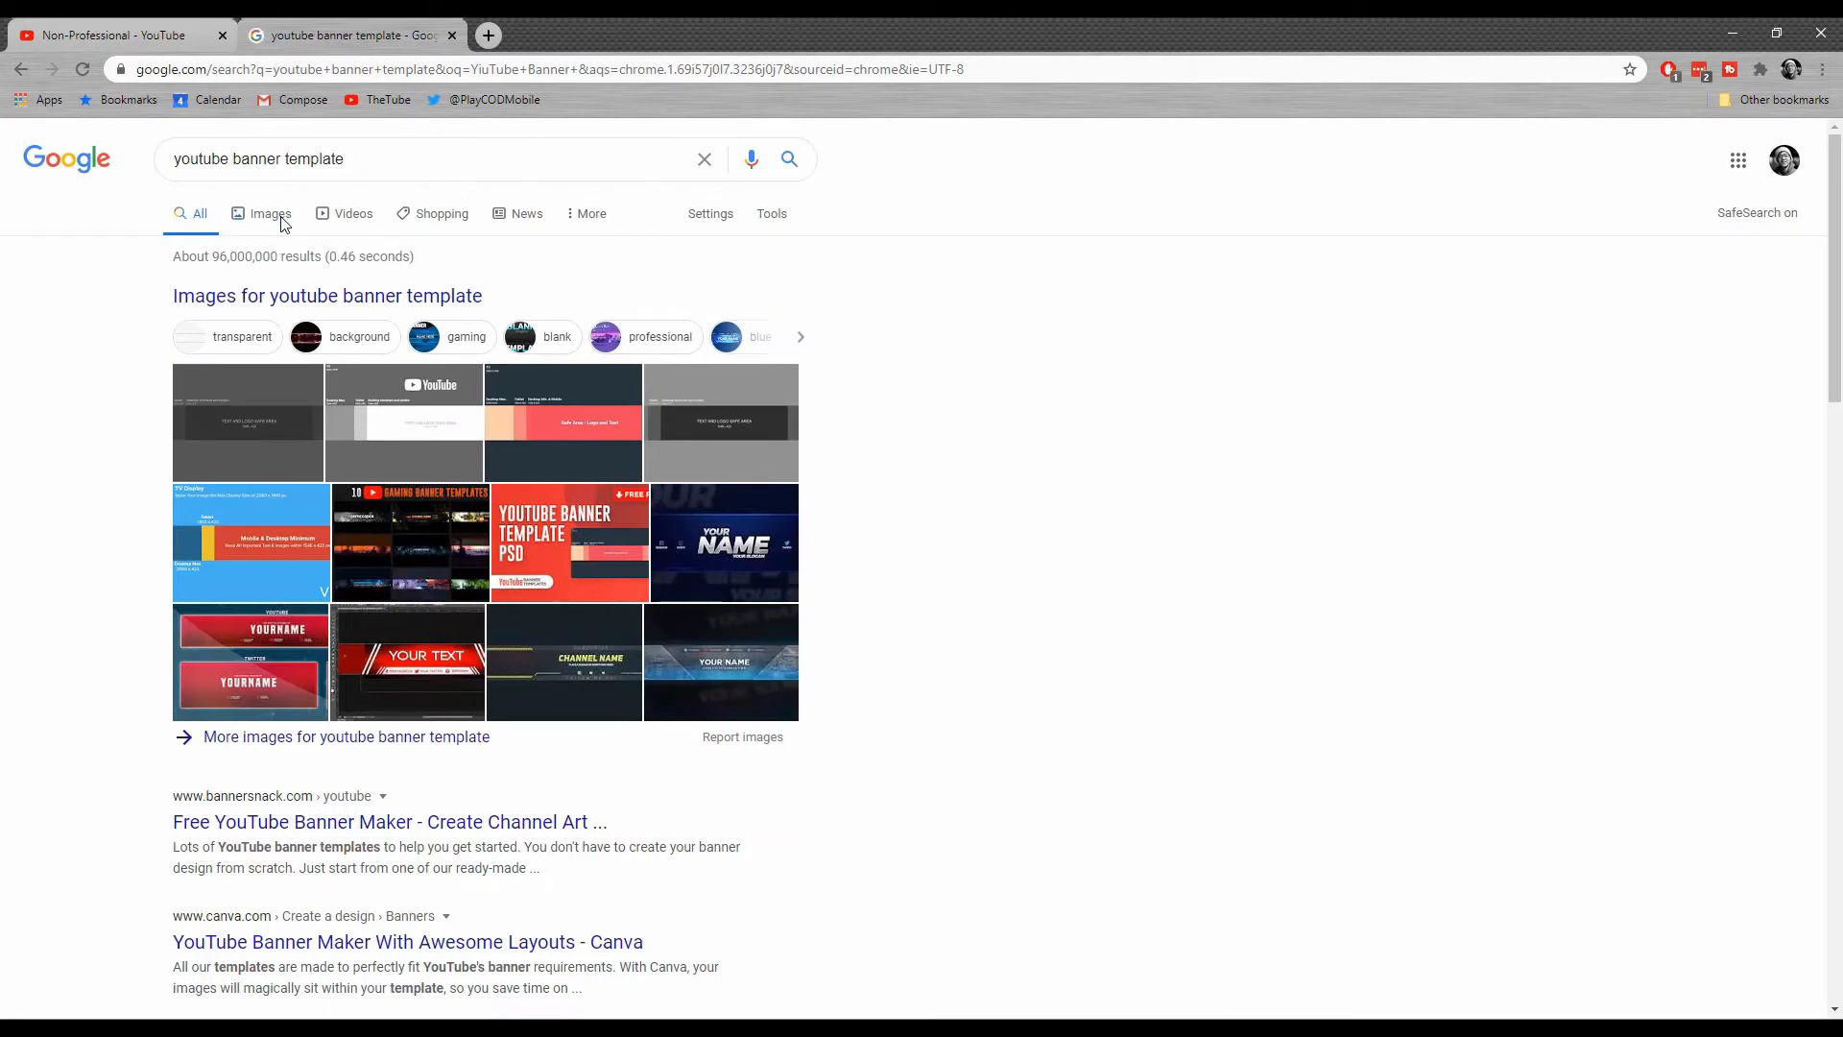
# Show the image results for the YouTube banner template search and preview the dark grey channel art template from Pinterest.
pyautogui.click(262, 214)
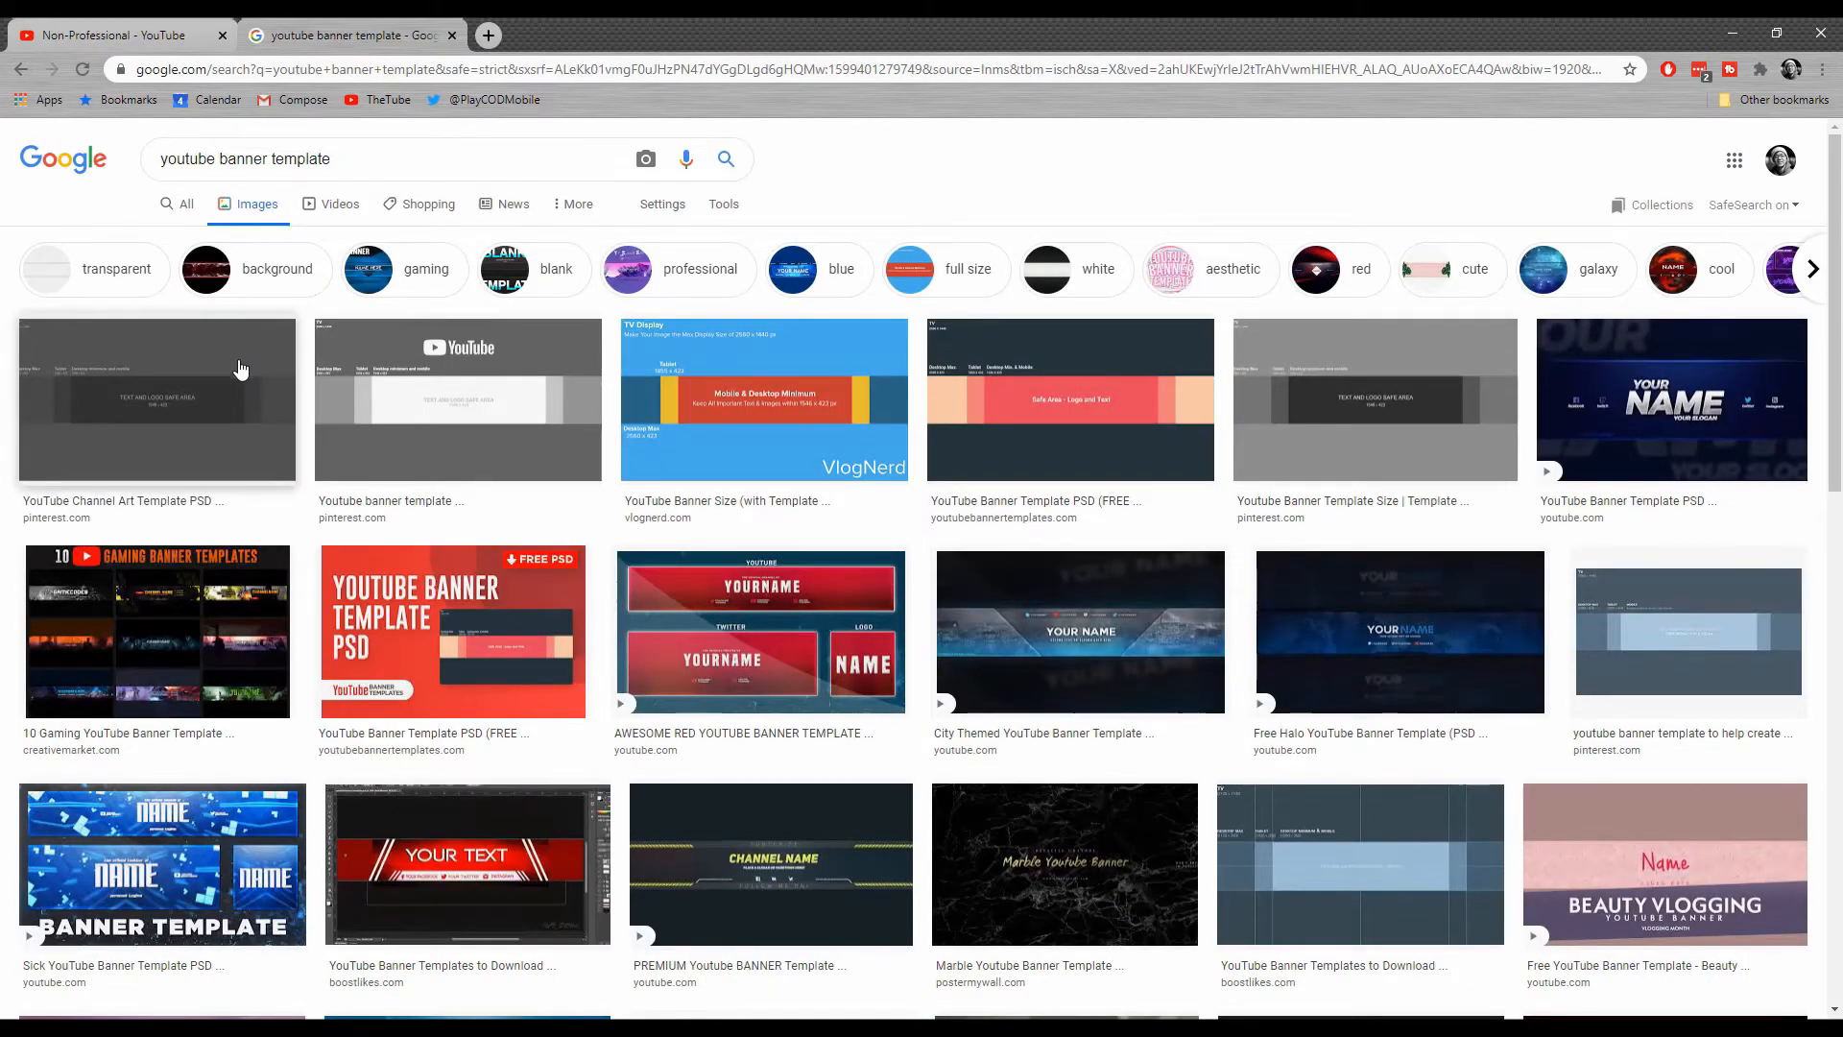
pyautogui.click(207, 365)
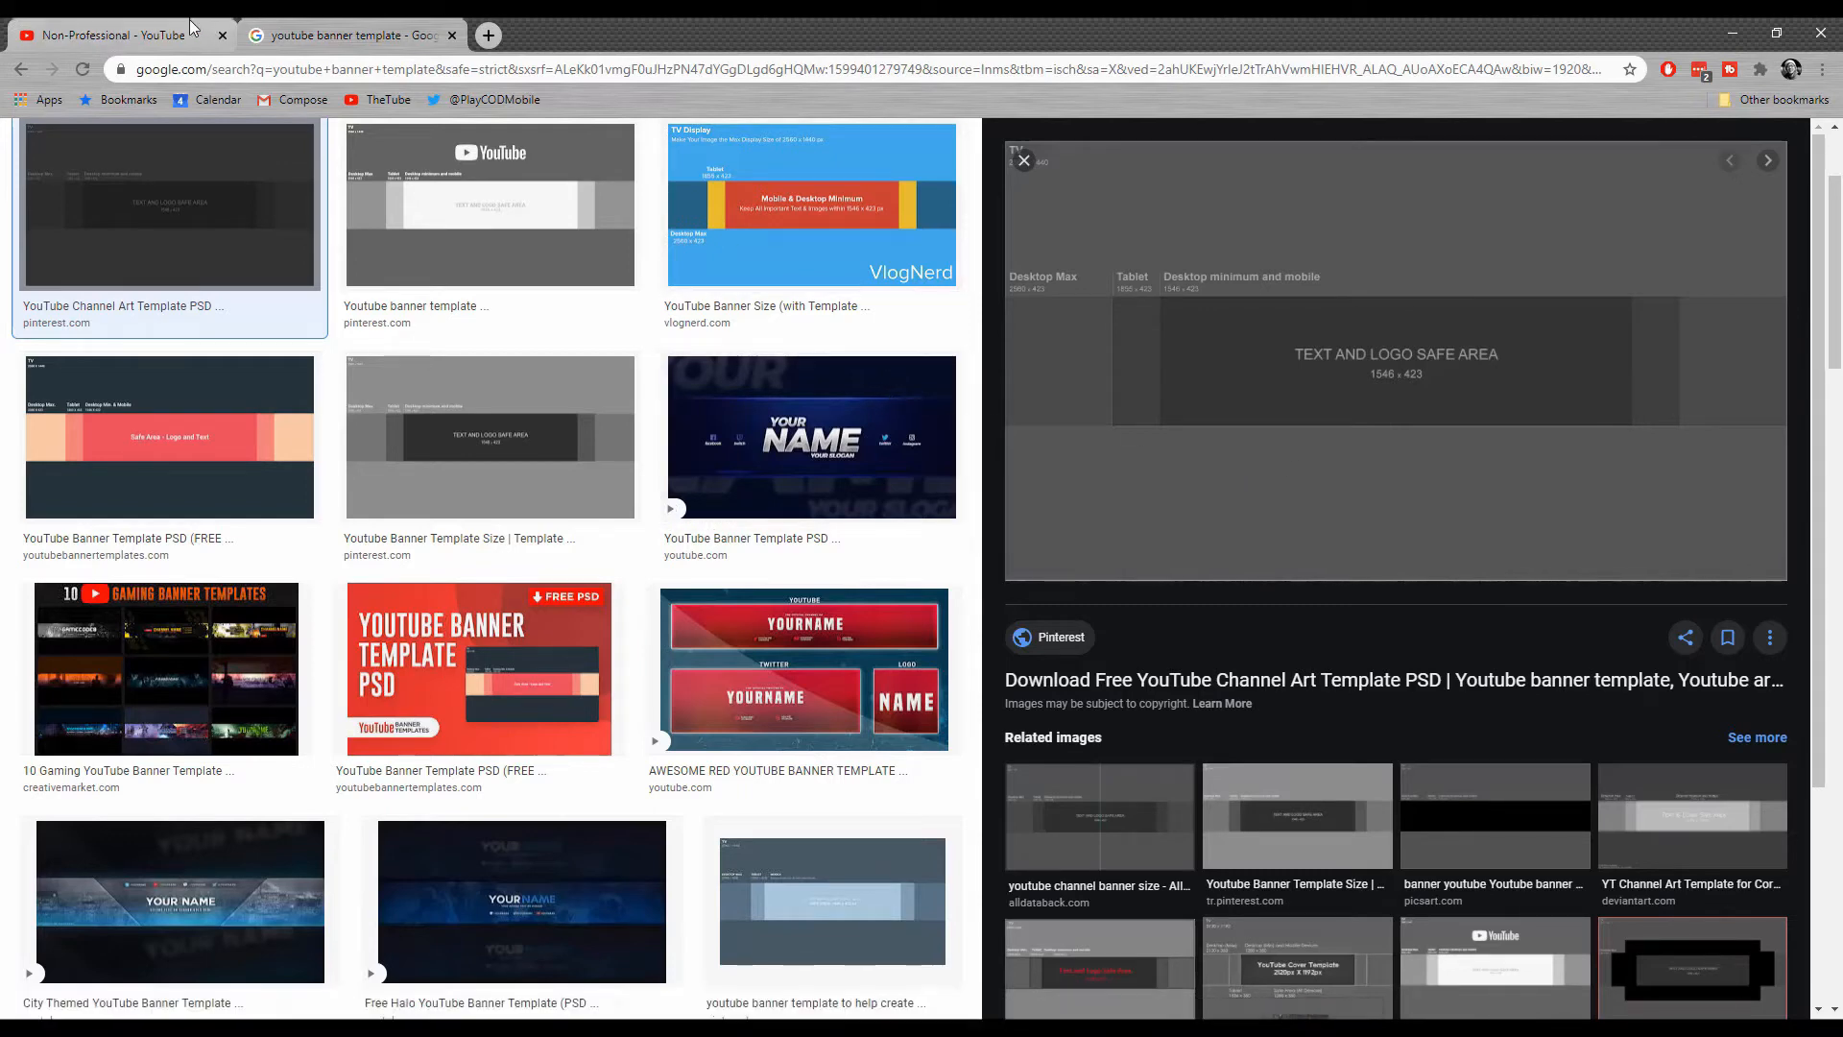
pyautogui.hotkey('ctrl', 'Tab')
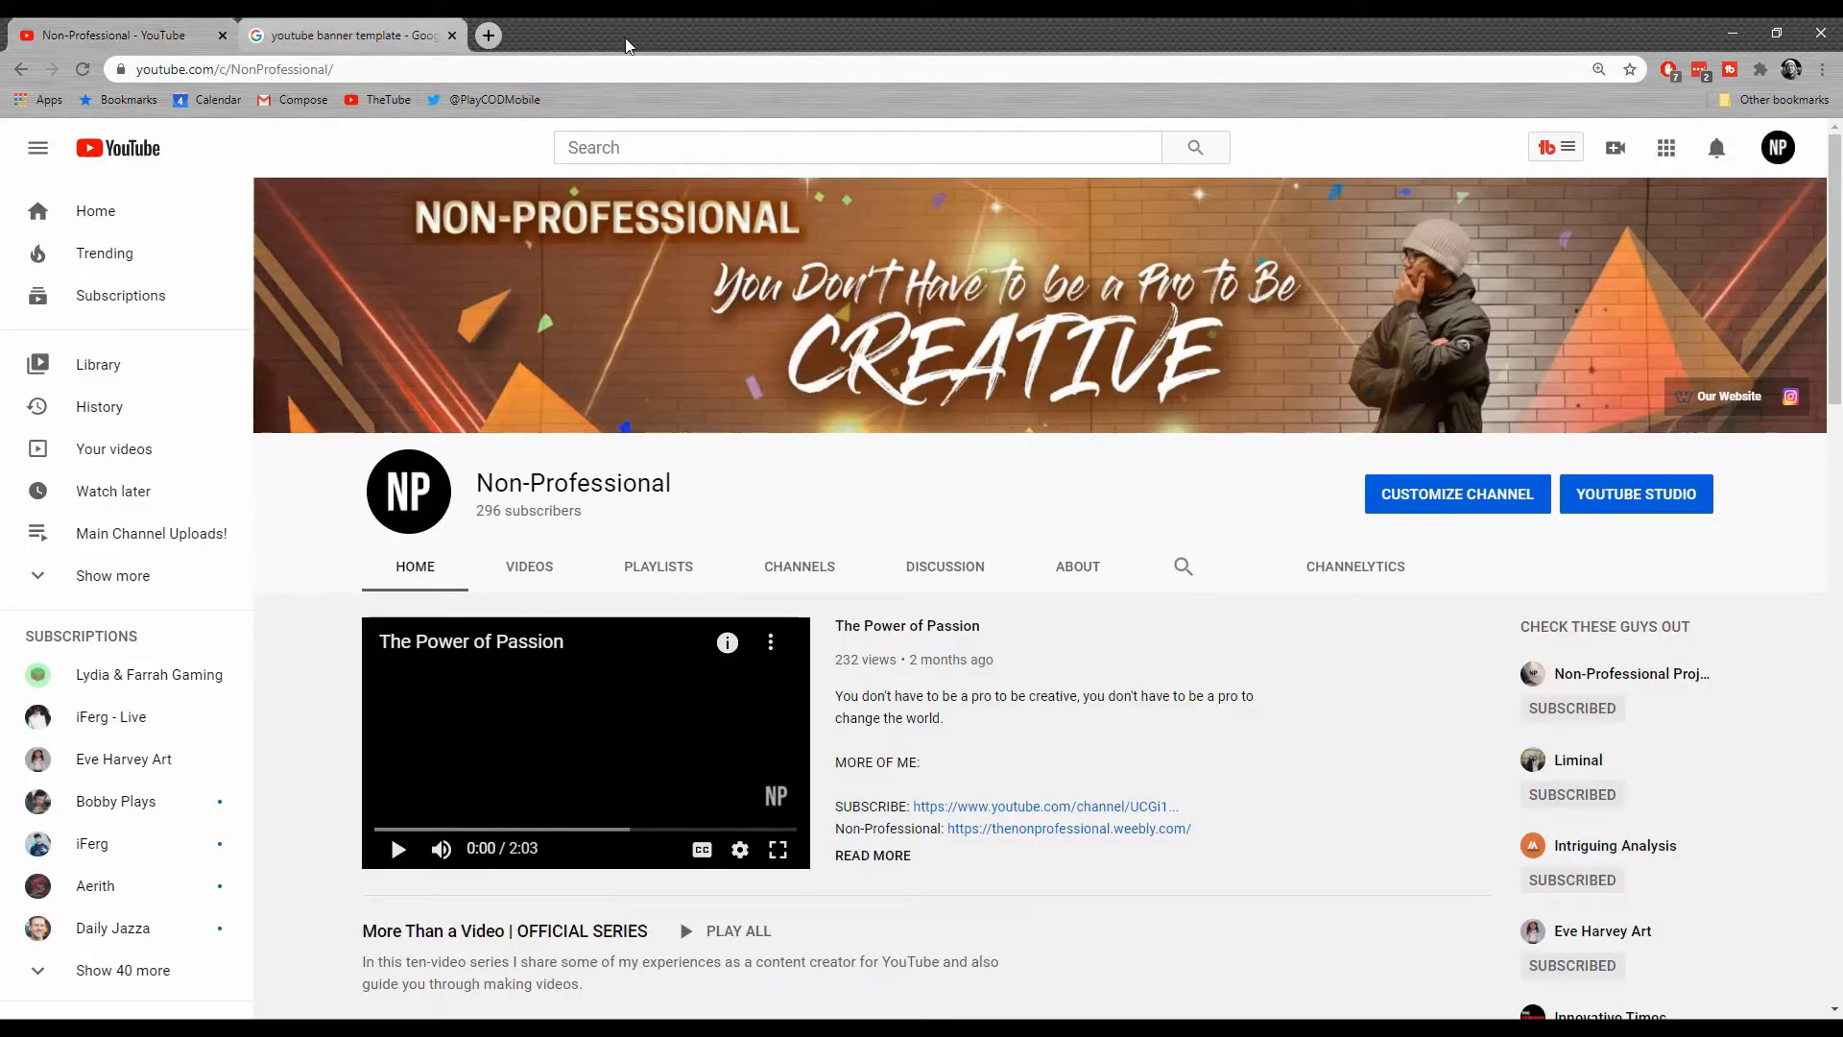
pyautogui.click(436, 26)
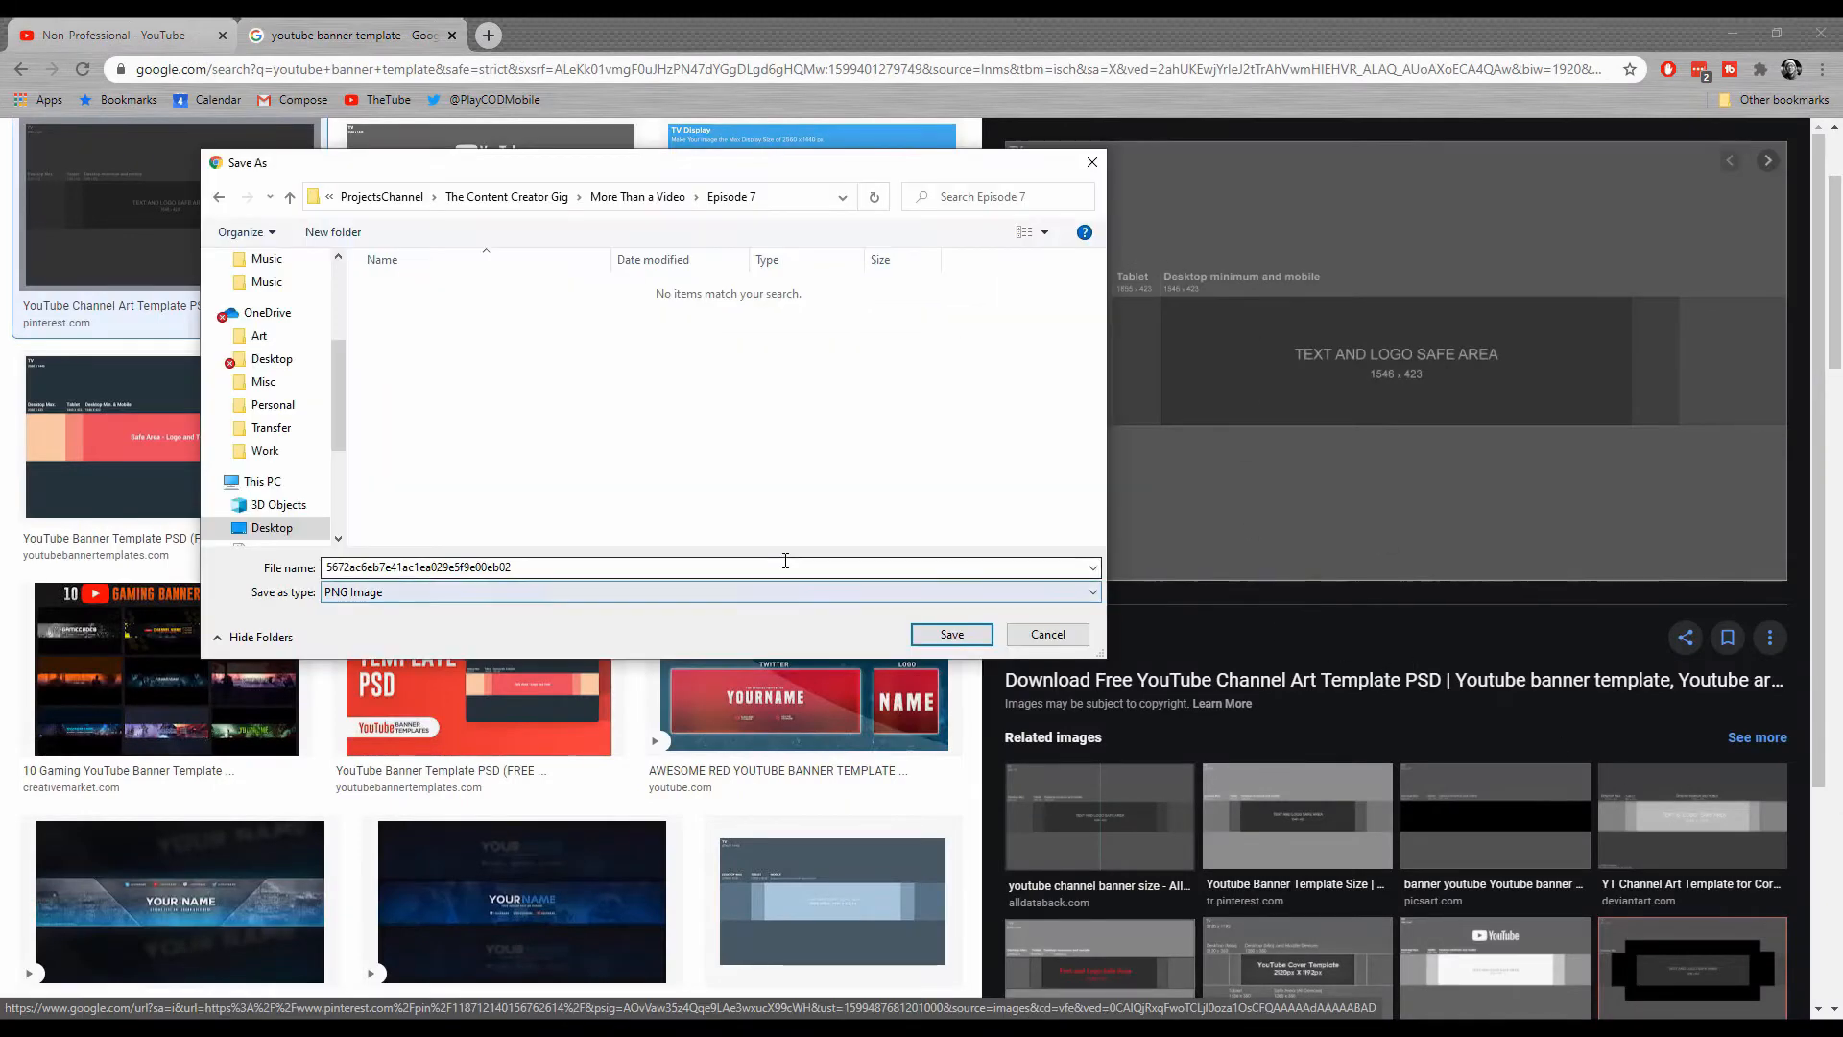
# Save the previewed template image as a PNG named "banner temp" in the Episode 7 folder.
pyautogui.click(783, 562)
pyautogui.write('ba')
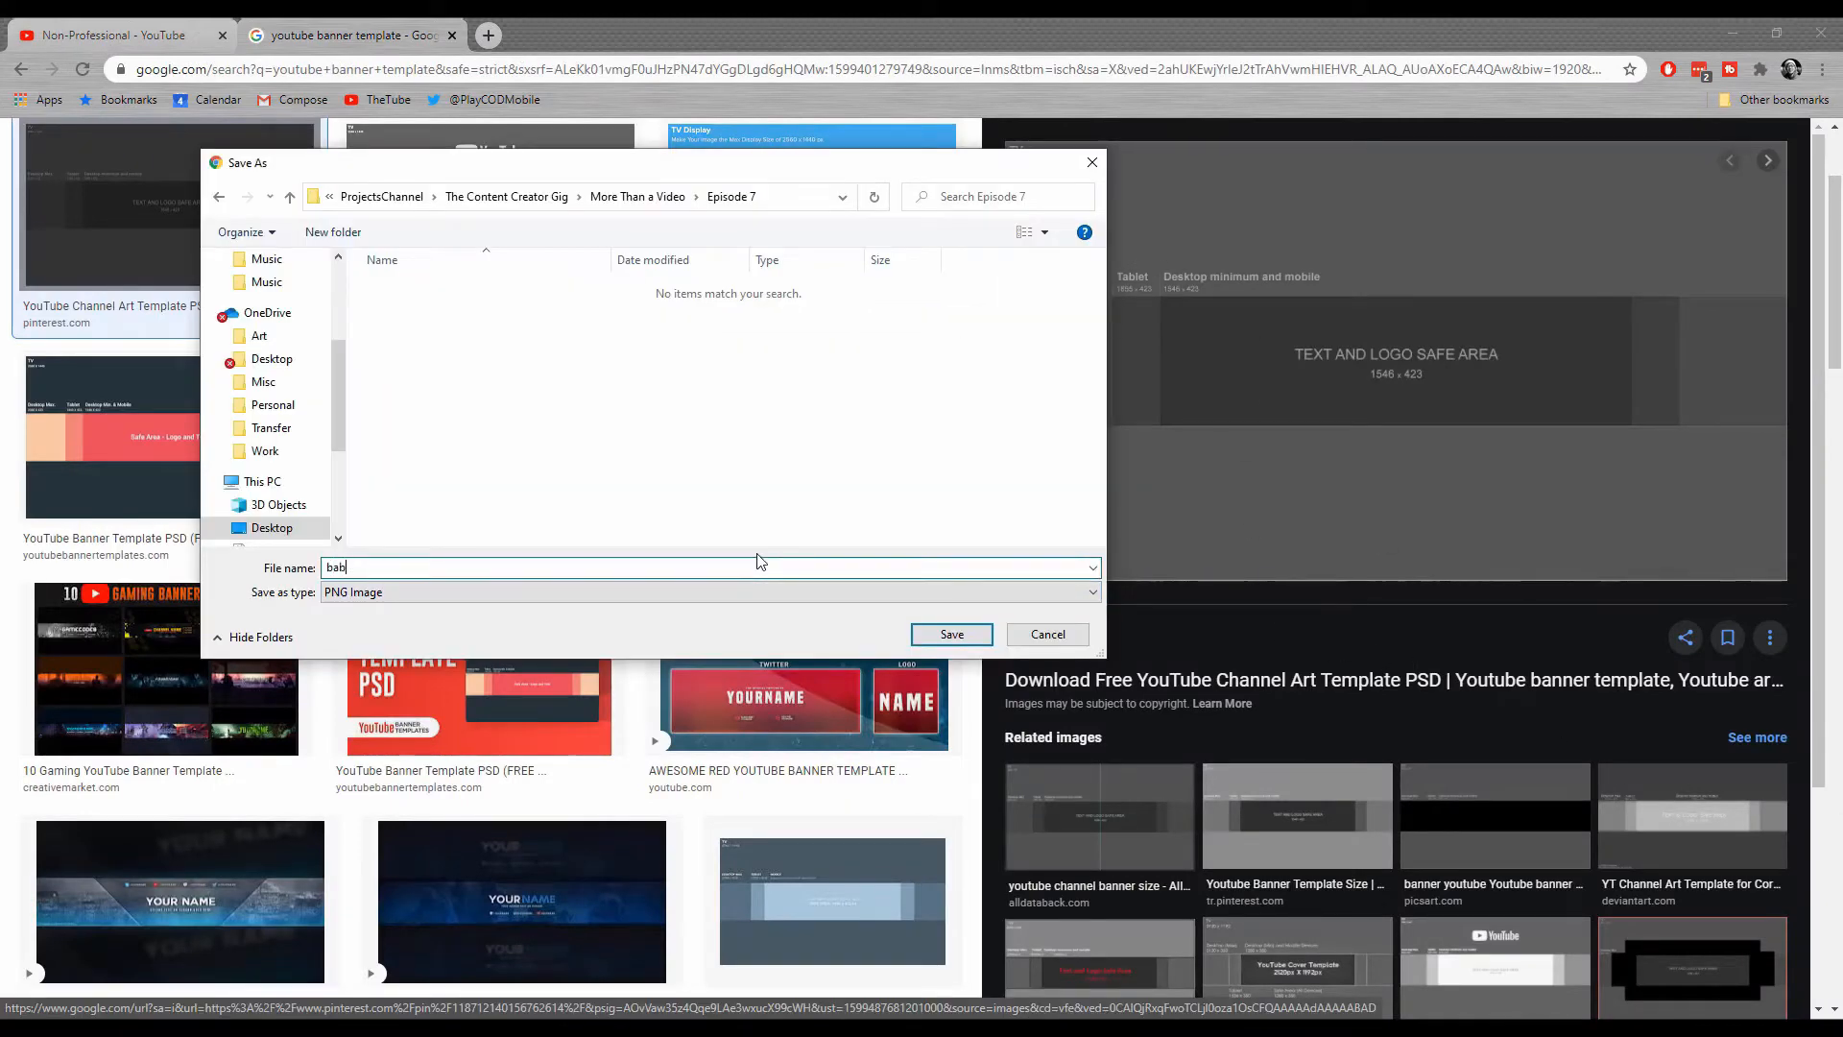
pyautogui.write('nner temp')
pyautogui.press('Return')
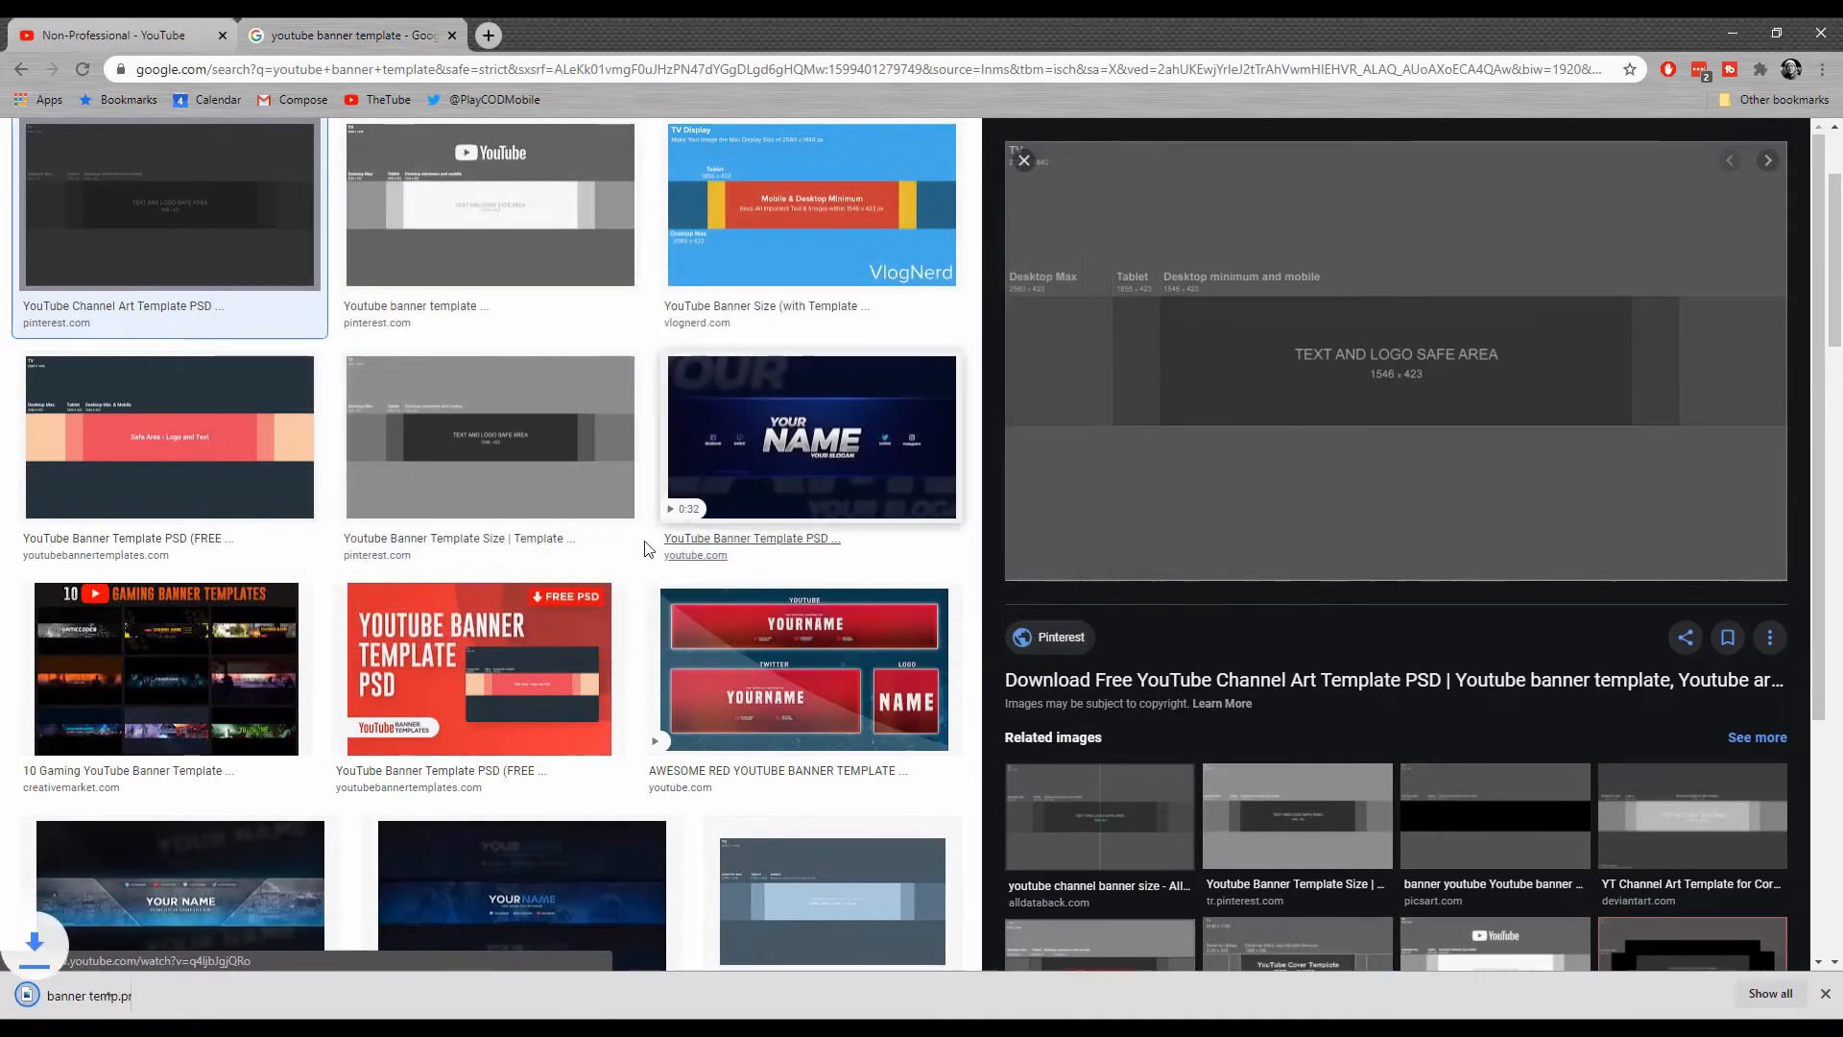
# Open unsplash.com in a new browser tab and browse the free photos on its home page.
pyautogui.scroll(2, 761, 424)
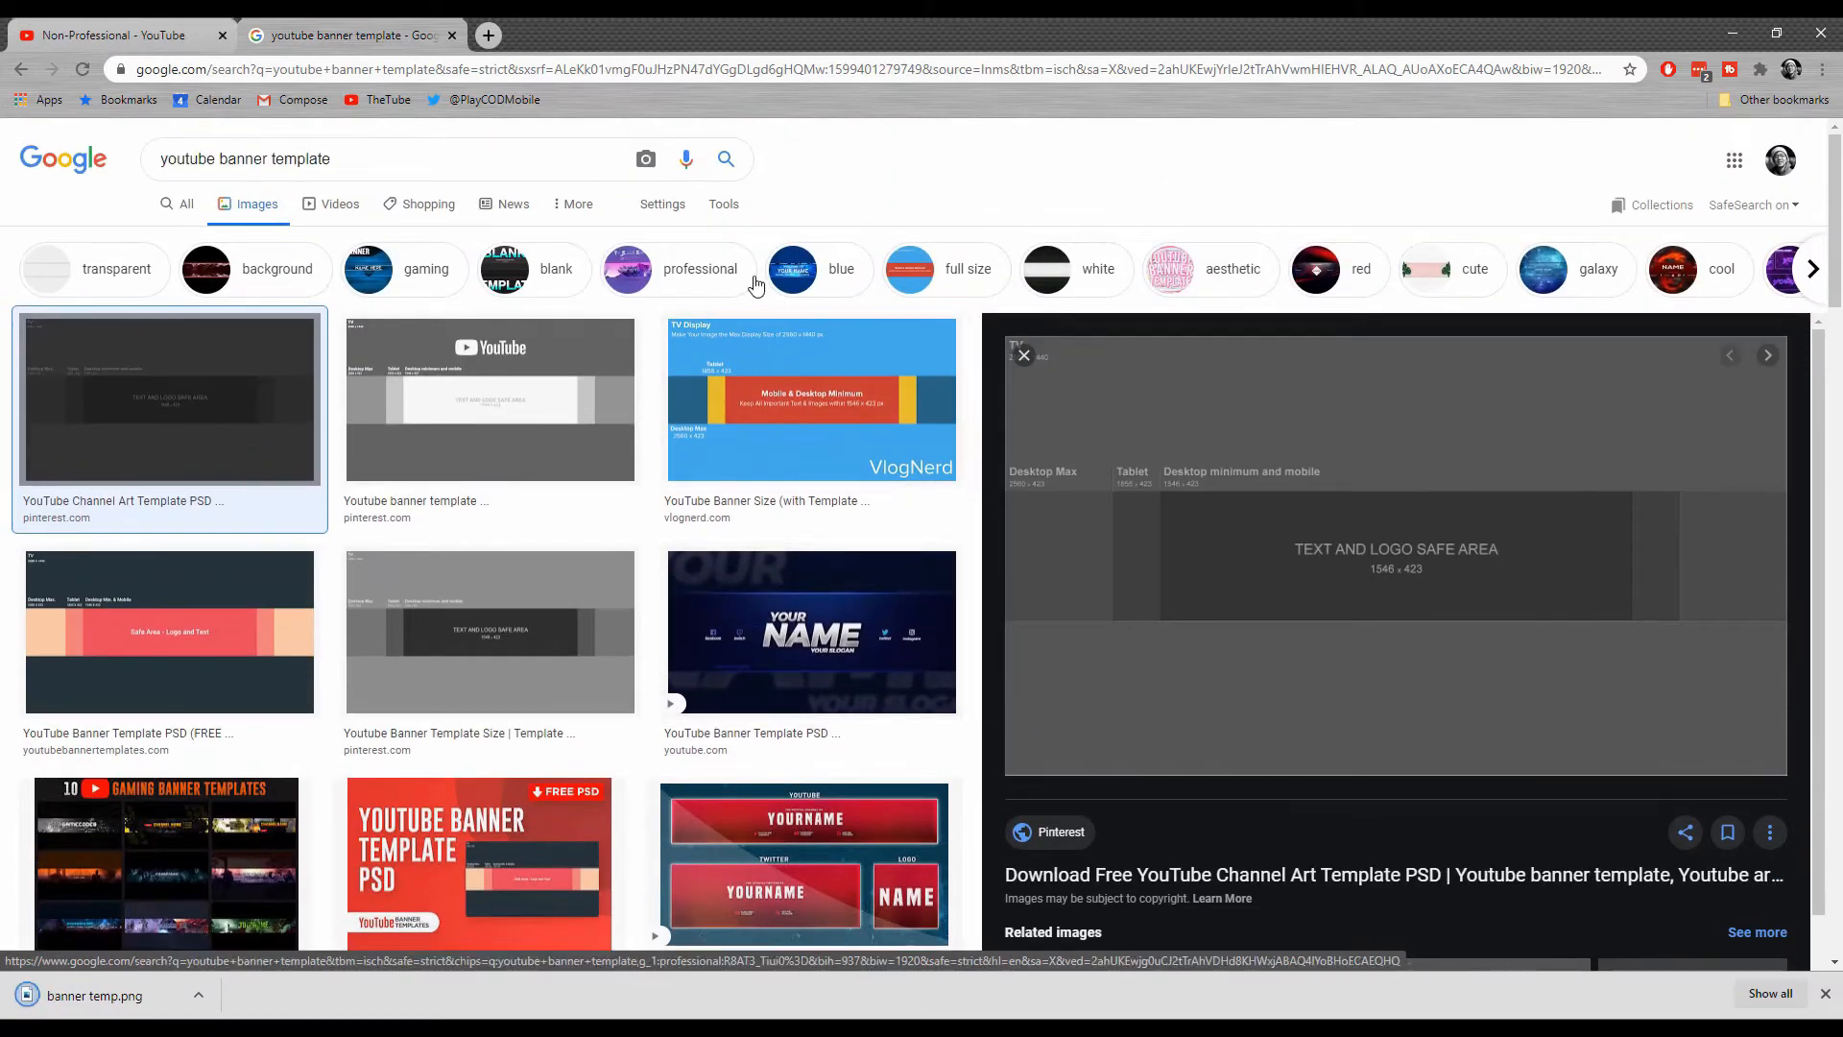
pyautogui.click(487, 36)
pyautogui.write('unsplash.com')
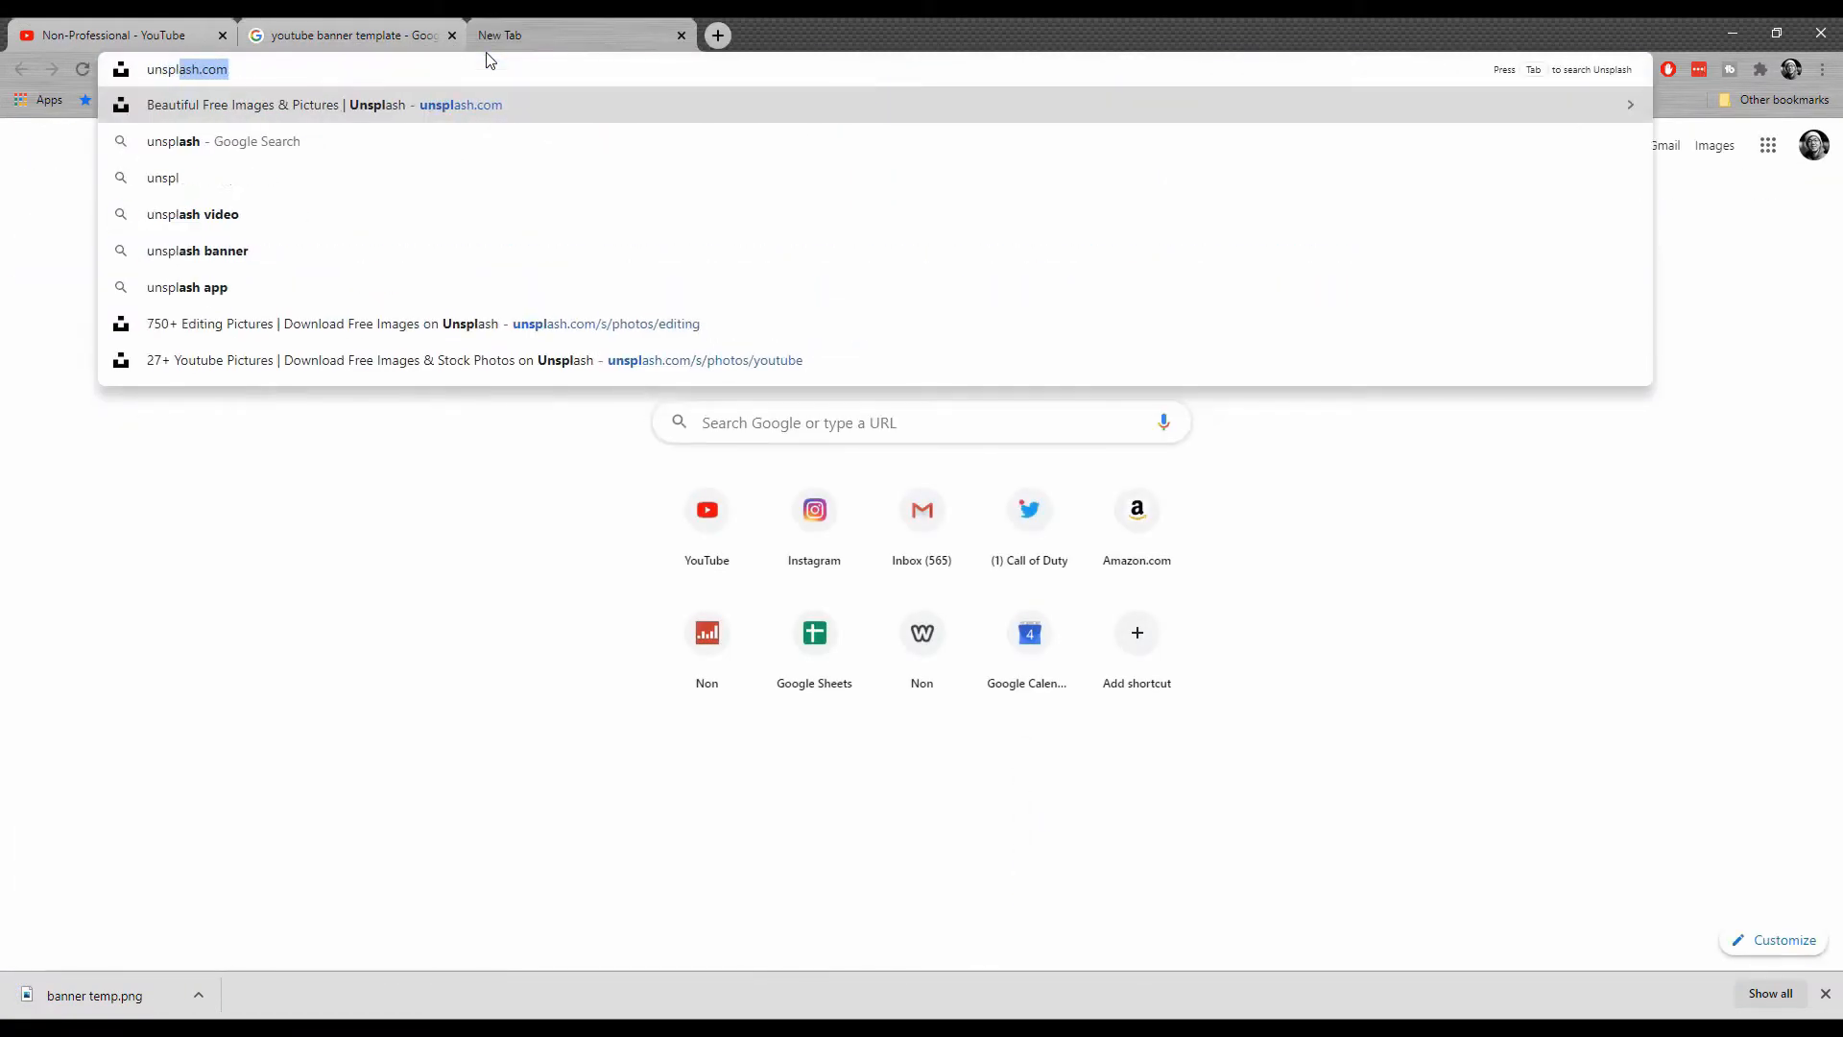
pyautogui.press('Return')
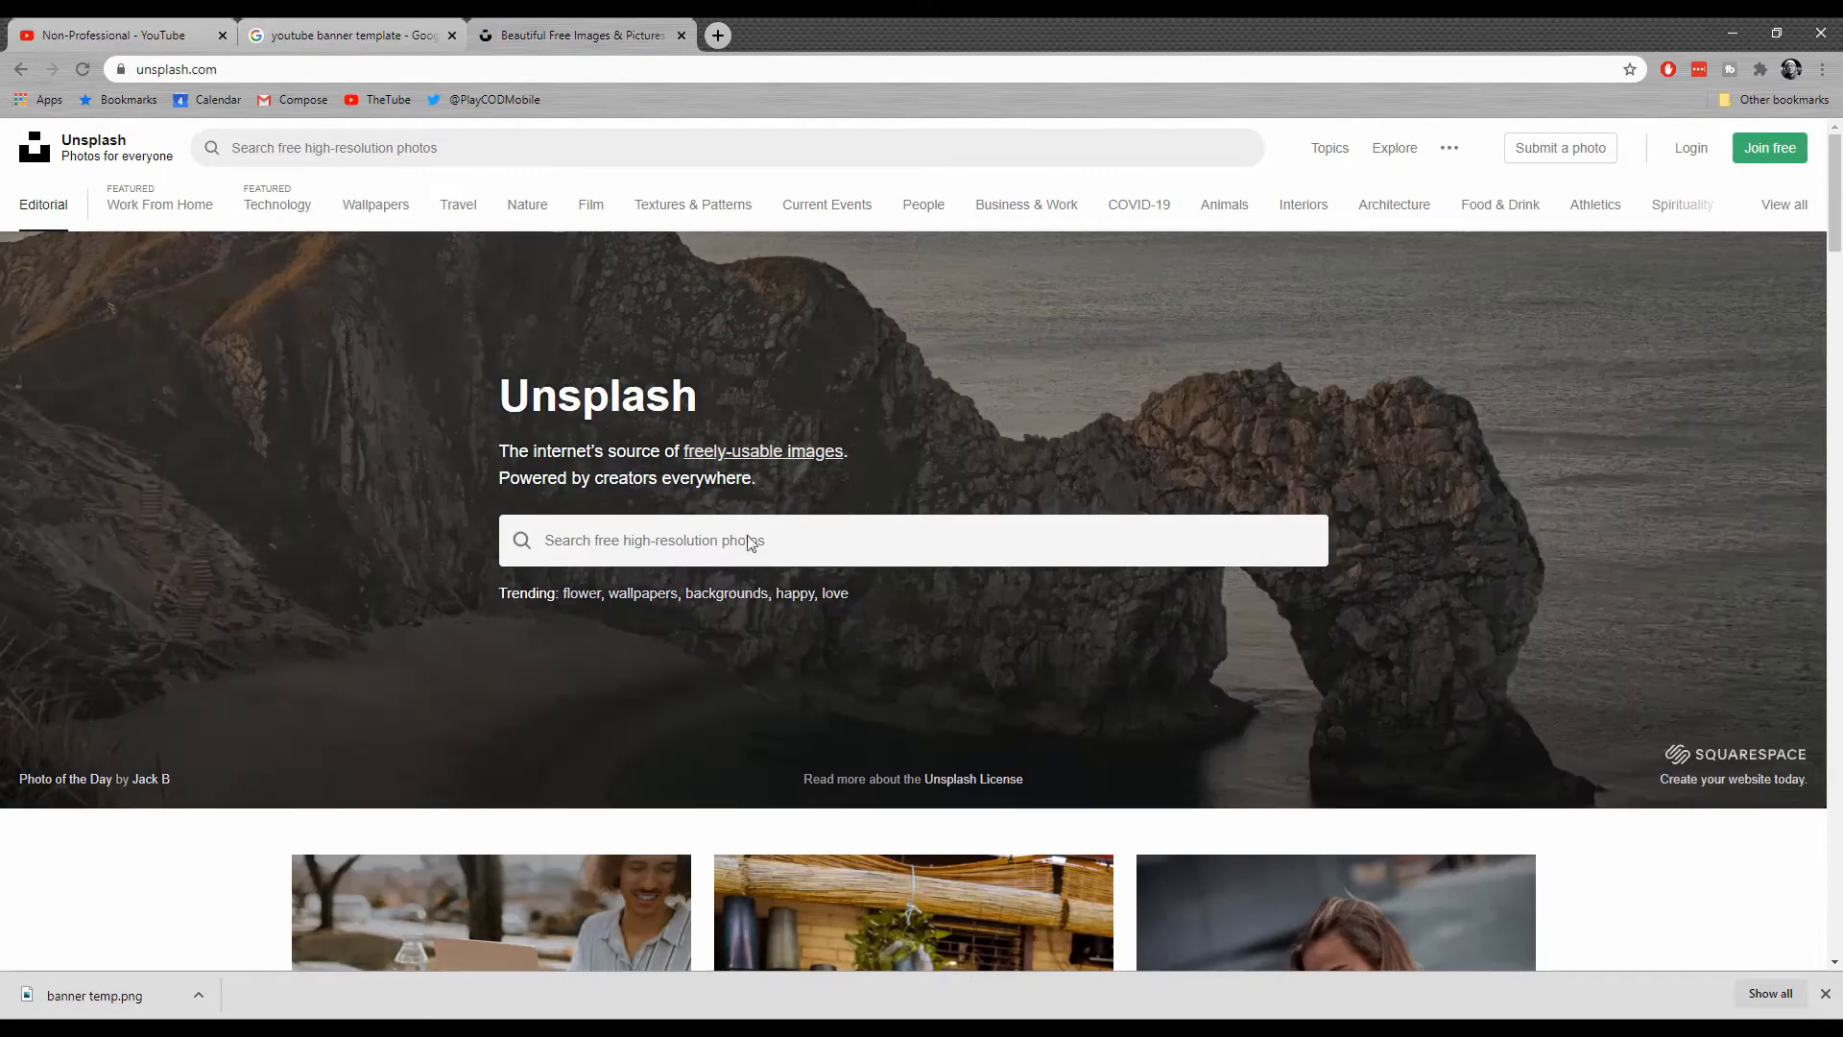
pyautogui.scroll(-5, 729, 544)
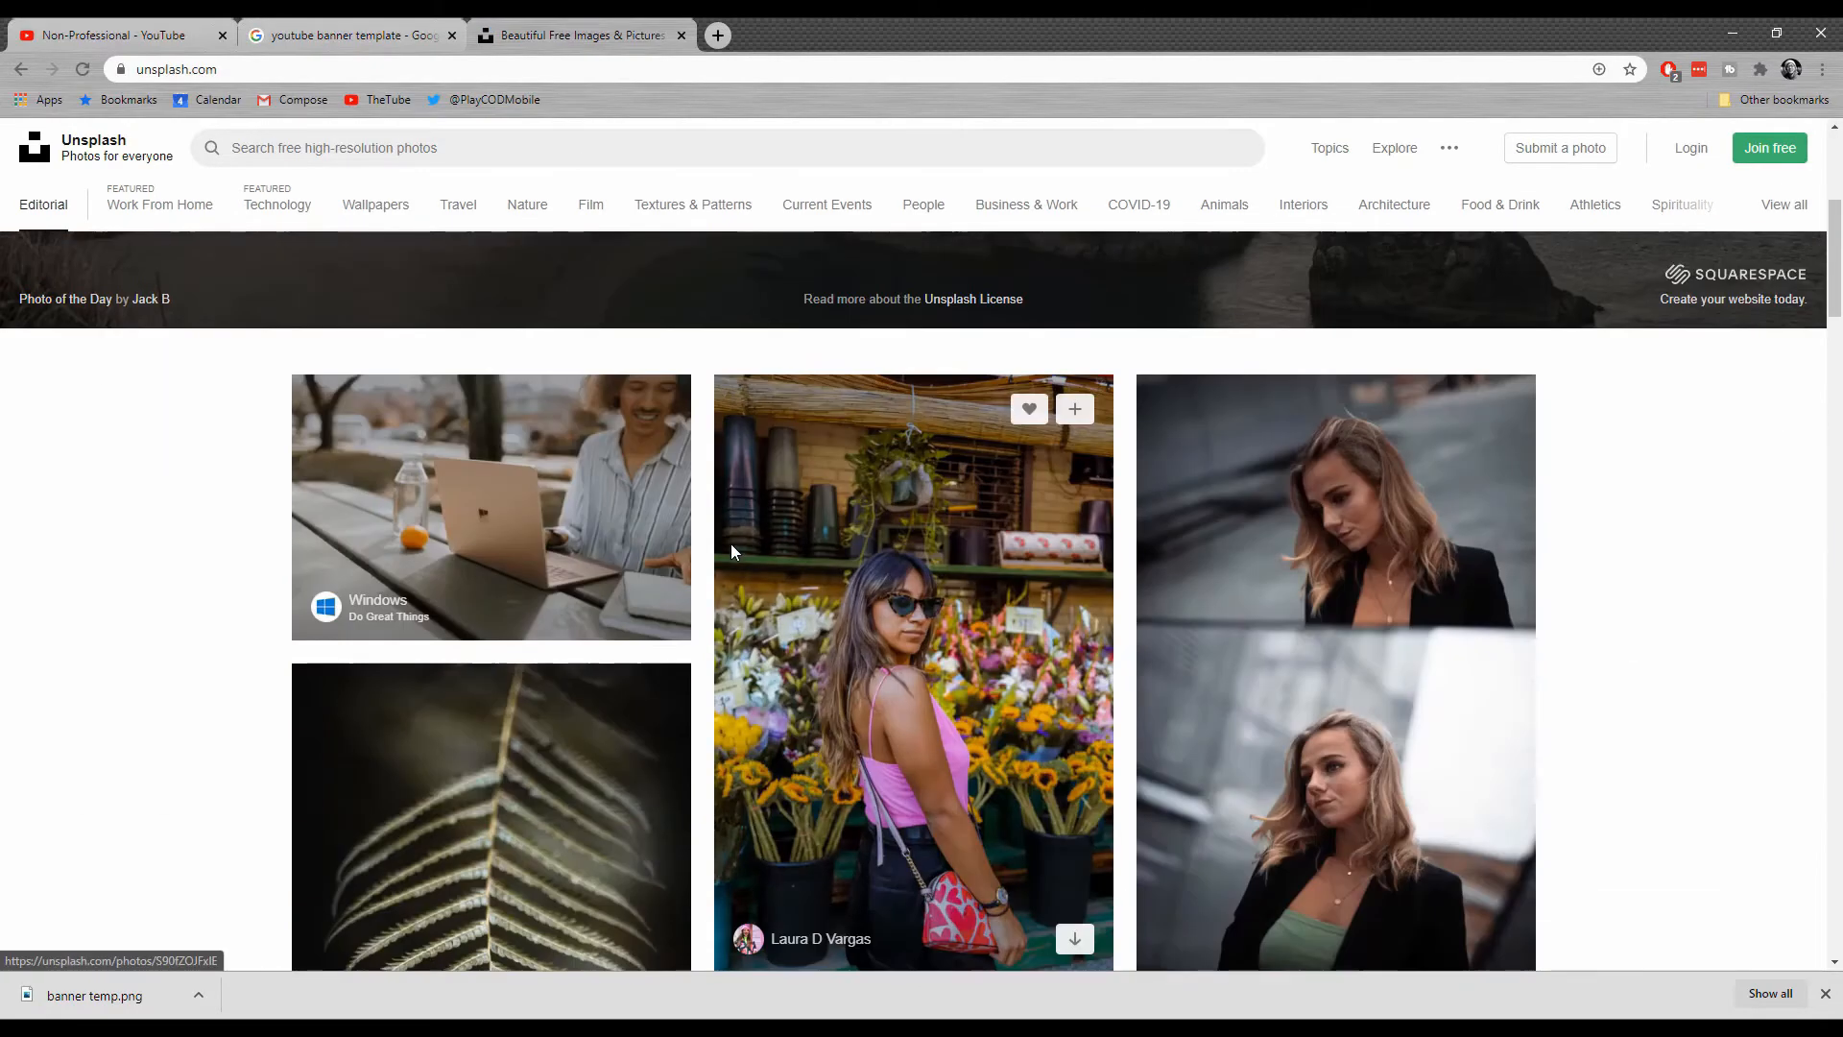
pyautogui.scroll(5, 730, 543)
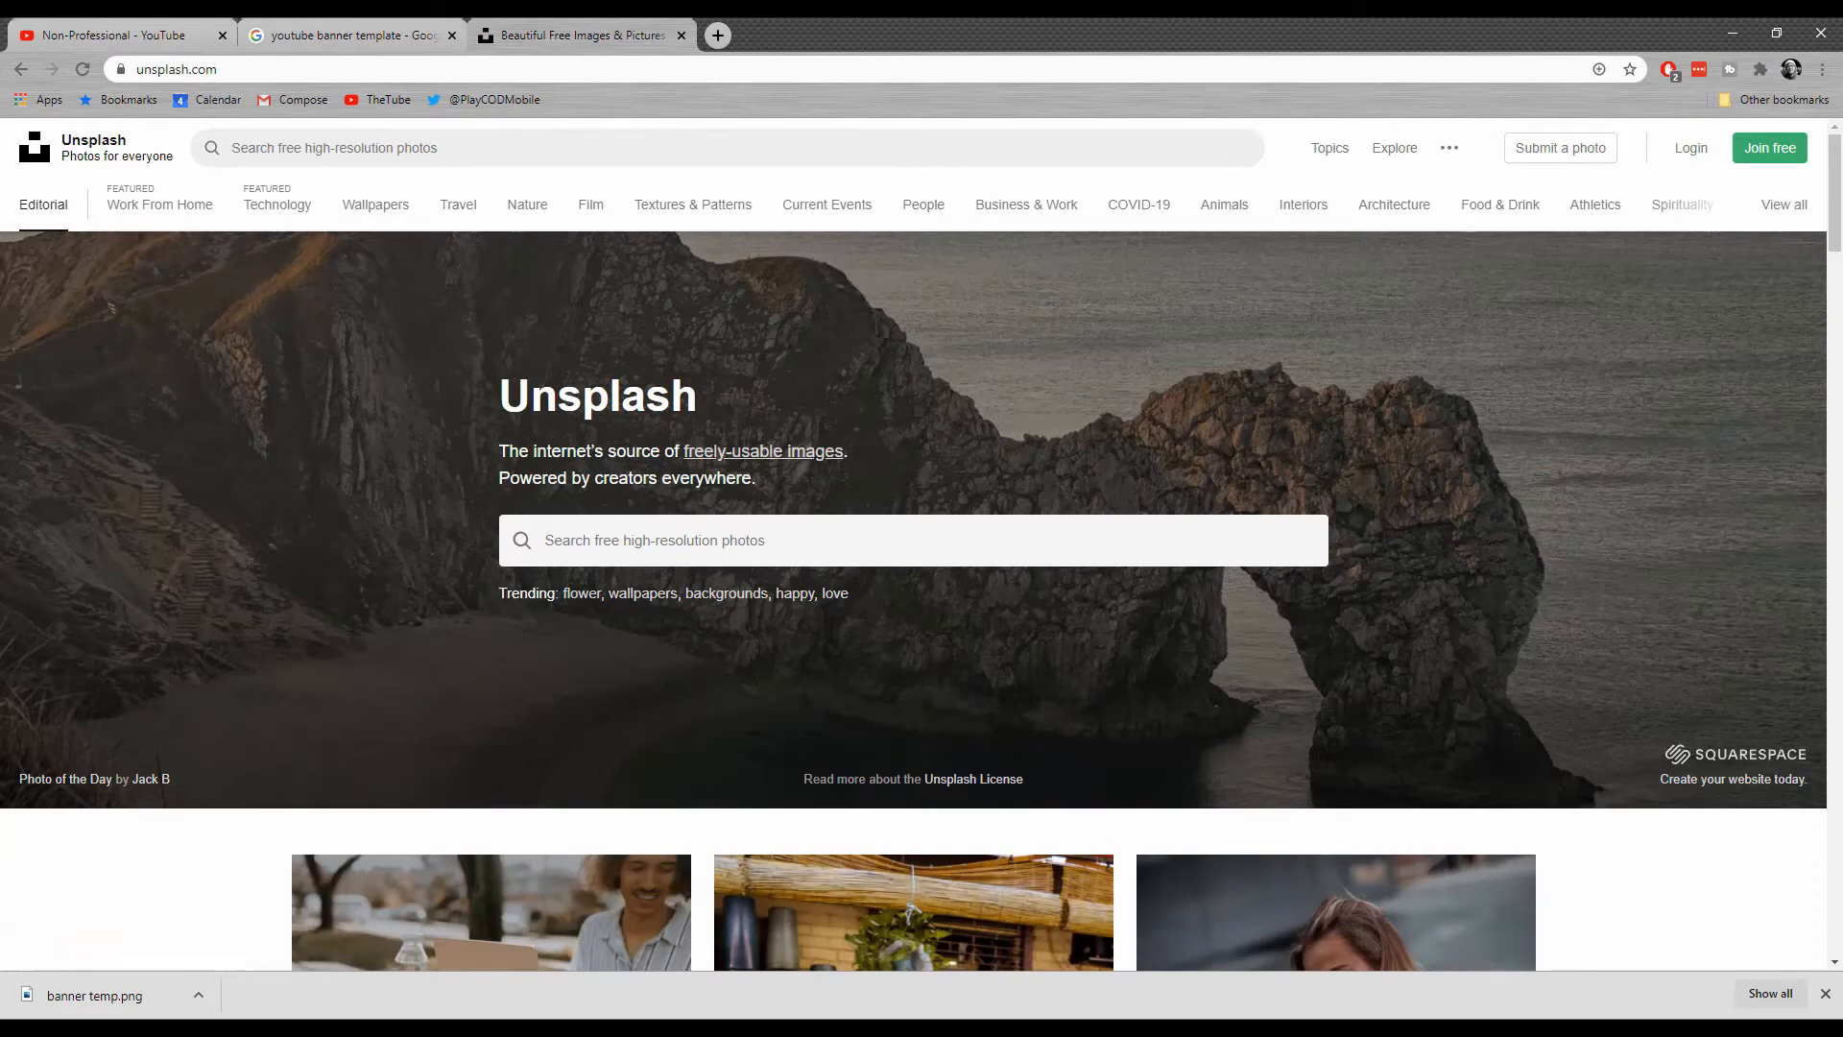
pyautogui.scroll(-5, 867, 760)
pyautogui.scroll(5, 867, 761)
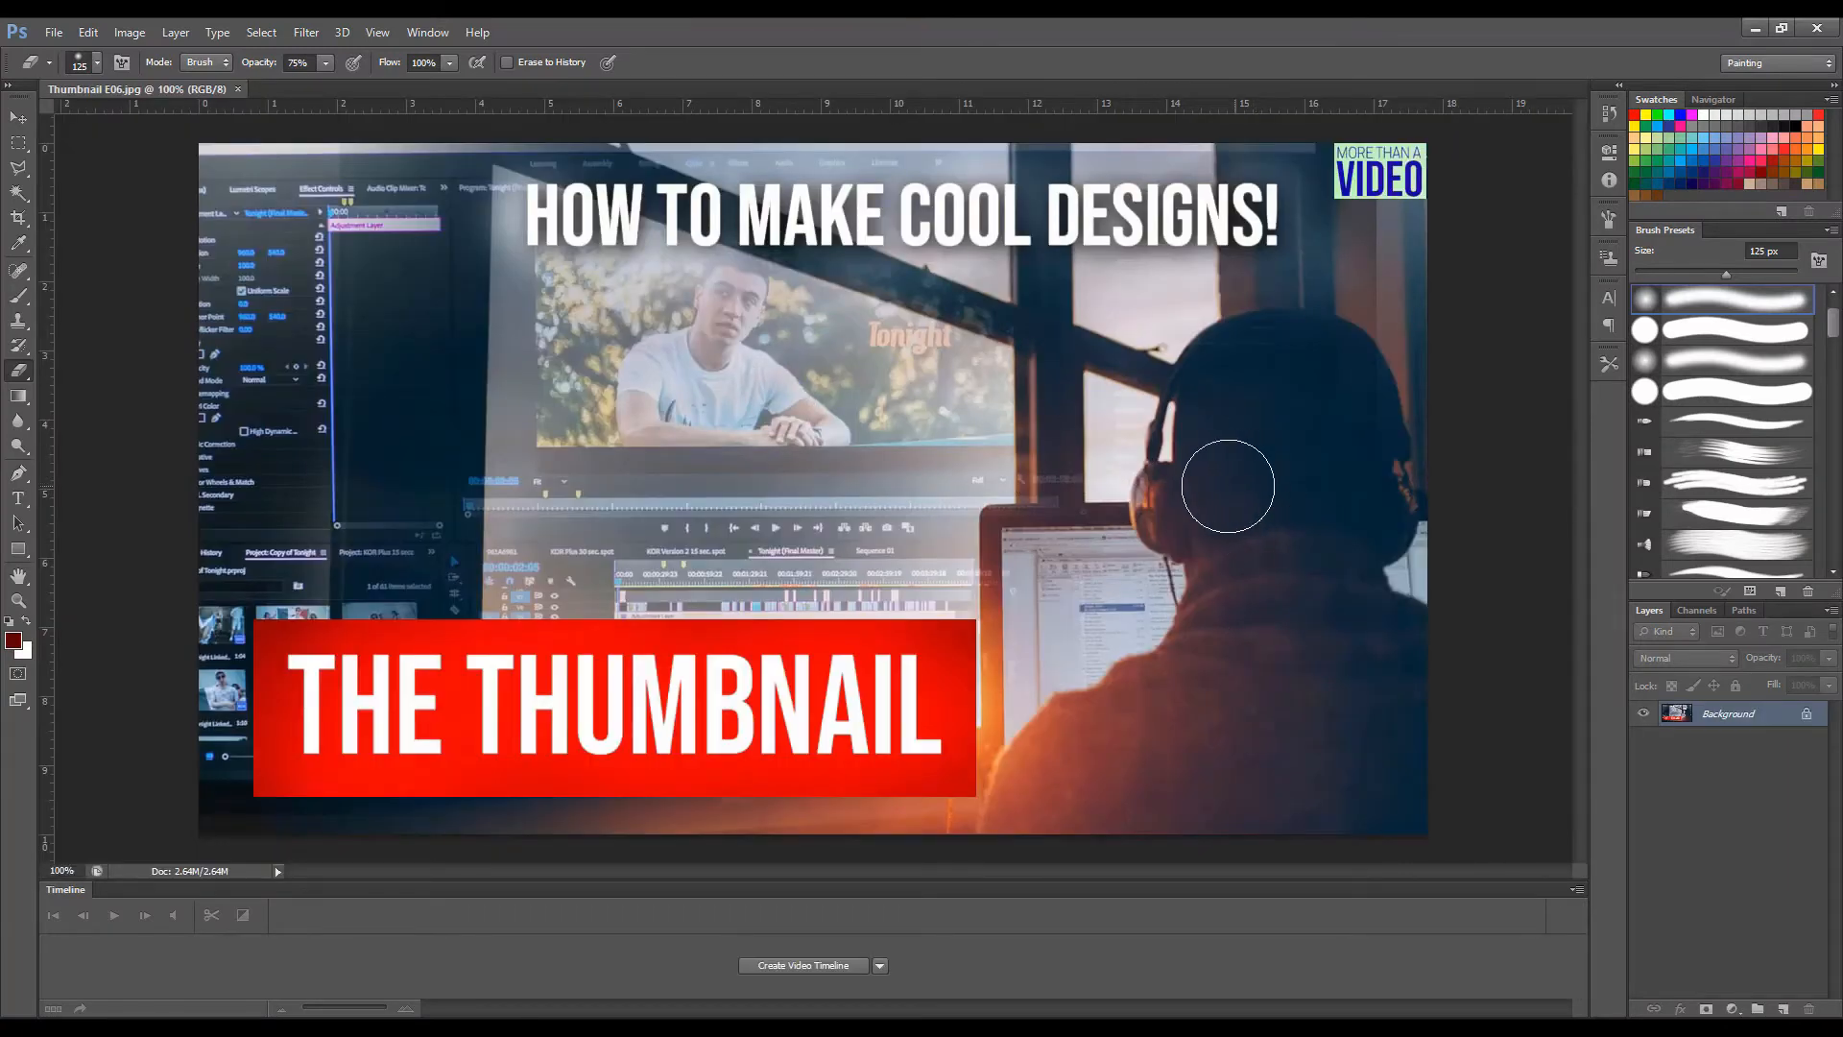
# Switch to Photoshop and open the banner temp image from the Episode 7 folder inside More Than a Video.
pyautogui.hotkey('ctrl', '-')
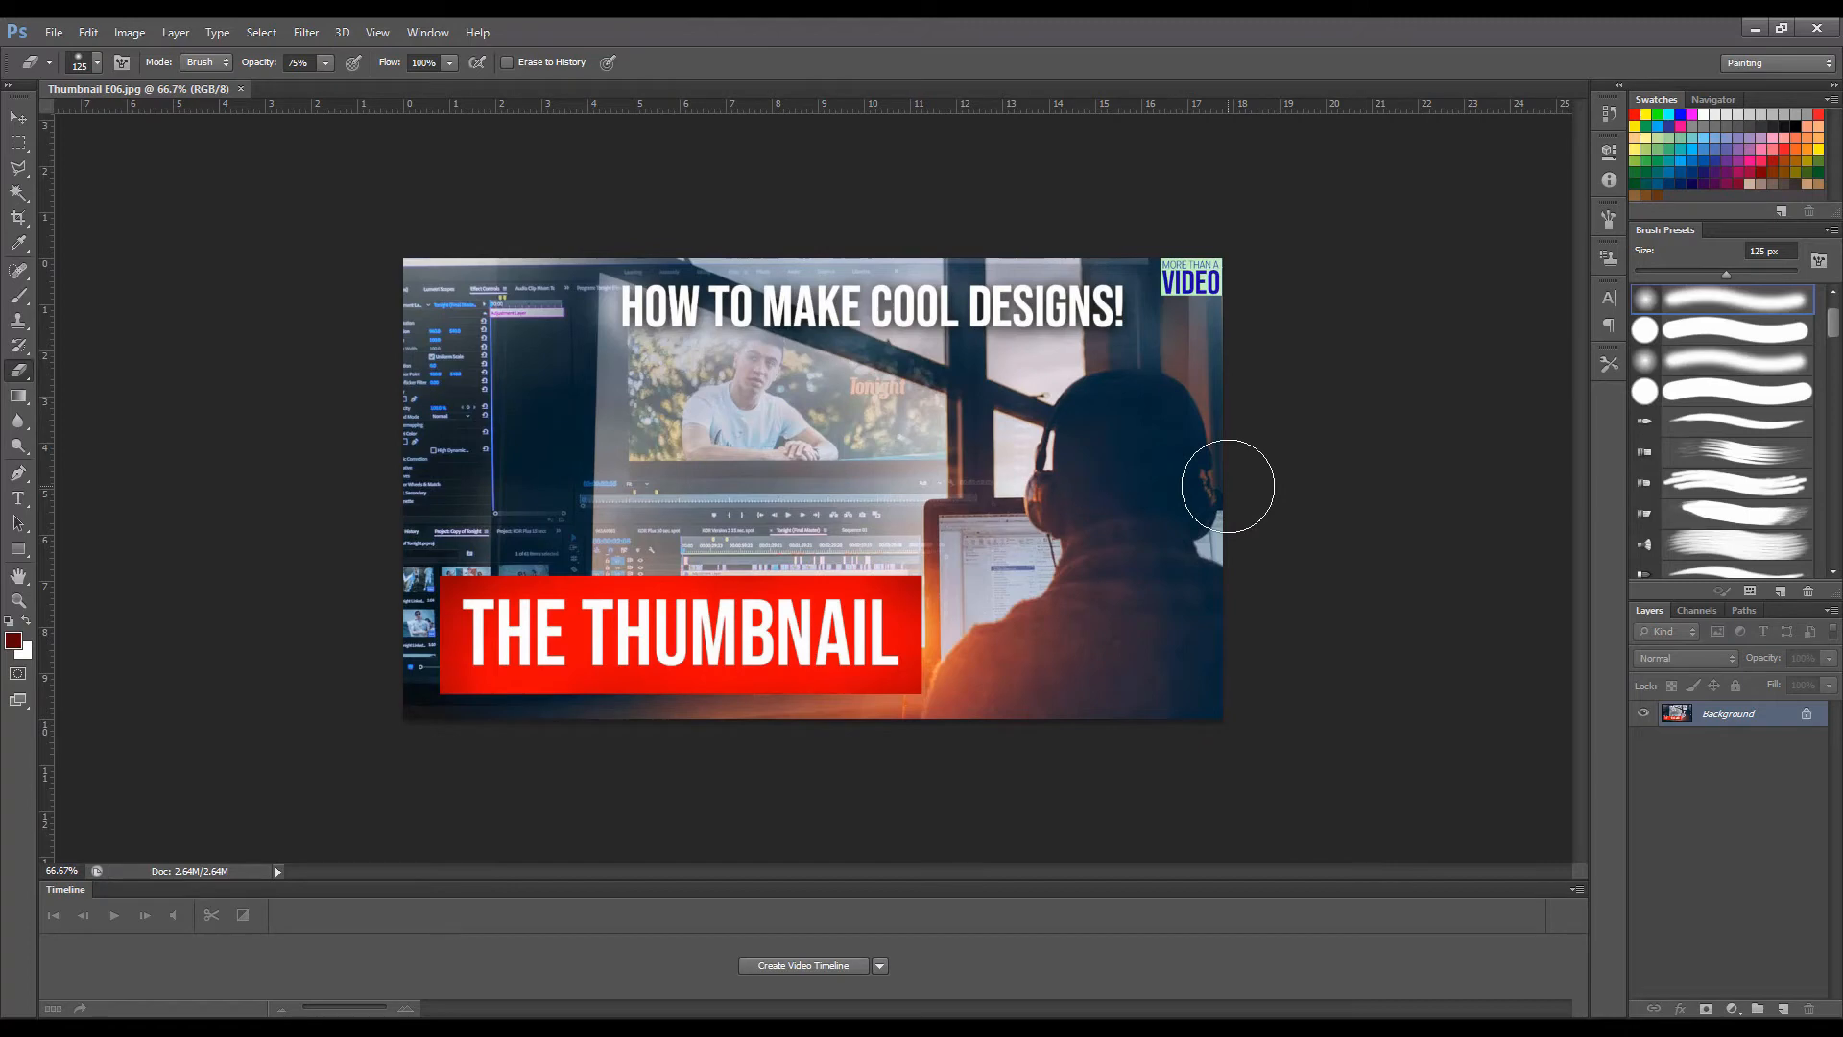
pyautogui.hotkey('ctrl', 'o')
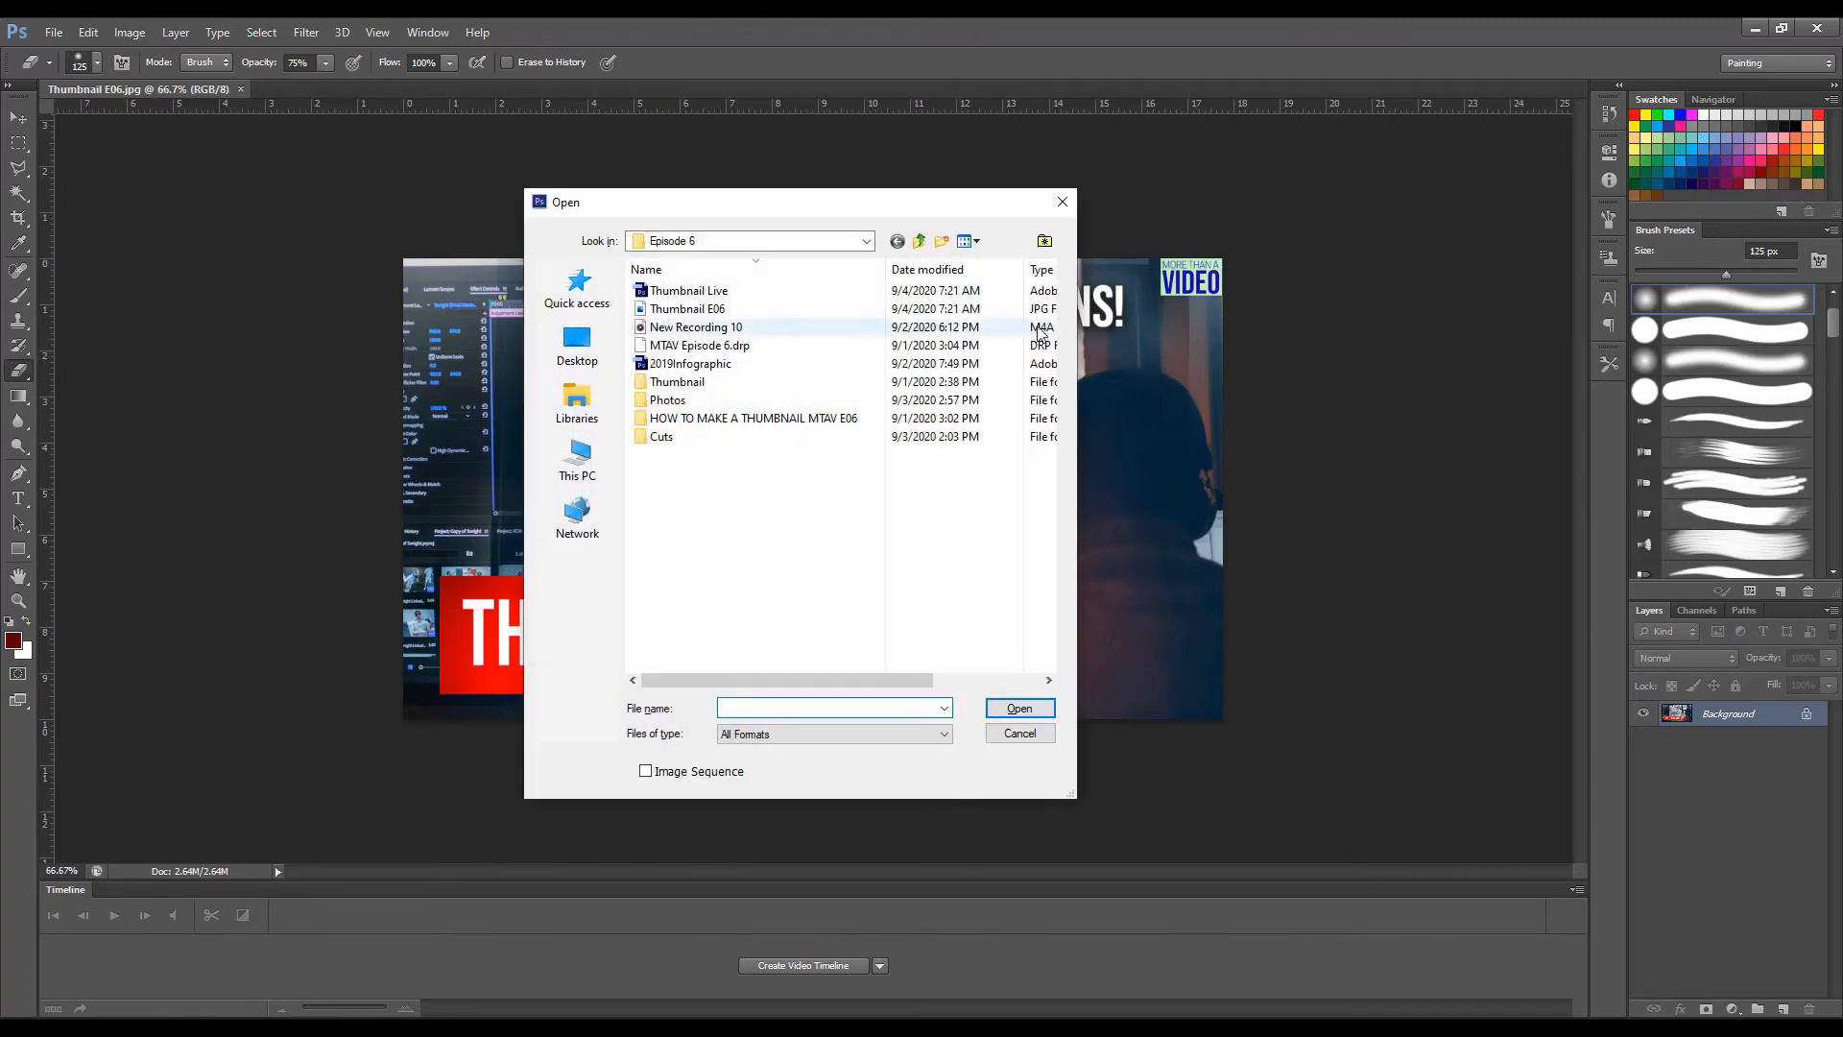
pyautogui.click(919, 242)
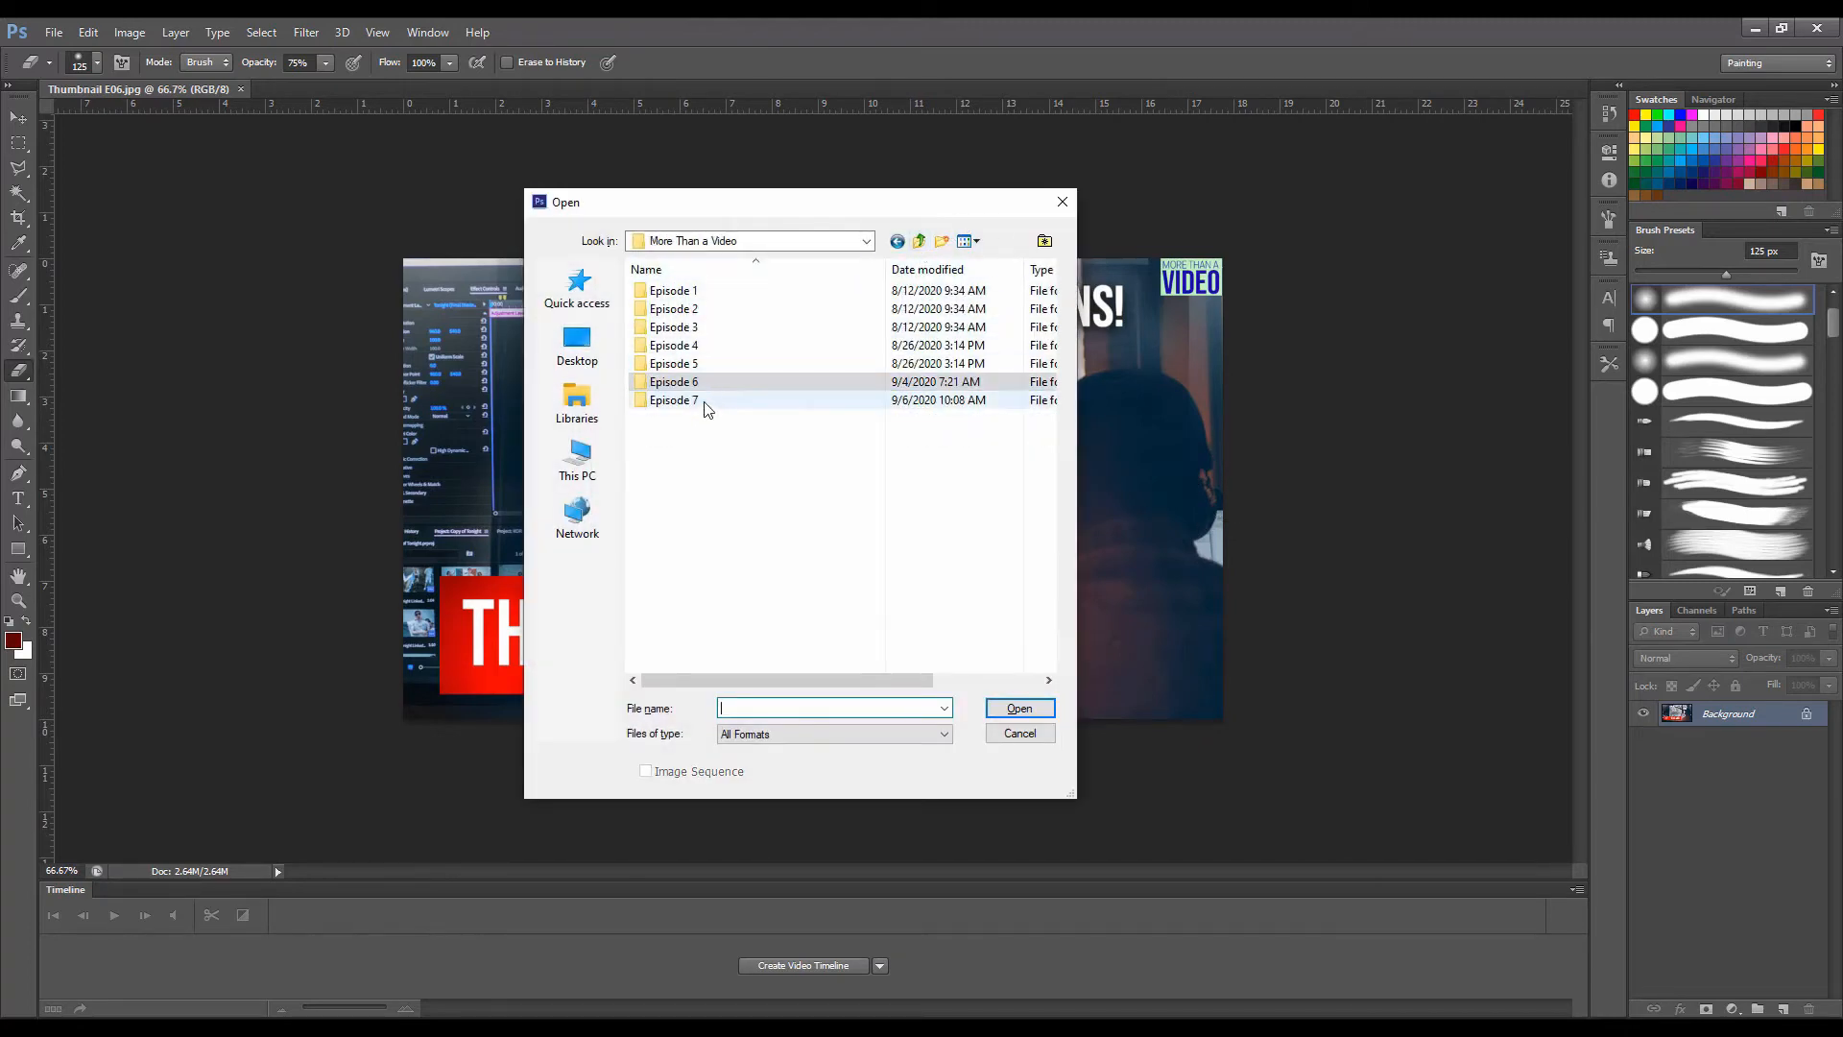
pyautogui.doubleClick(705, 400)
pyautogui.doubleClick(667, 356)
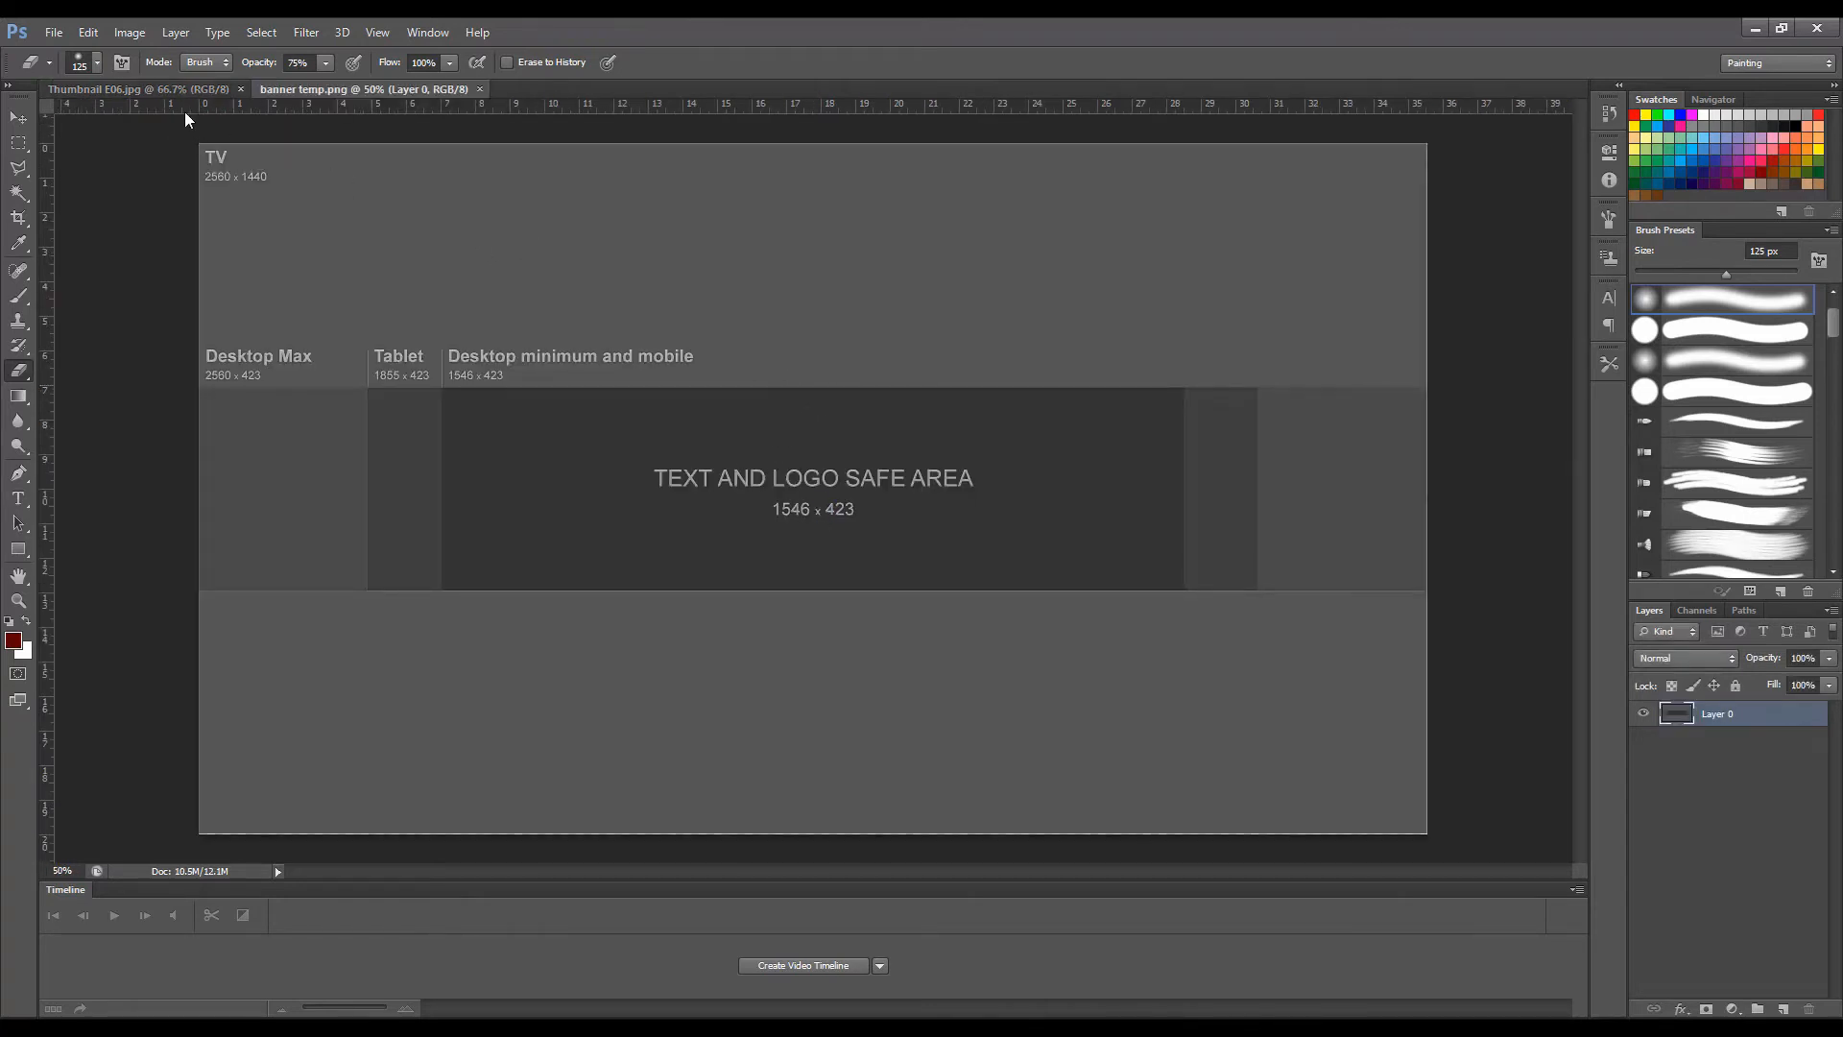
# Place horizontal guides on the upper and lower edges of the Desktop Max band and vertical guides on both canvas sides.
pyautogui.moveTo(185, 109); pyautogui.dragTo(183, 388)
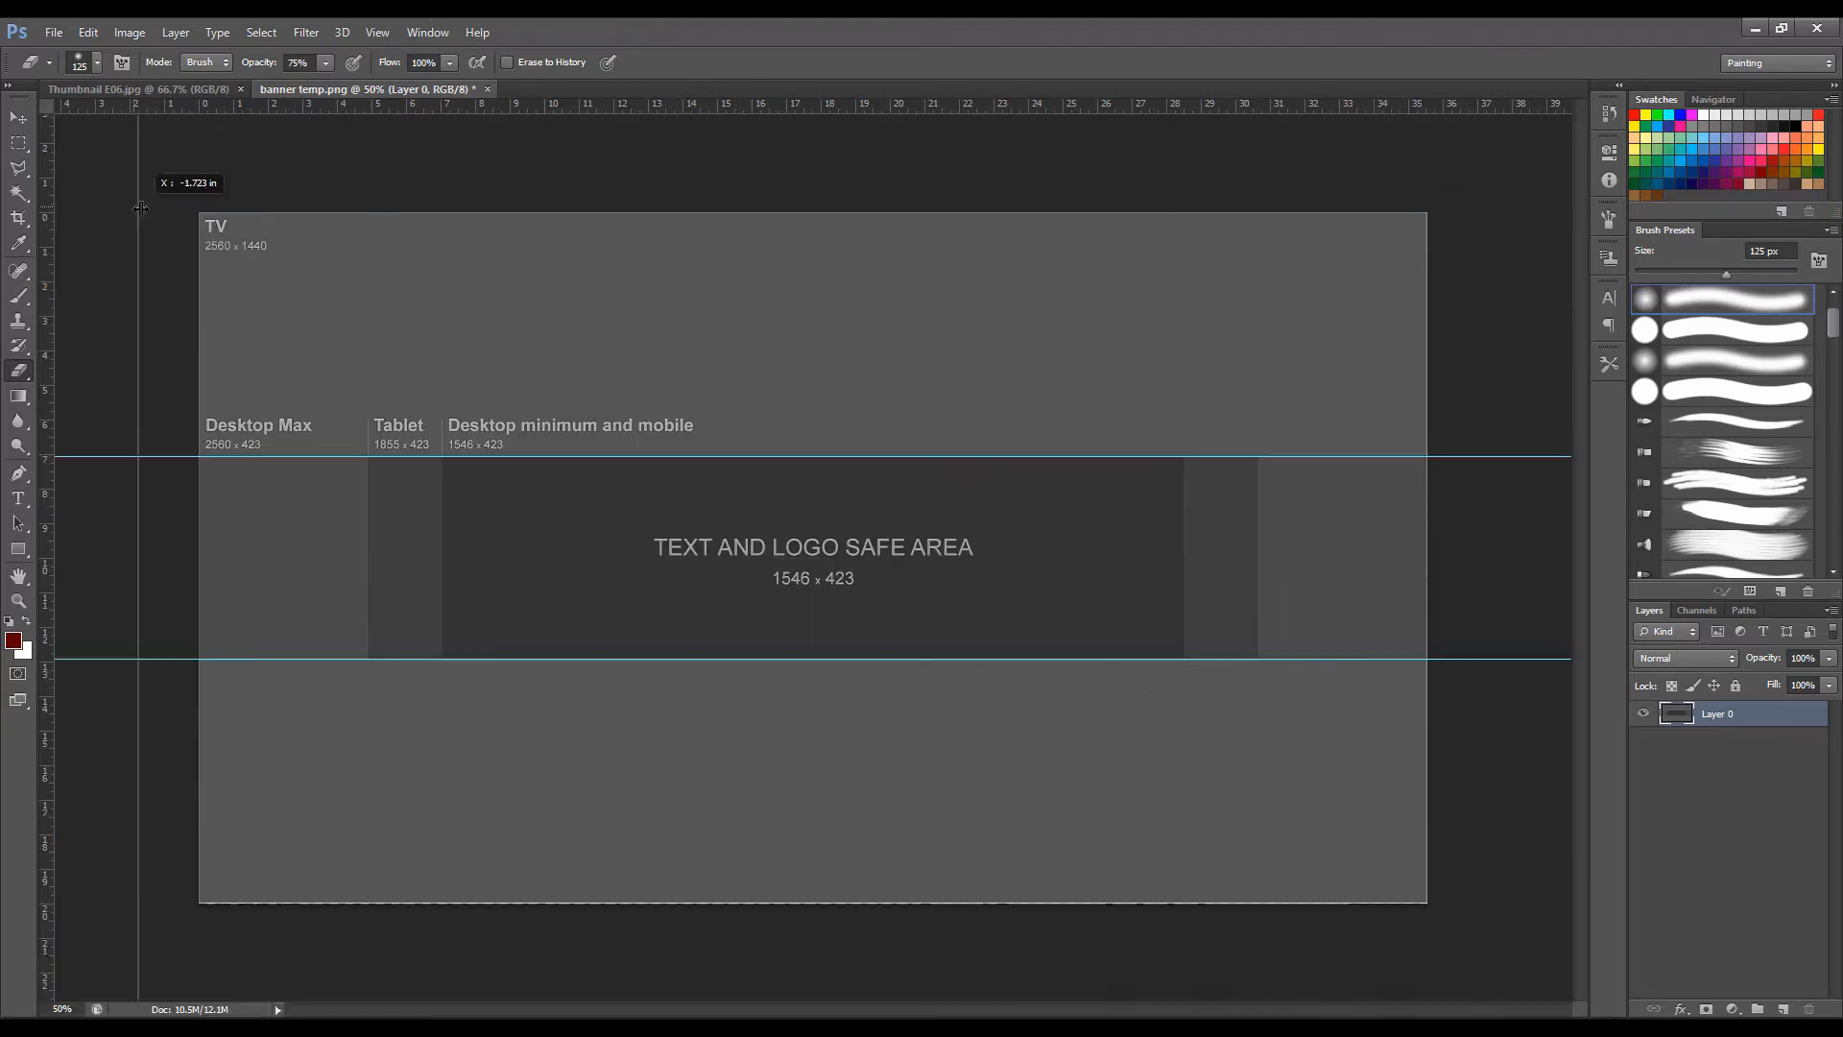
pyautogui.moveTo(134, 206); pyautogui.dragTo(199, 251)
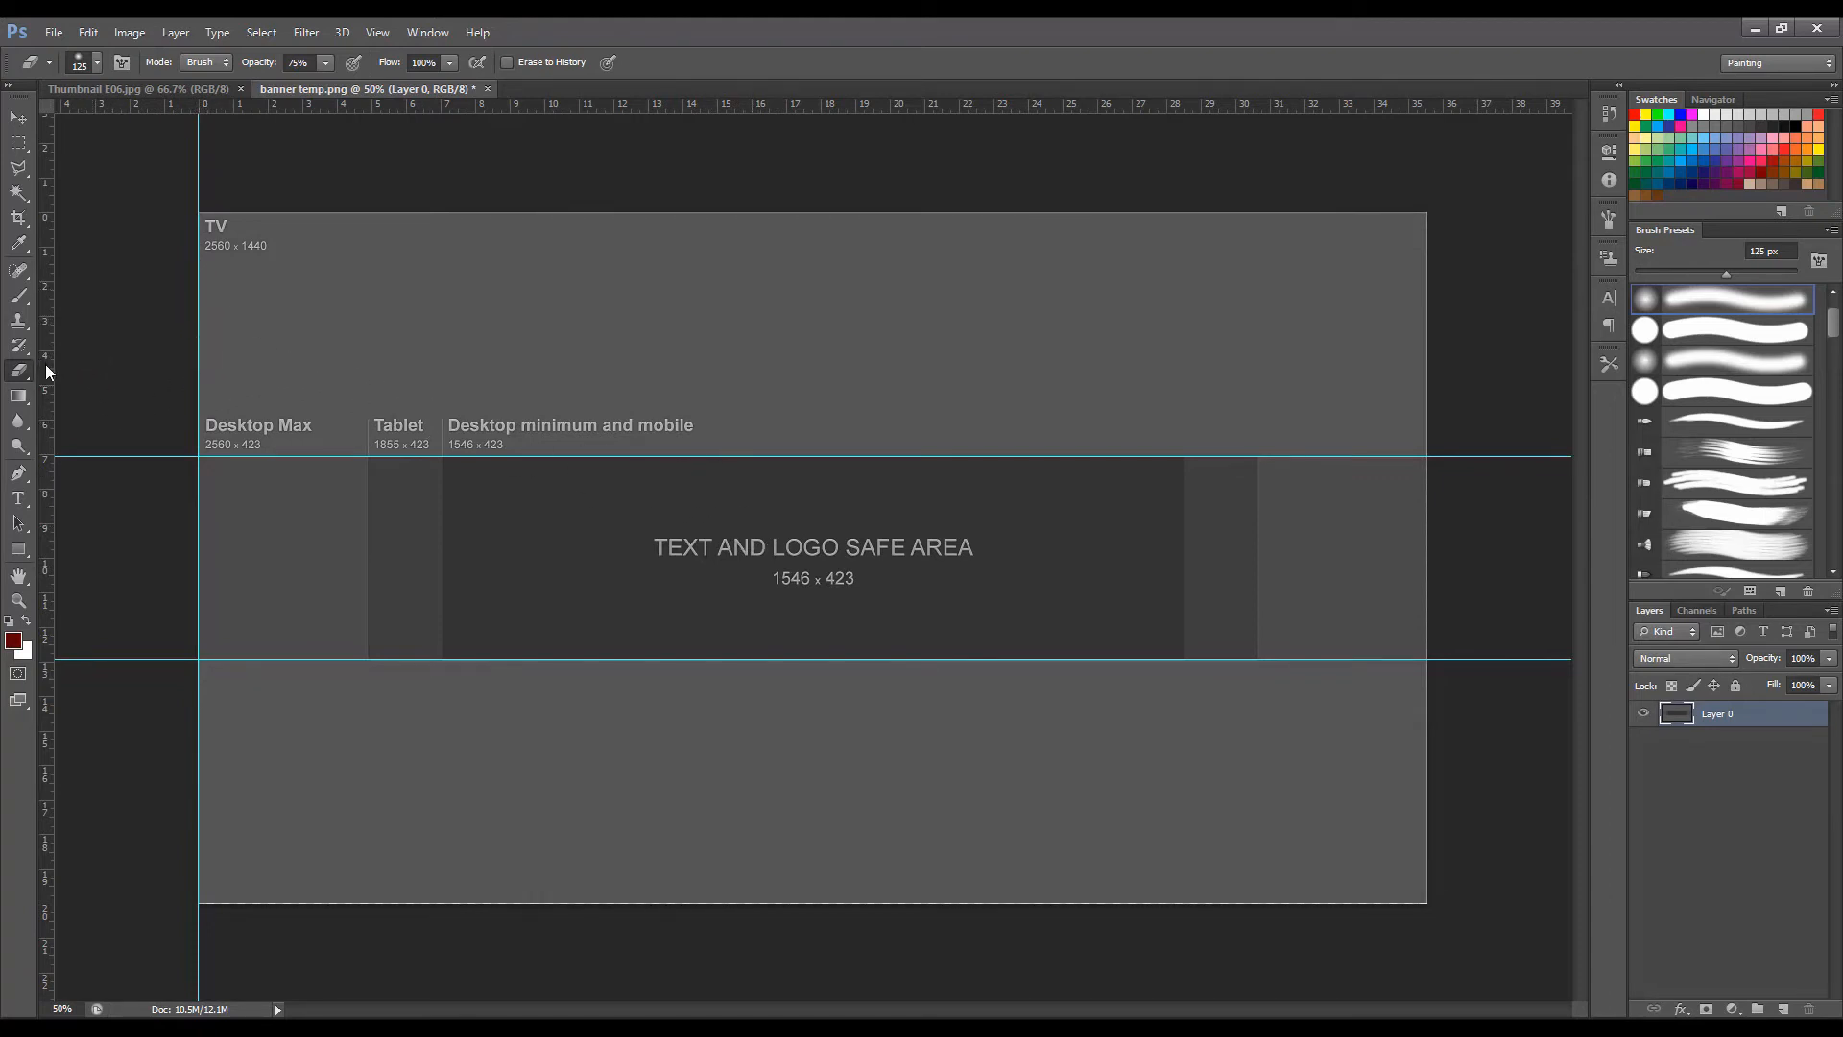
pyautogui.moveTo(46, 373); pyautogui.dragTo(1427, 489)
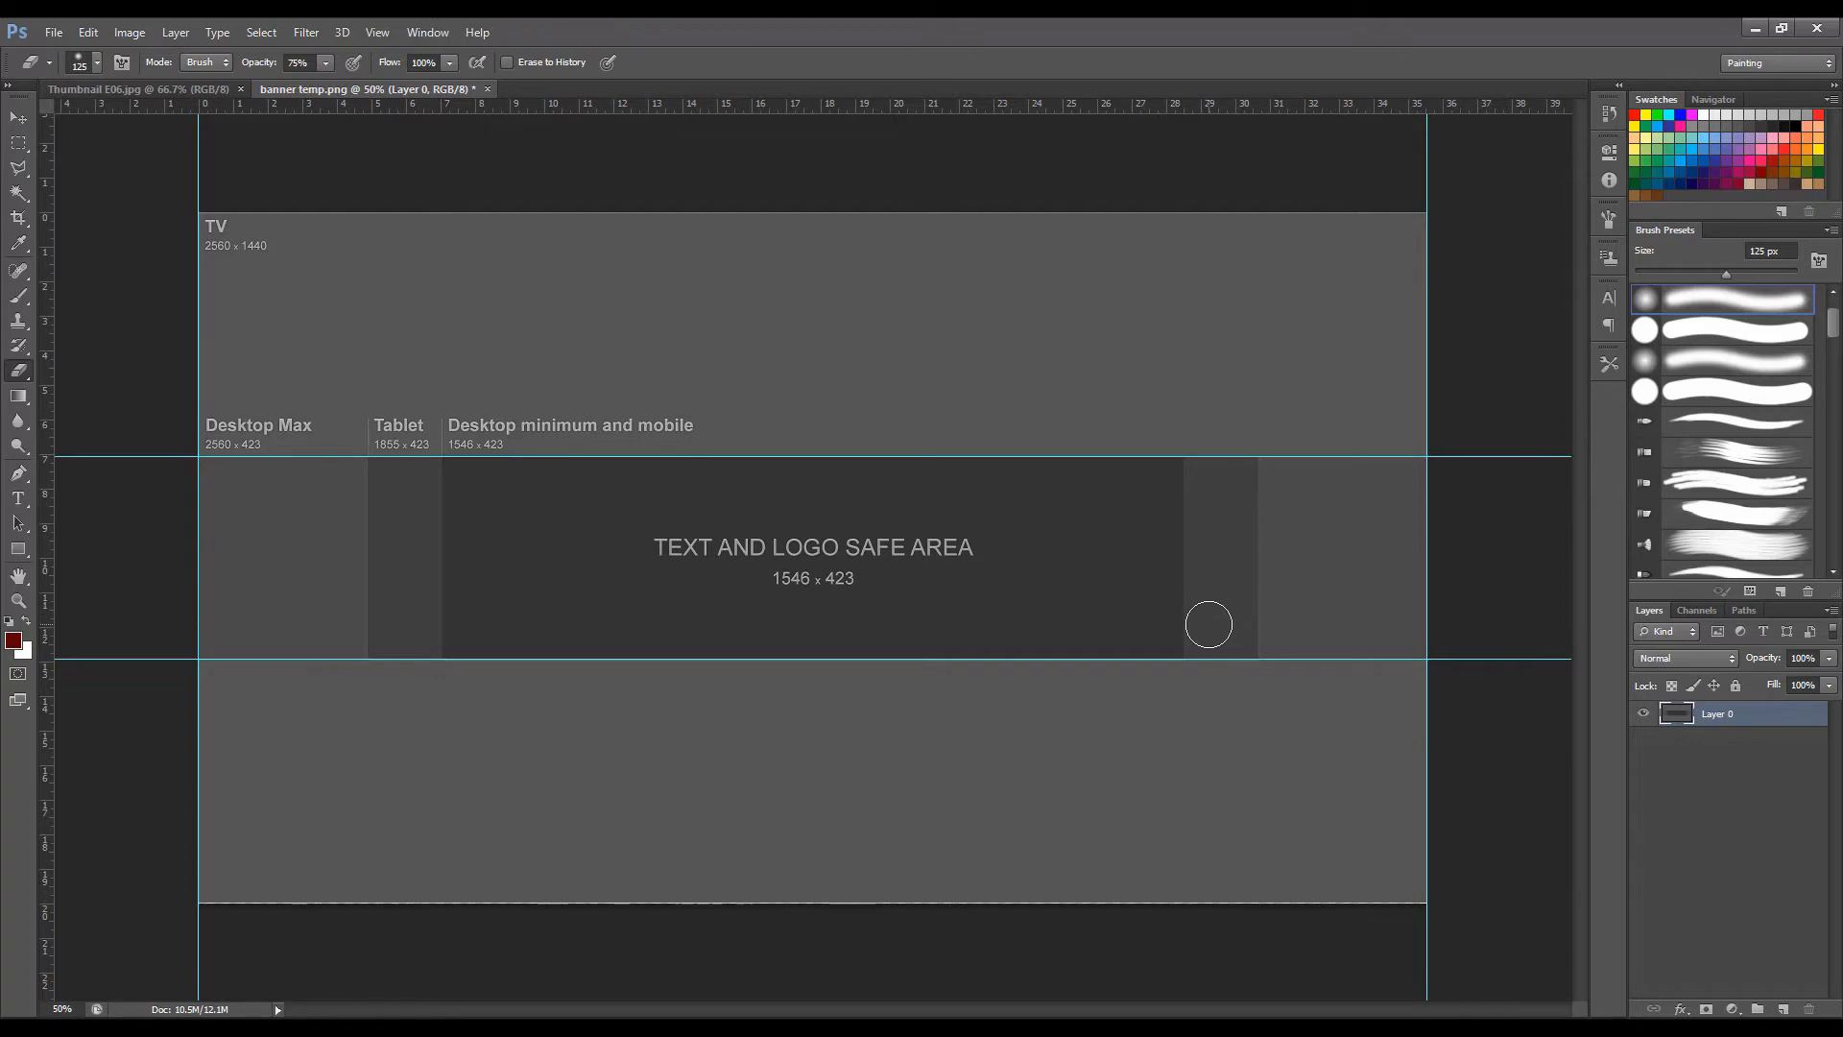
pyautogui.hotkey('ctrl', '-')
pyautogui.hotkey('ctrl', '+')
# Flatten the template image and add a new layer named Banner above the background.
pyautogui.press('b')
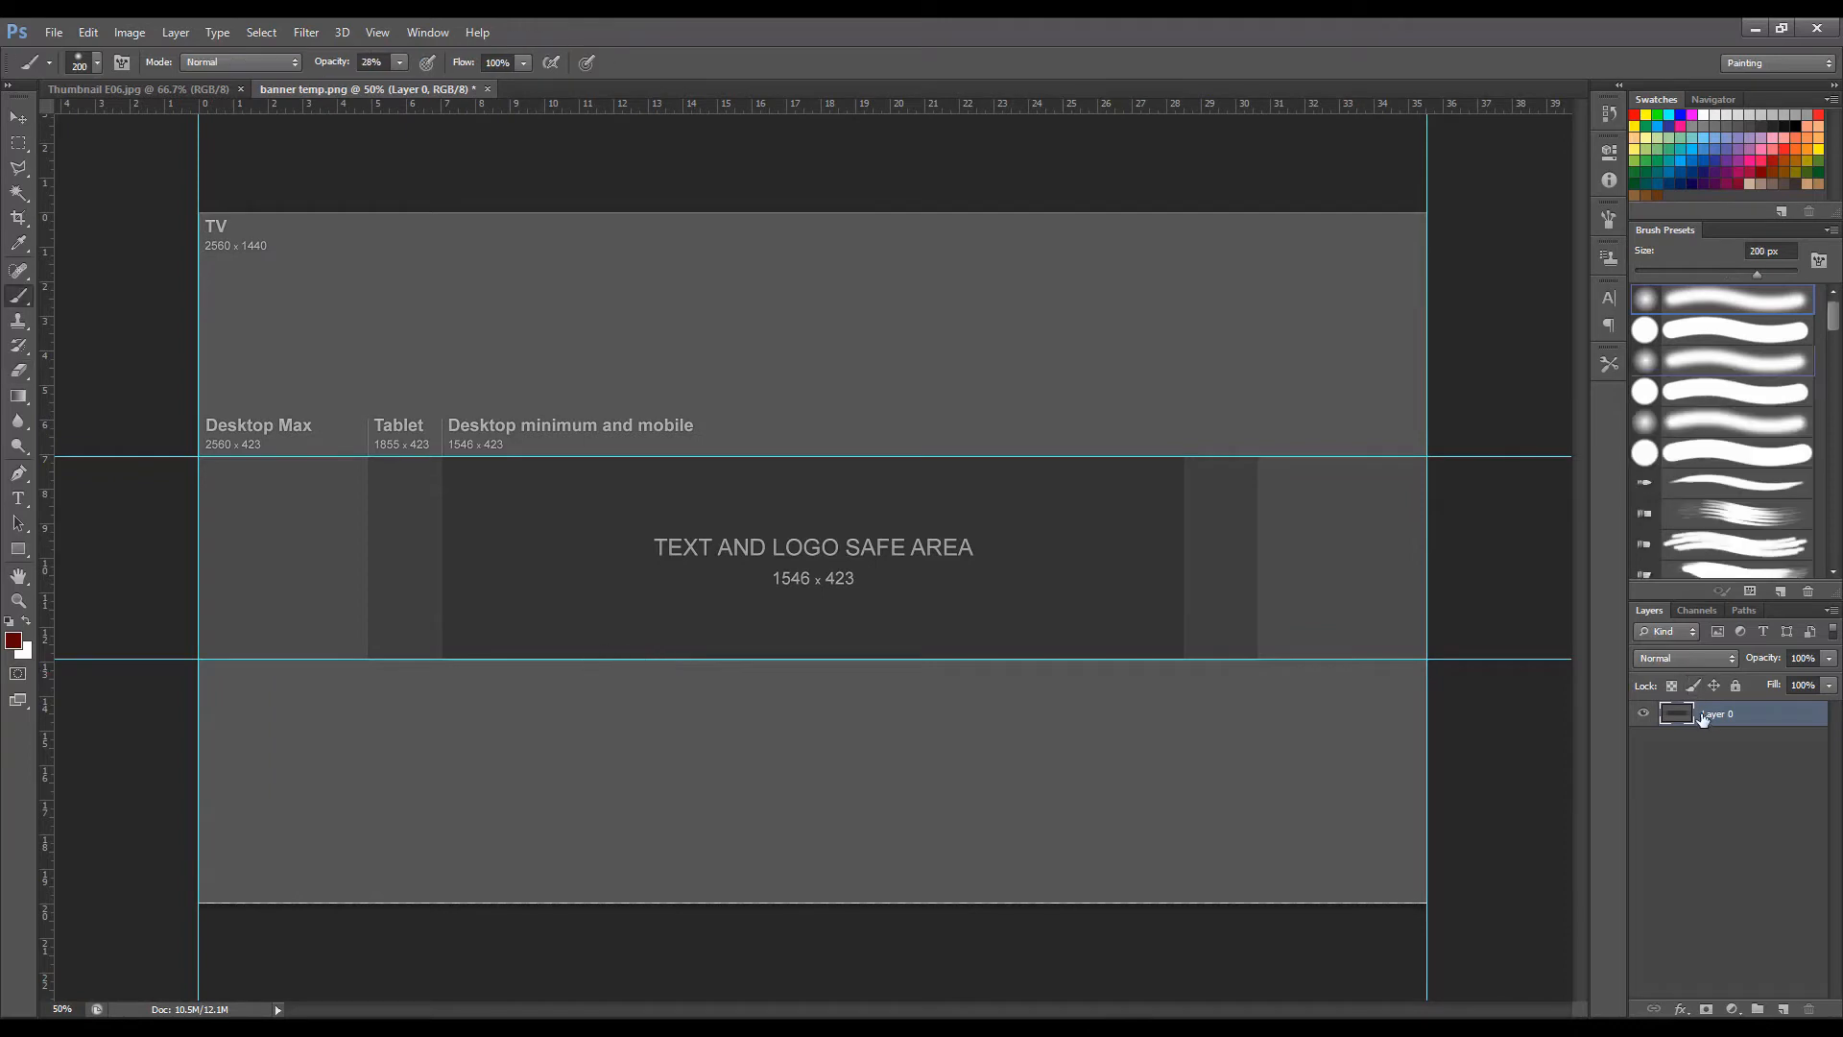
pyautogui.rightClick(1701, 717)
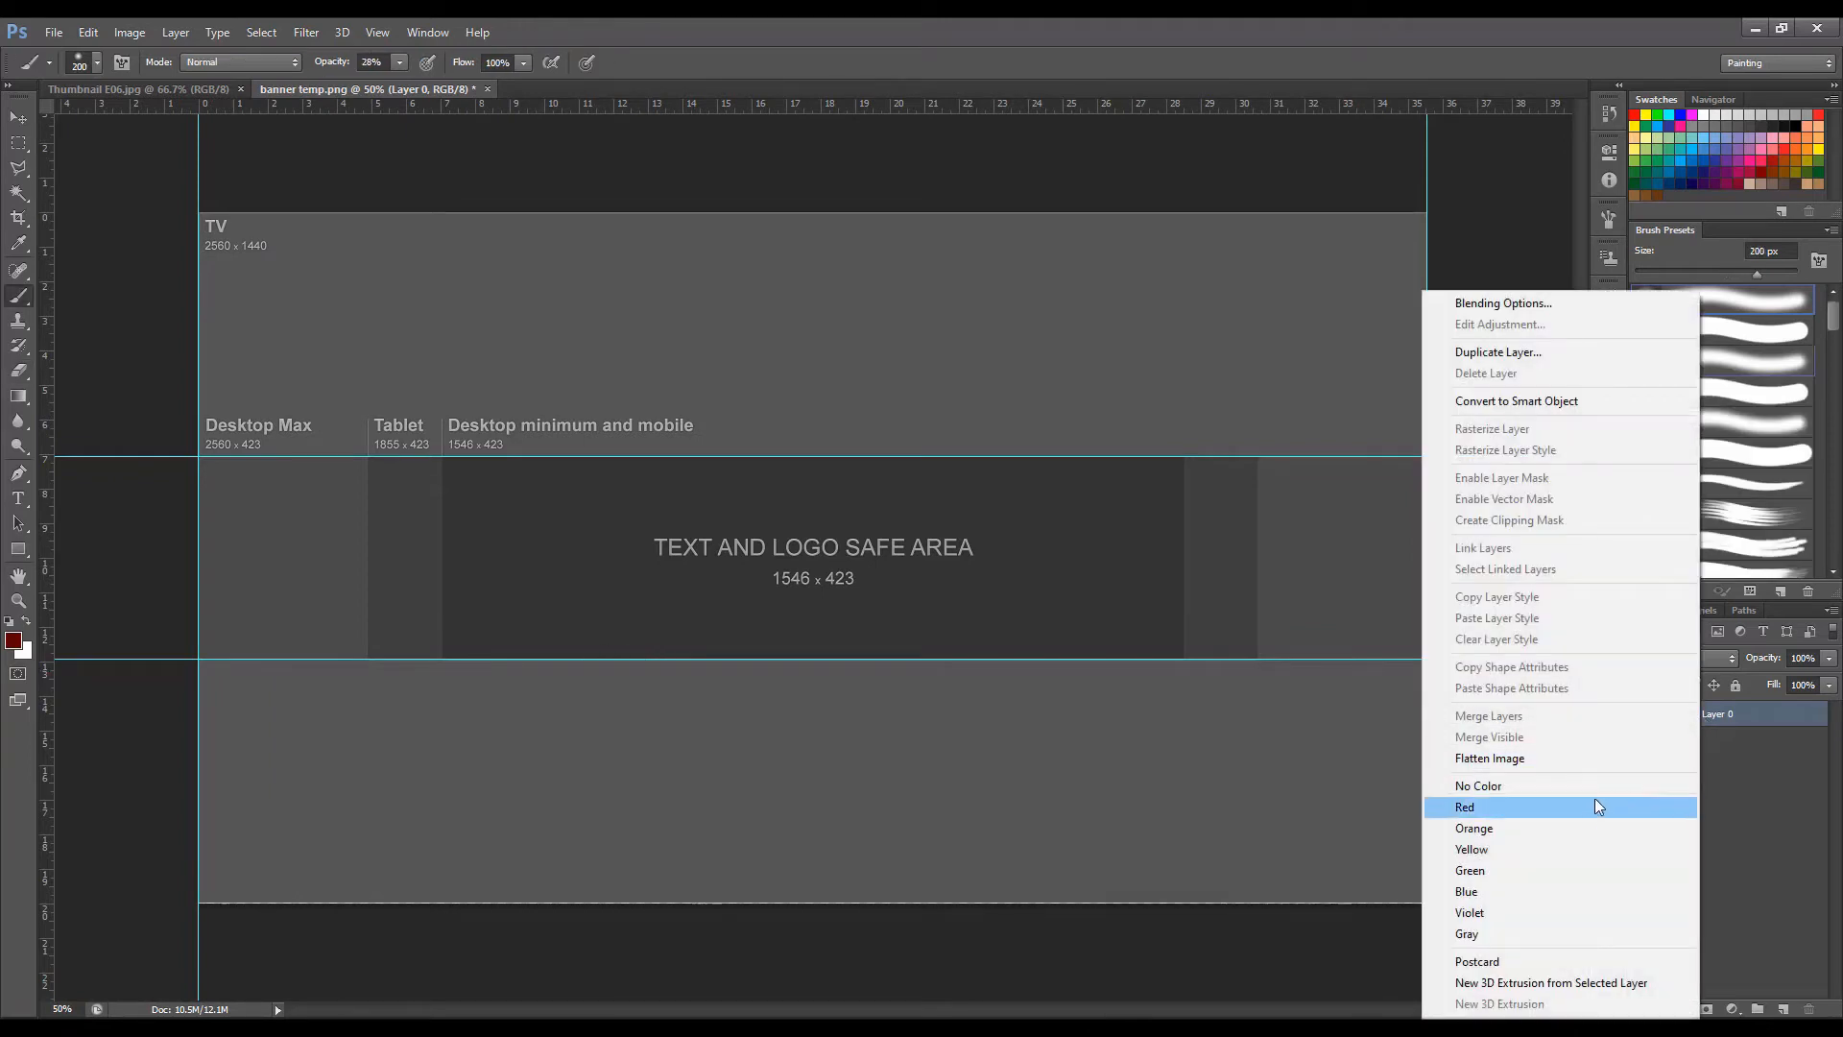
pyautogui.click(1532, 760)
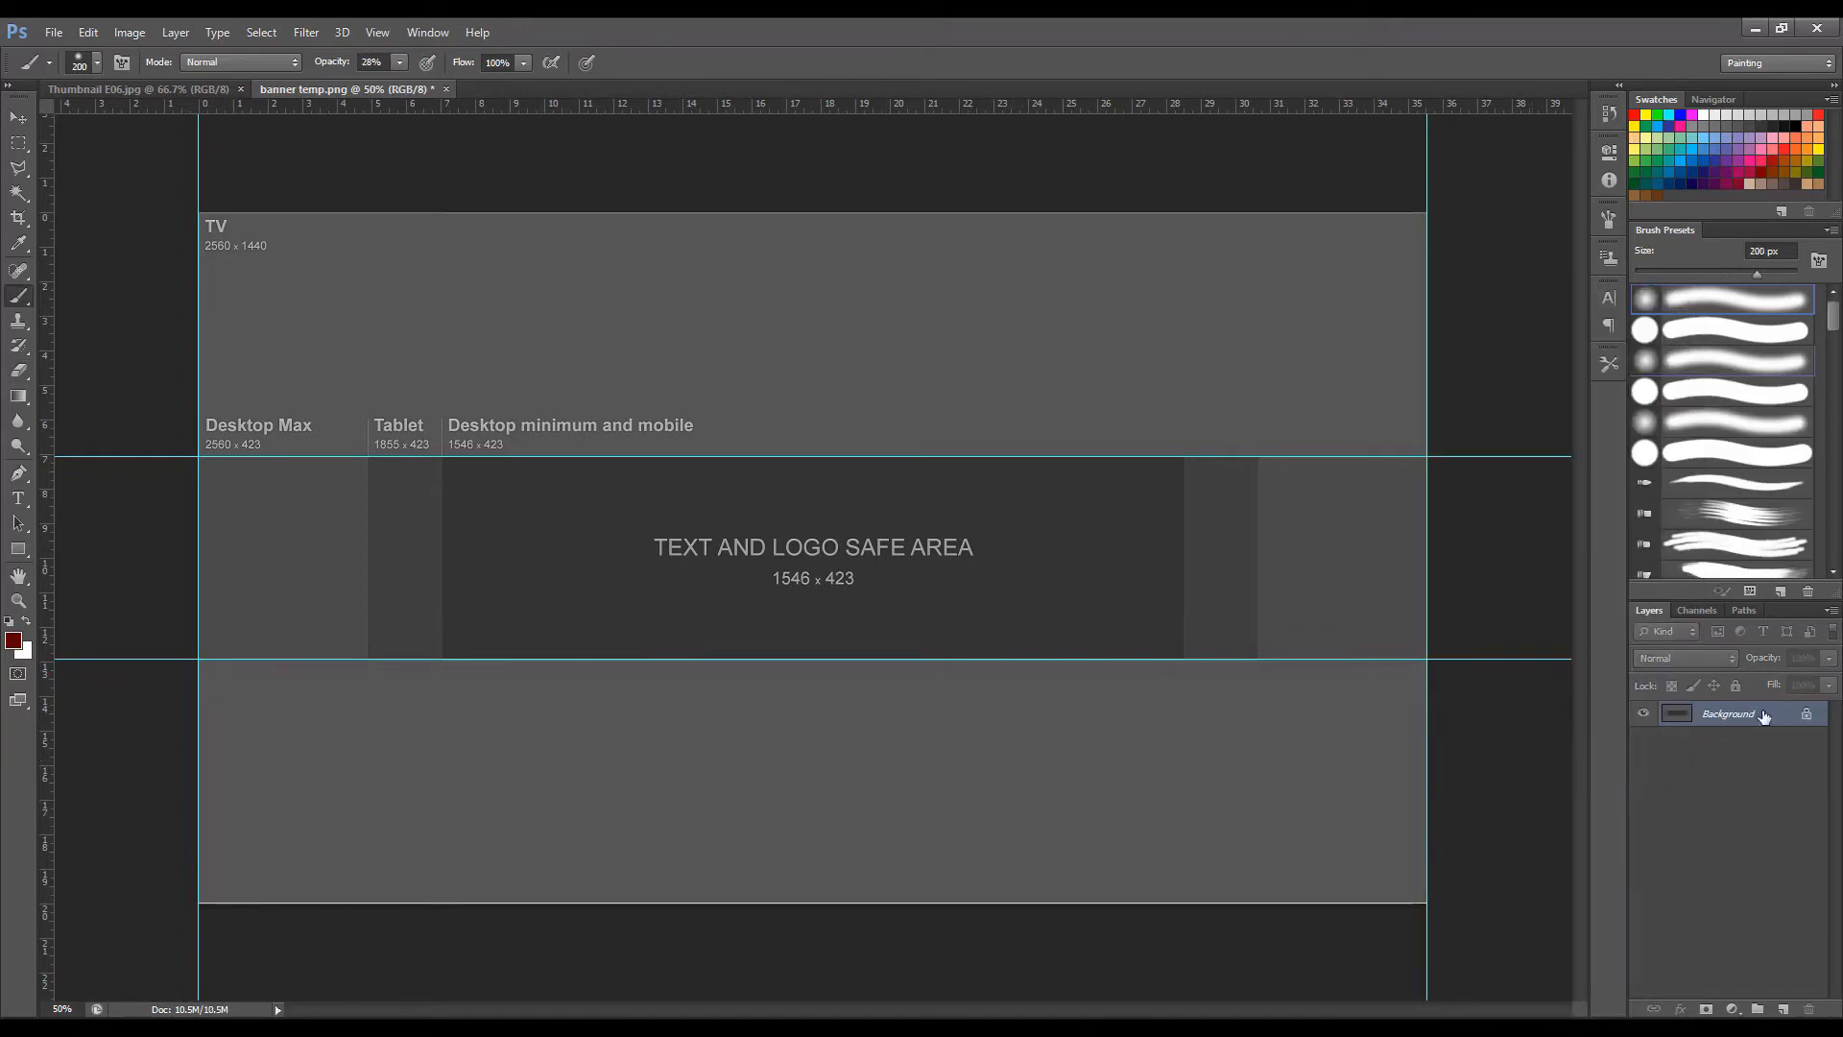
pyautogui.hotkey('ctrl', 'shift', 'n')
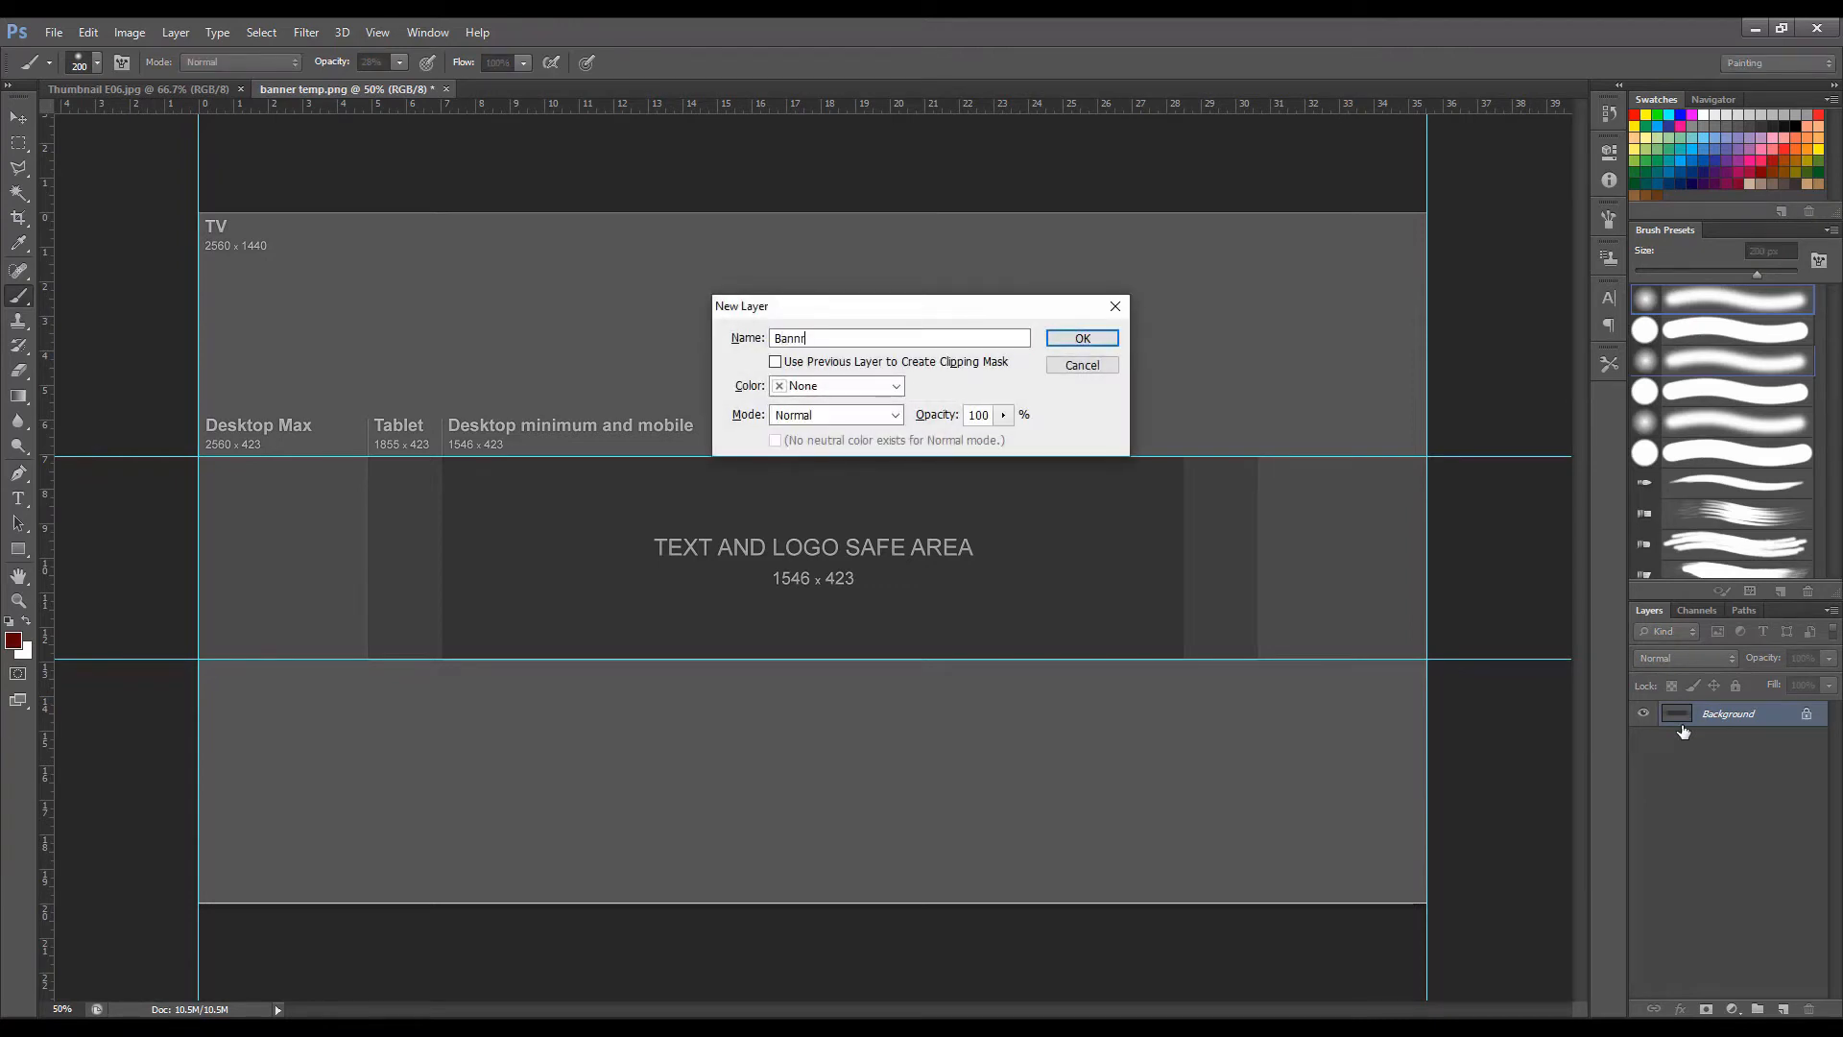
pyautogui.press('Return')
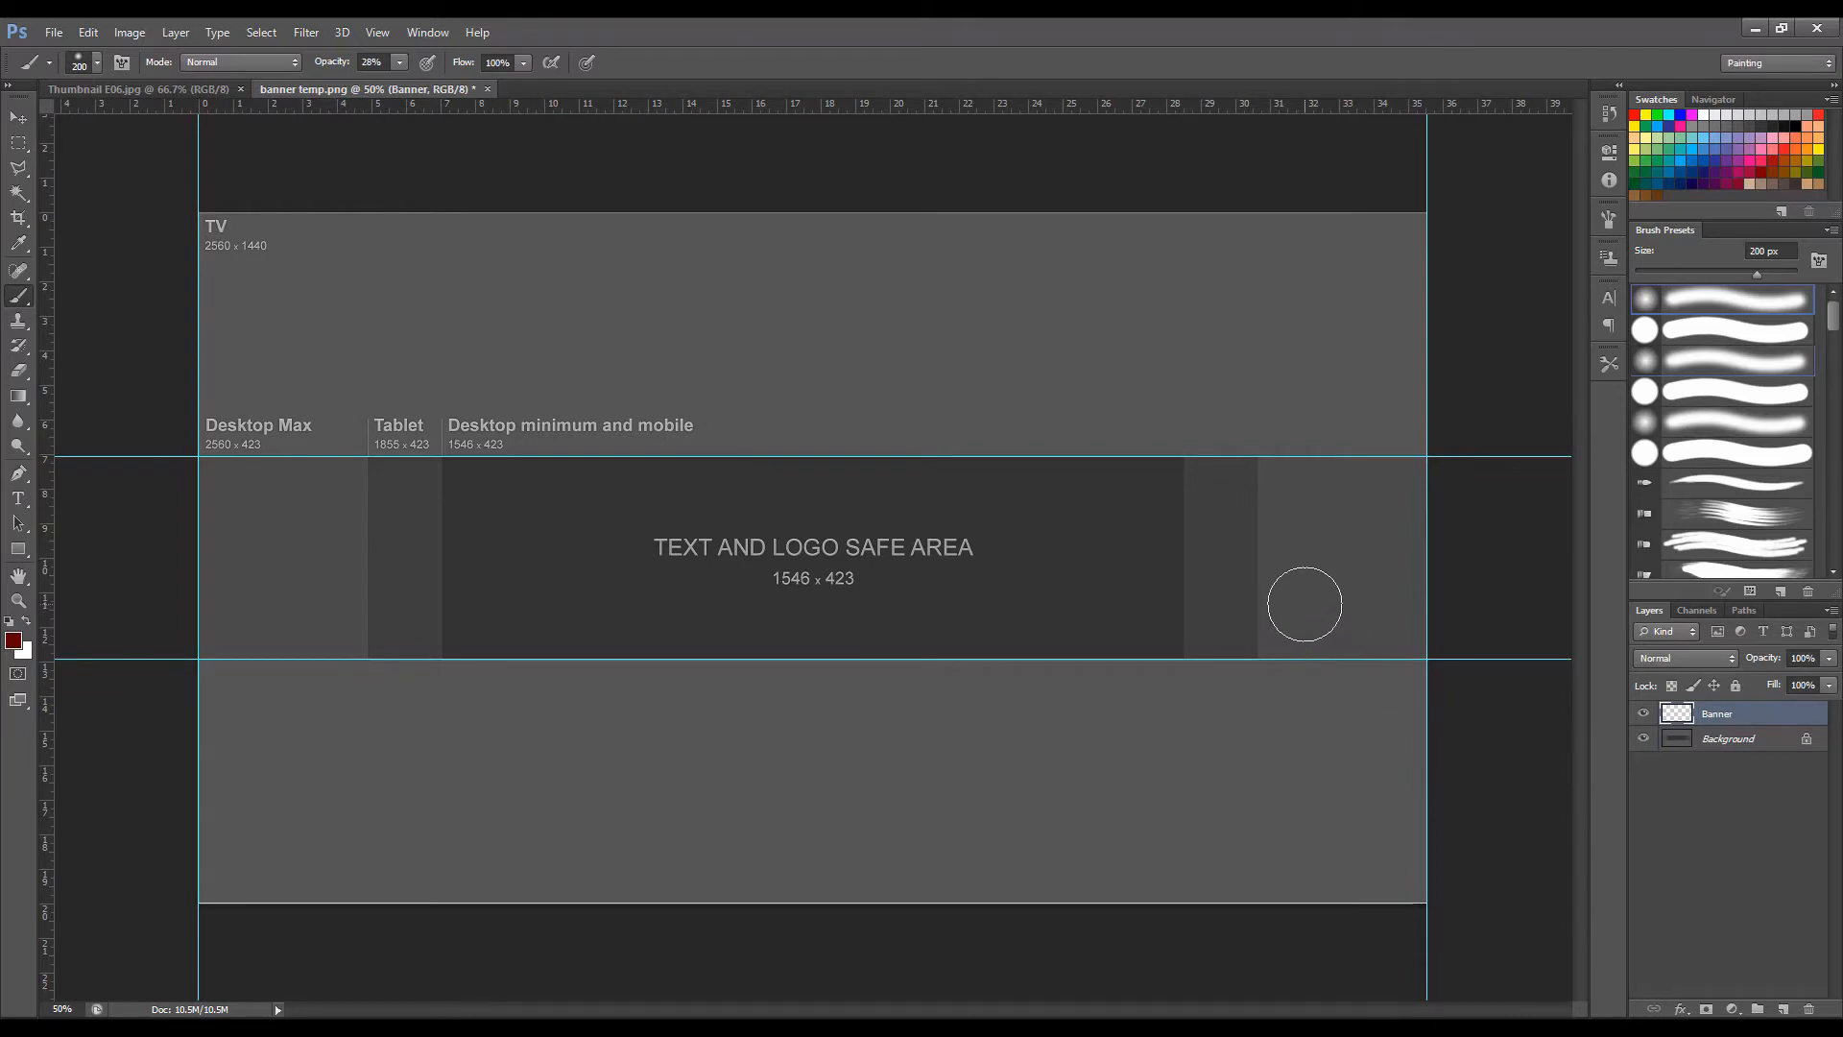
# Try loose dark red brush strokes across the safe area on the Banner layer, and undo them.
pyautogui.moveTo(1258, 477)
pyautogui.mouseDown()
pyautogui.moveTo(838, 518)
pyautogui.moveTo(768, 585)
pyautogui.mouseUp()
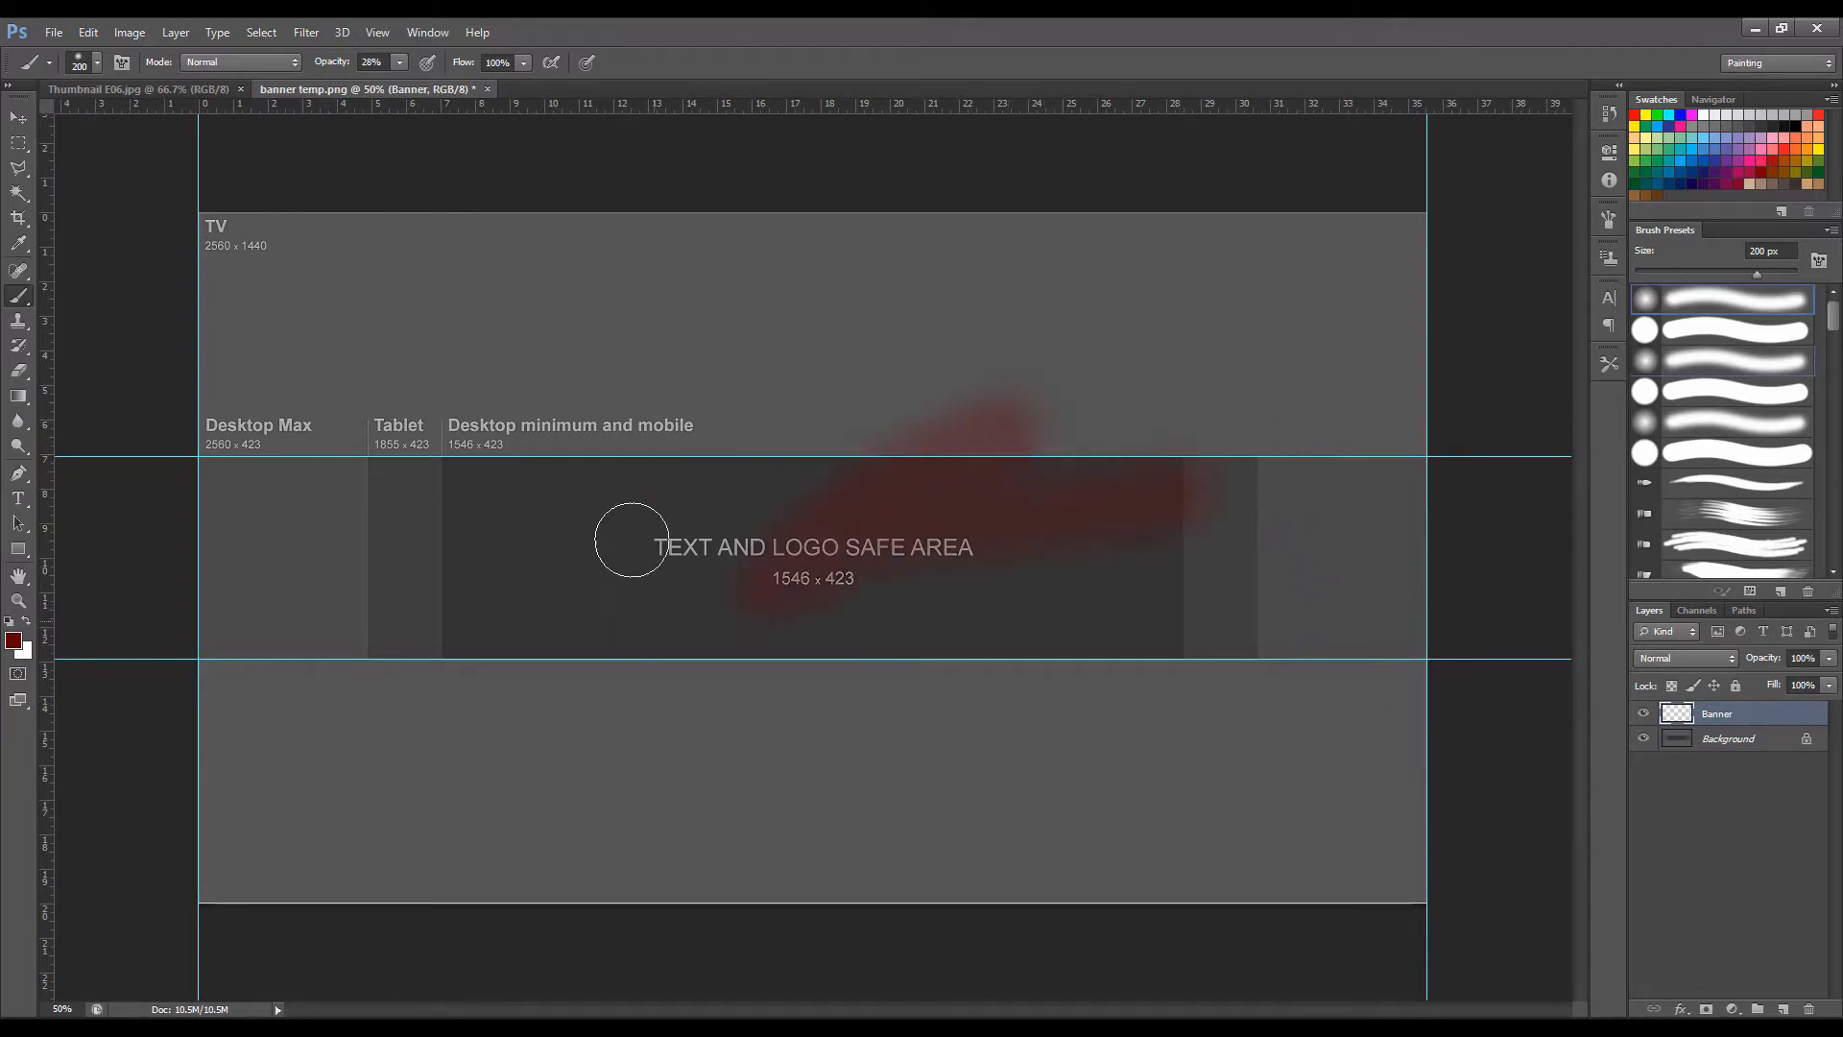
pyautogui.moveTo(632, 539)
pyautogui.mouseDown()
pyautogui.moveTo(512, 442)
pyautogui.moveTo(1172, 721)
pyautogui.moveTo(1351, 695)
pyautogui.moveTo(991, 400)
pyautogui.moveTo(654, 374)
pyautogui.moveTo(497, 549)
pyautogui.moveTo(497, 691)
pyautogui.moveTo(323, 560)
pyautogui.moveTo(307, 518)
pyautogui.moveTo(440, 659)
pyautogui.mouseUp()
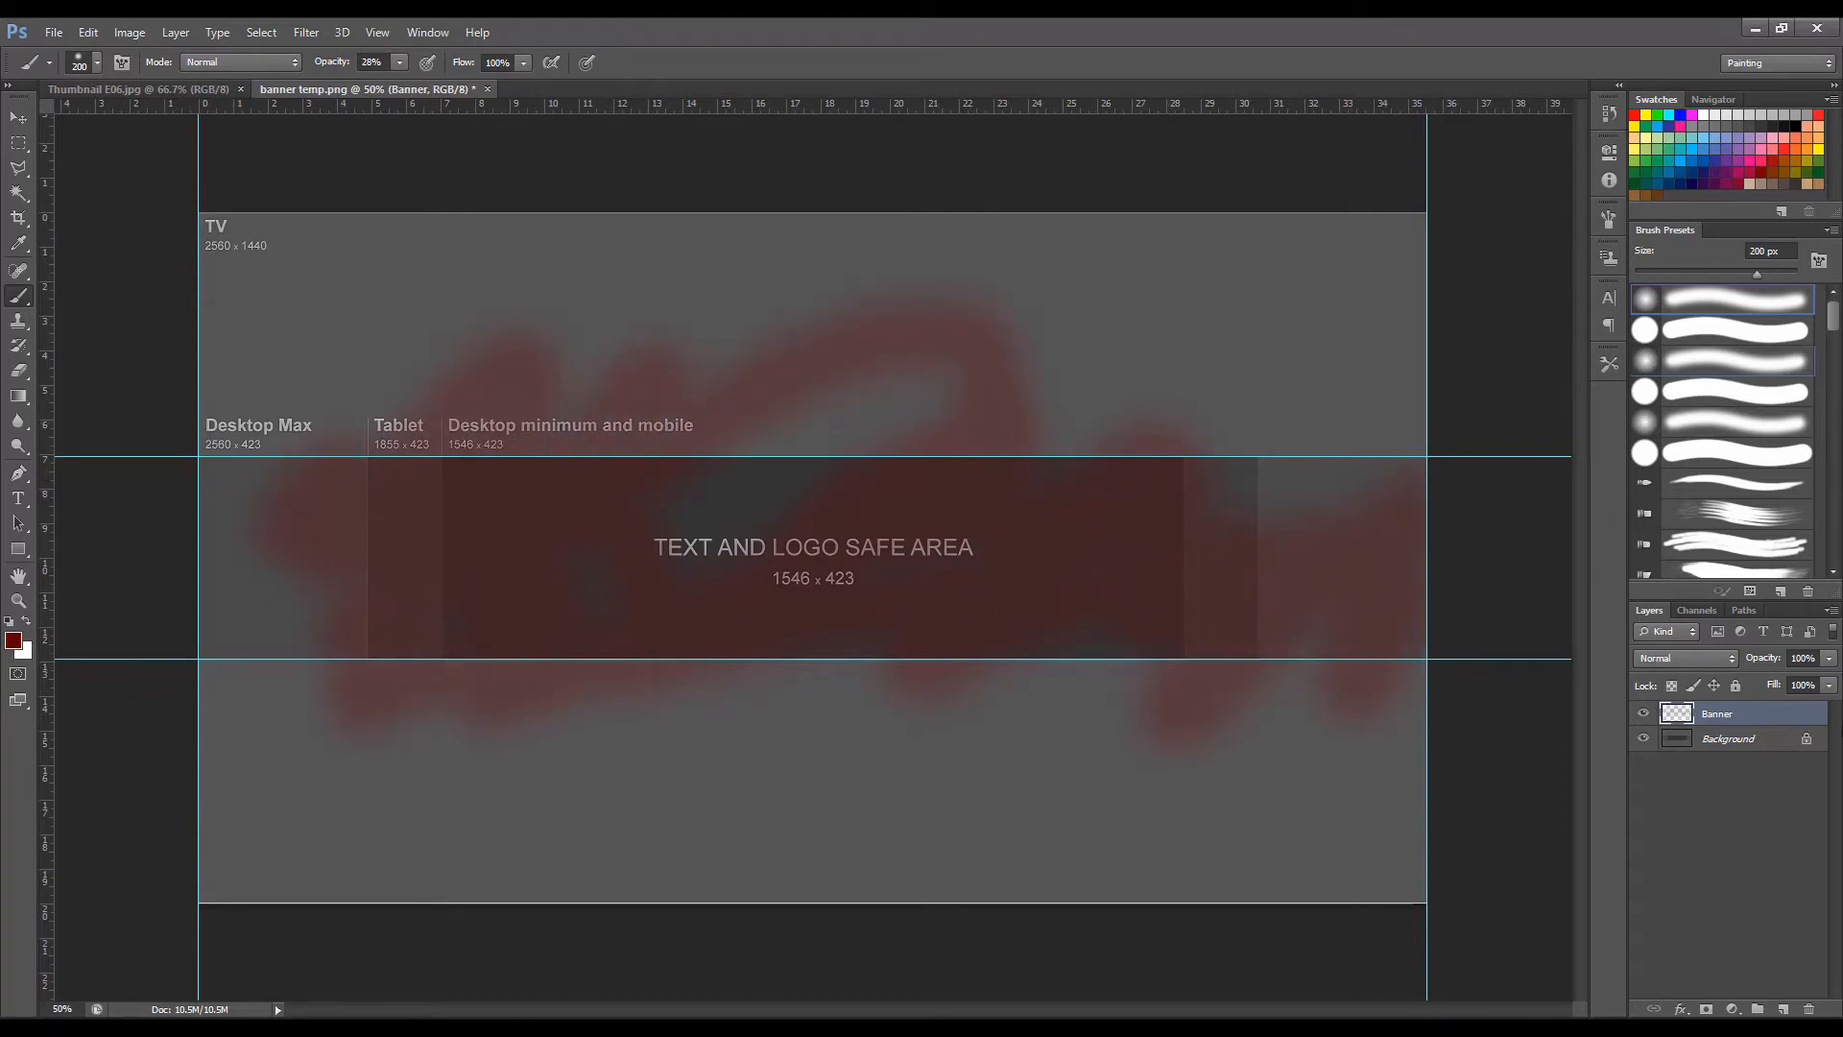
pyautogui.hotkey('ctrl', 'z')
pyautogui.hotkey('ctrl', 'z')
pyautogui.hotkey('ctrl', 'z')
# Open the photo of hands holding a glowing light bulb from the Thumbnails folder inside Assets.
pyautogui.hotkey('ctrl', 'o')
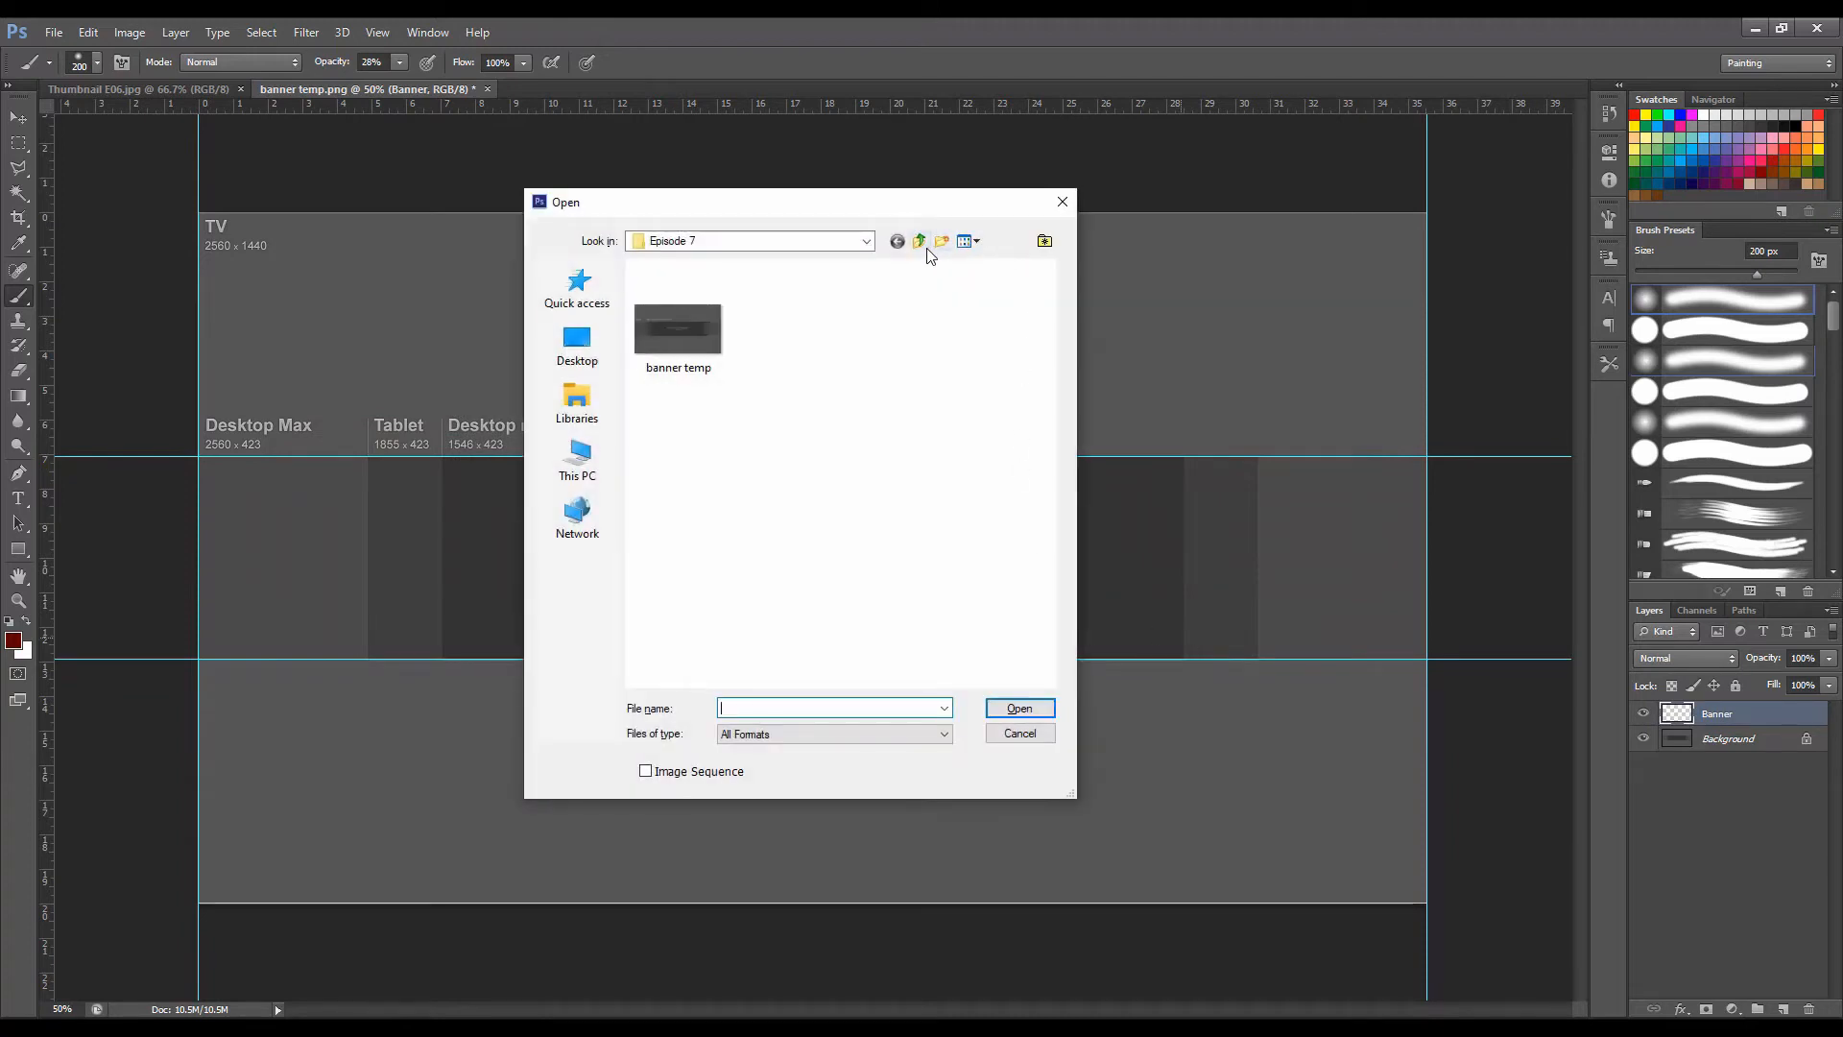
pyautogui.click(918, 241)
pyautogui.click(919, 241)
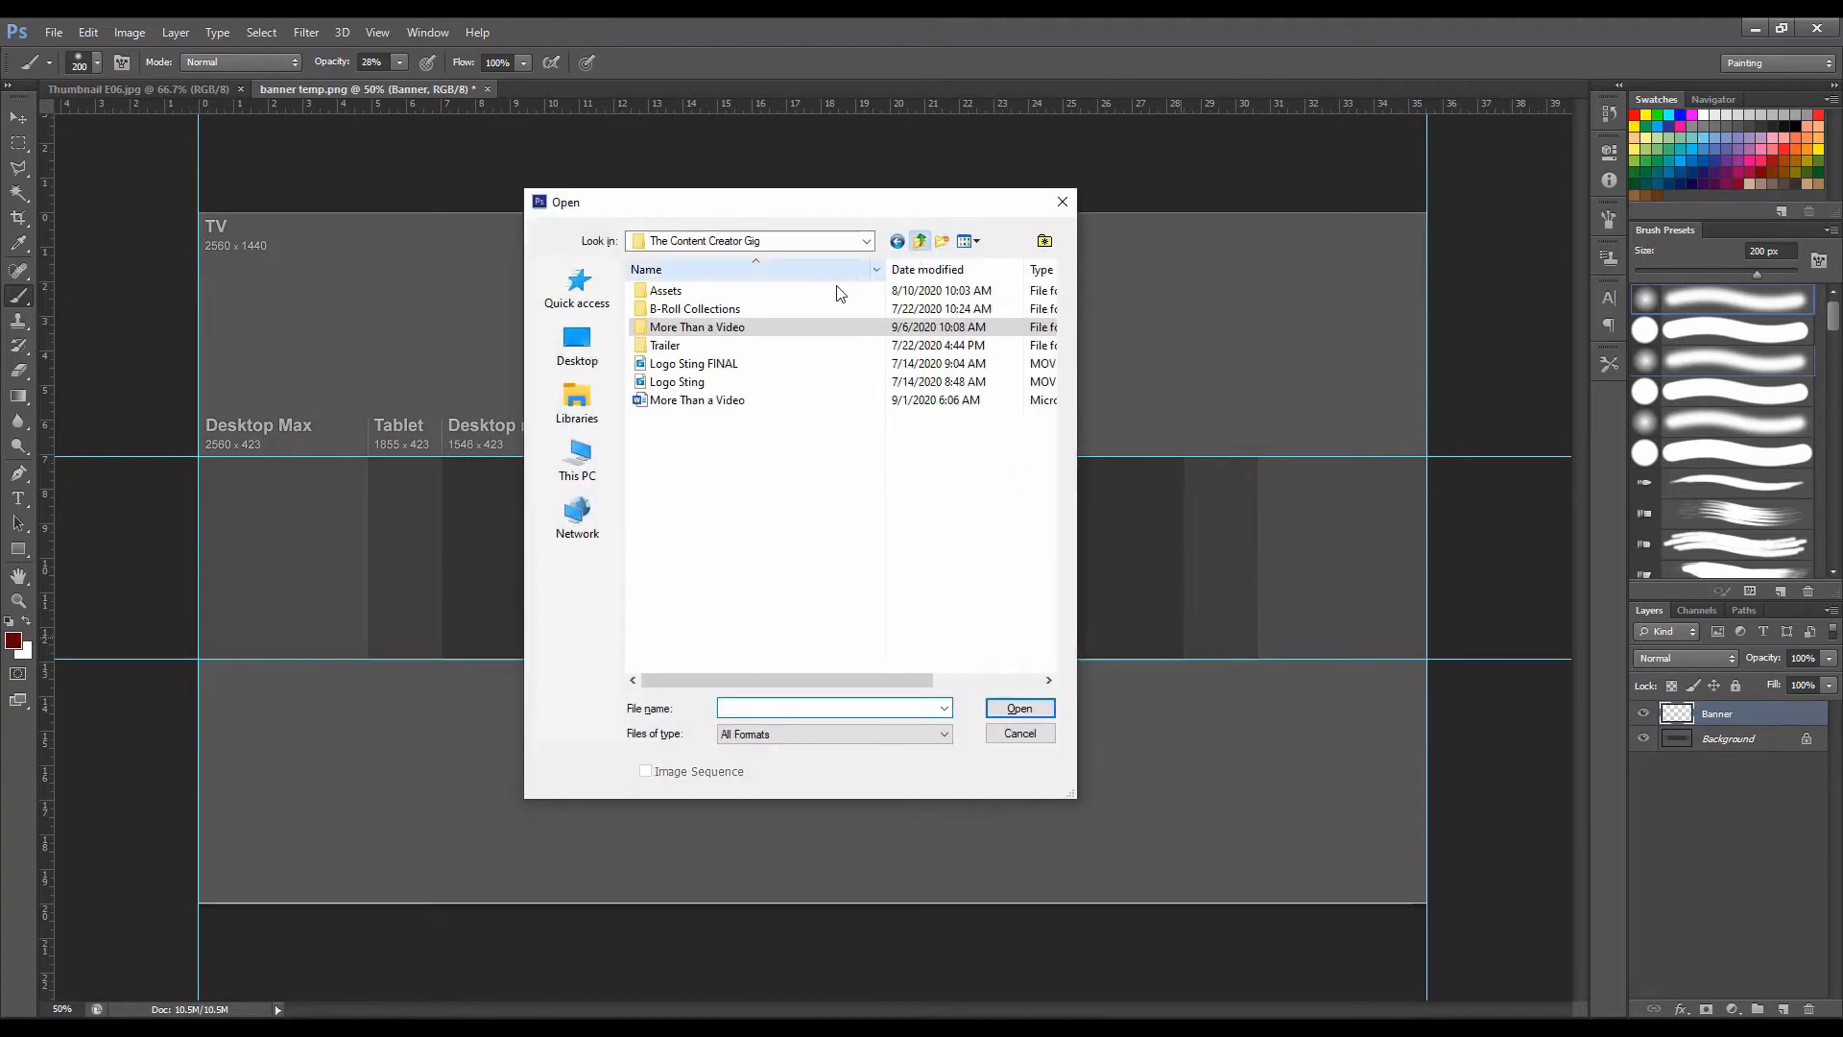
pyautogui.doubleClick(711, 297)
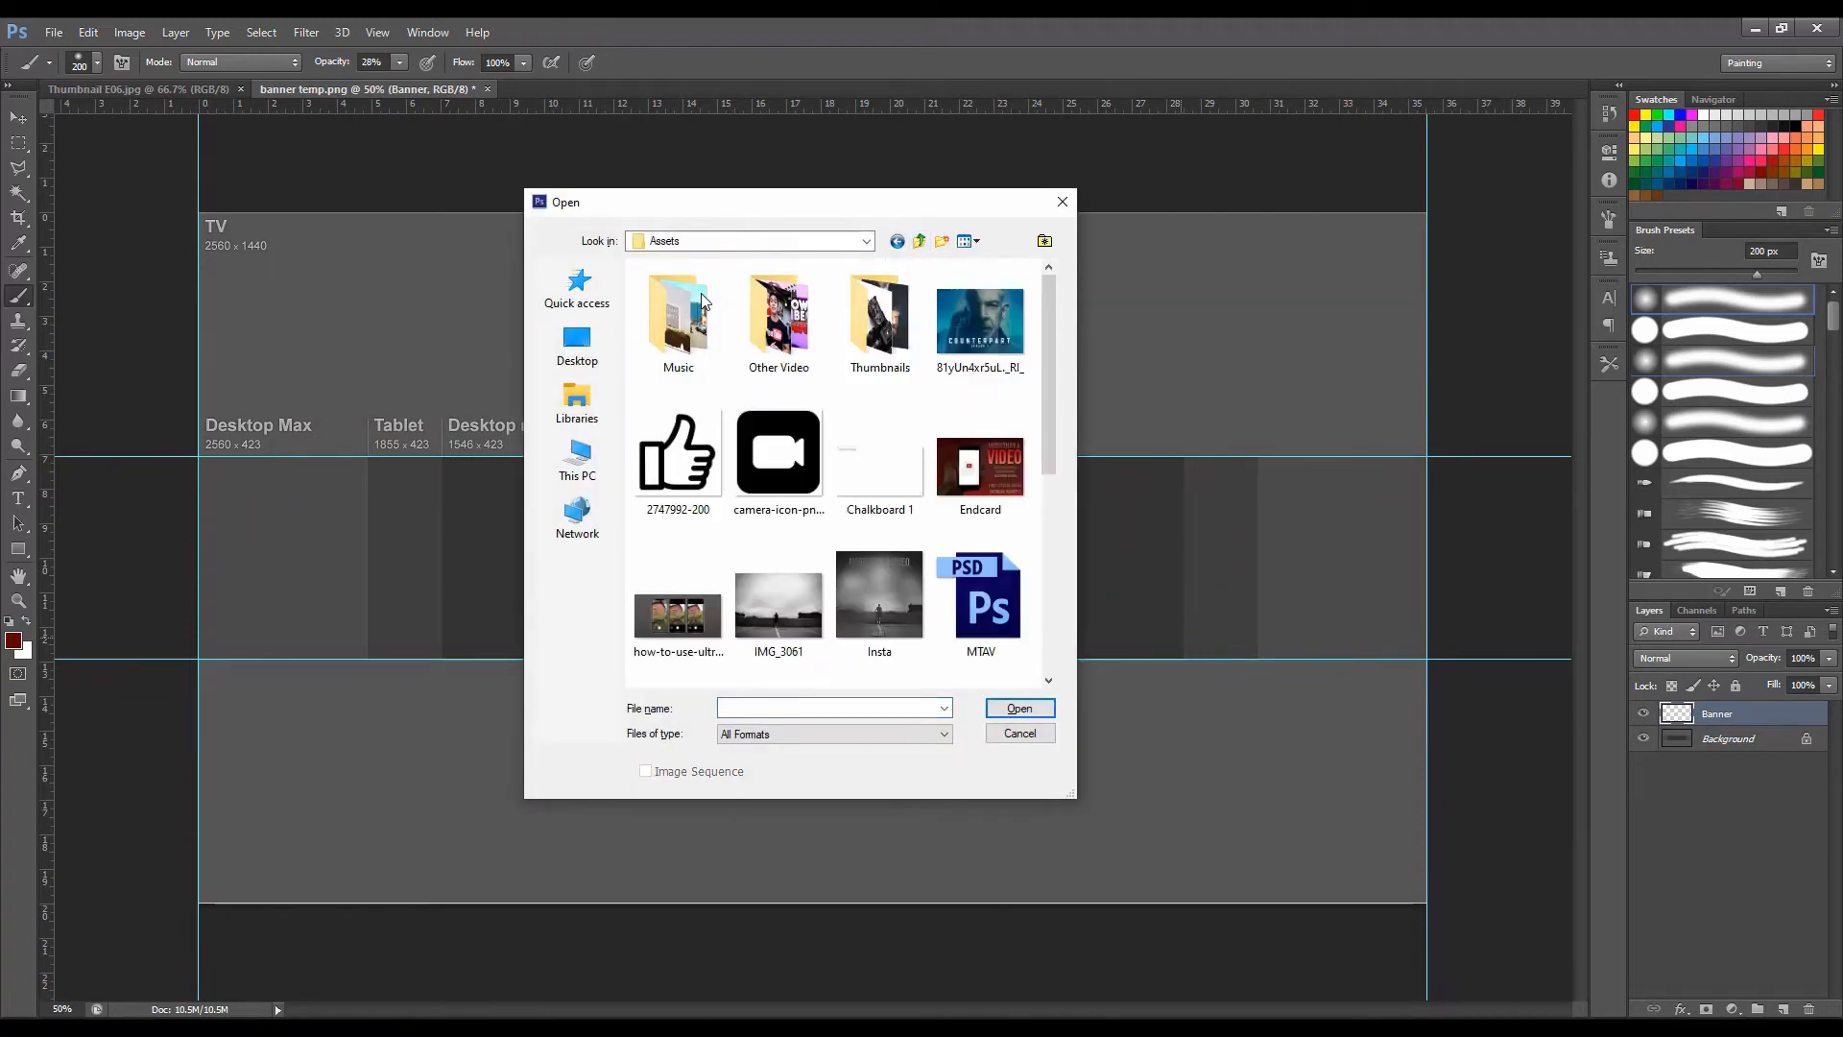
pyautogui.doubleClick(875, 319)
pyautogui.doubleClick(844, 444)
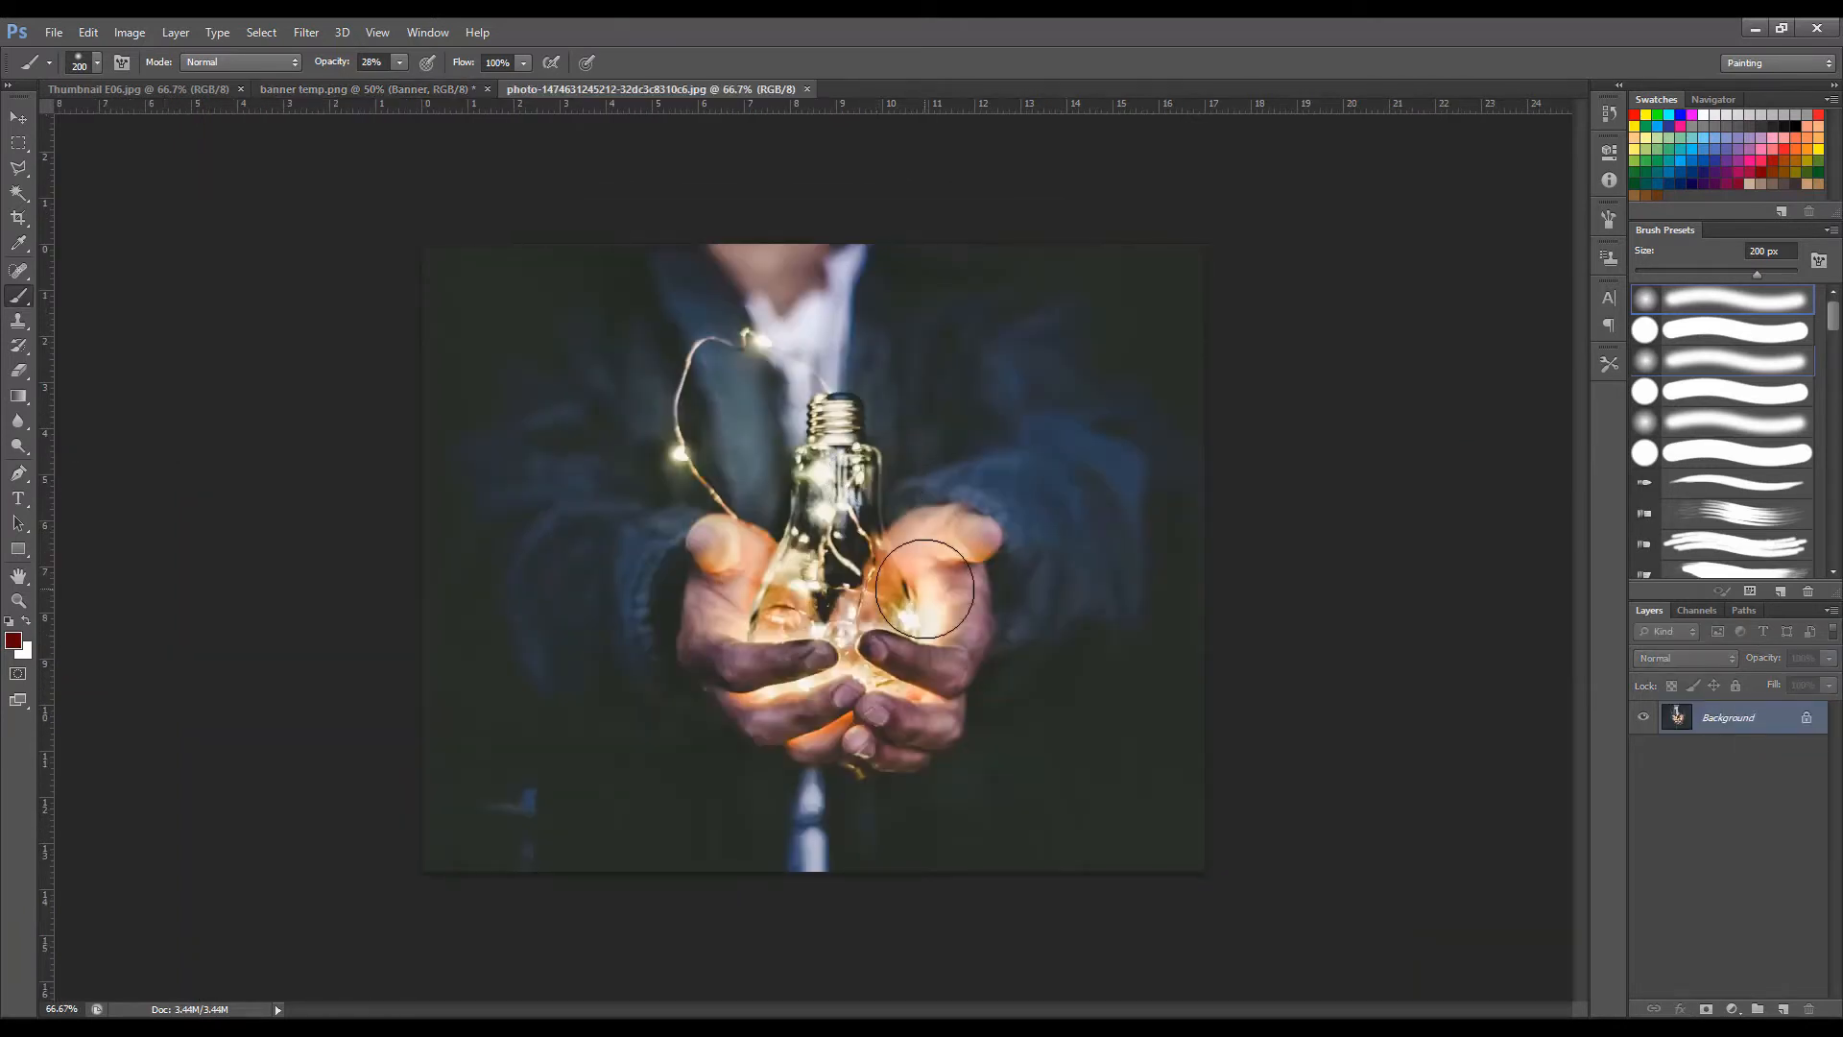
# Copy the whole light bulb photo into the Banner layer of the template and align it with the left canvas edge.
pyautogui.hotkey('ctrl', 'a')
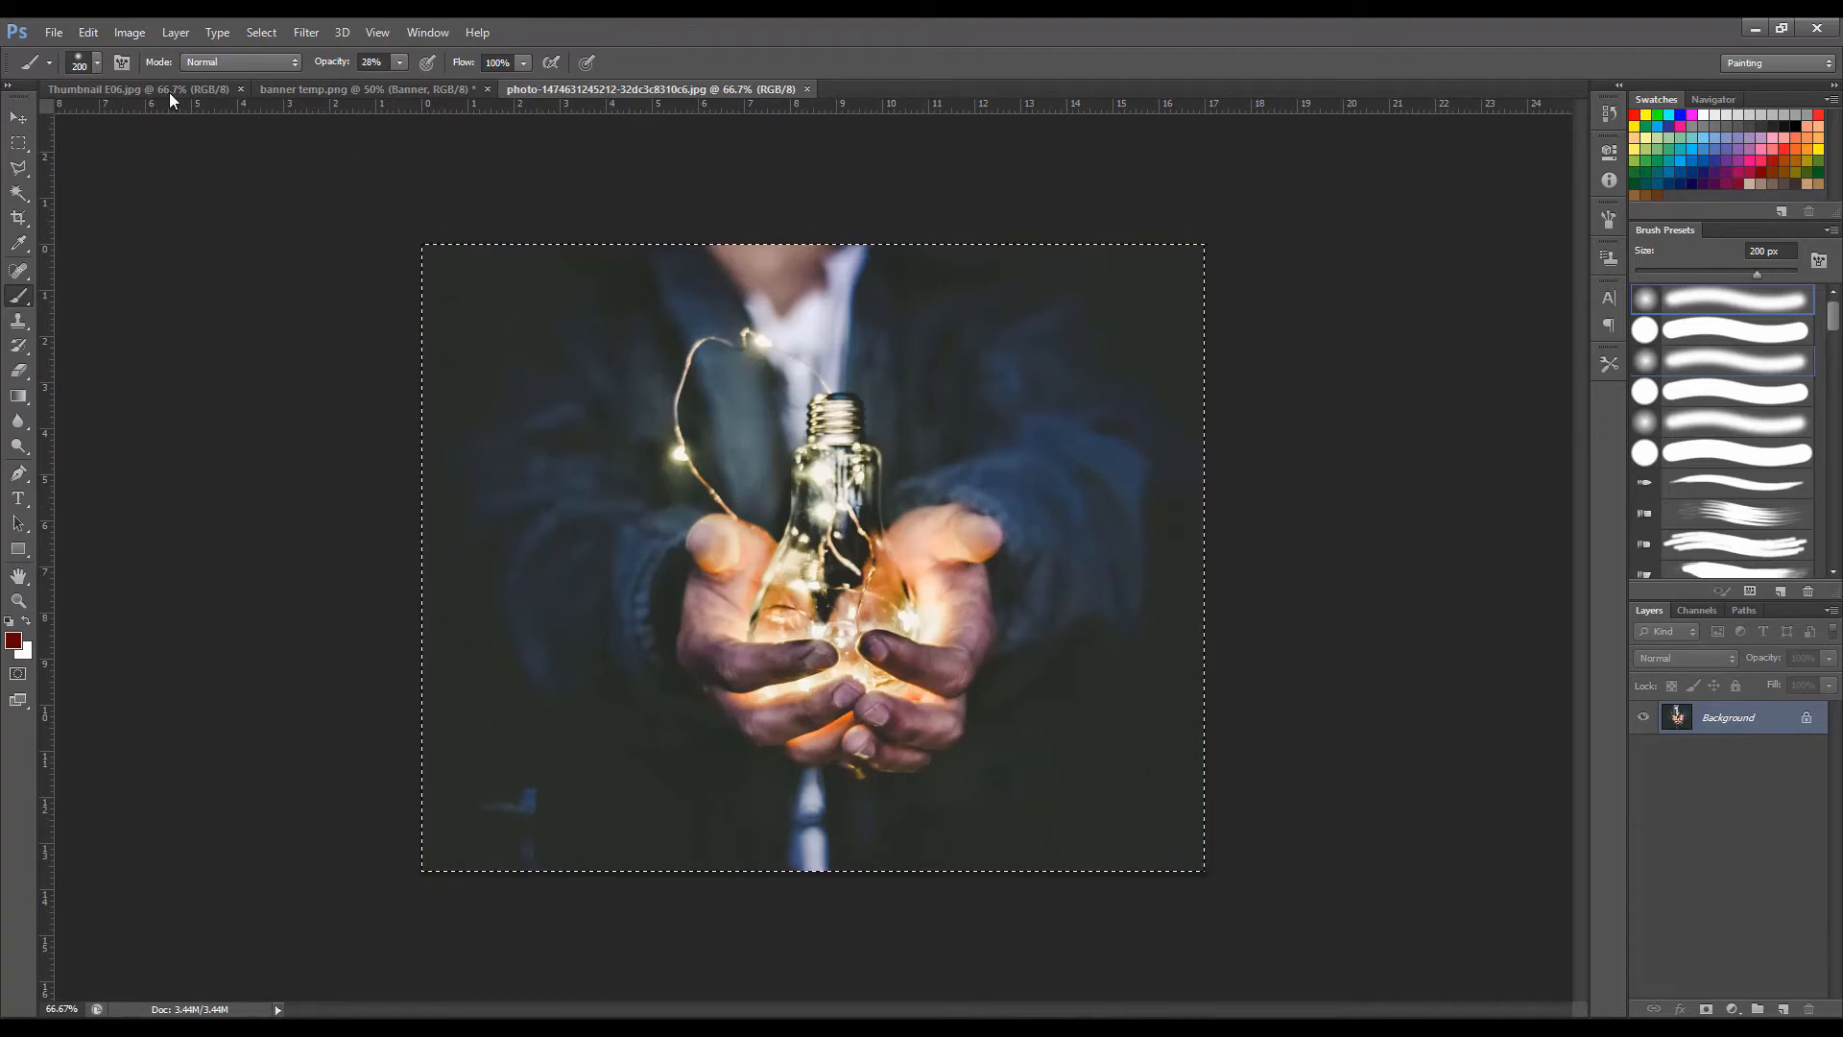
pyautogui.click(312, 91)
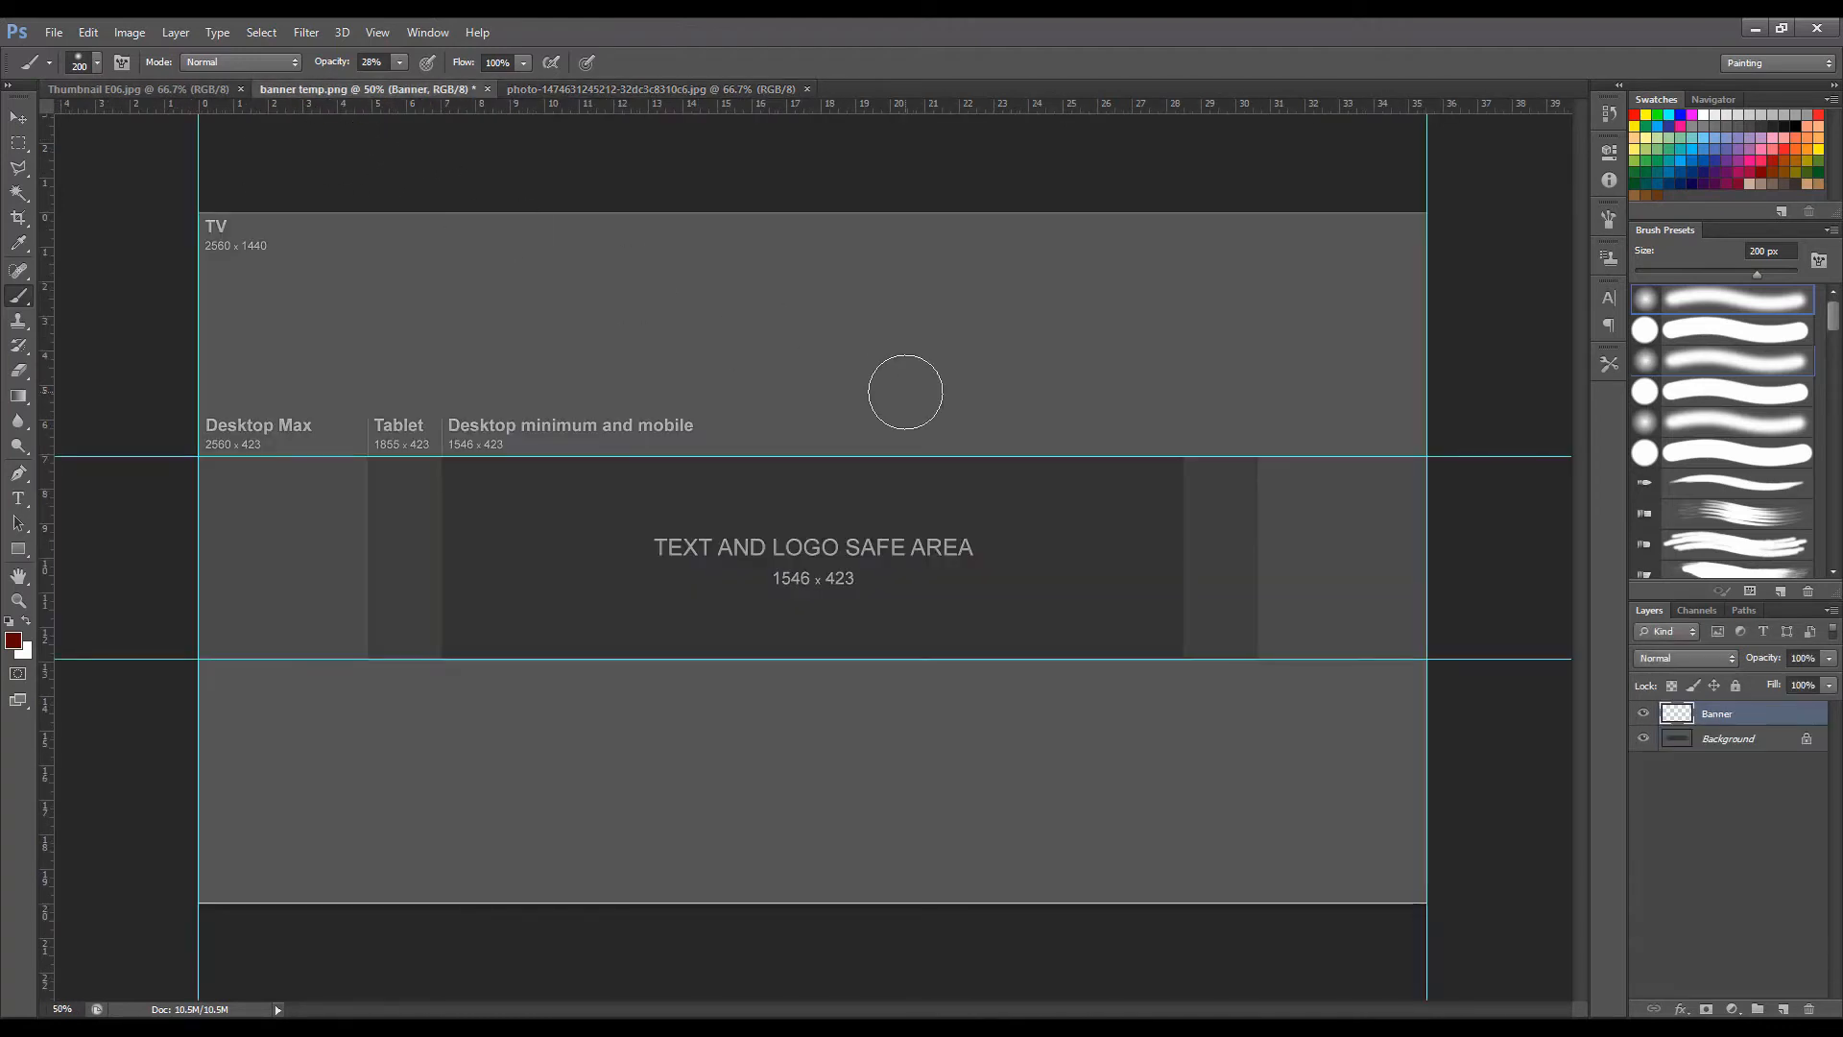
pyautogui.hotkey('ctrl', 'v')
pyautogui.press('v')
pyautogui.moveTo(812, 516); pyautogui.dragTo(493, 526)
# Scale the light bulb photo down and position it over the left part of the text and logo safe area.
pyautogui.hotkey('ctrl', 't')
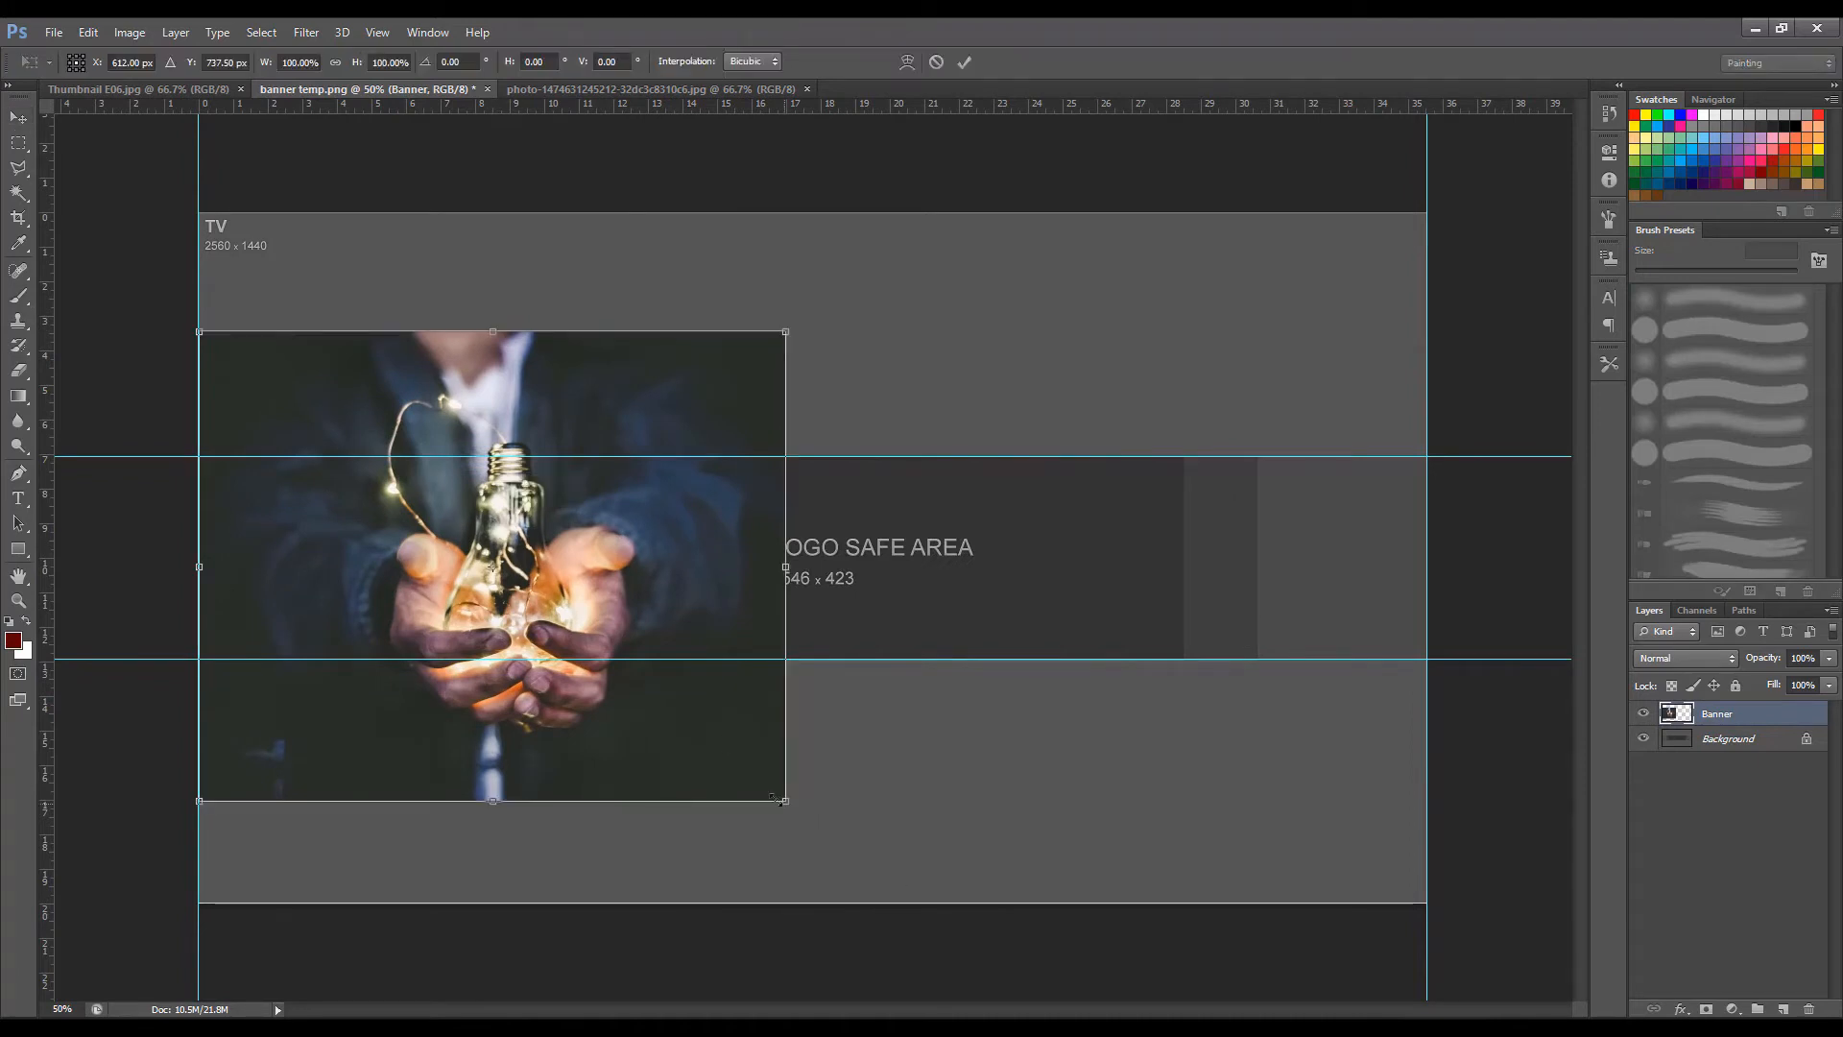
pyautogui.moveTo(774, 797); pyautogui.dragTo(546, 611)
pyautogui.moveTo(455, 526); pyautogui.dragTo(628, 602)
pyautogui.press('Return')
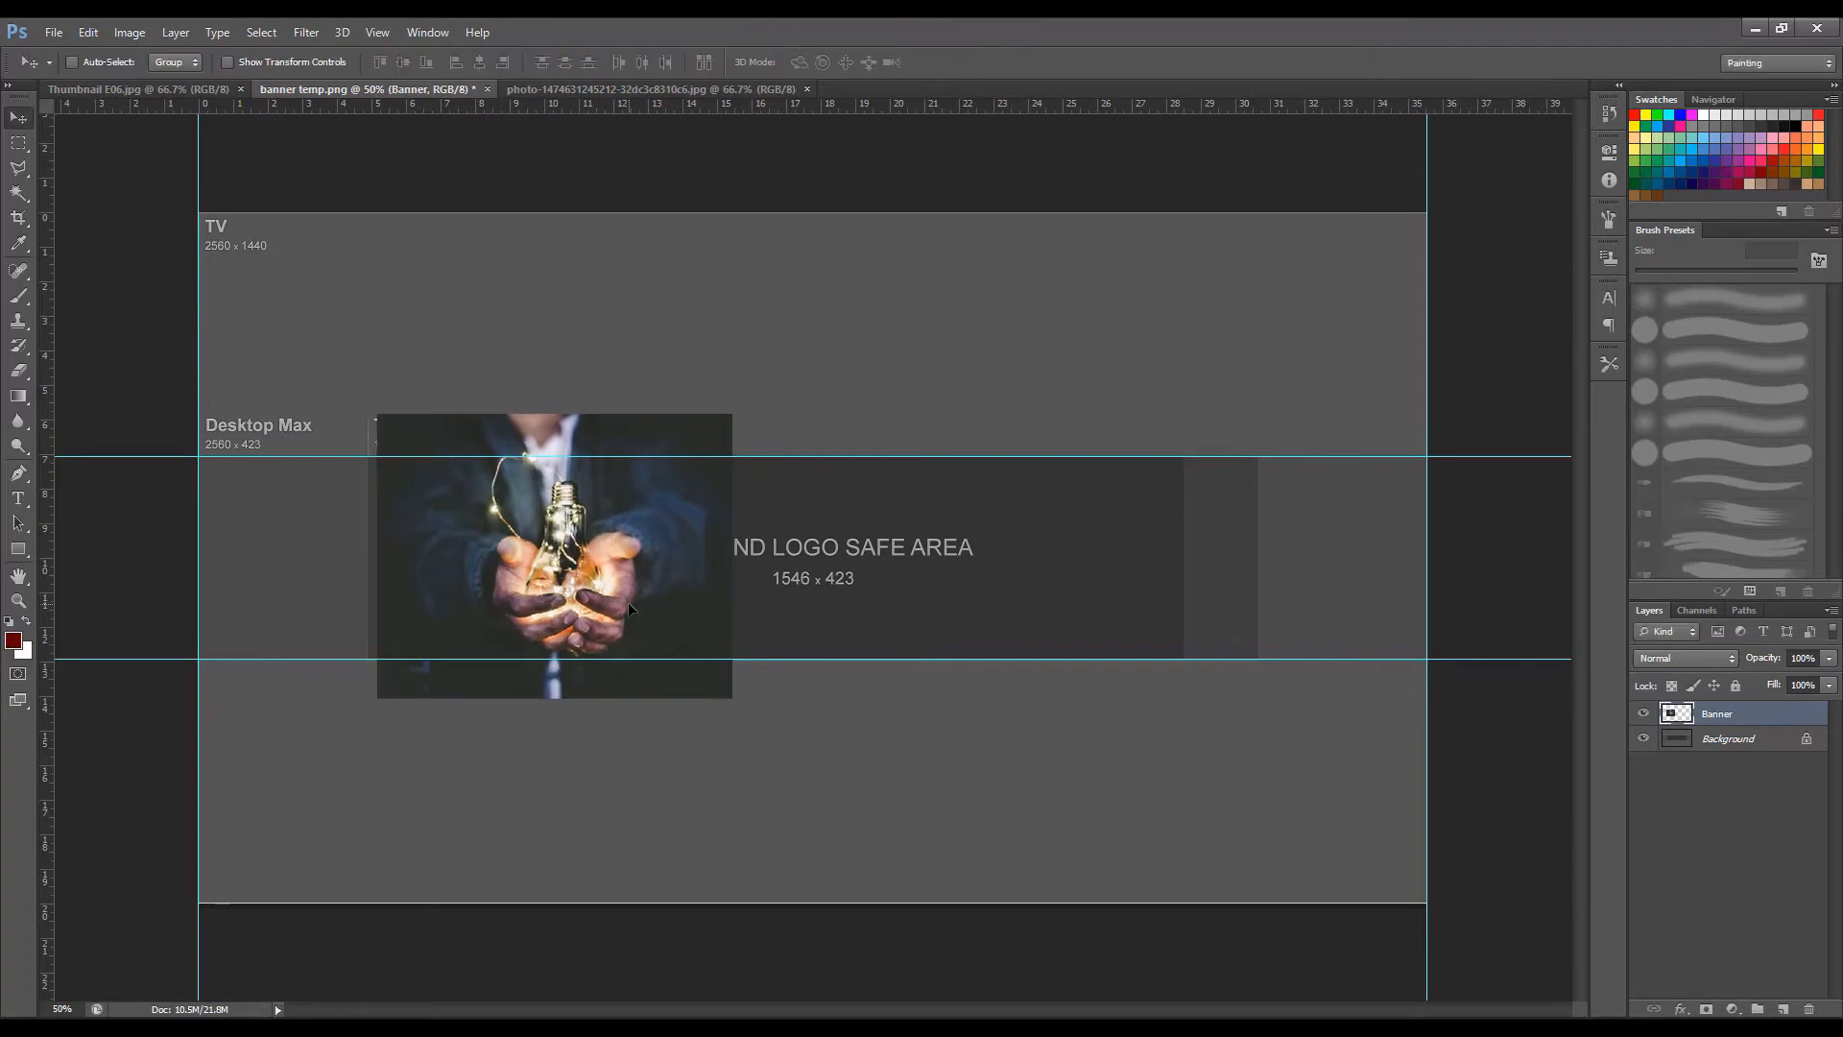
# Select the strip of the light bulb photo above the upper horizontal guide with the Rectangular Marquee and delete it.
pyautogui.press('m')
pyautogui.moveTo(793, 376); pyautogui.dragTo(352, 456)
pyautogui.press('Delete')
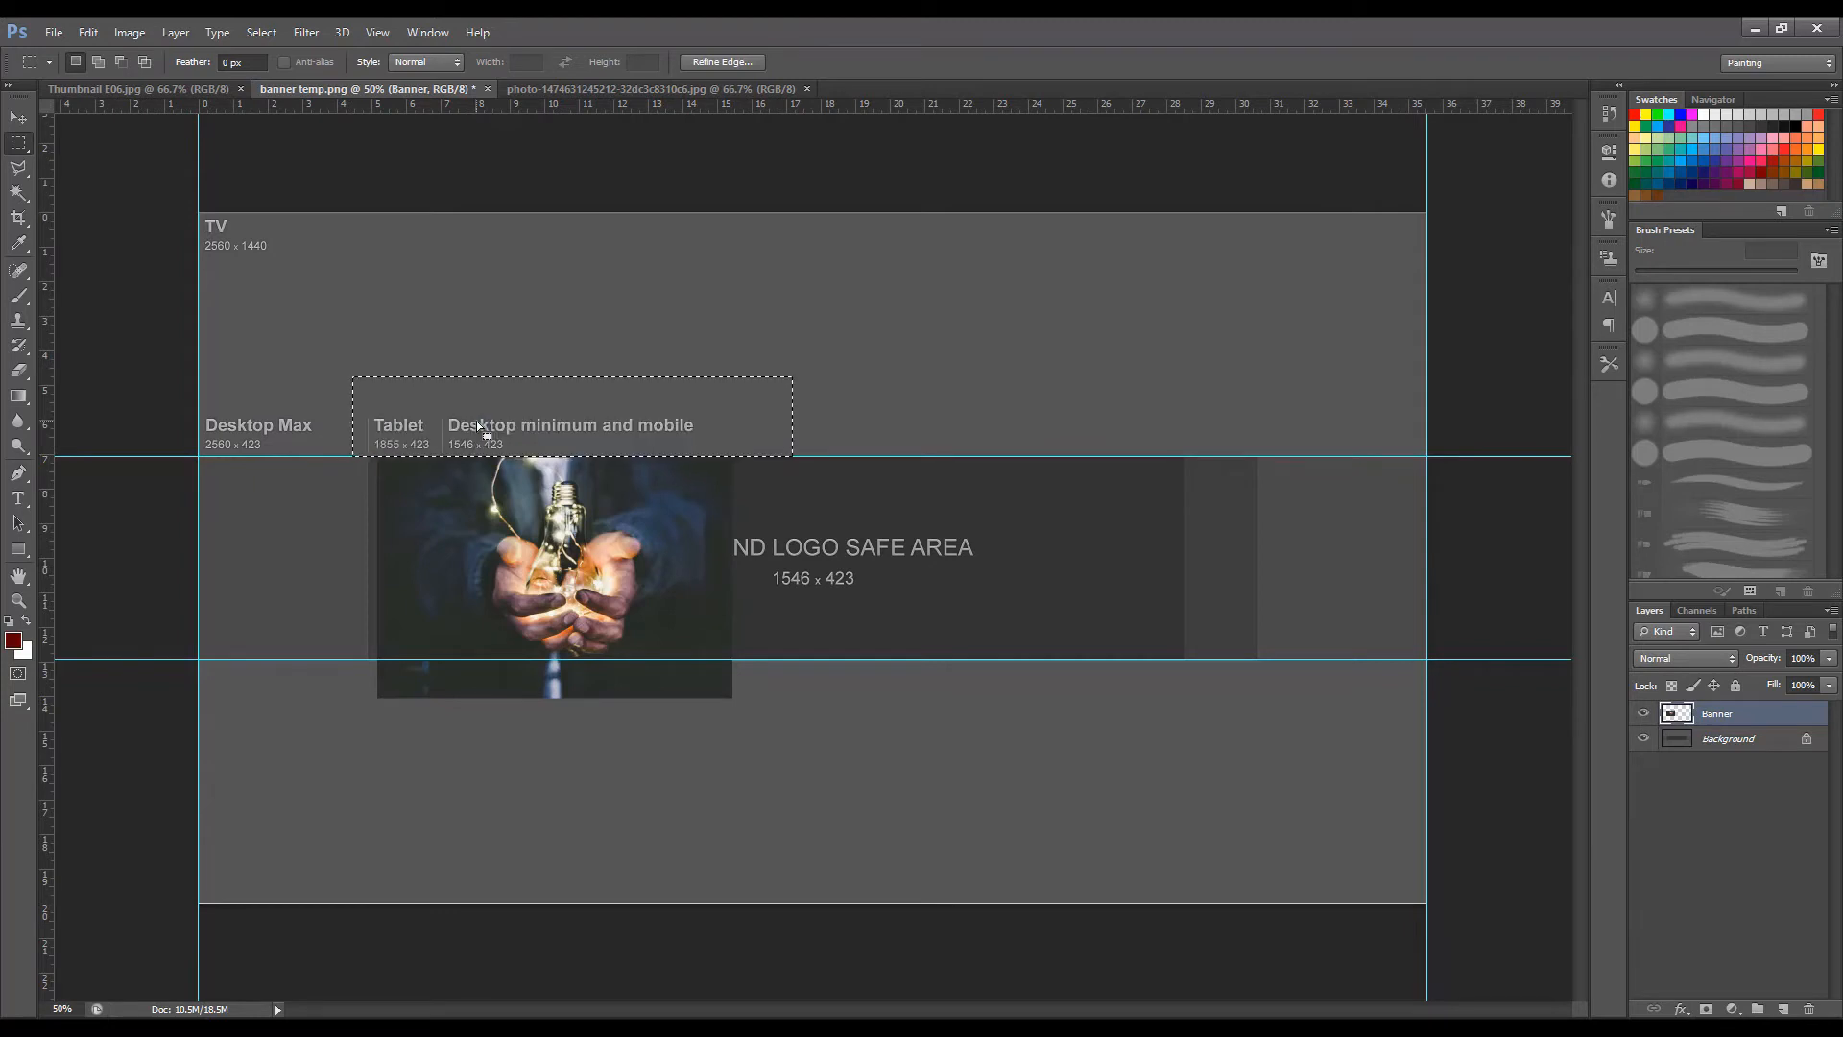
# Delete the strip of the light bulb photo below the lower horizontal guide and shift the photo 0.25 in left.
pyautogui.moveTo(845, 701); pyautogui.dragTo(330, 659)
pyautogui.press('Delete')
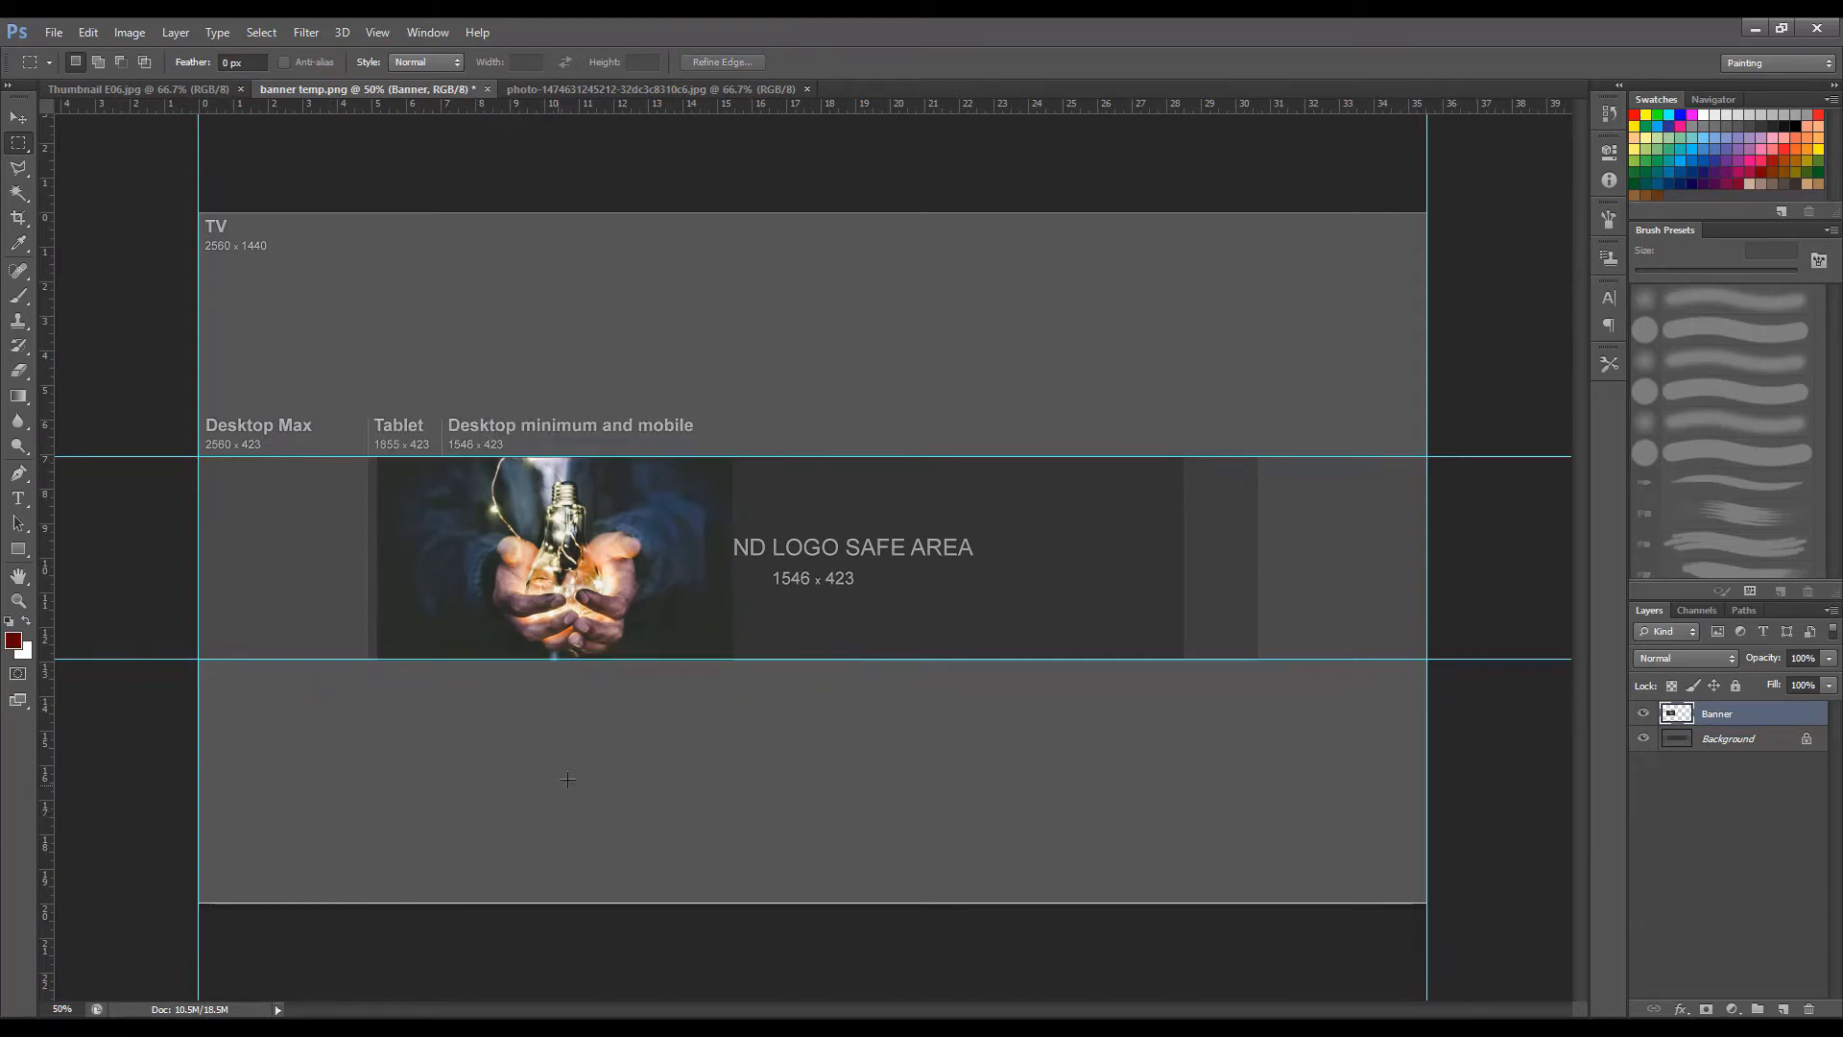
pyautogui.press('v')
pyautogui.moveTo(541, 590)
pyautogui.mouseDown()
pyautogui.moveTo(665, 594)
pyautogui.moveTo(957, 668)
pyautogui.moveTo(532, 590)
pyautogui.mouseUp()
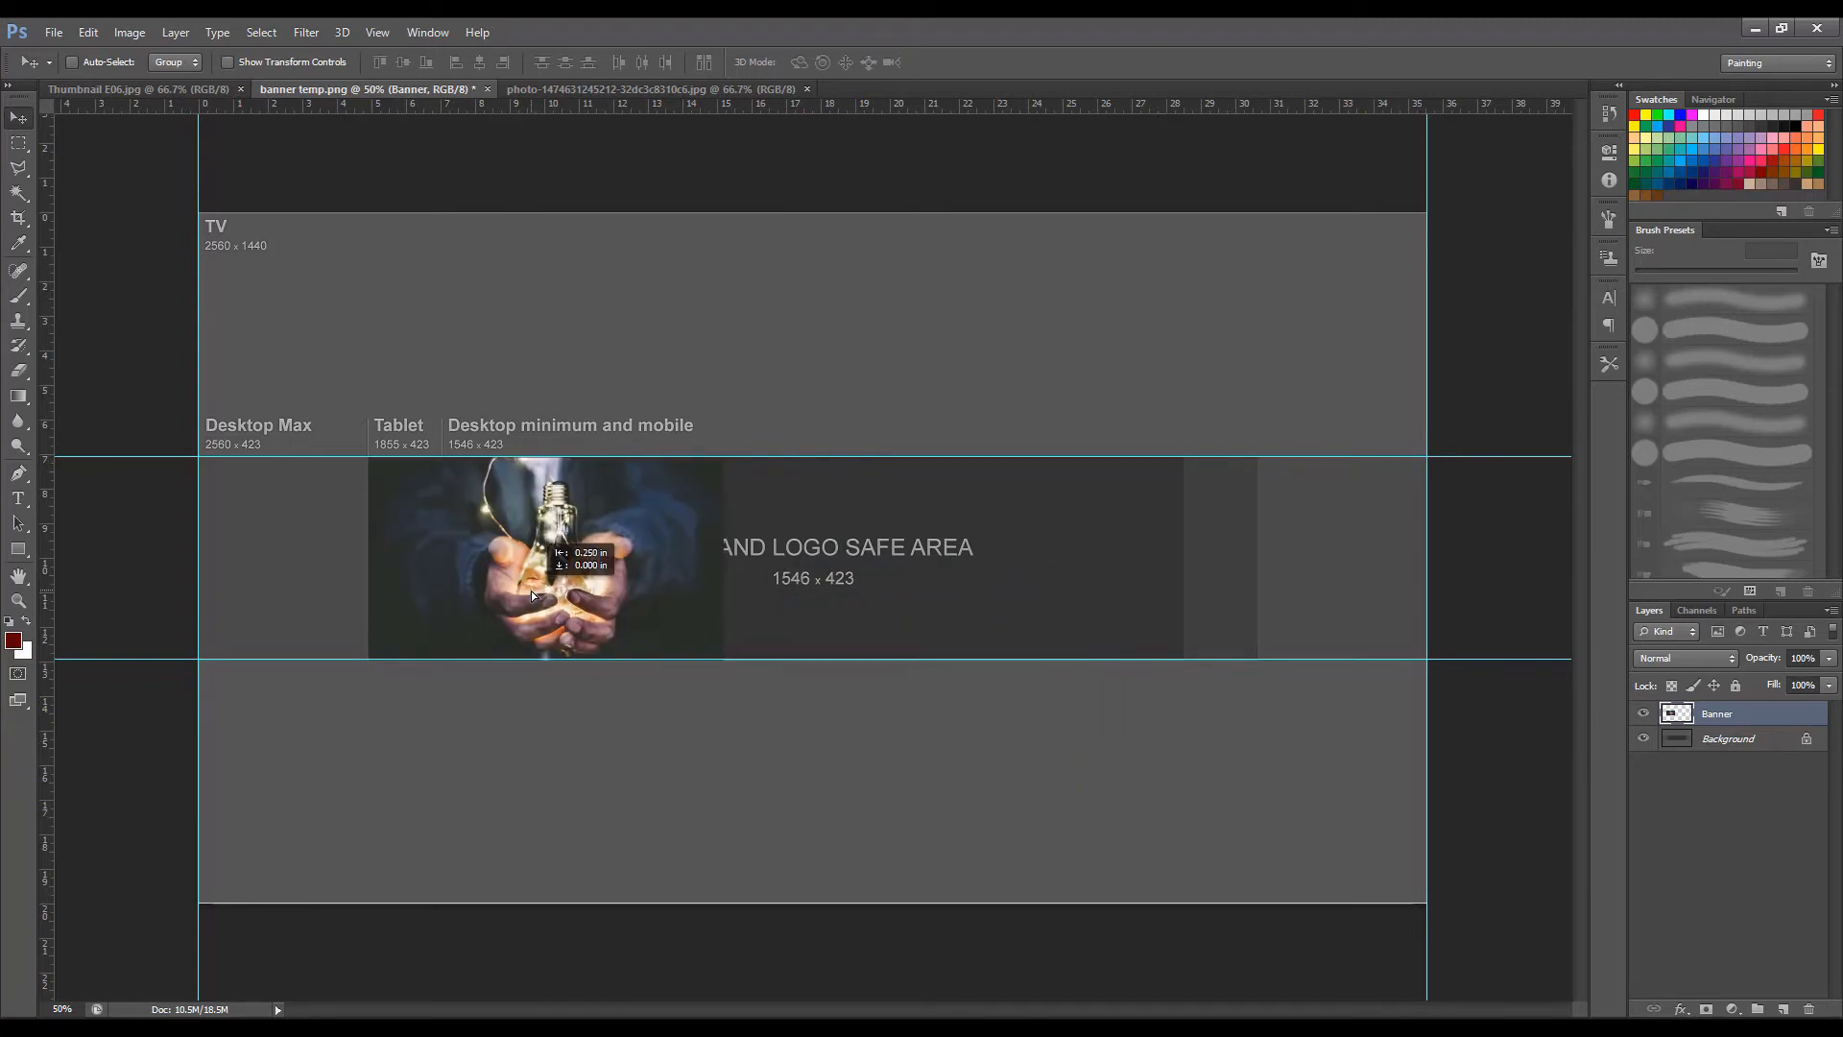
# Darken the left edge of the light bulb photo with a soft black 200 px brush.
pyautogui.press('b')
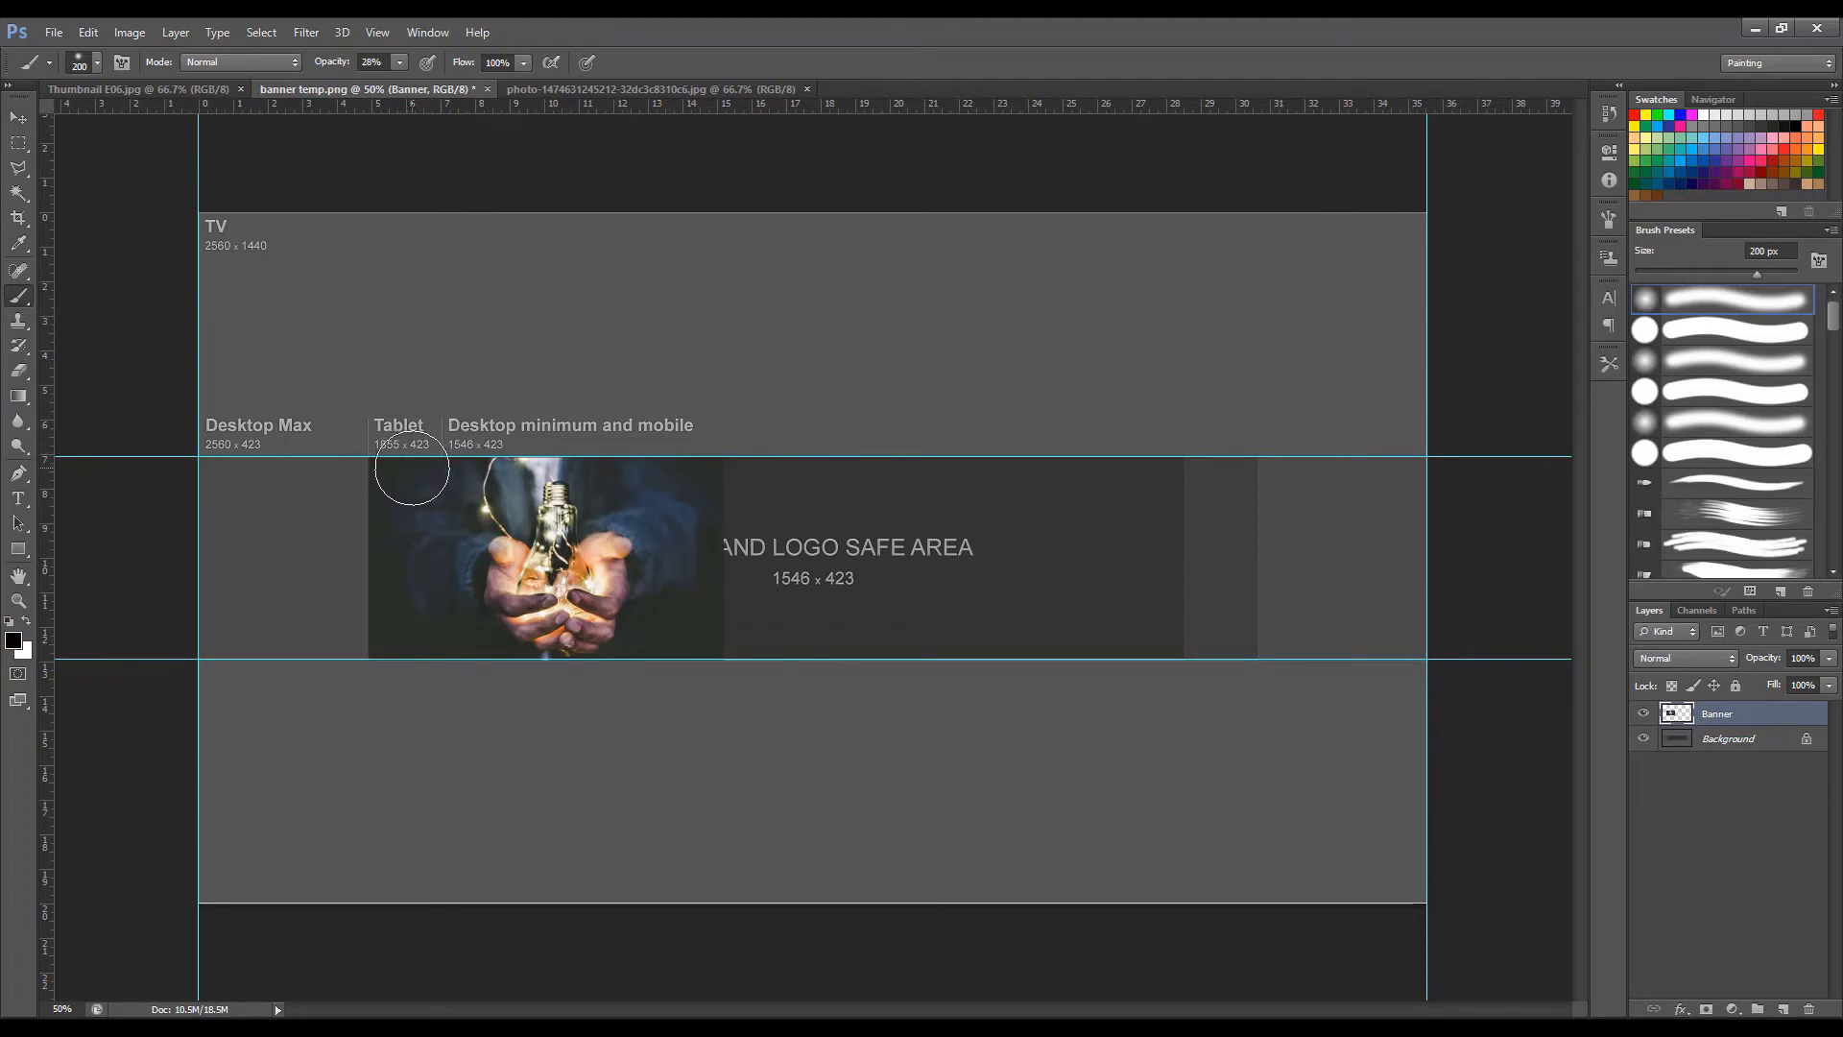
pyautogui.click(425, 468)
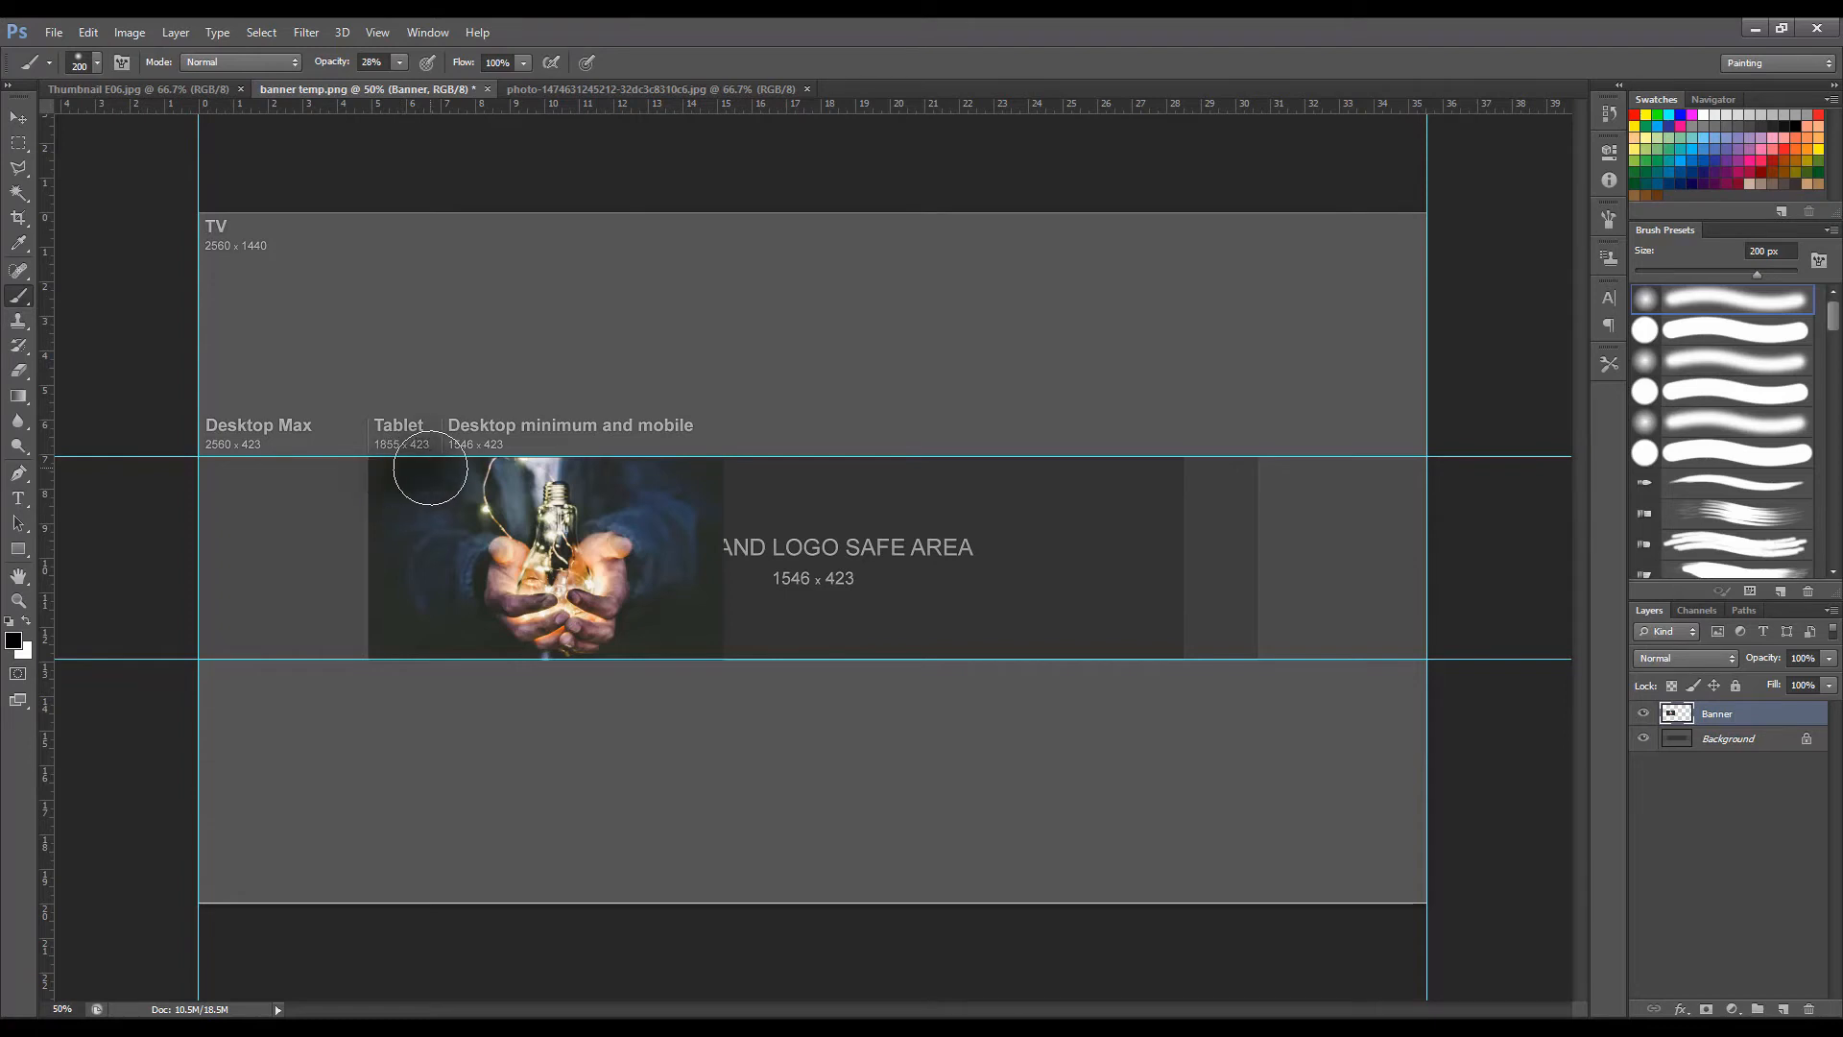
pyautogui.hotkey('ctrl', 'z')
pyautogui.moveTo(413, 478)
pyautogui.mouseDown()
pyautogui.moveTo(380, 511)
pyautogui.moveTo(386, 617)
pyautogui.moveTo(447, 662)
pyautogui.mouseUp()
# Fill the empty area between the guides from the left canvas edge to the photo with black and deselect it.
pyautogui.press('m')
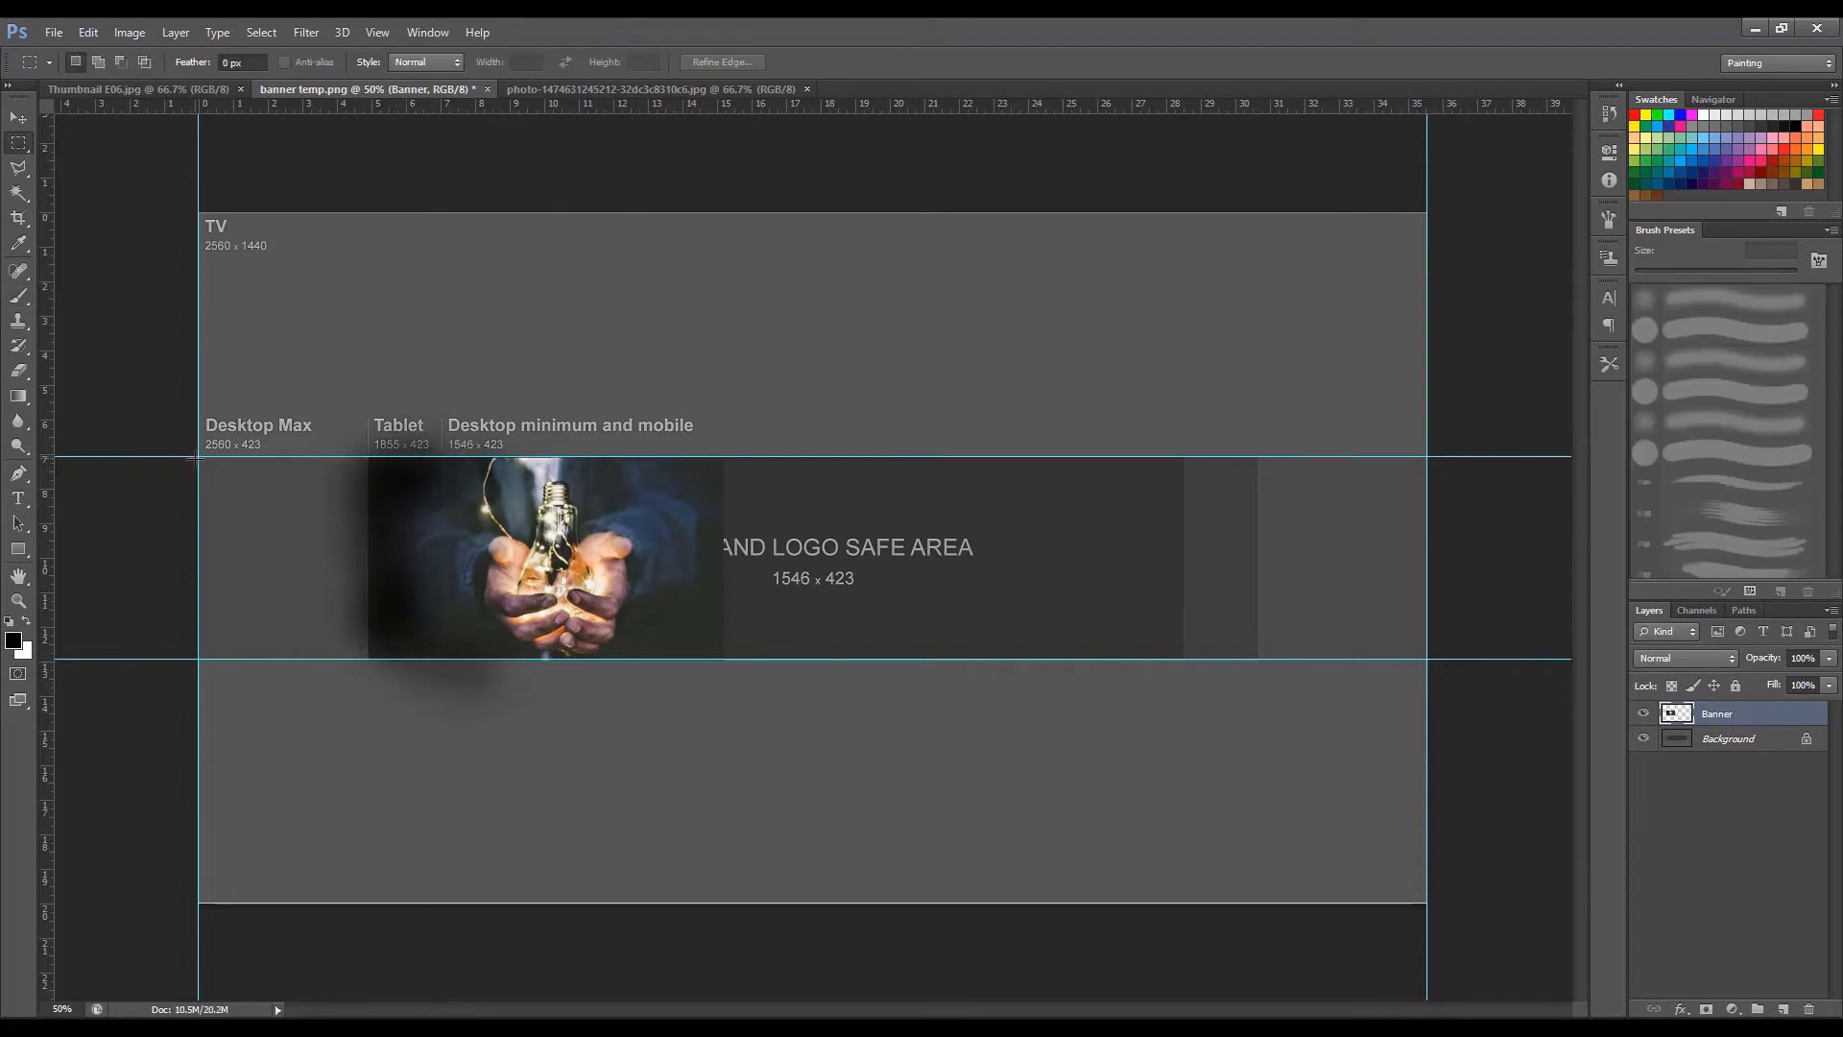
pyautogui.moveTo(195, 456); pyautogui.dragTo(366, 658)
pyautogui.hotkey('alt', 'BackSpace')
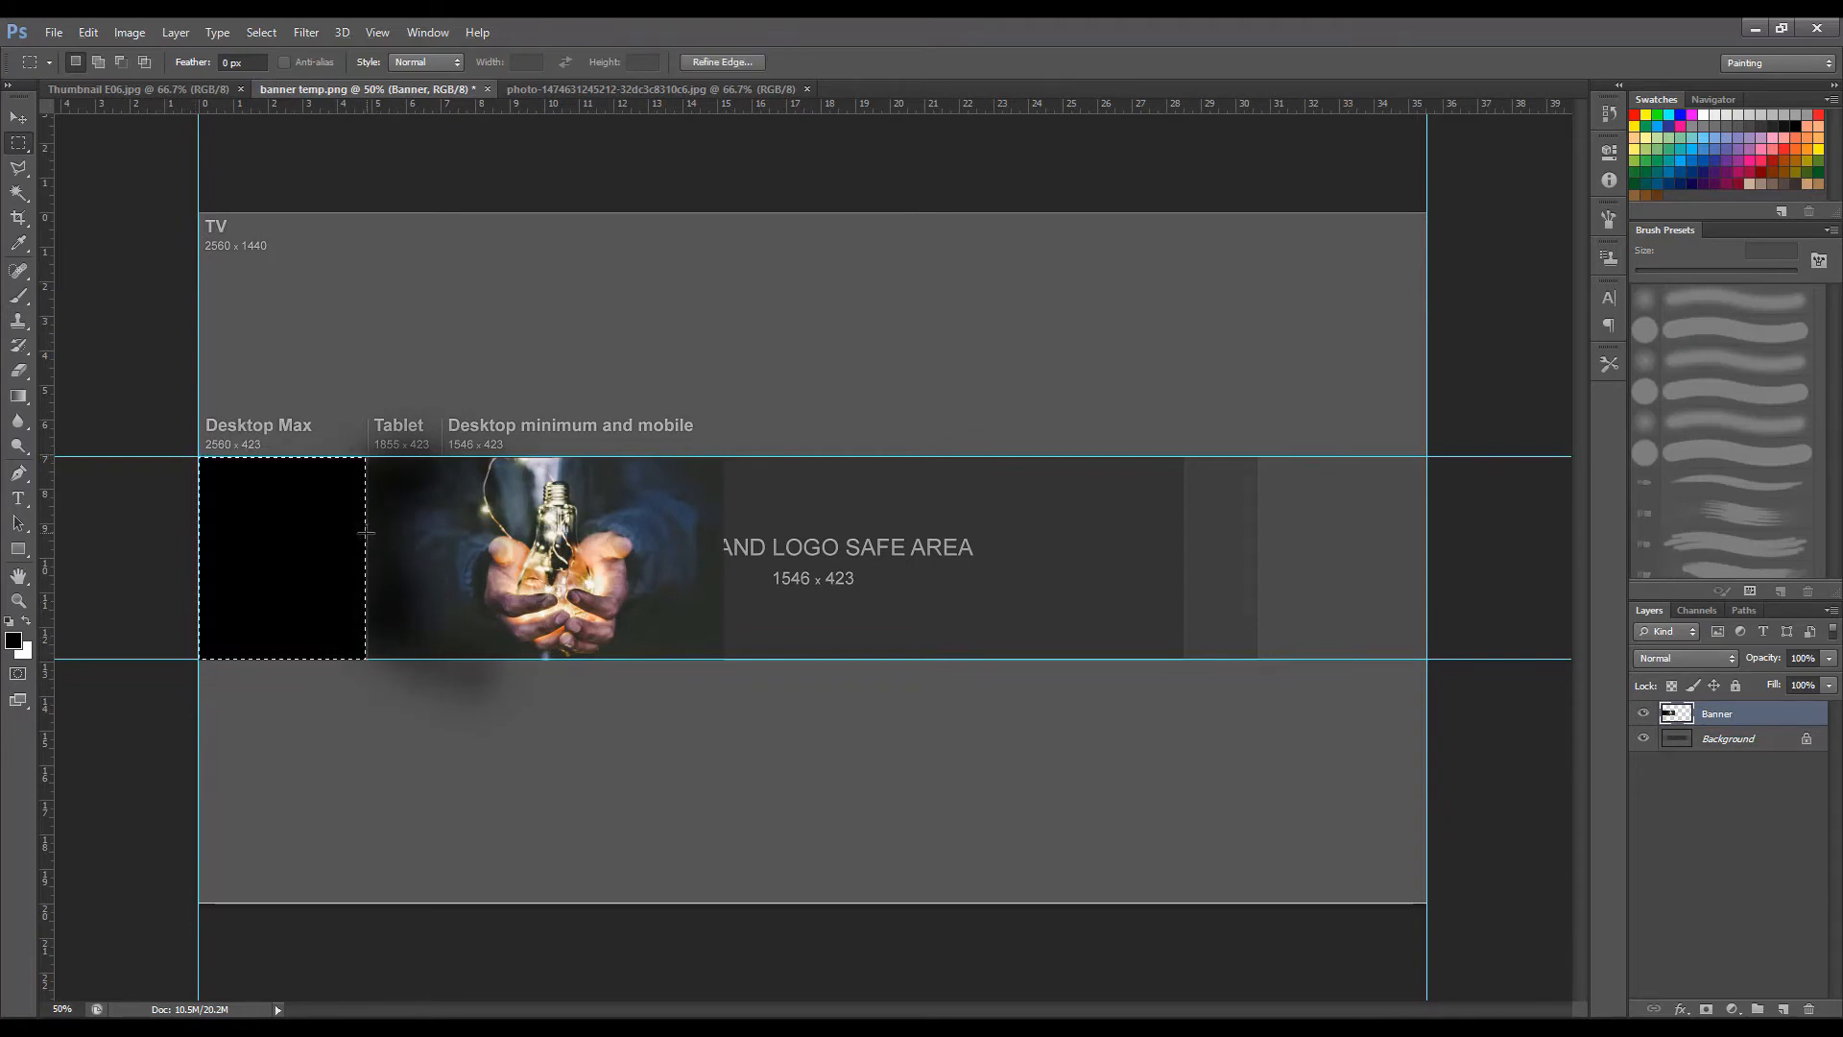
pyautogui.hotkey('ctrl', 'd')
# Blend the seam between the black block and the photo's left side with the soft 200 px black brush.
pyautogui.press('b')
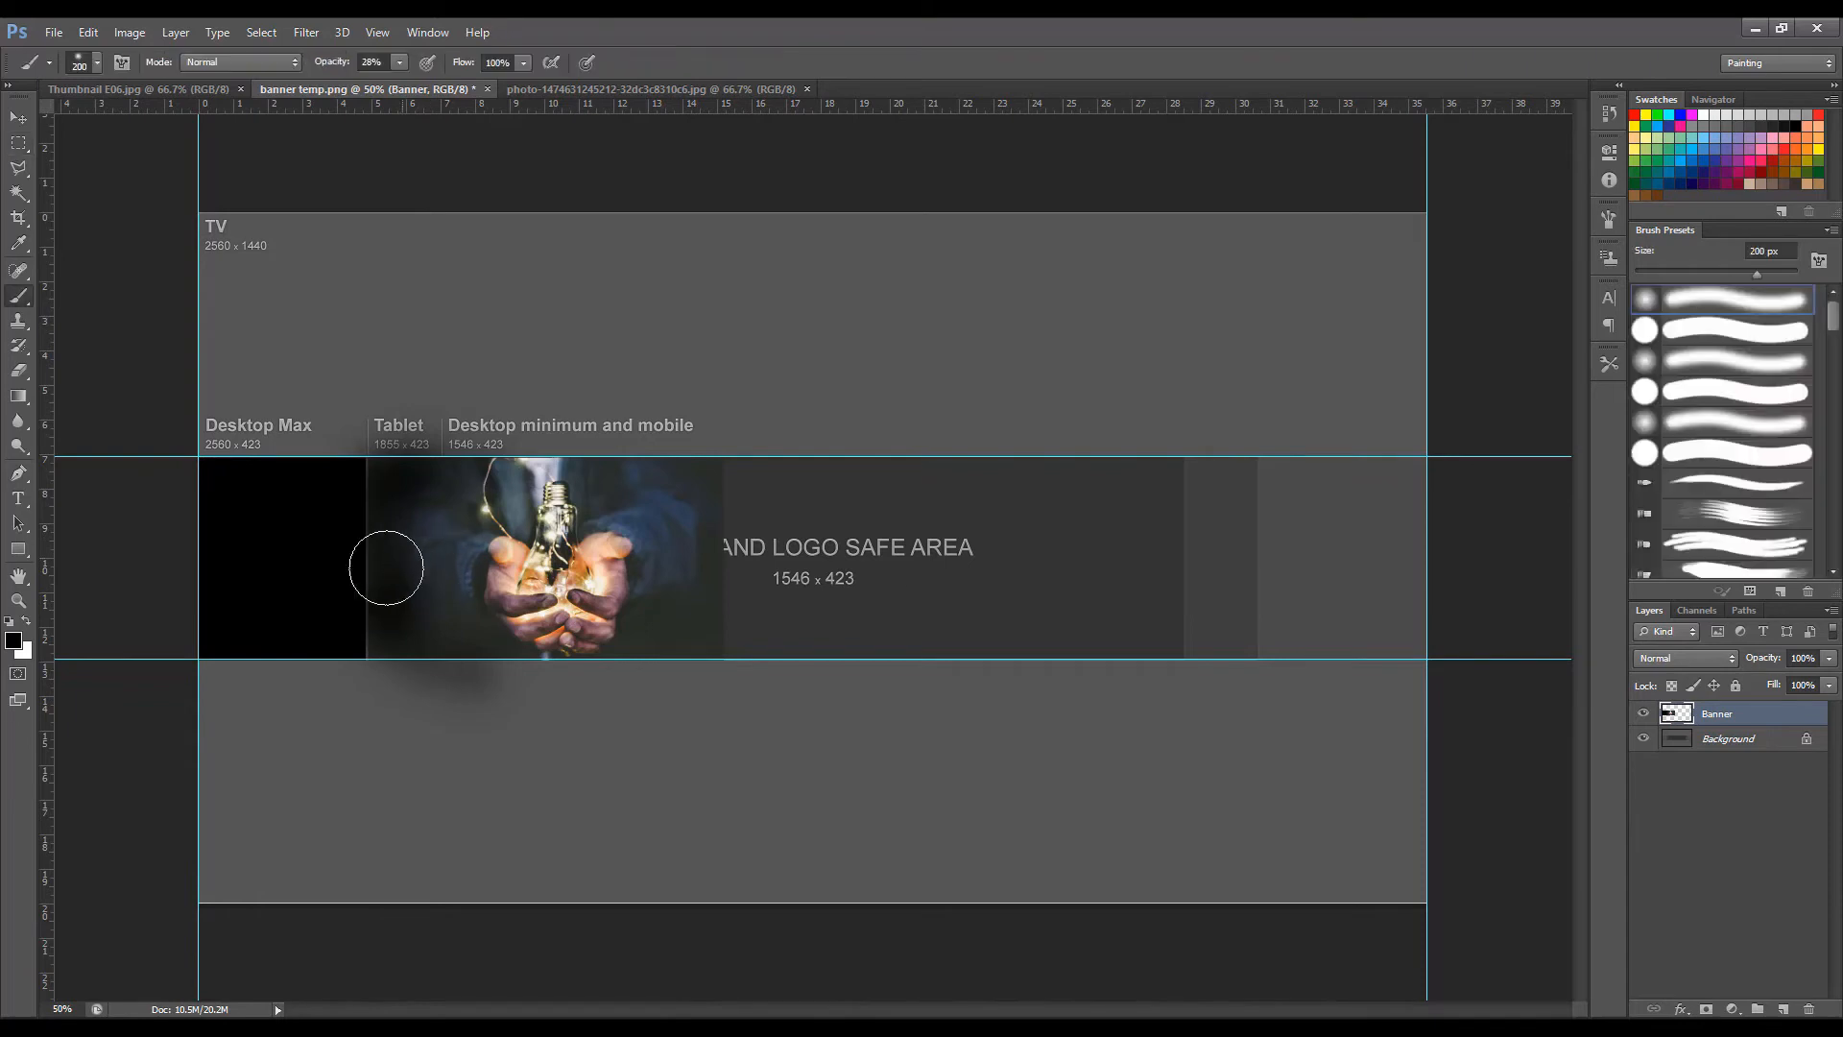
pyautogui.press('w')
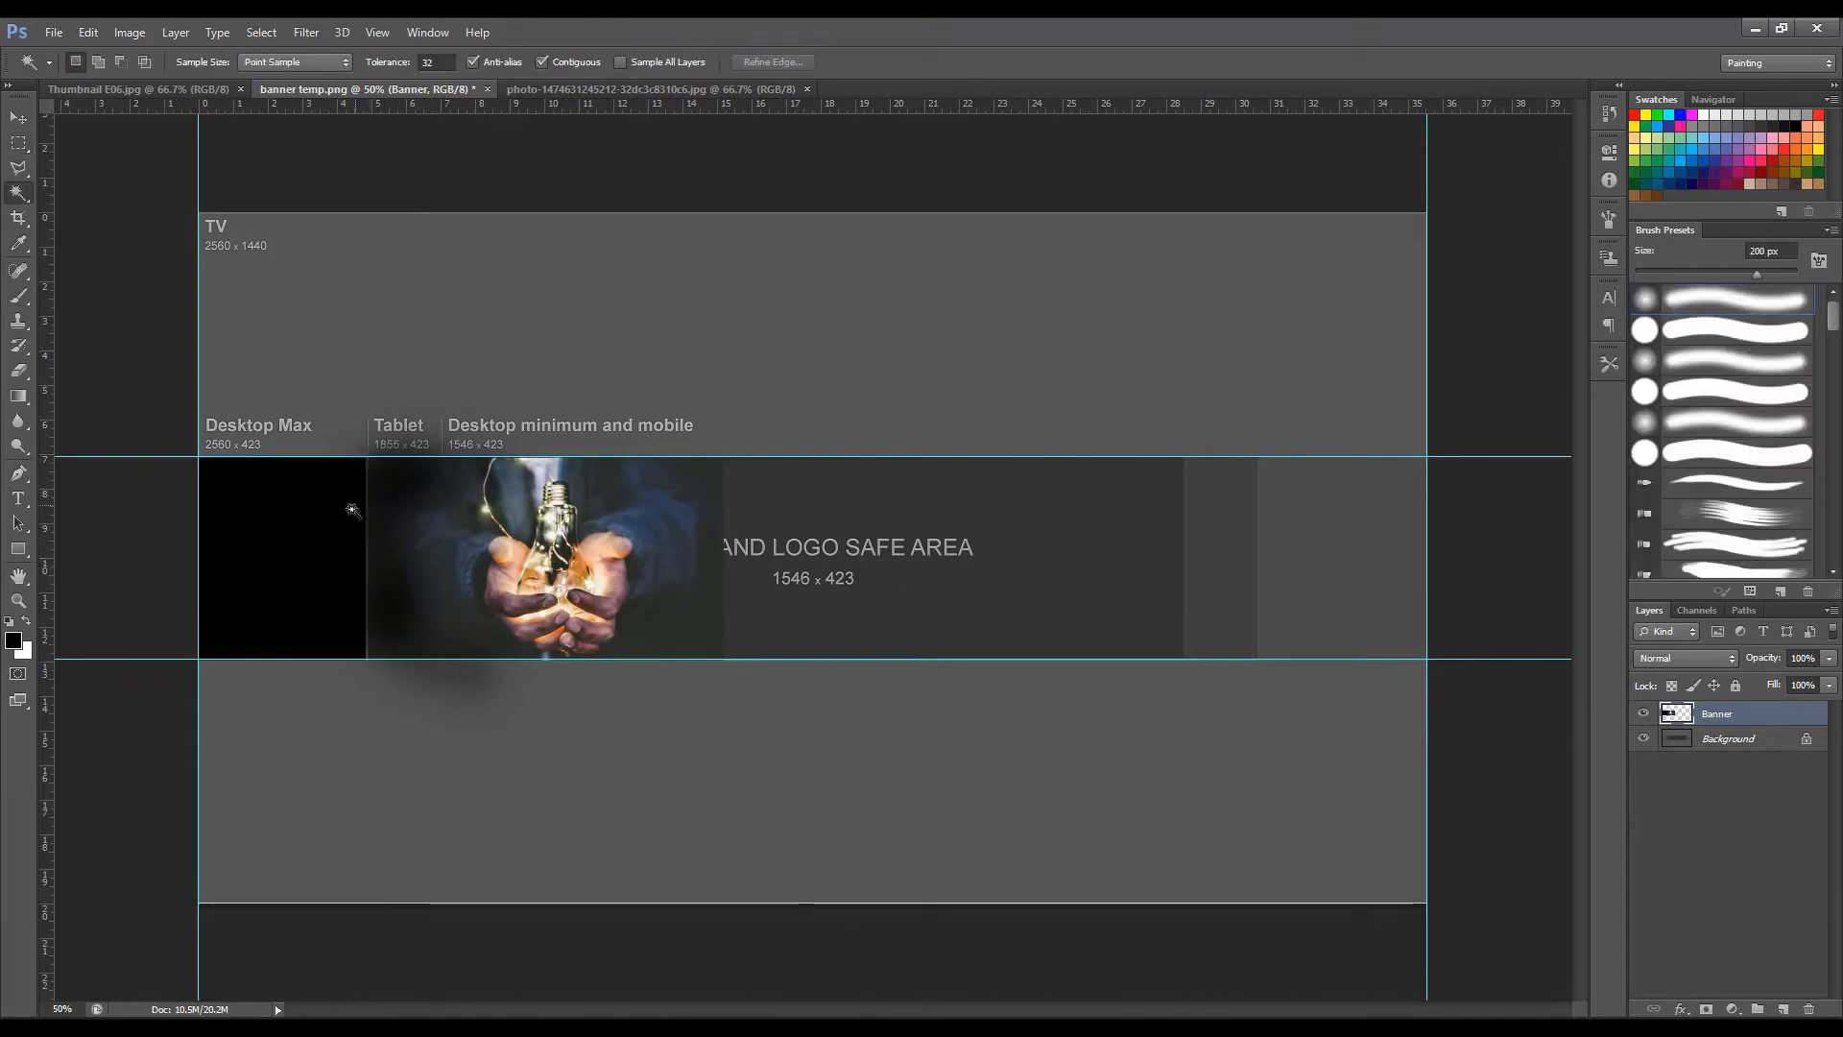
pyautogui.click(340, 526)
pyautogui.hotkey('ctrl', 'd')
pyautogui.press('e')
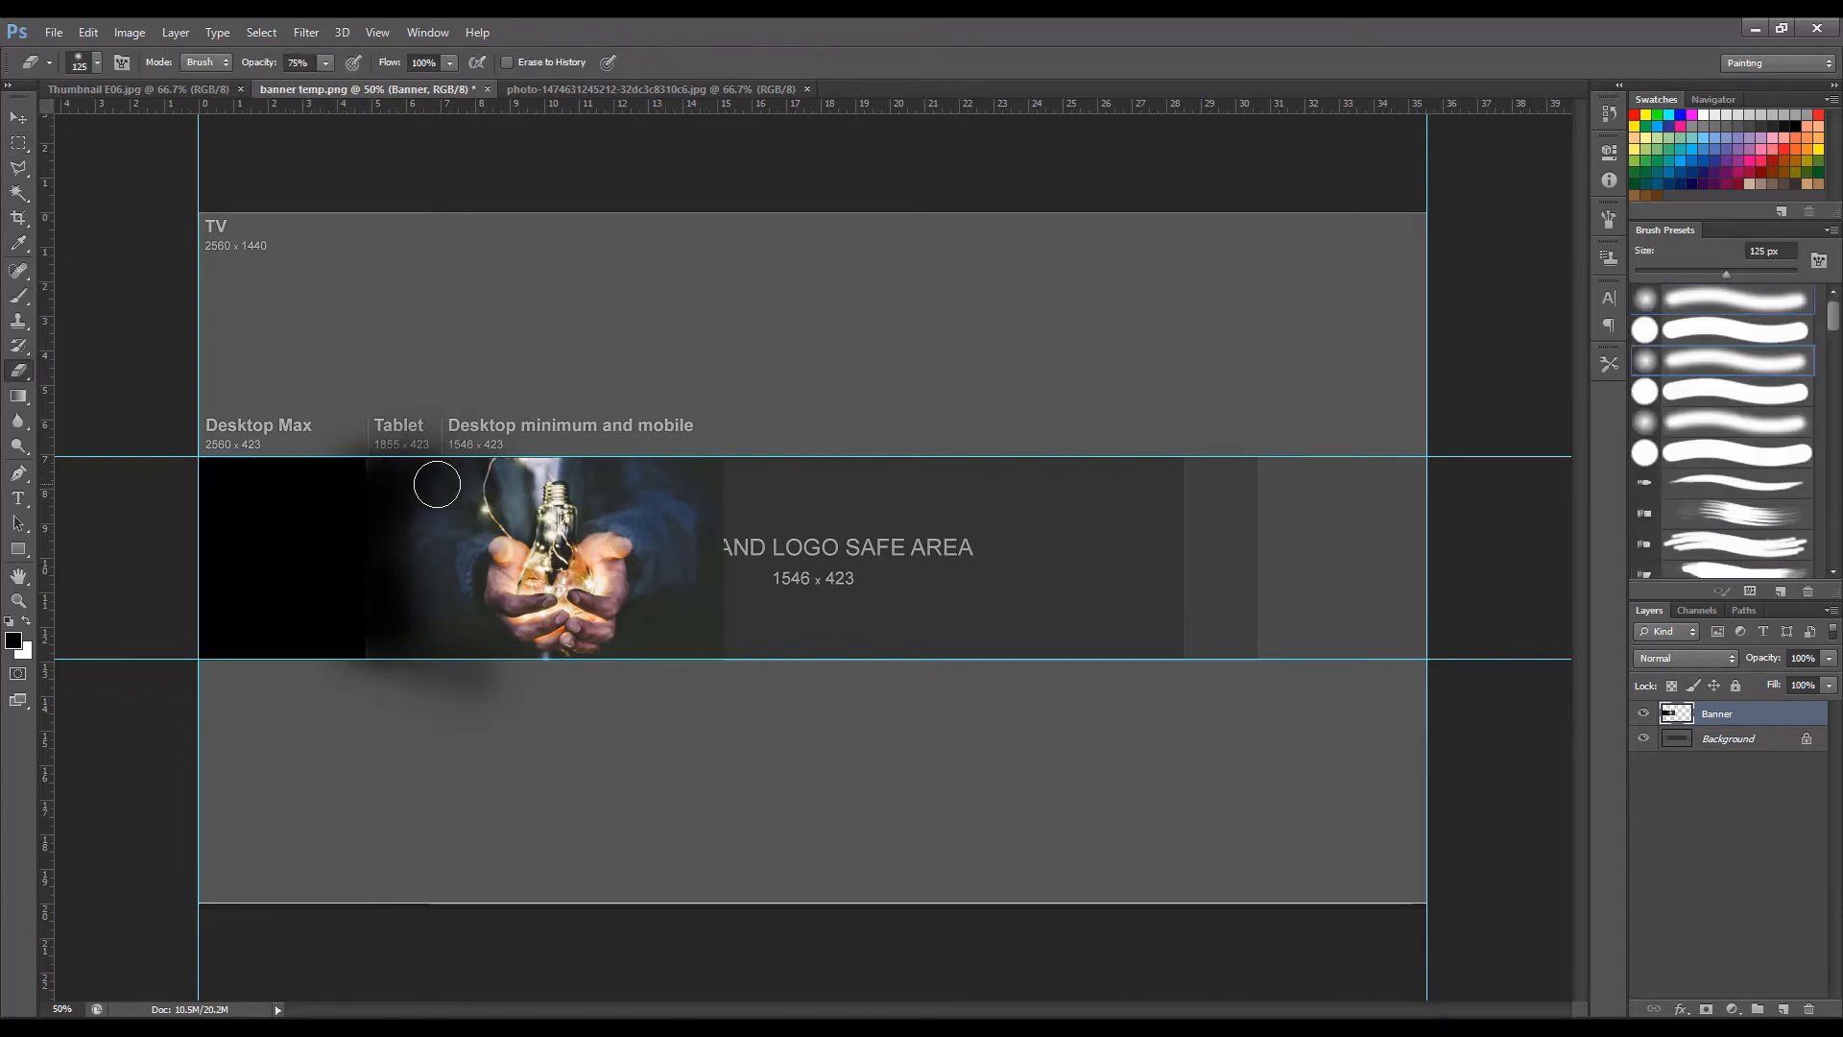
pyautogui.press('b')
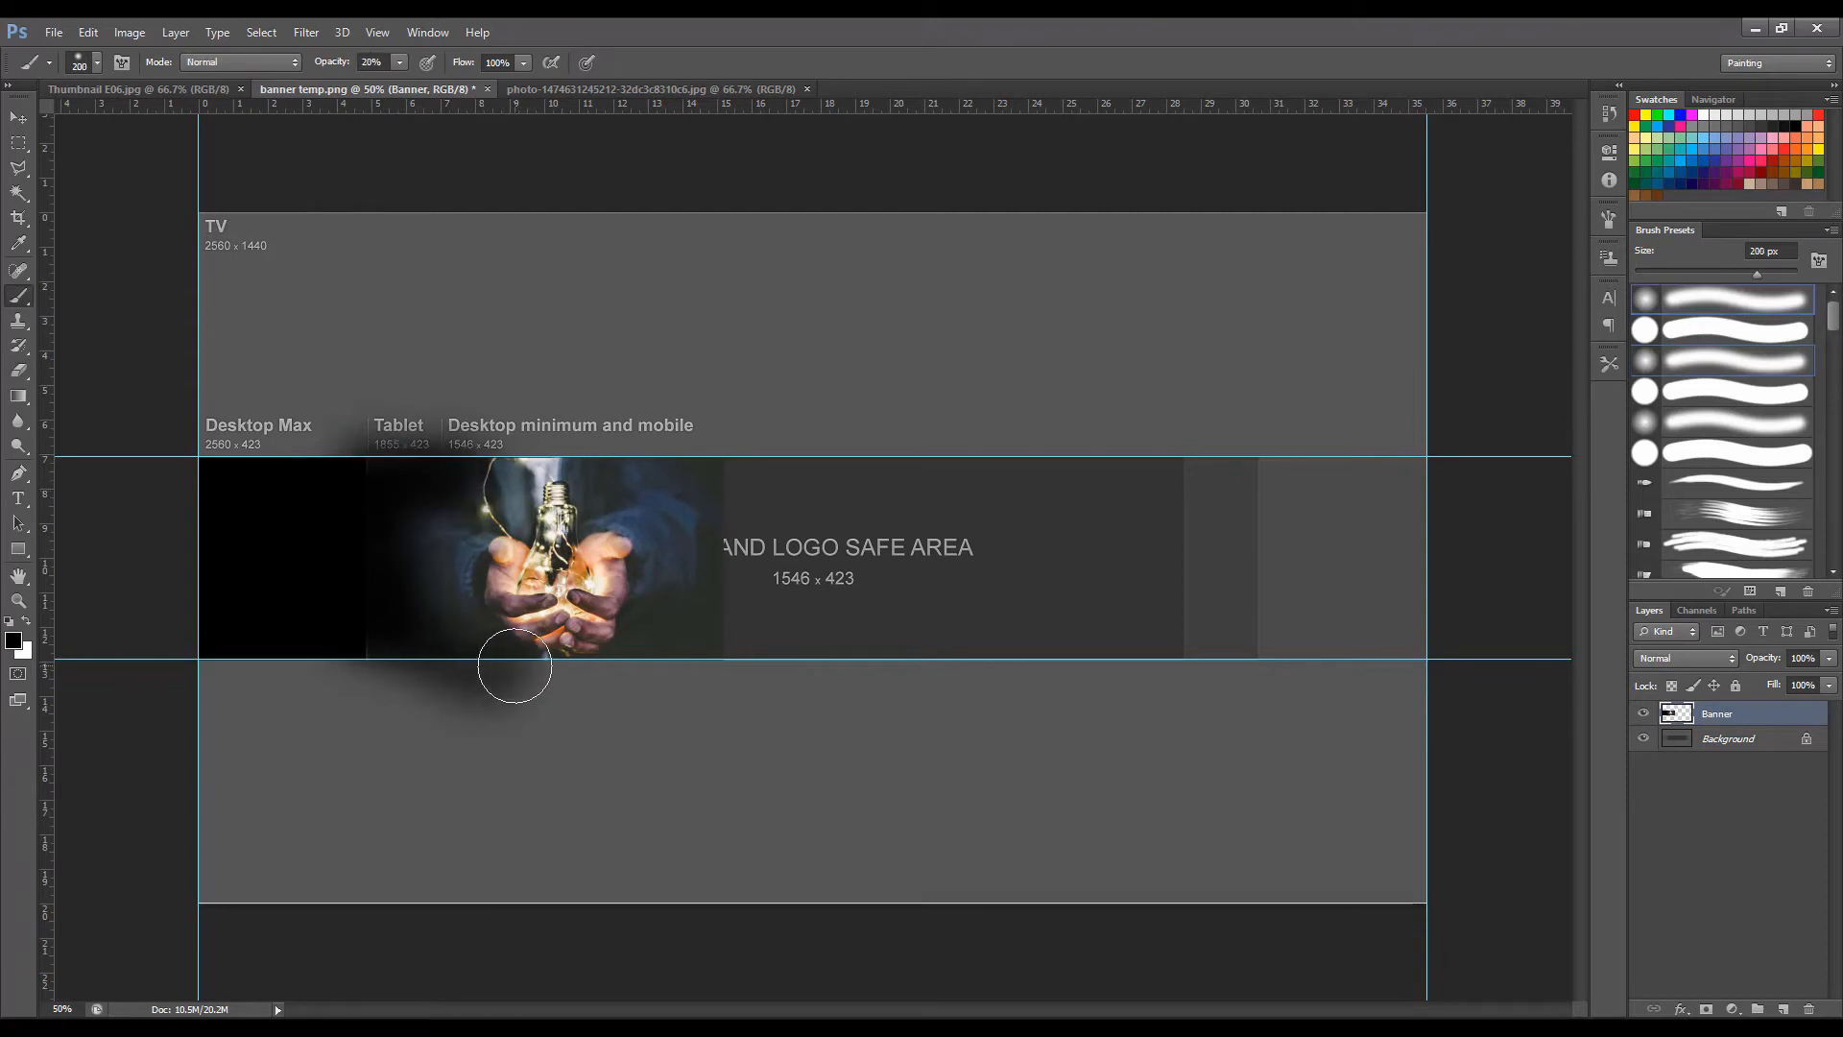
# Delete the black paint that spills below the lower guide and above the upper guide on the Banner layer.
pyautogui.press('m')
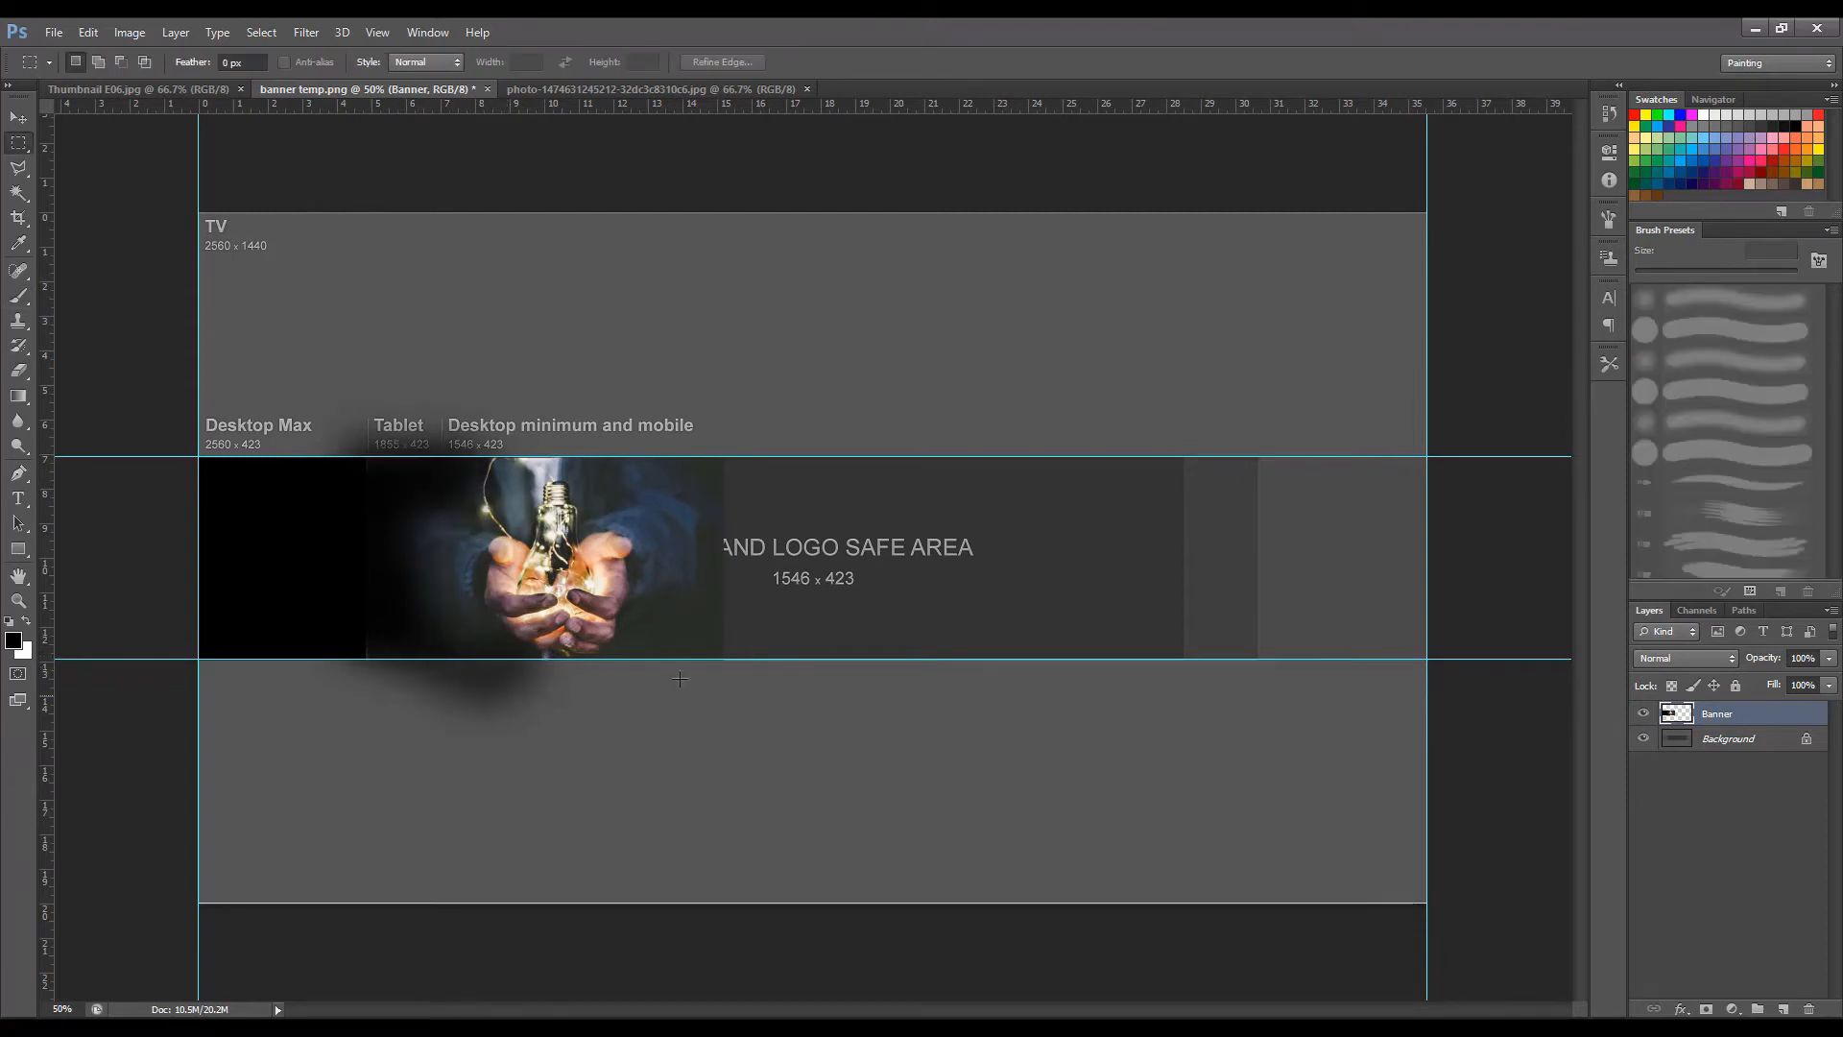
pyautogui.moveTo(1446, 662); pyautogui.dragTo(170, 897)
pyautogui.press('Delete')
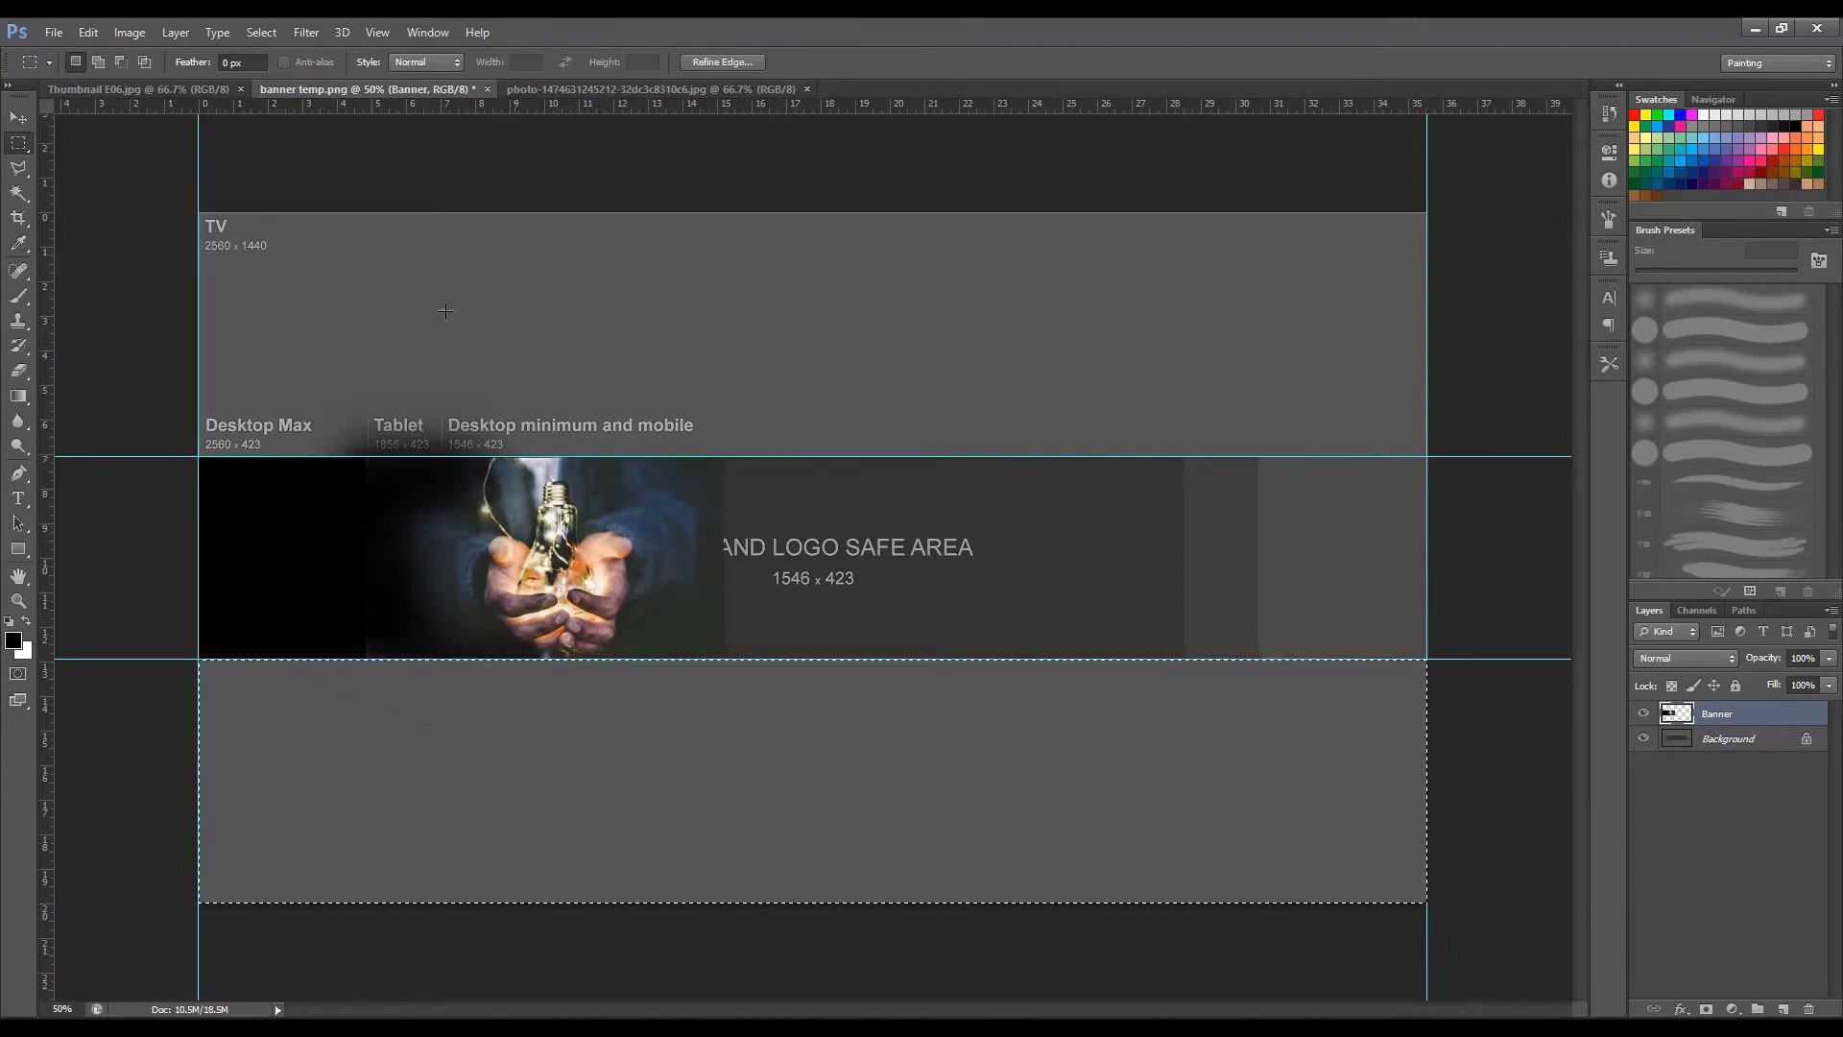
pyautogui.hotkey('ctrl', 'd')
pyautogui.moveTo(177, 186)
pyautogui.mouseDown()
pyautogui.moveTo(230, 216)
pyautogui.moveTo(1180, 423)
pyautogui.moveTo(1478, 459)
pyautogui.mouseUp()
pyautogui.press('Delete')
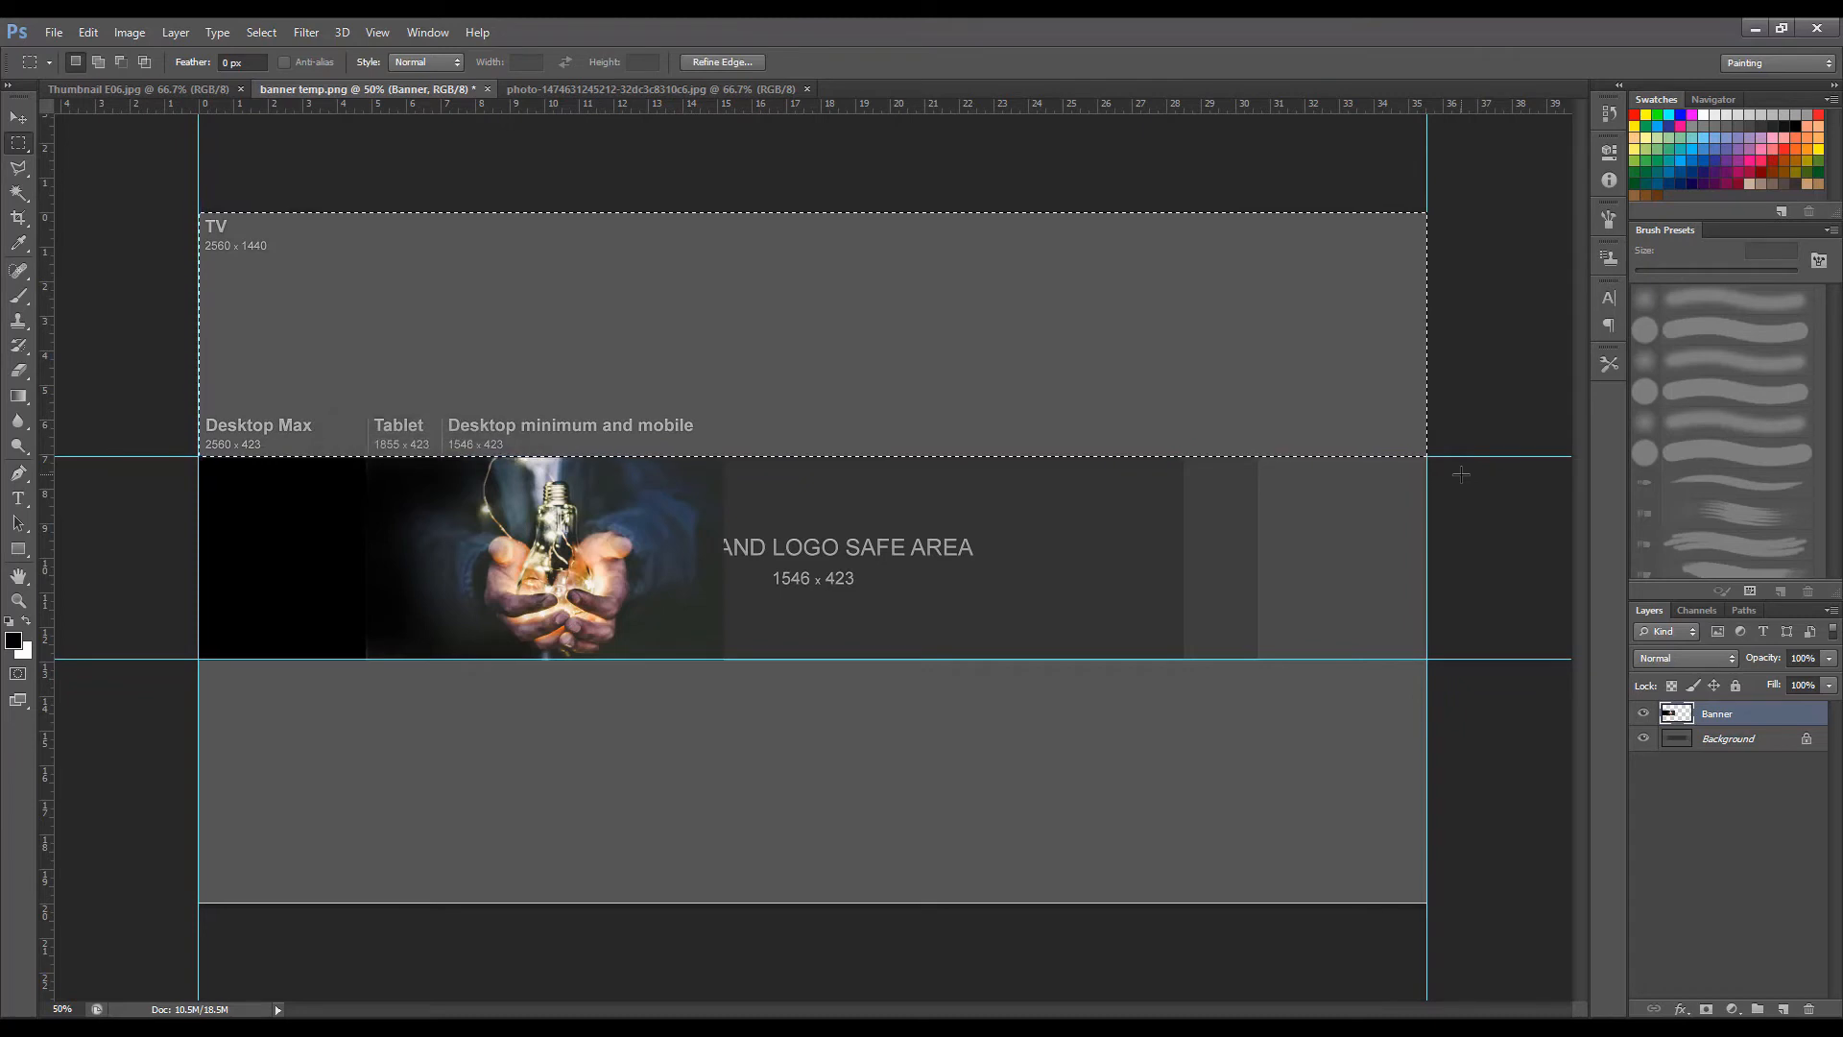
pyautogui.hotkey('ctrl', 'd')
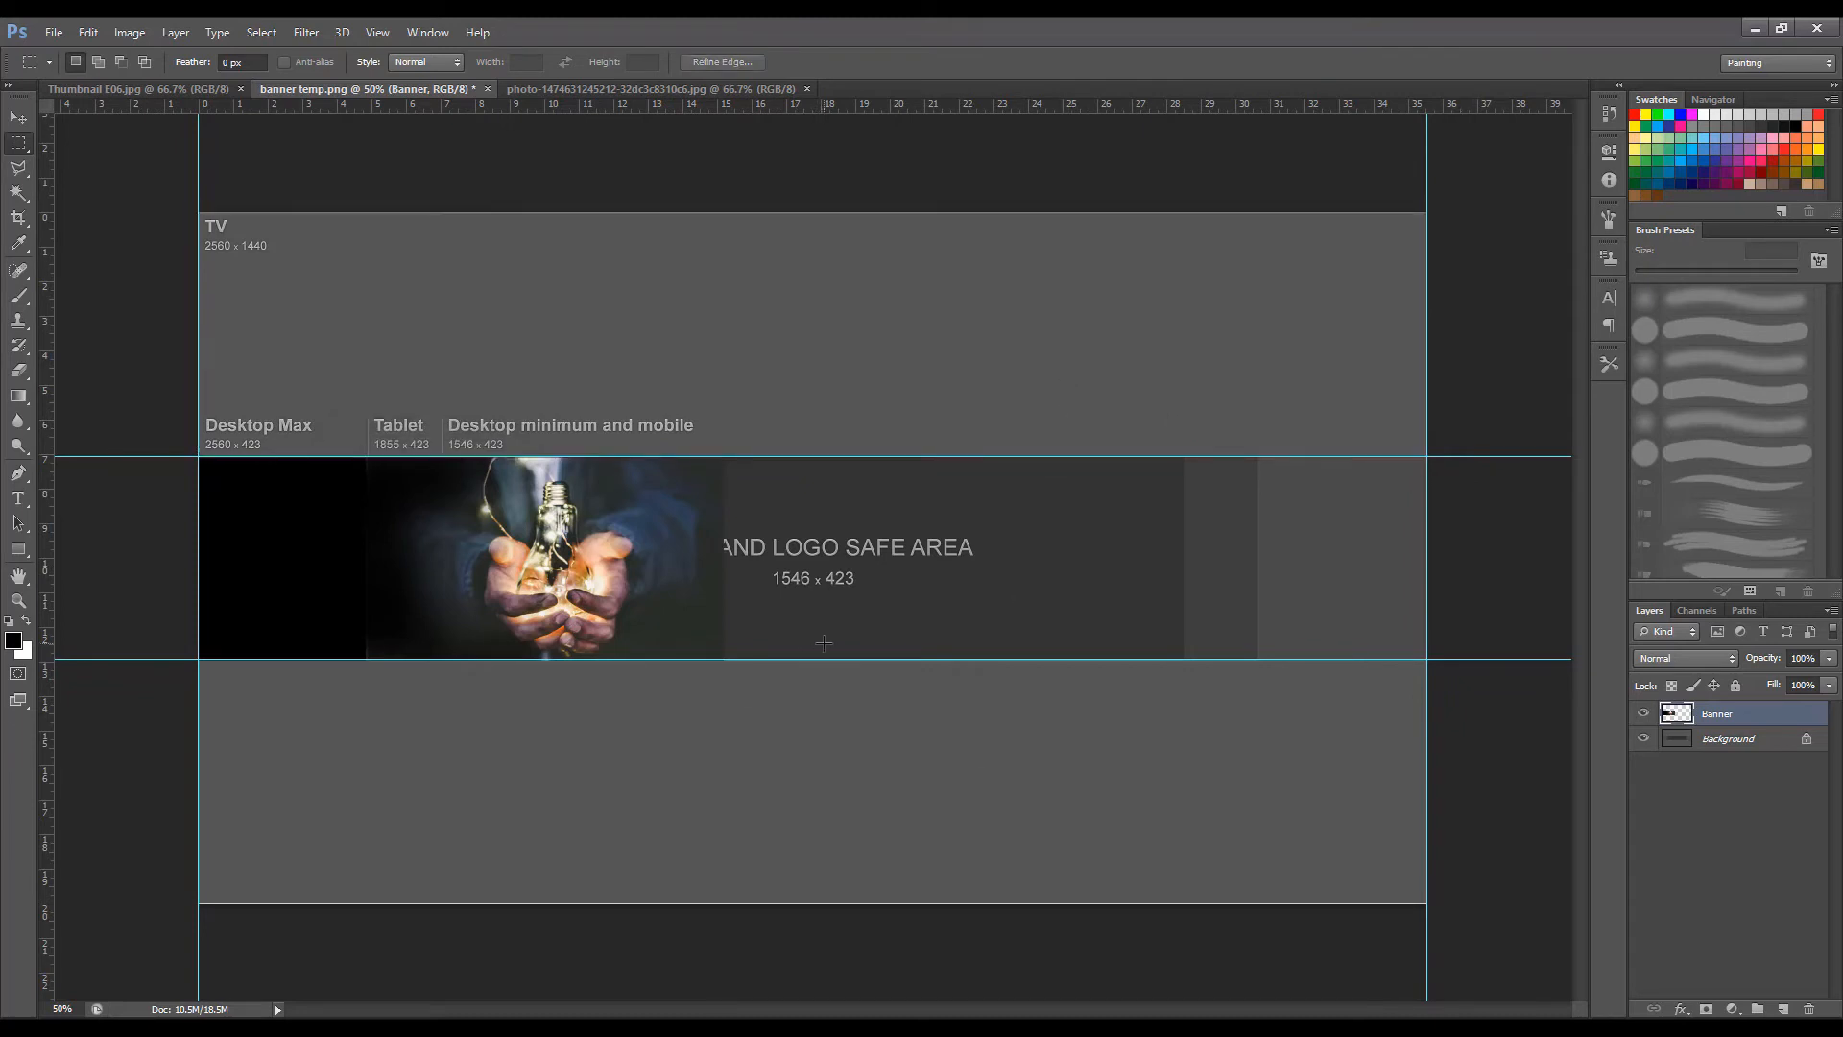
# Enlarge the soft black brush to 800 px and paint over the area from the photo's right side to the right canvas edge.
pyautogui.press('b')
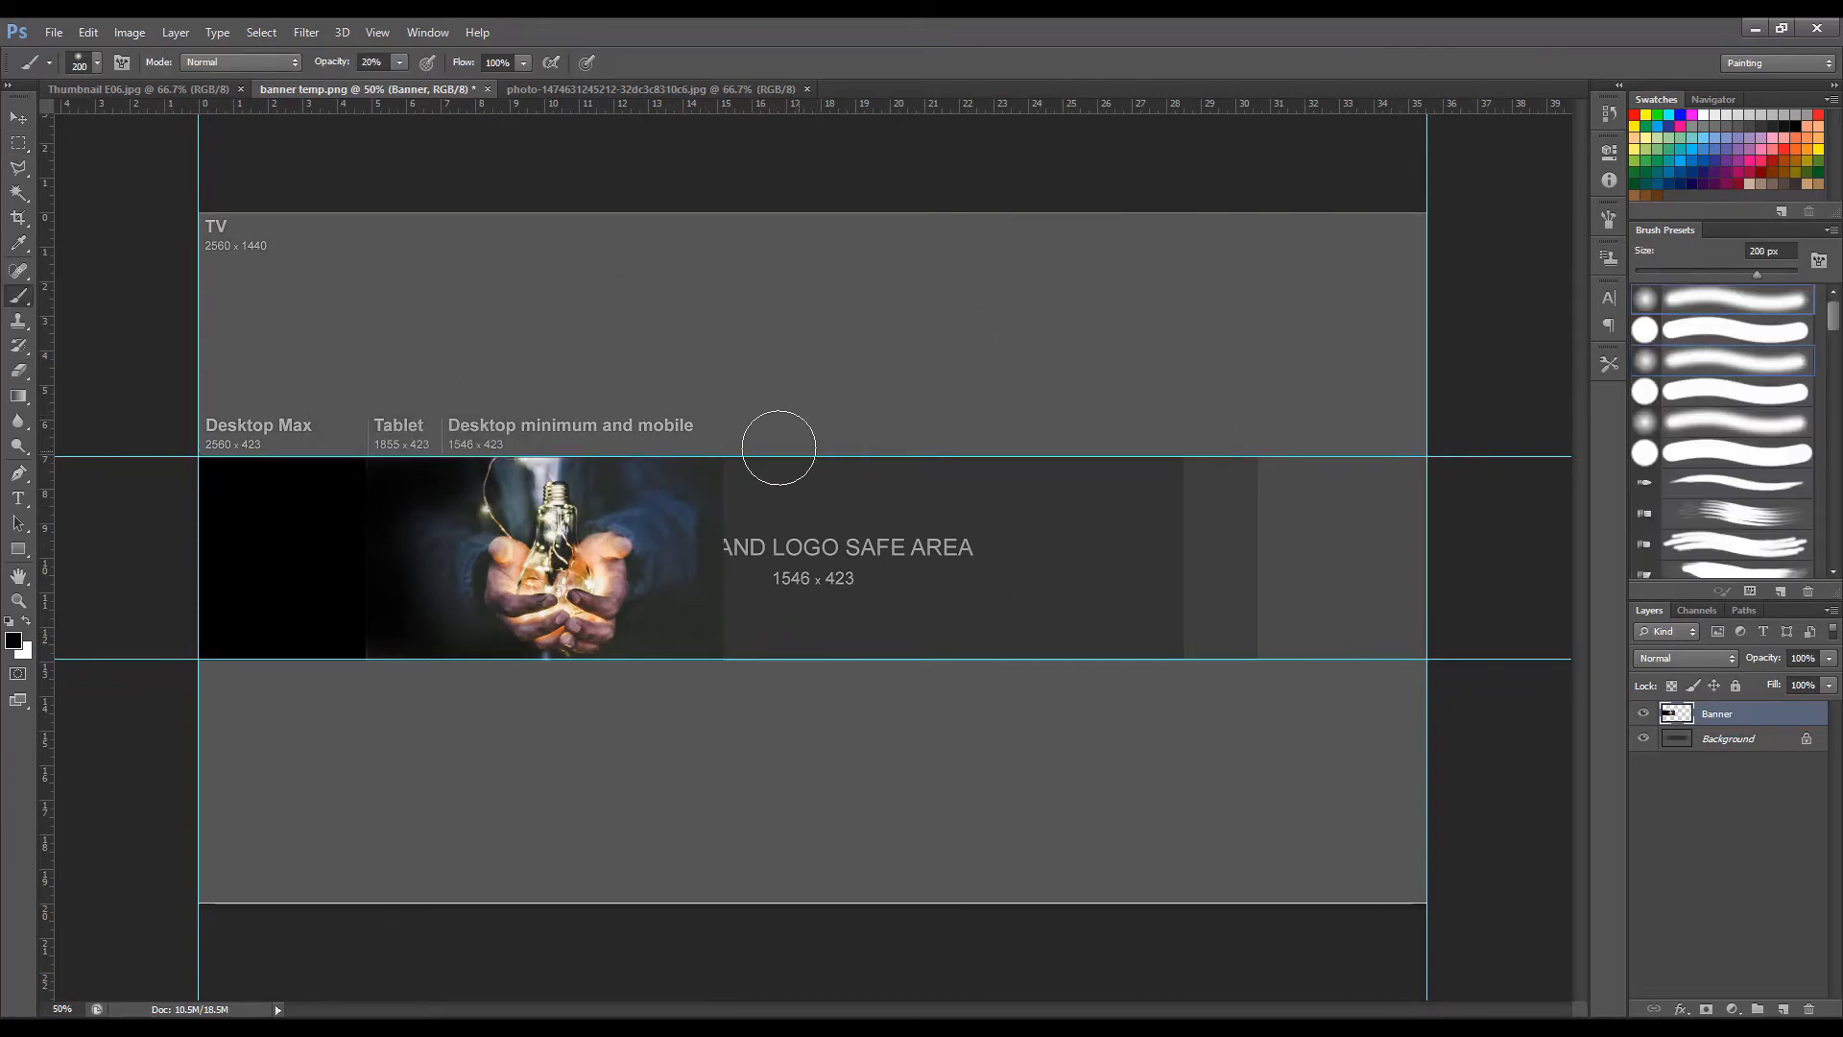
pyautogui.moveTo(726, 461); pyautogui.dragTo(906, 471)
pyautogui.press(']')
pyautogui.press(']')
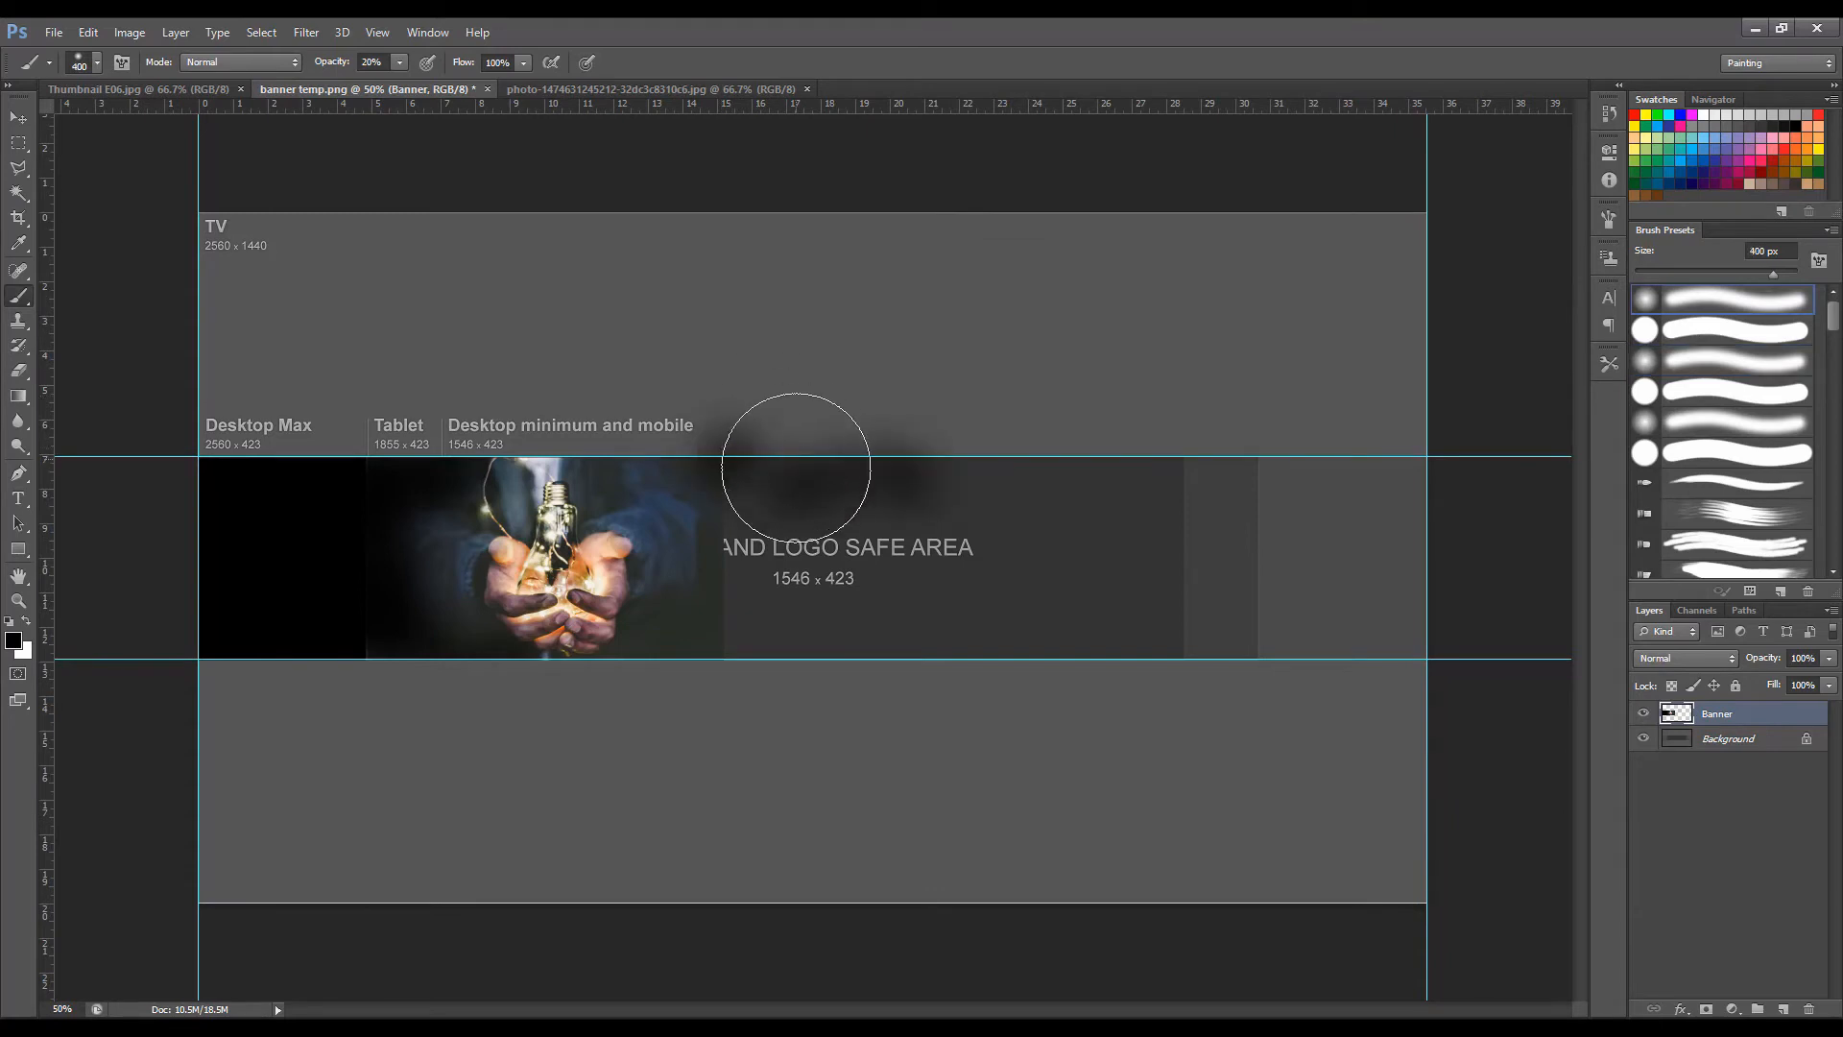
pyautogui.press(']')
pyautogui.press(']')
pyautogui.press(']')
pyautogui.press(']')
pyautogui.moveTo(777, 478)
pyautogui.mouseDown()
pyautogui.moveTo(823, 533)
pyautogui.moveTo(985, 577)
pyautogui.mouseUp()
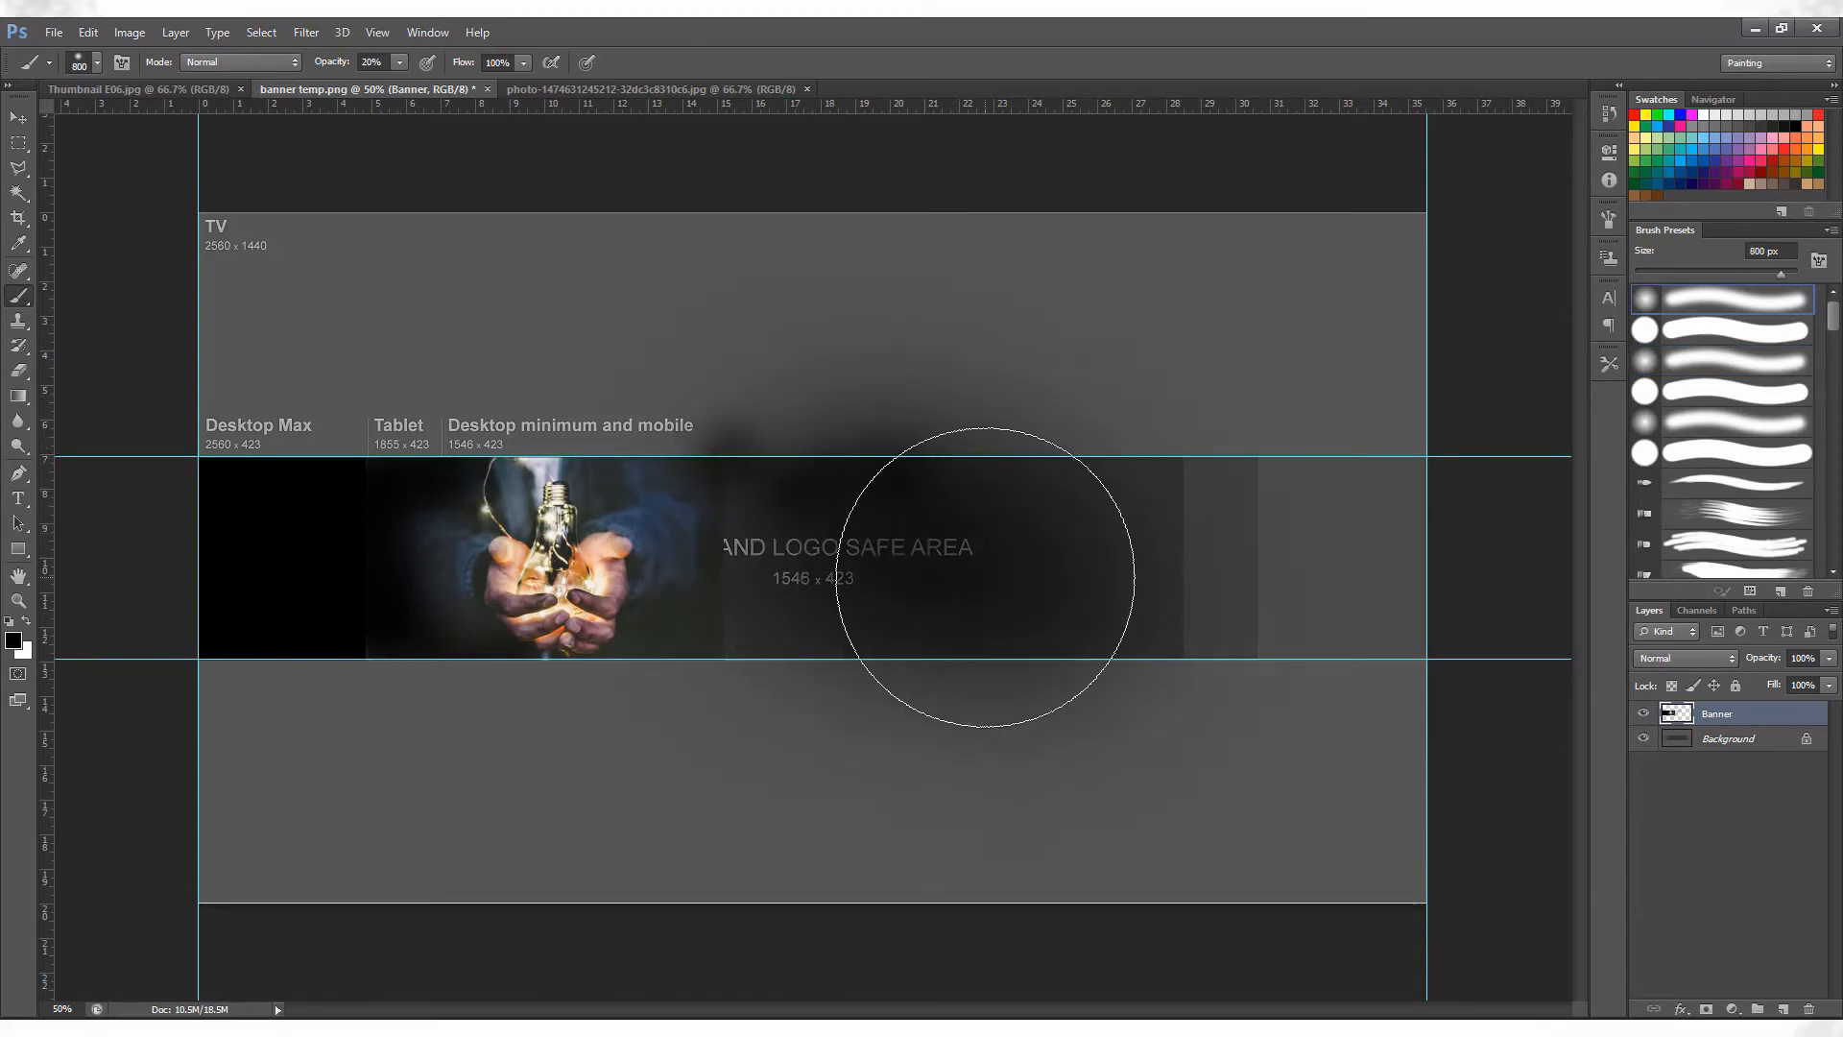
# Darken the photo's right edge in black with the brush at 250 px and 61% opacity.
pyautogui.press('[')
pyautogui.press('[')
pyautogui.press('[')
pyautogui.press('[')
pyautogui.press('[')
pyautogui.press('[')
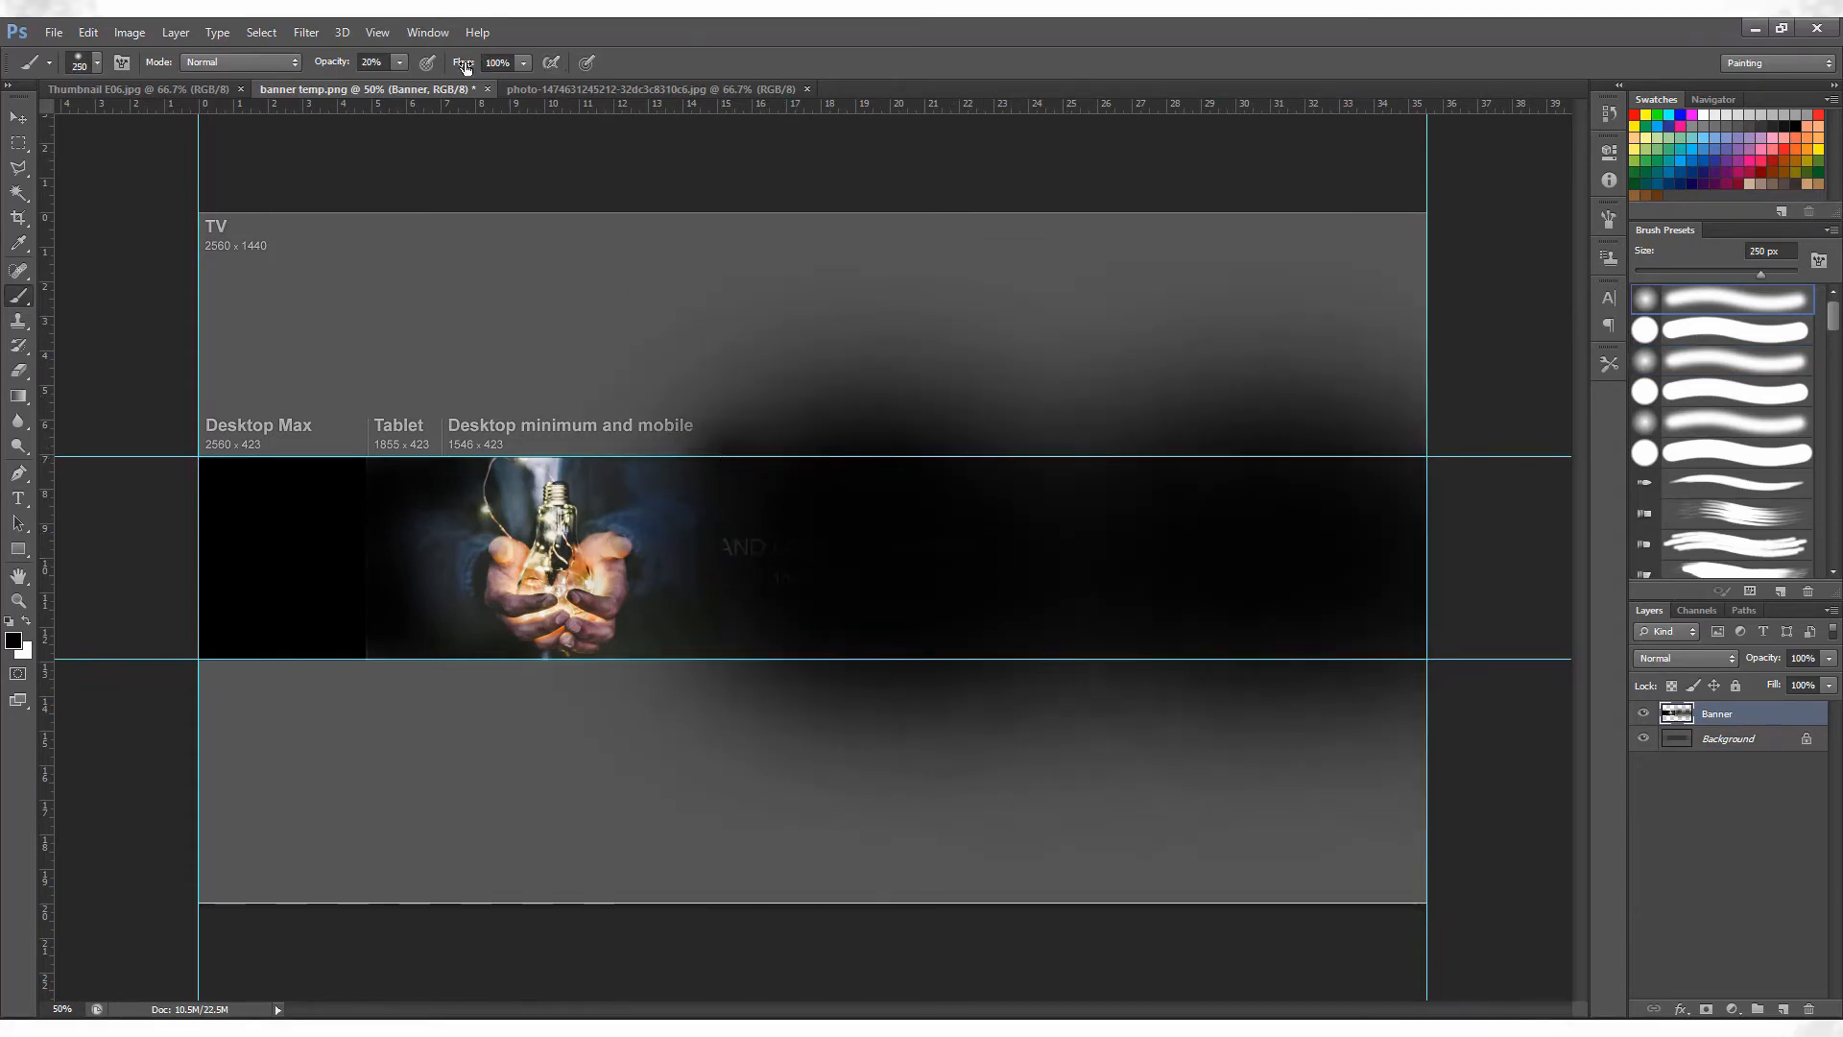
pyautogui.press('6')
pyautogui.press('1')
pyautogui.moveTo(733, 436)
pyautogui.mouseDown()
pyautogui.moveTo(891, 680)
pyautogui.moveTo(756, 652)
pyautogui.moveTo(808, 698)
pyautogui.mouseUp()
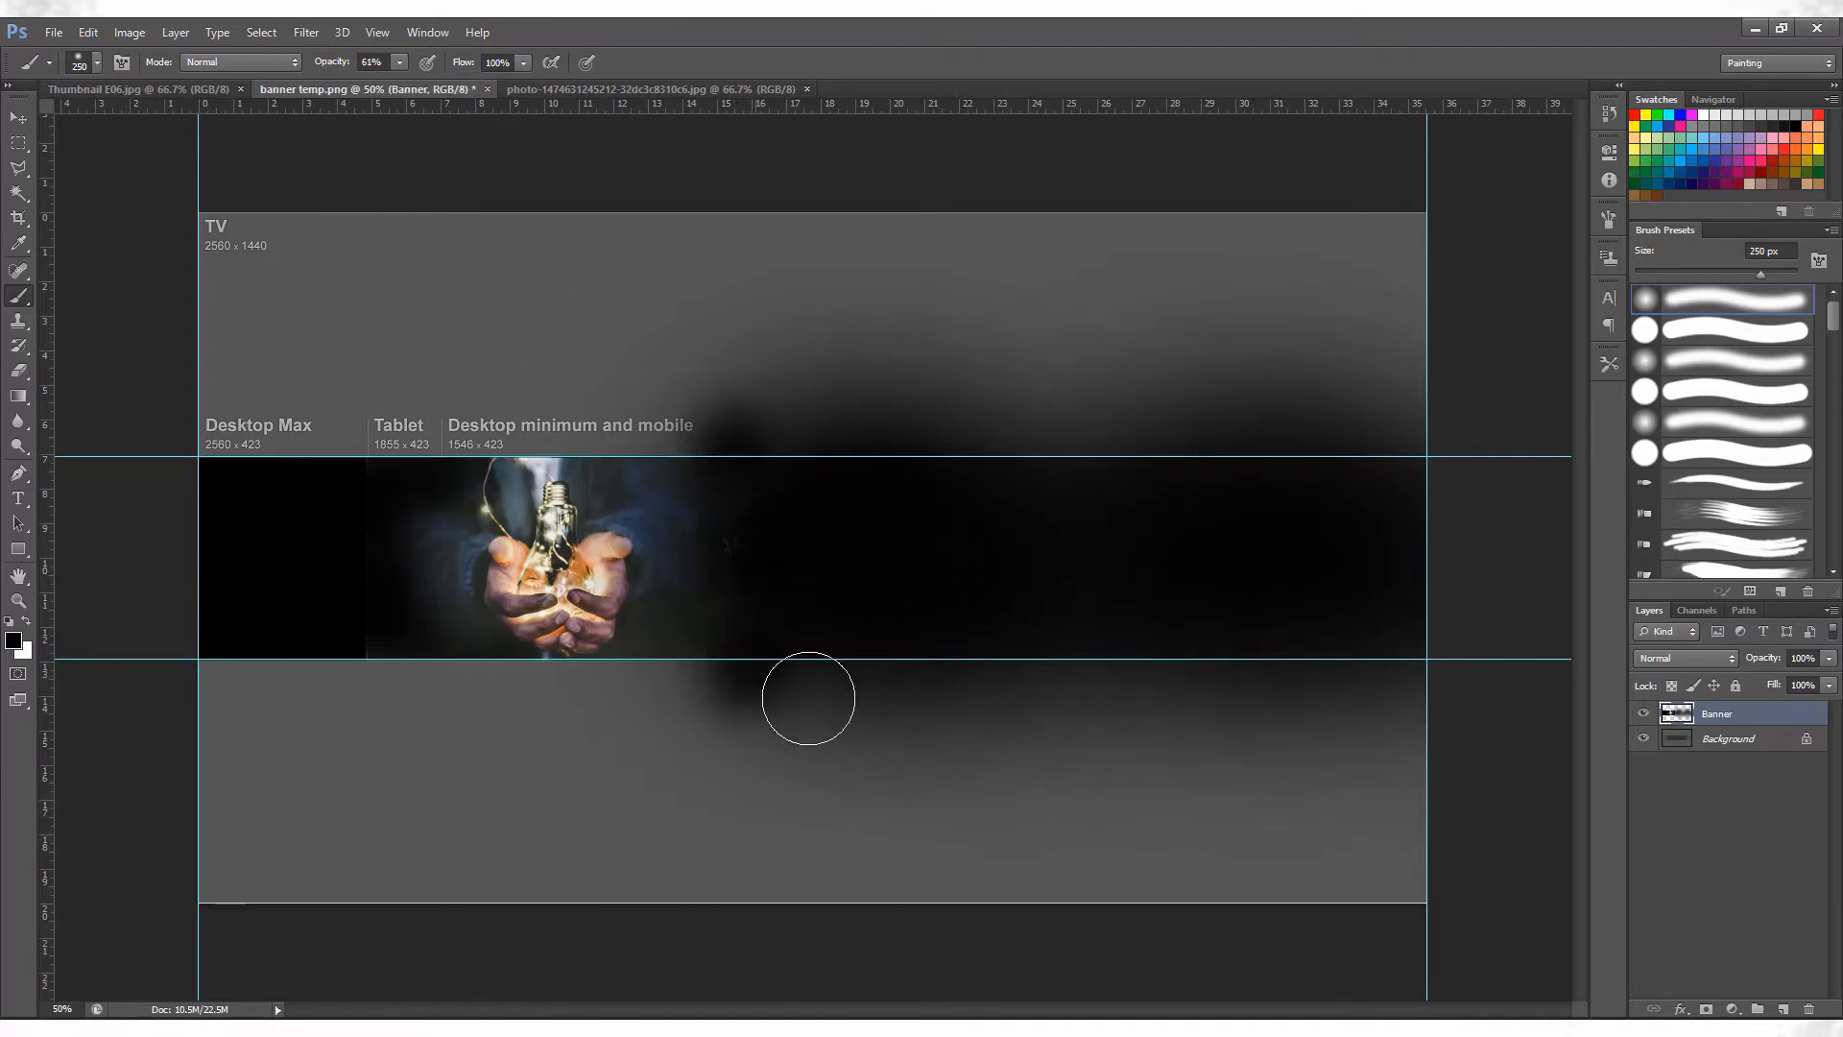
# Clear the new black overspill below and above the horizontal guides and deselect.
pyautogui.press('m')
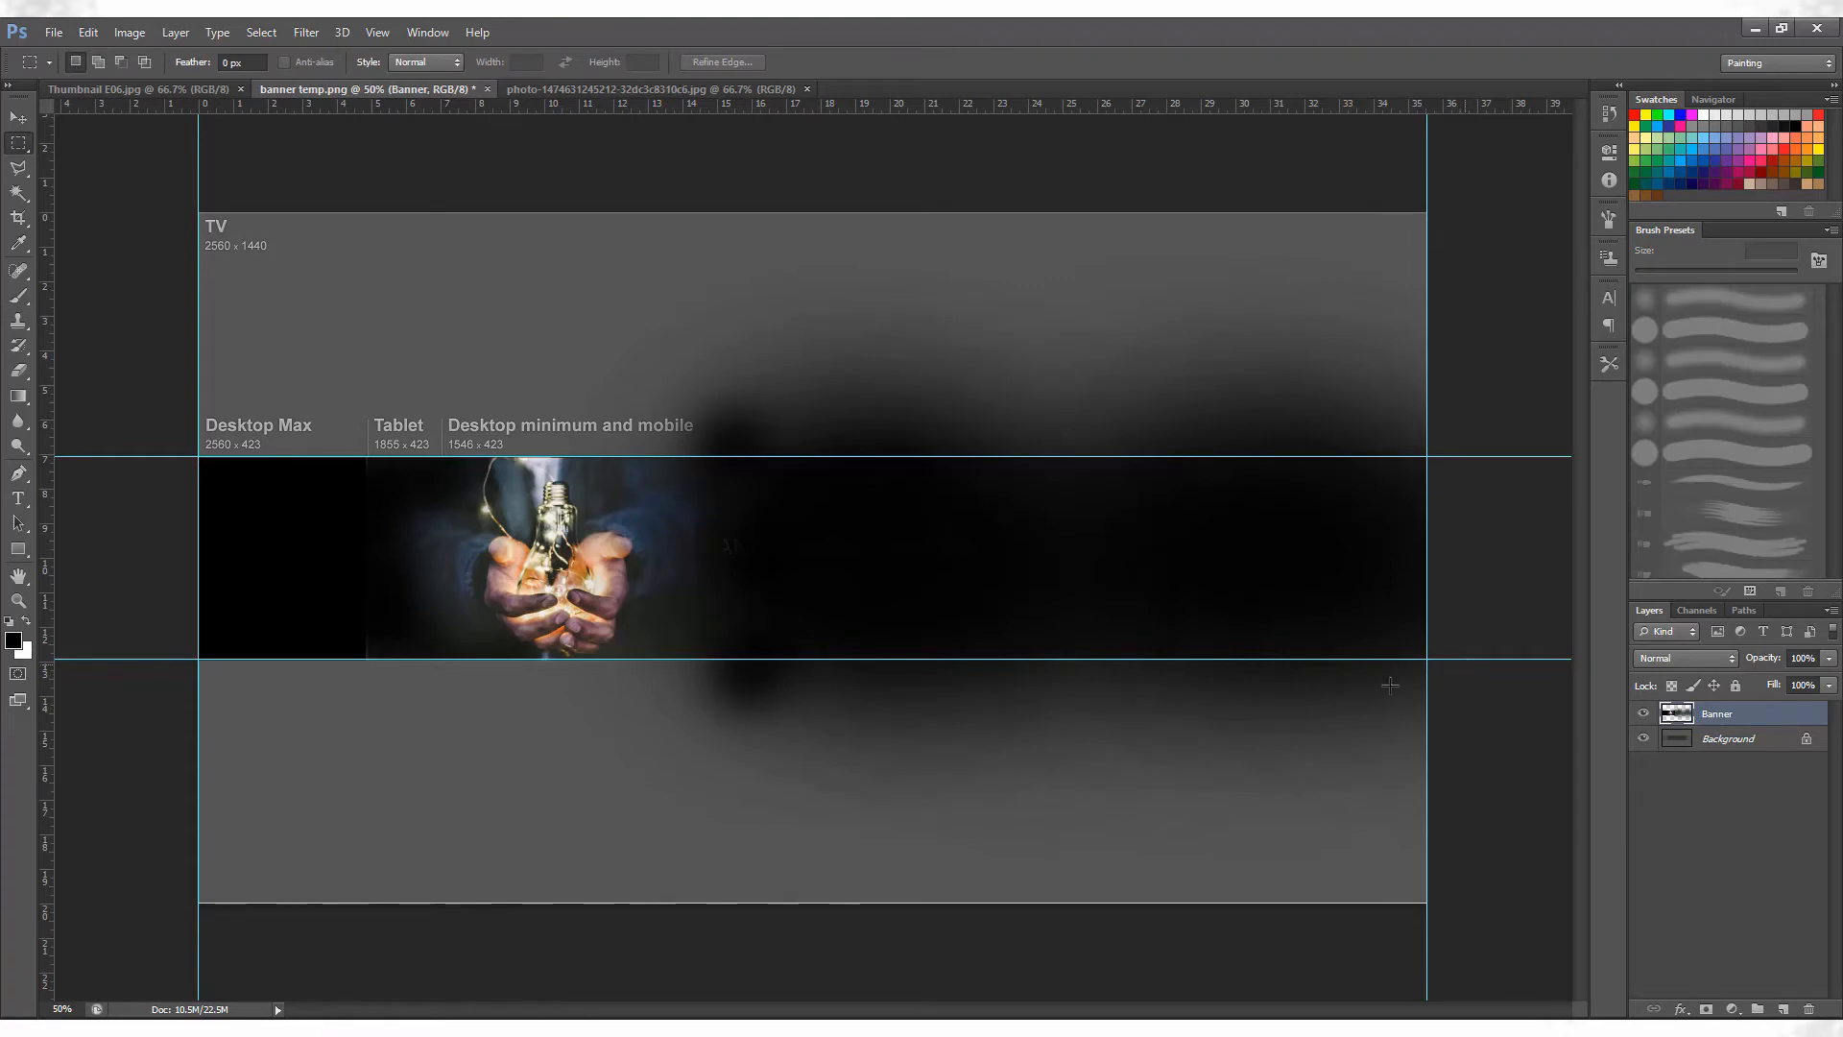
pyautogui.moveTo(1426, 659)
pyautogui.mouseDown()
pyautogui.moveTo(989, 907)
pyautogui.moveTo(198, 903)
pyautogui.mouseUp()
pyautogui.press('Delete')
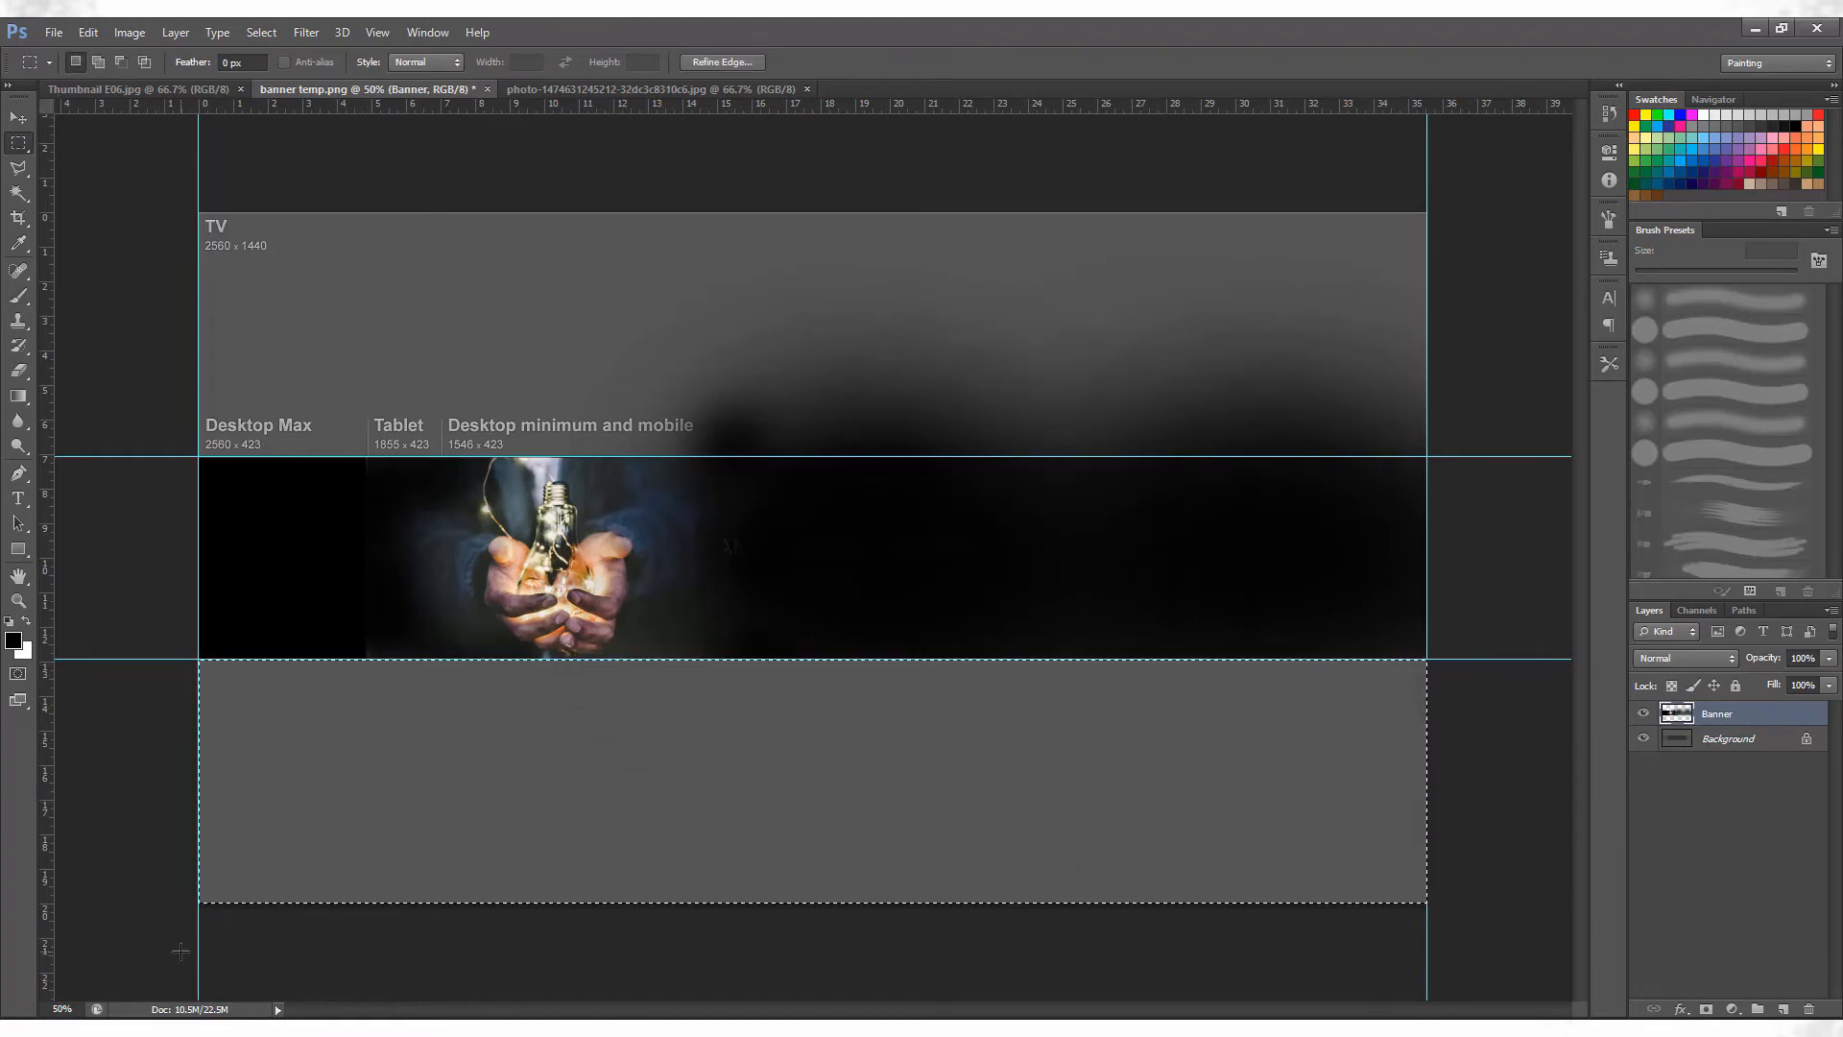
pyautogui.moveTo(197, 211)
pyautogui.mouseDown()
pyautogui.moveTo(481, 209)
pyautogui.moveTo(1510, 454)
pyautogui.mouseUp()
pyautogui.press('Delete')
pyautogui.hotkey('ctrl', 'd')
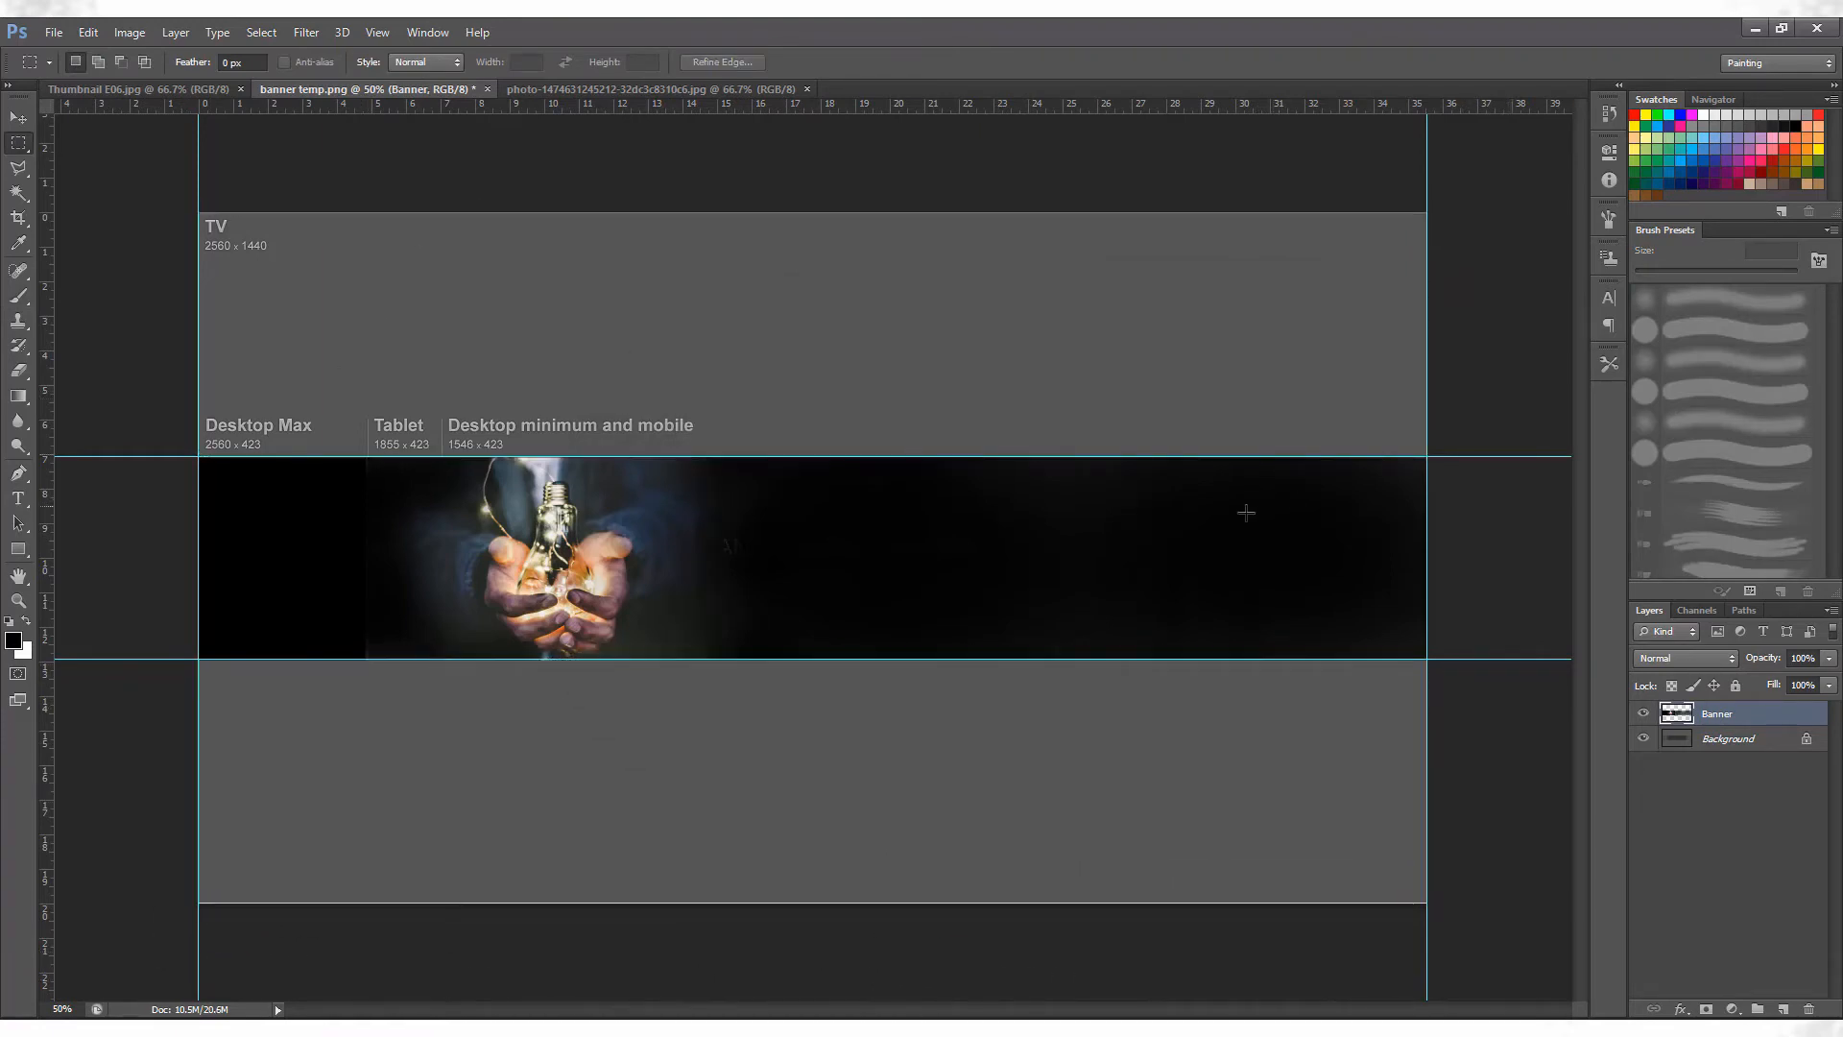
pyautogui.press('v')
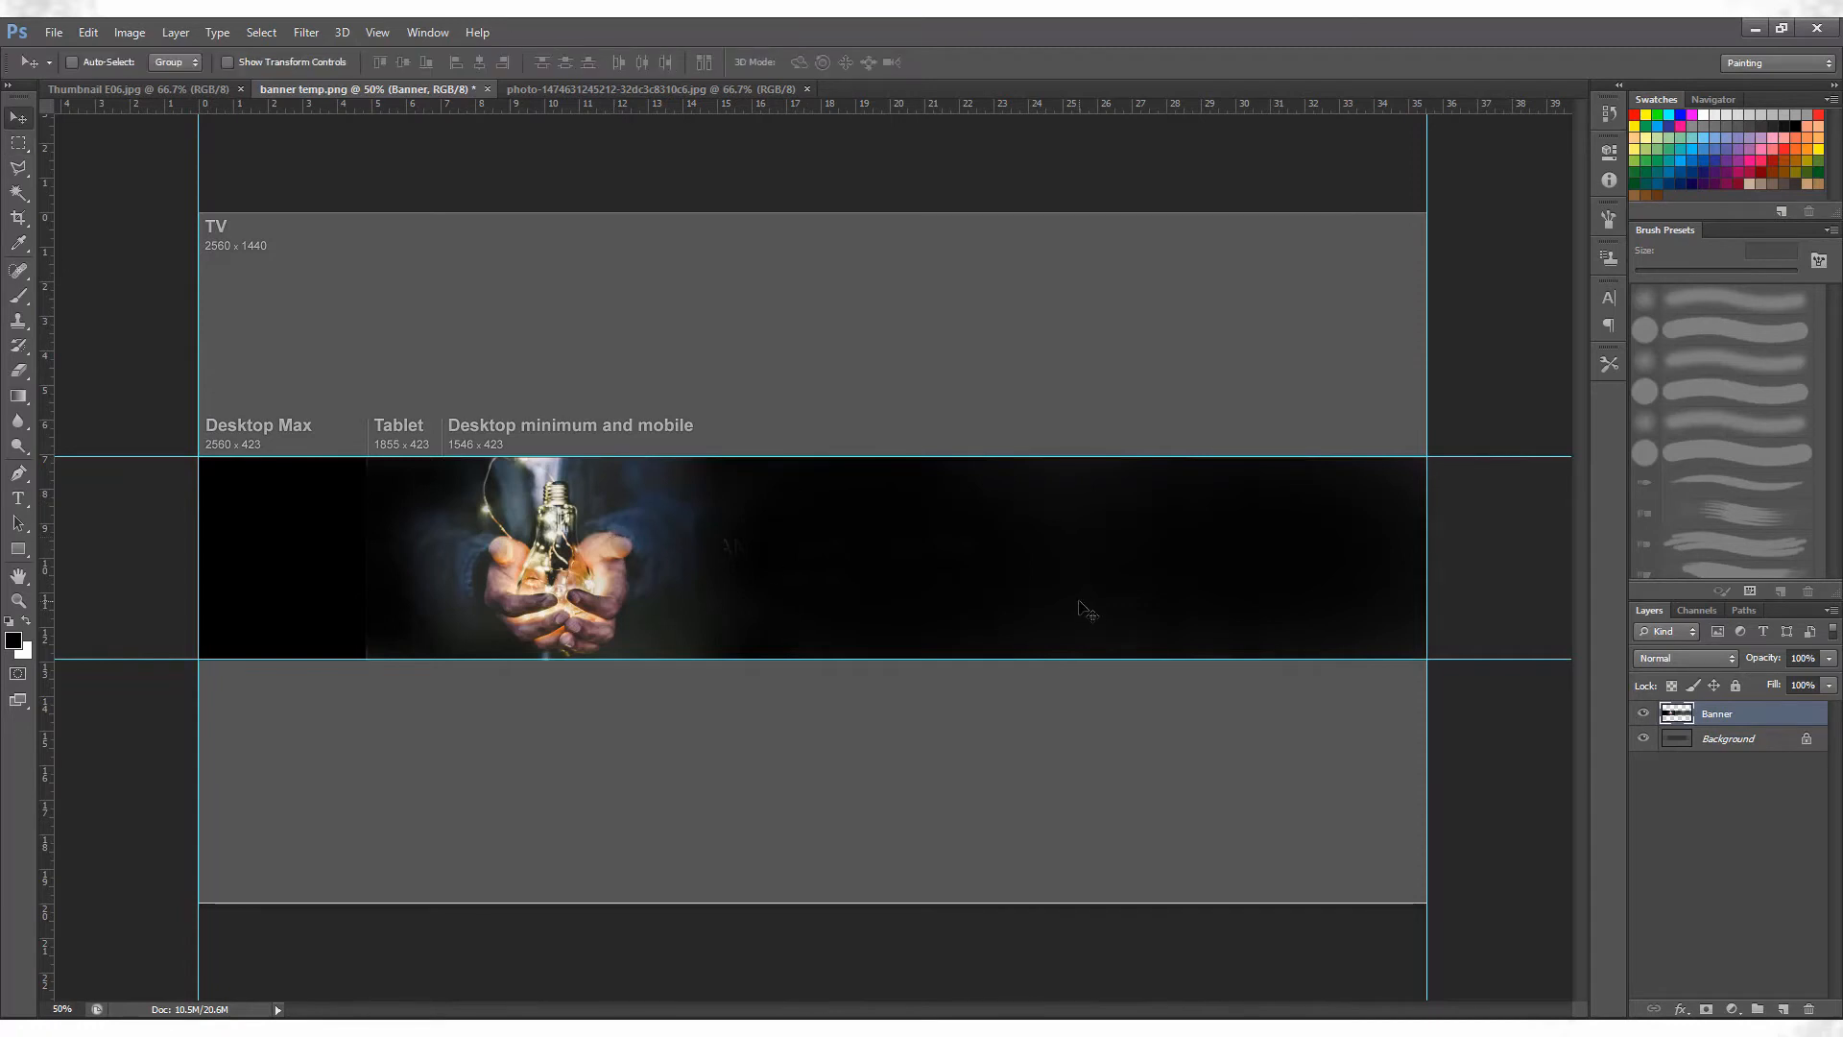
pyautogui.moveTo(578, 573); pyautogui.dragTo(584, 576)
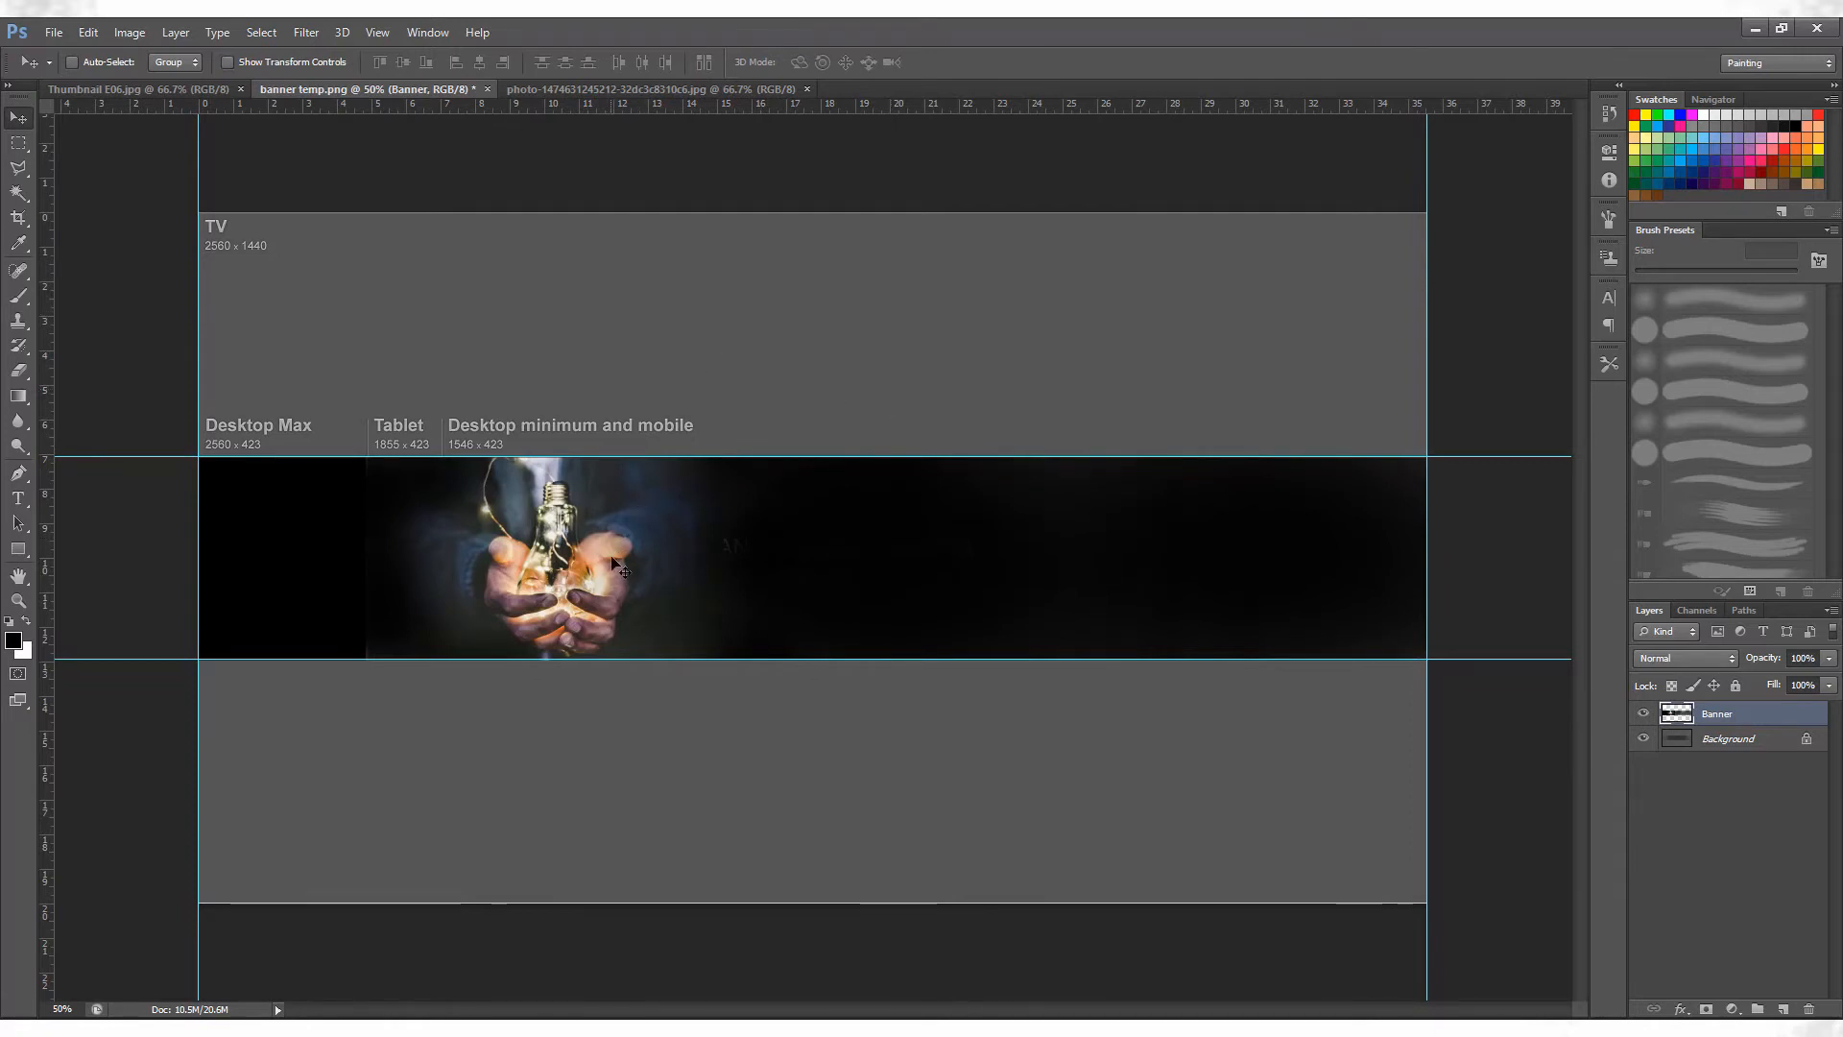
# Select the full-width band between the horizontal guides and add a layer named Black Color directly above the Background layer.
pyautogui.press('m')
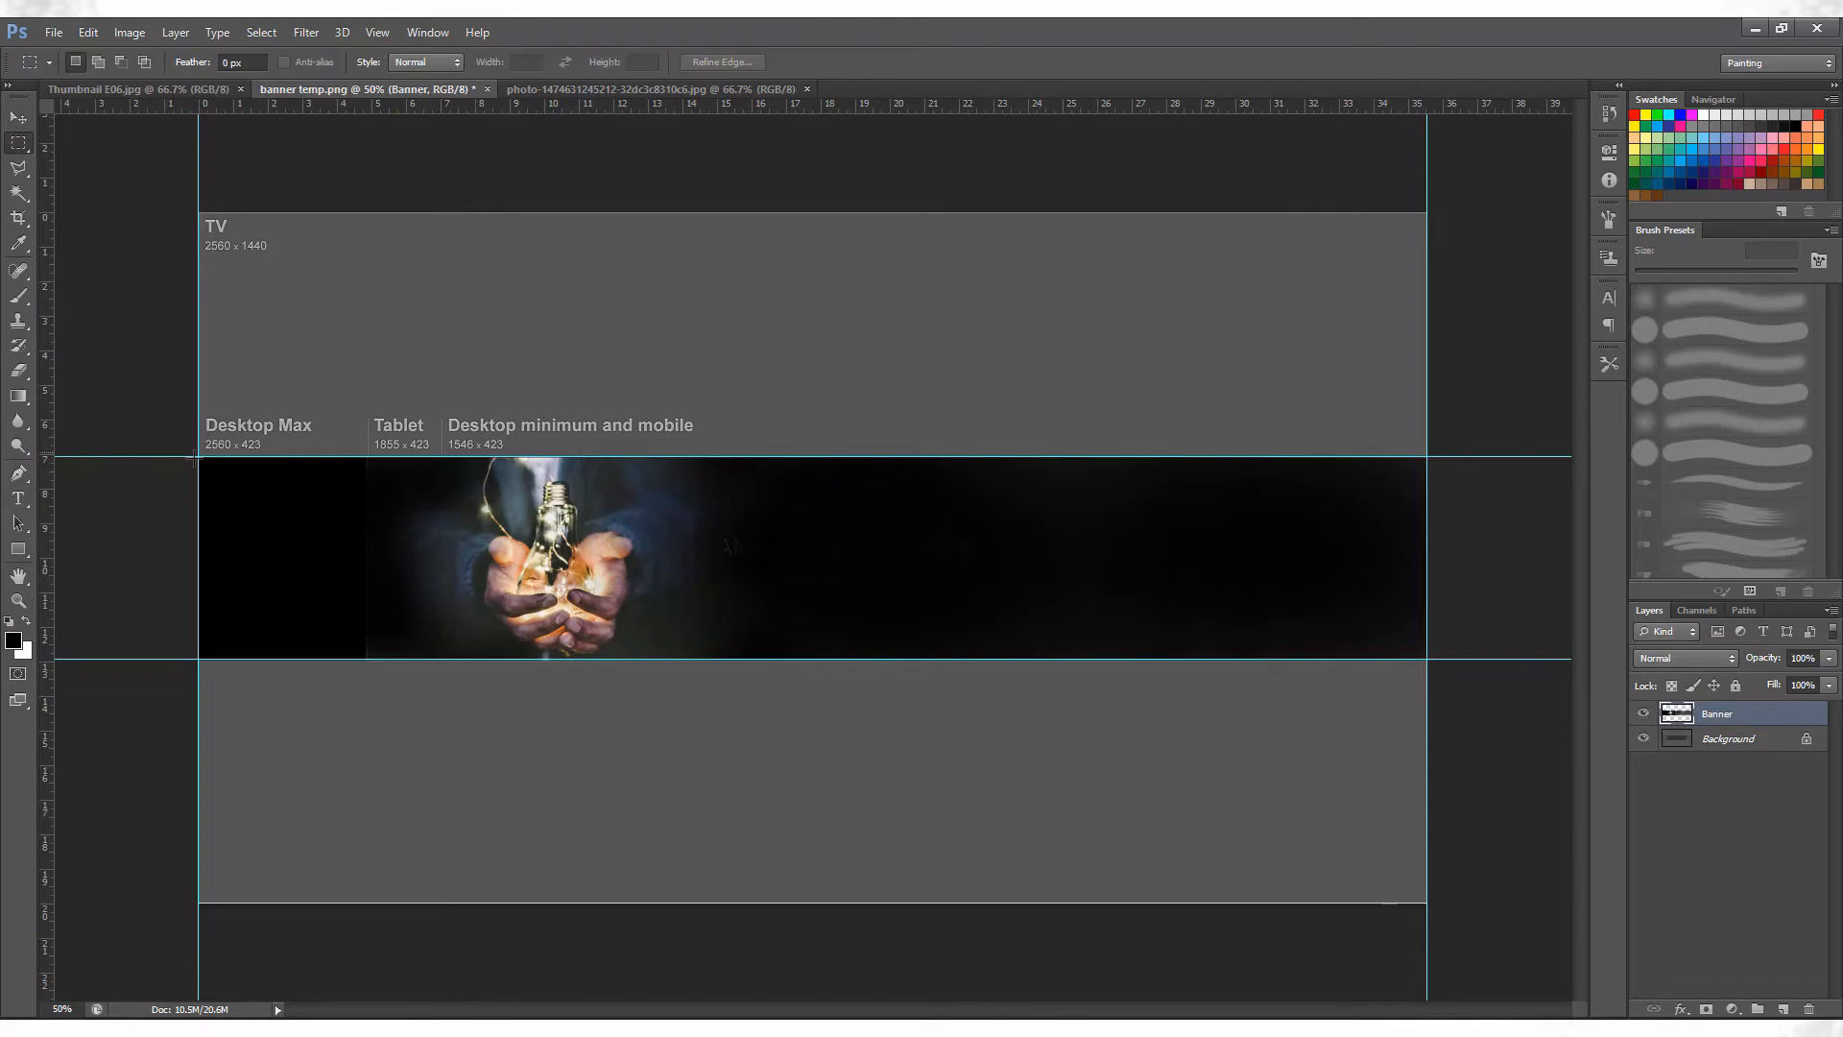
pyautogui.moveTo(199, 459); pyautogui.dragTo(1484, 661)
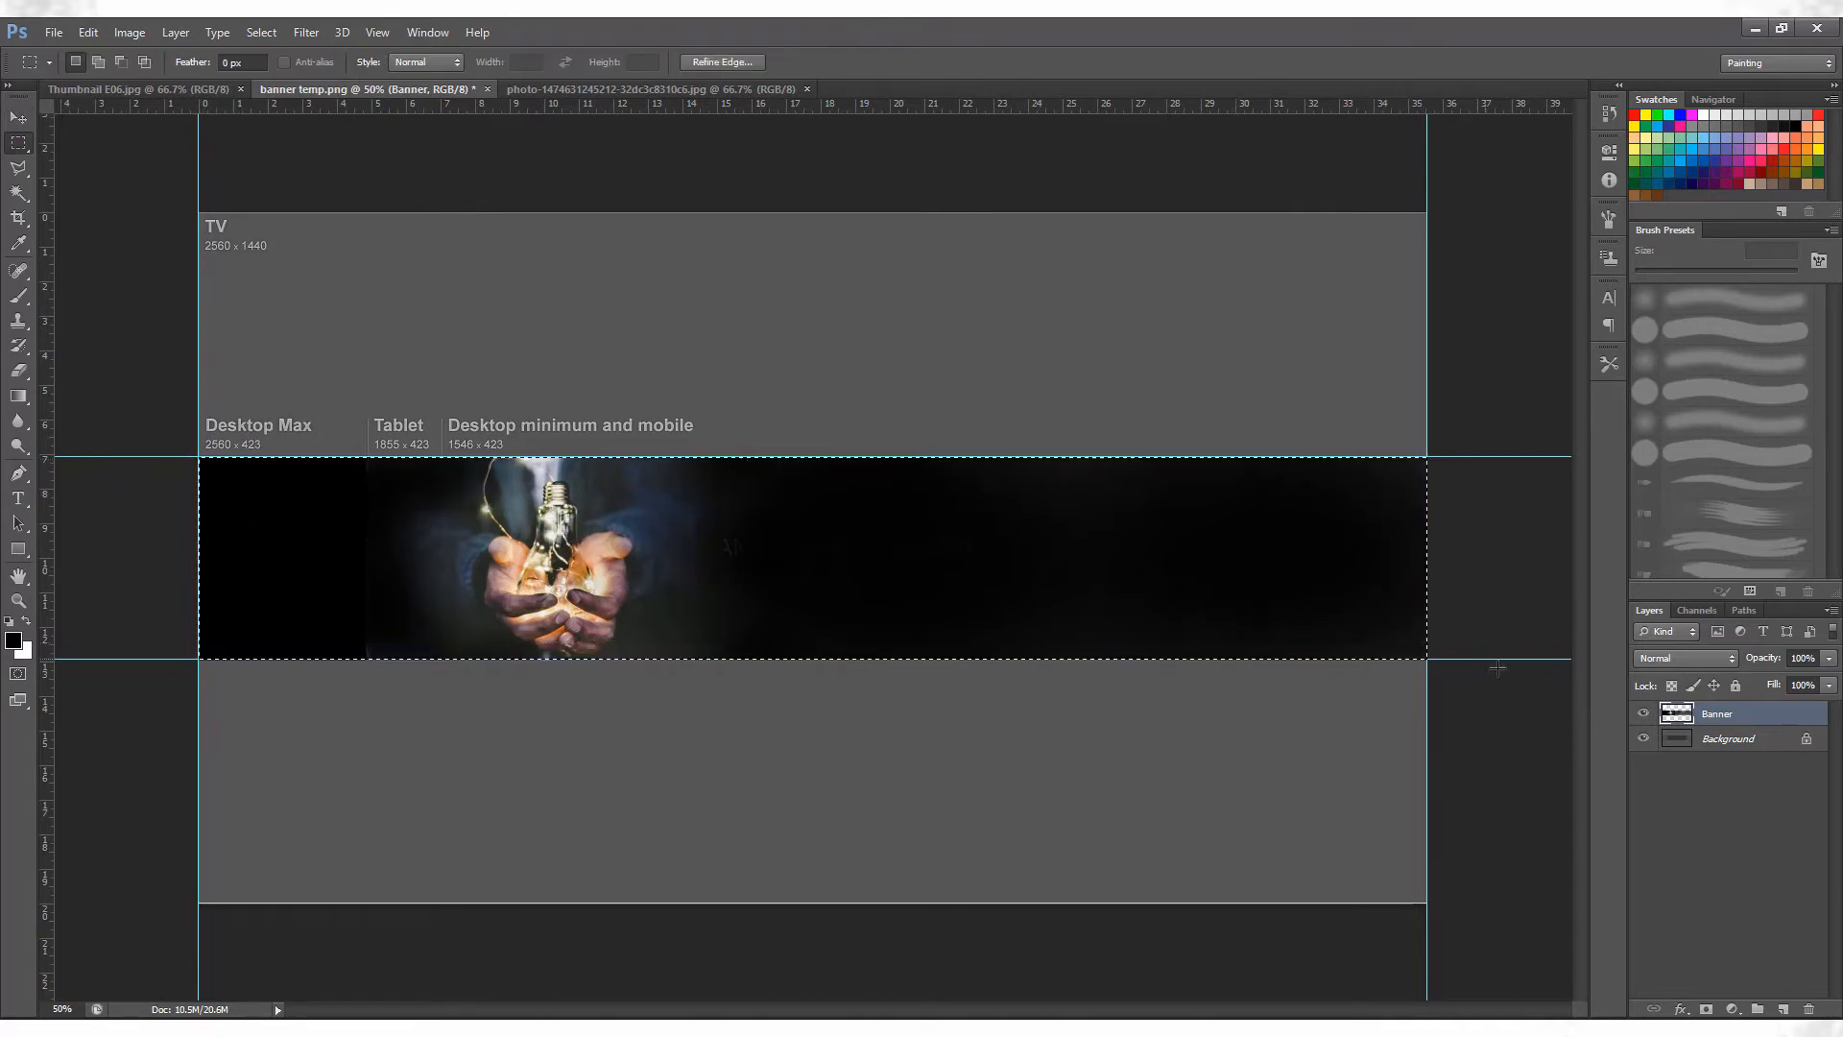
pyautogui.click(1730, 741)
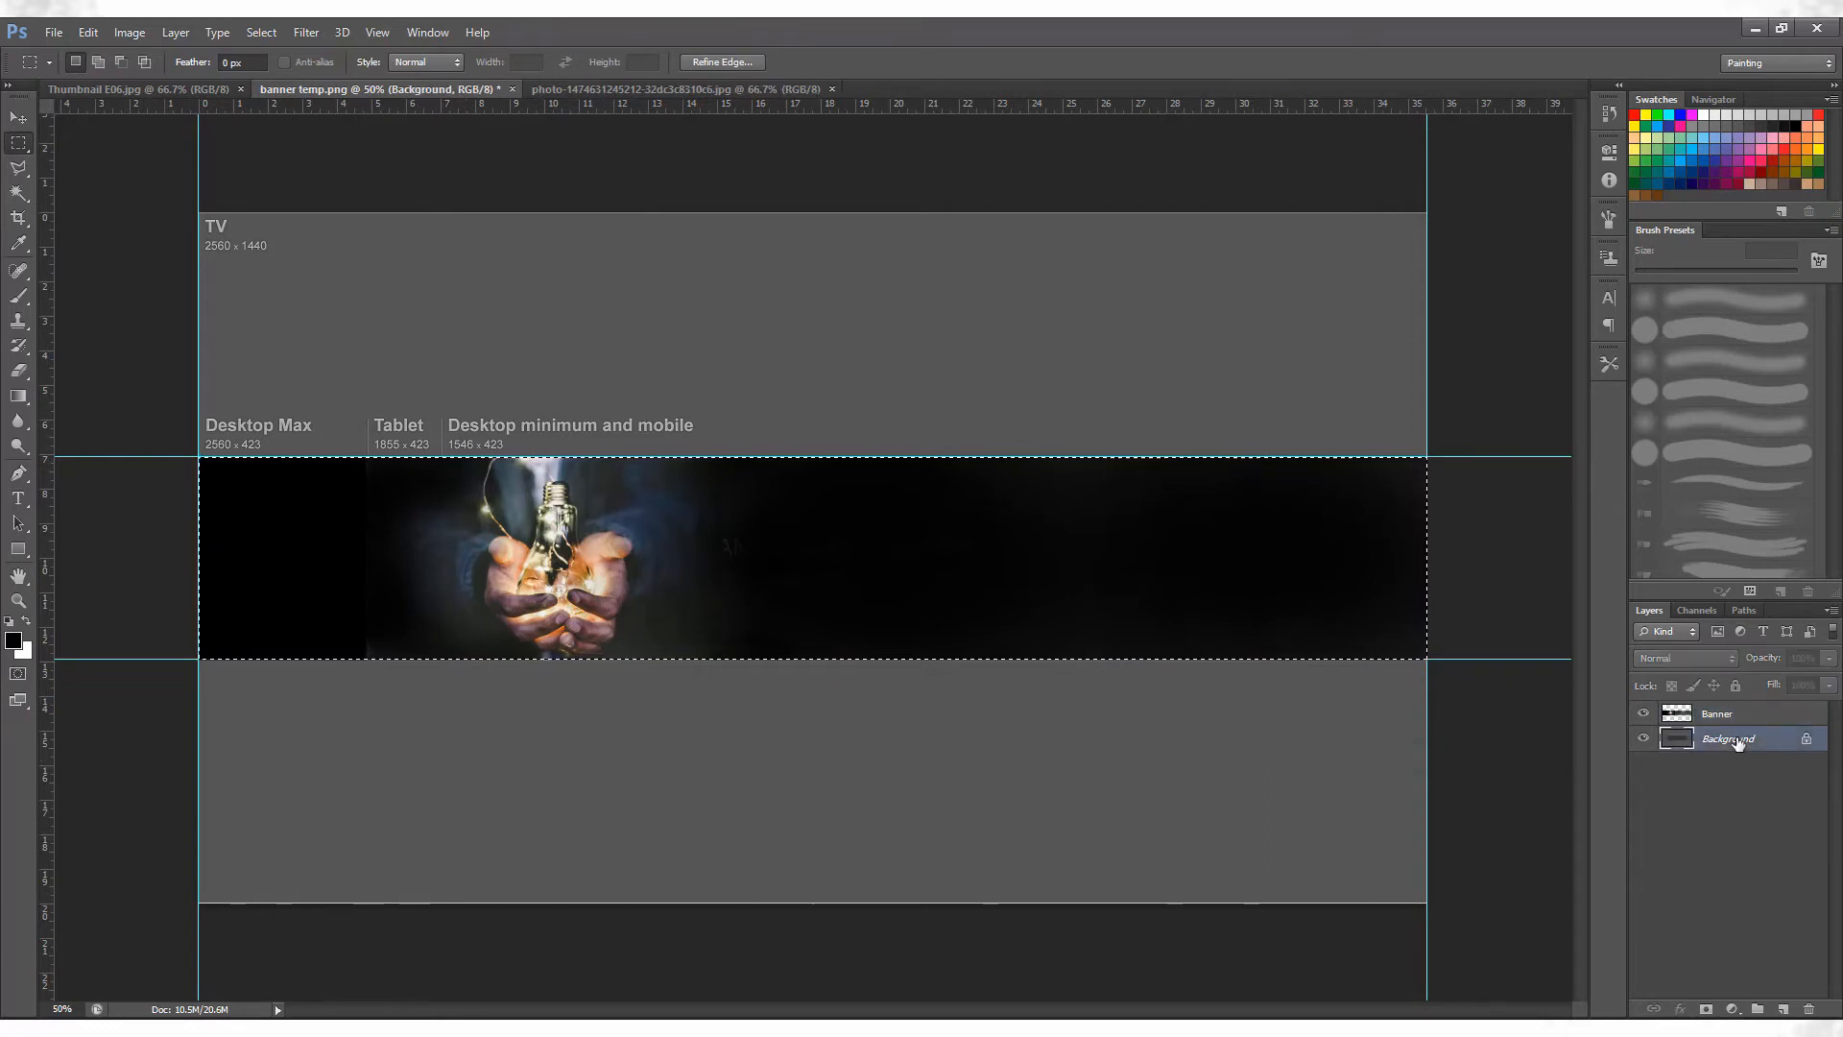
pyautogui.hotkey('ctrl', 'shift', 'n')
pyautogui.write('Black Color')
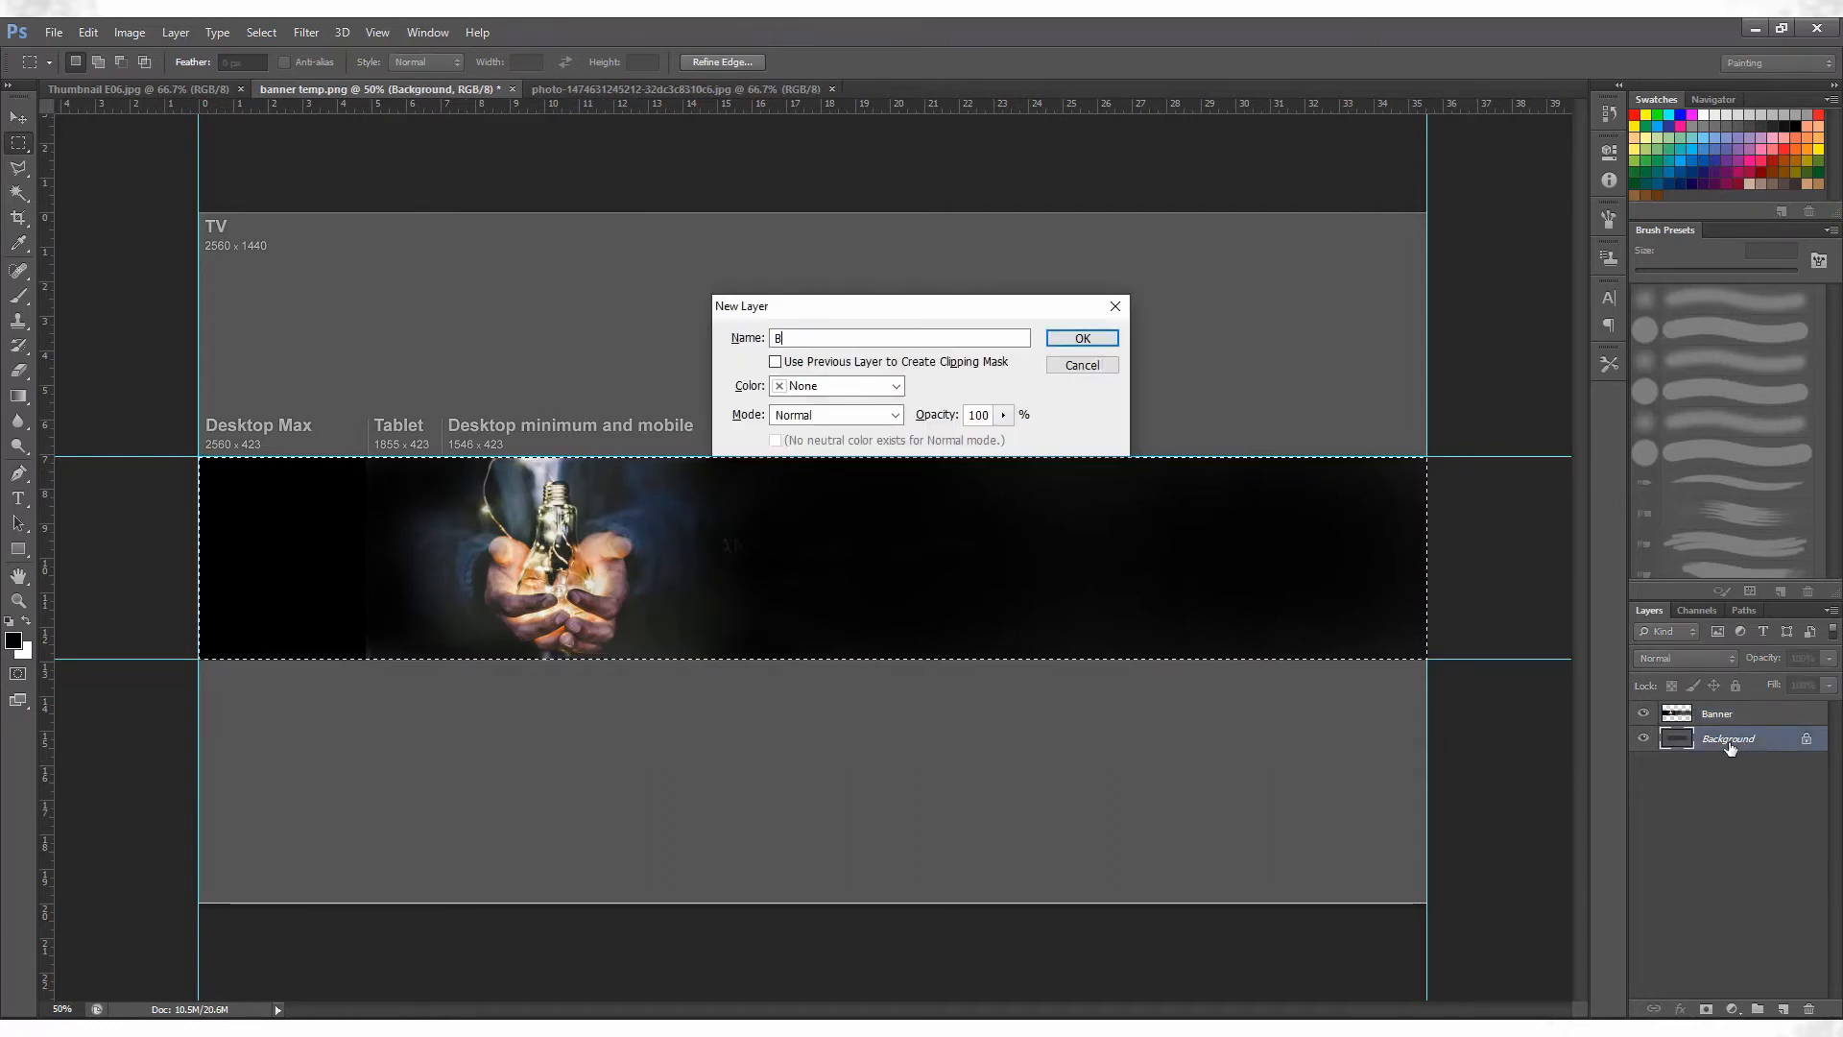
pyautogui.press('Return')
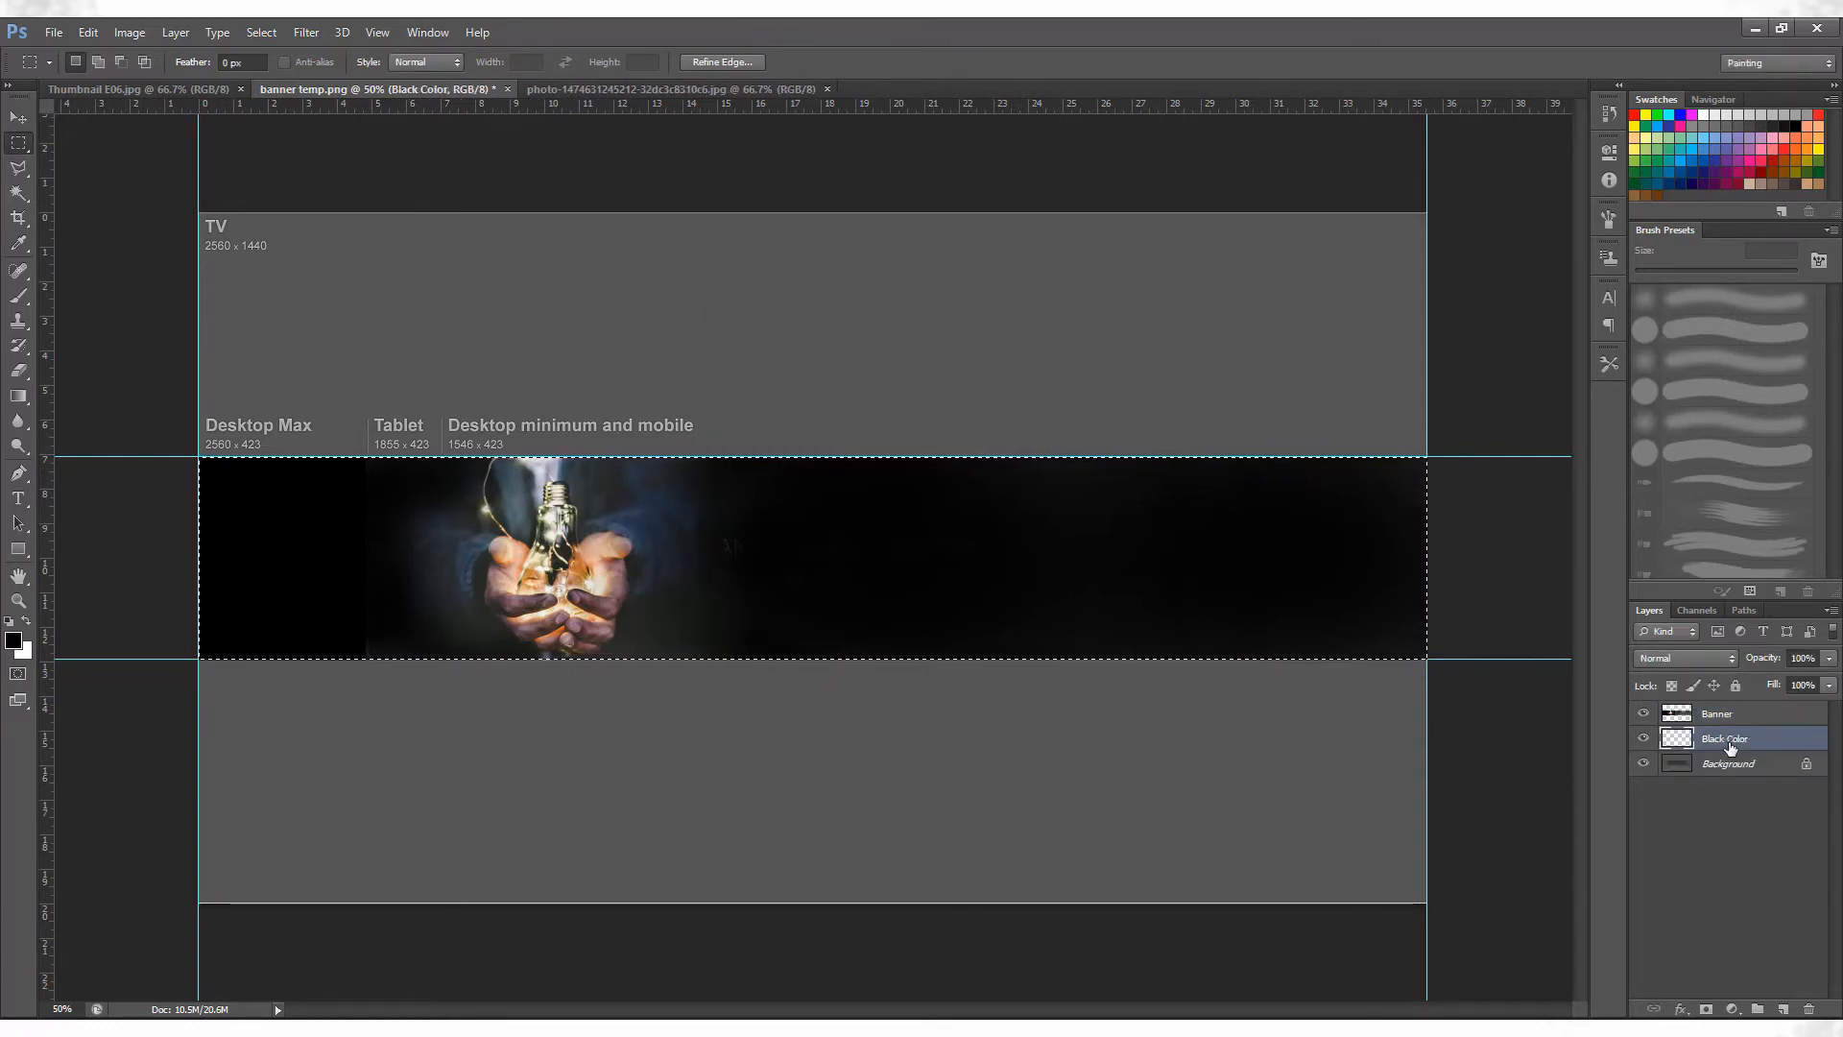
# Hide the Banner layer, fill the selected band on the Black Color layer with black, and show Banner again.
pyautogui.click(1645, 714)
pyautogui.hotkey('alt', 'BackSpace')
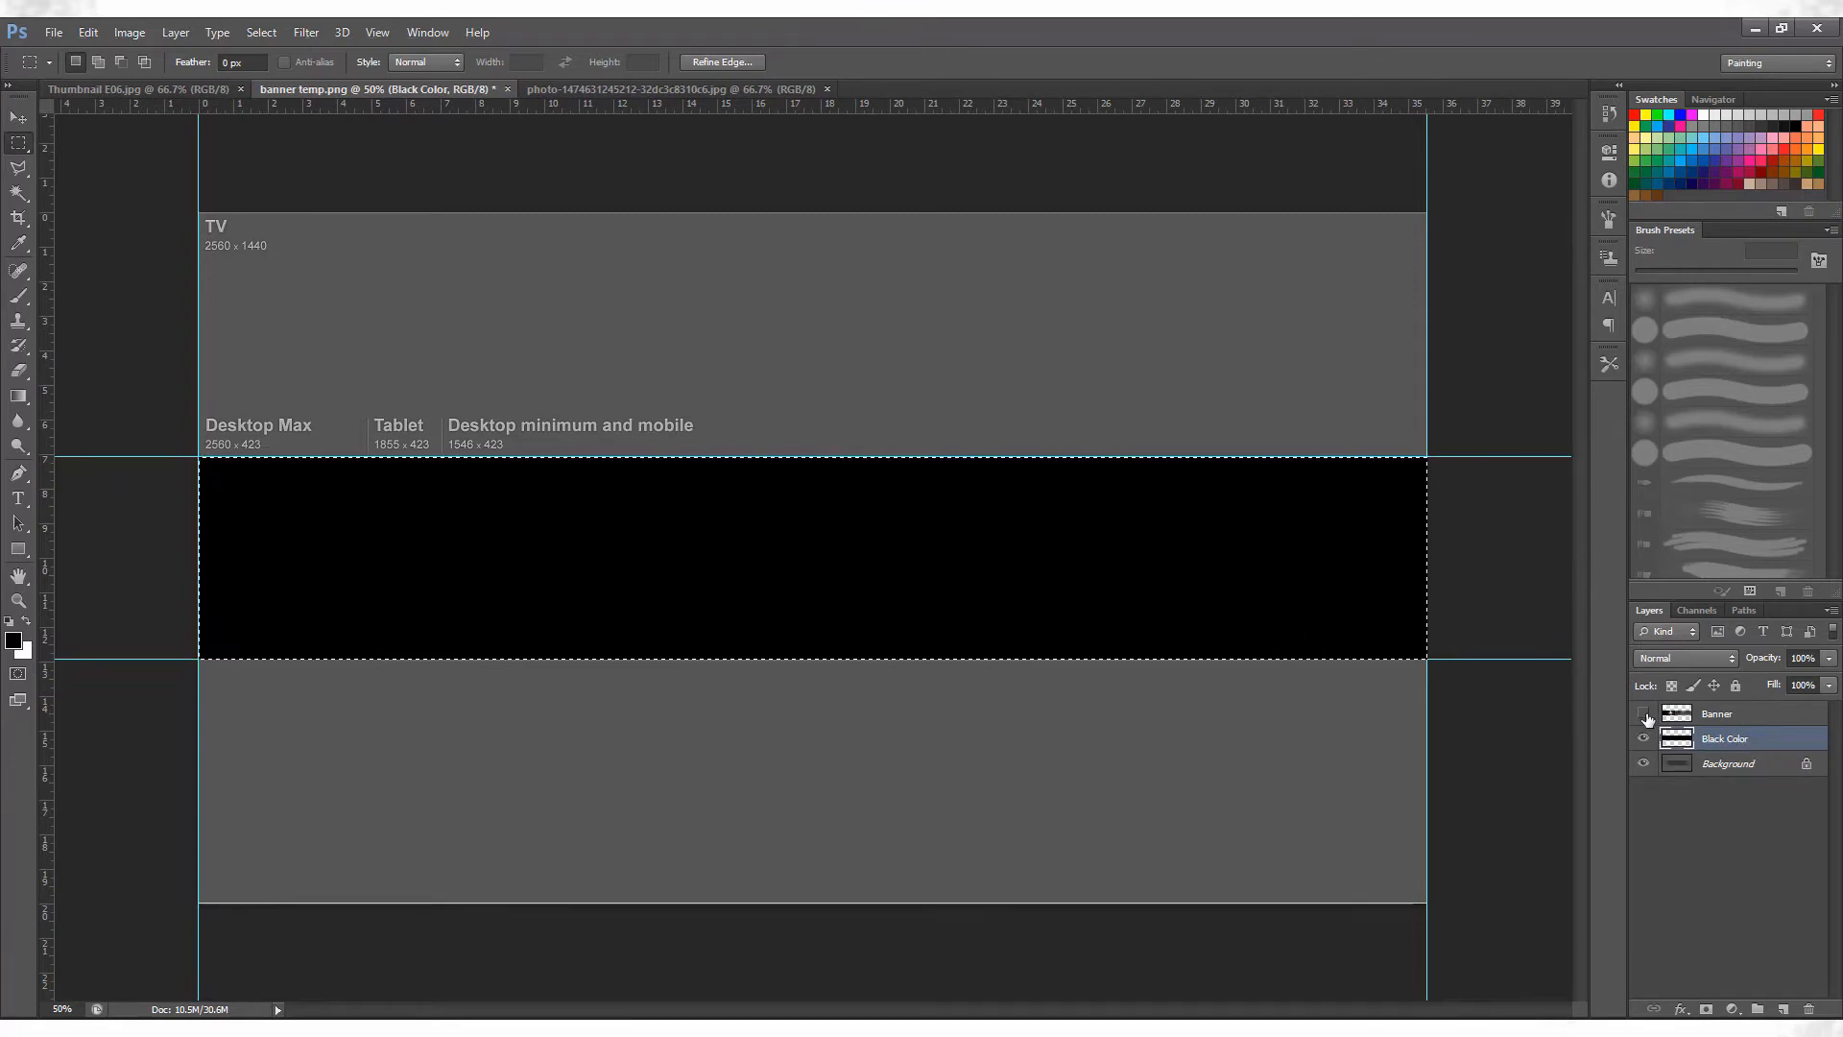
pyautogui.click(1644, 713)
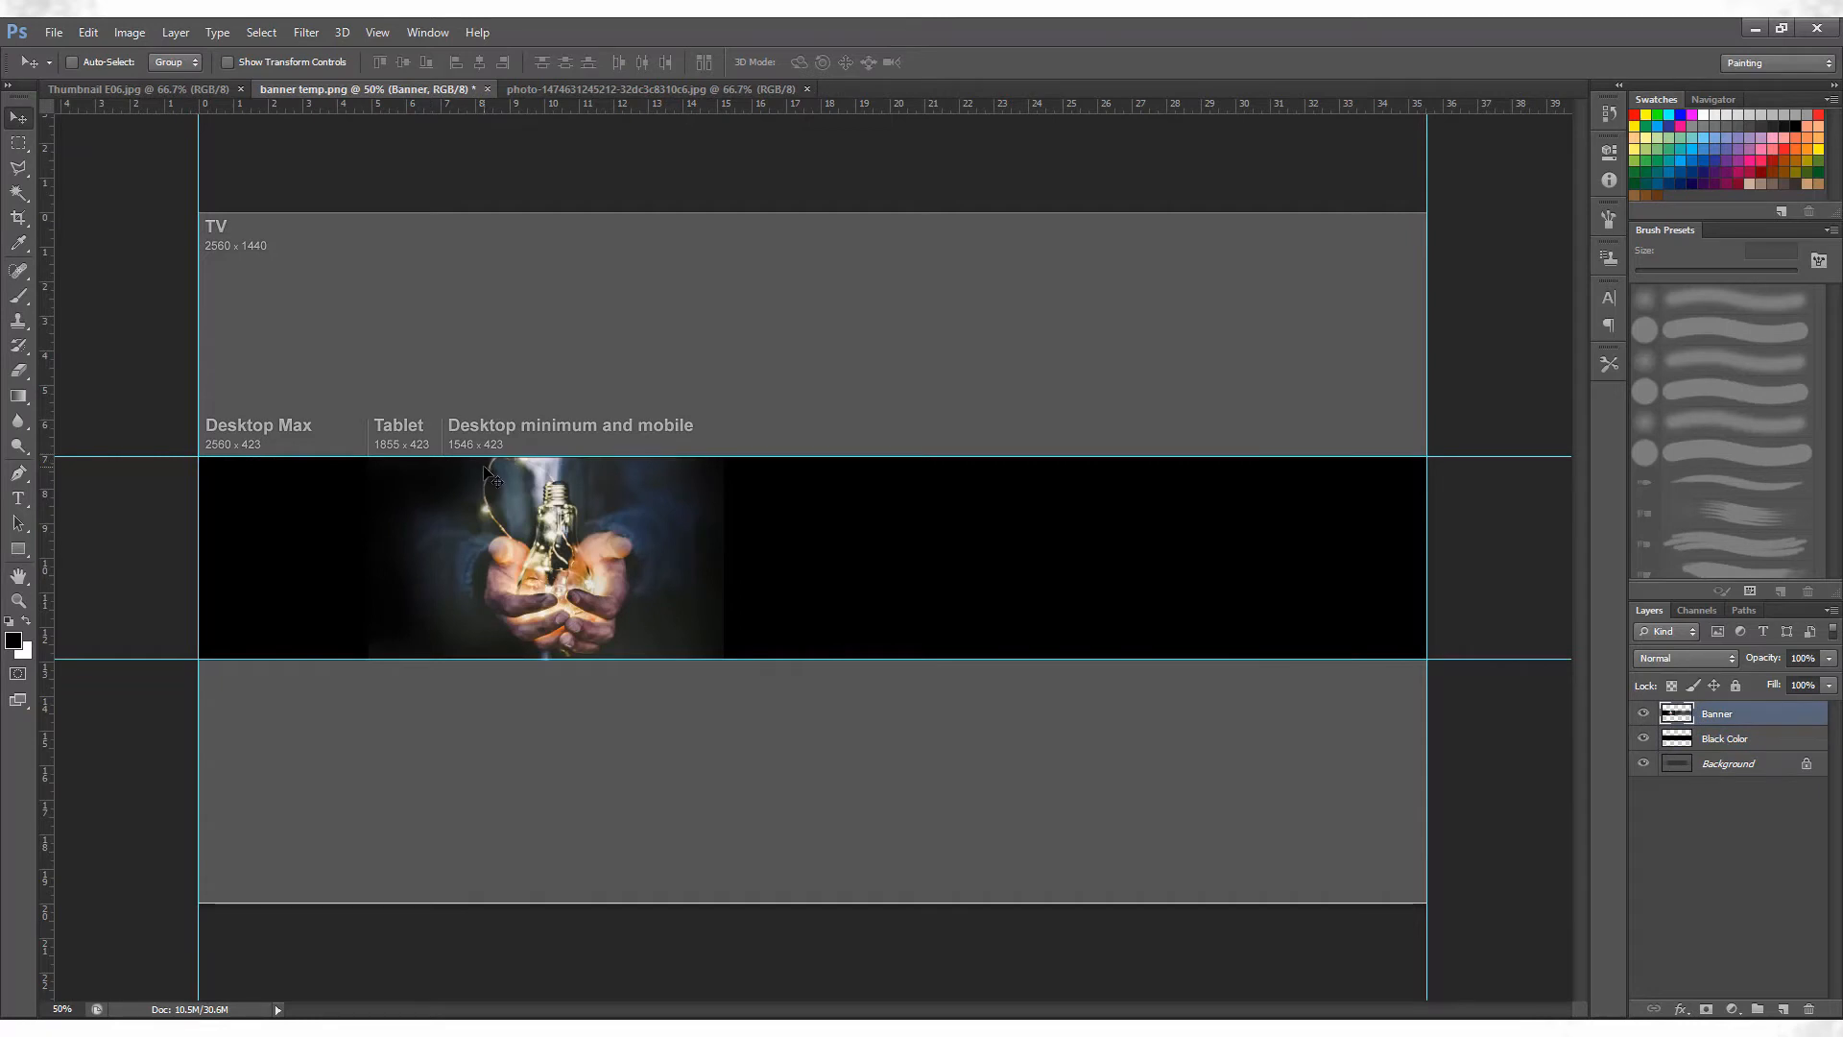
# Apply a Brightness/Contrast adjustment to the Banner layer with the contrast set to 55.
pyautogui.moveTo(596, 555)
pyautogui.mouseDown()
pyautogui.moveTo(550, 554)
pyautogui.moveTo(873, 557)
pyautogui.moveTo(619, 571)
pyautogui.mouseUp()
pyautogui.click(123, 35)
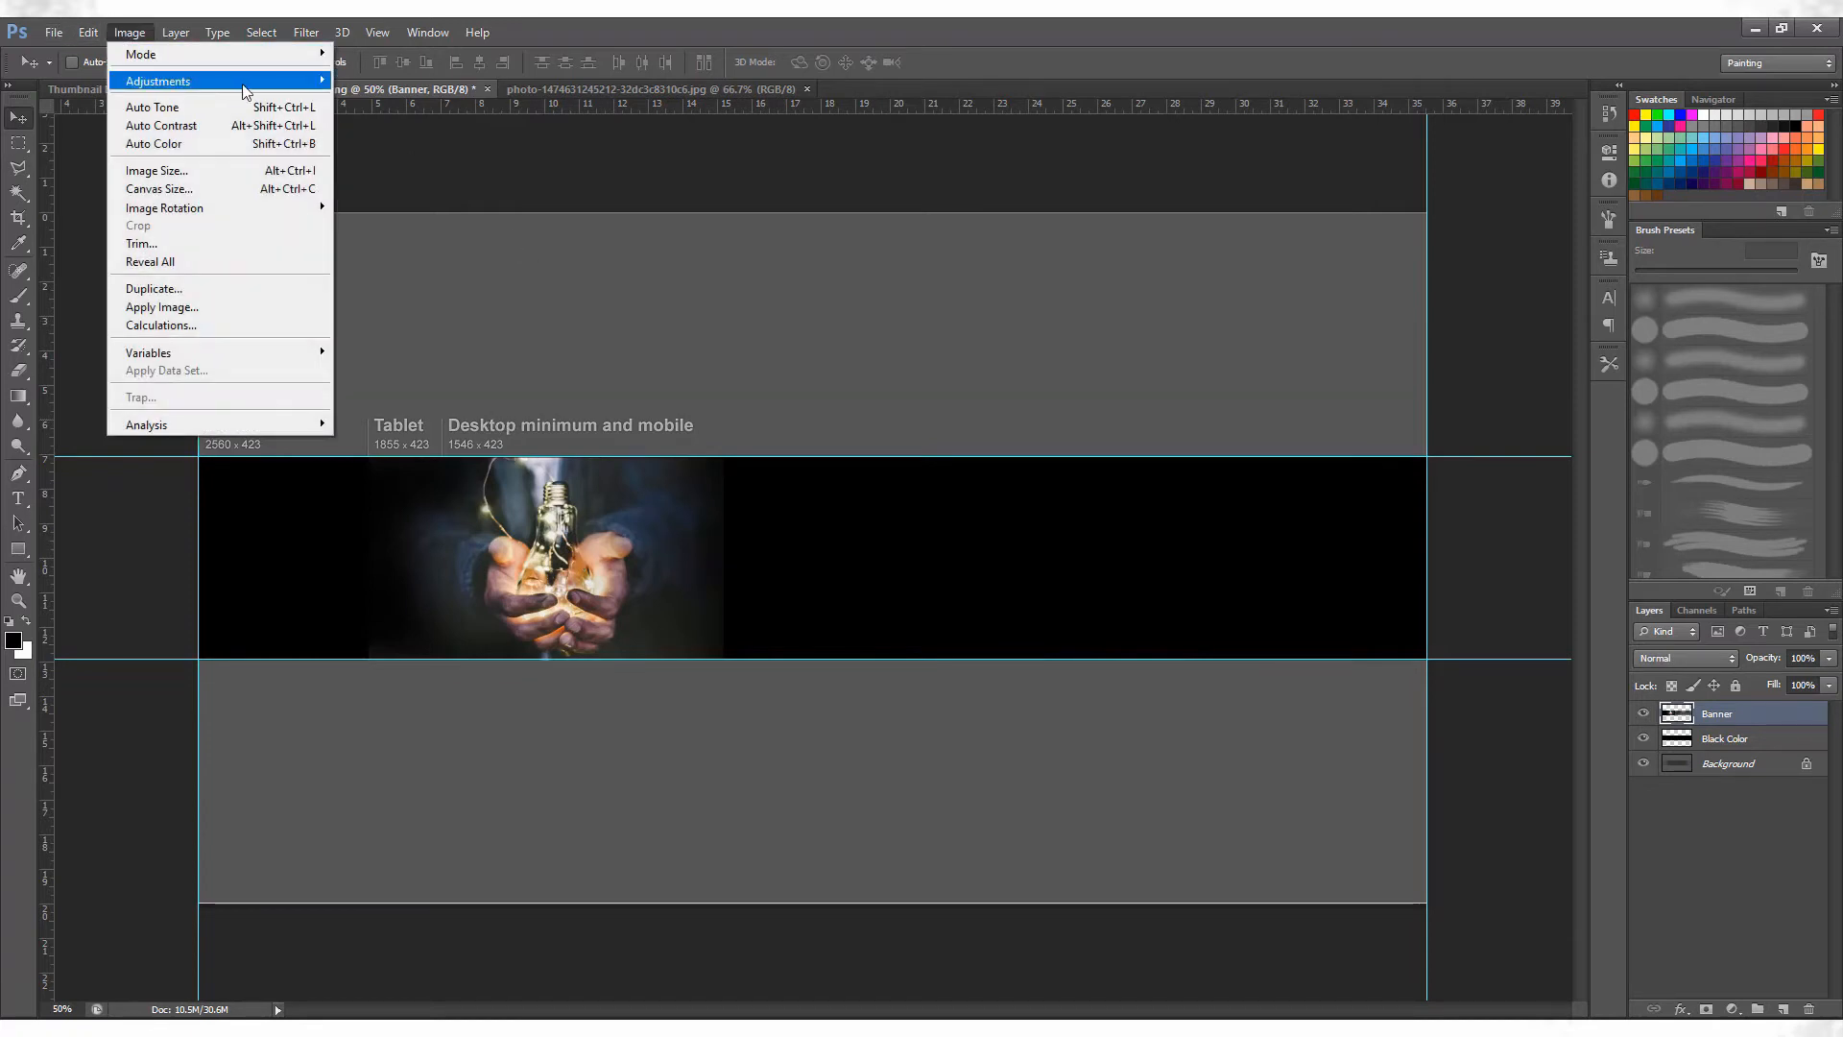
pyautogui.moveTo(164, 81)
pyautogui.click(394, 81)
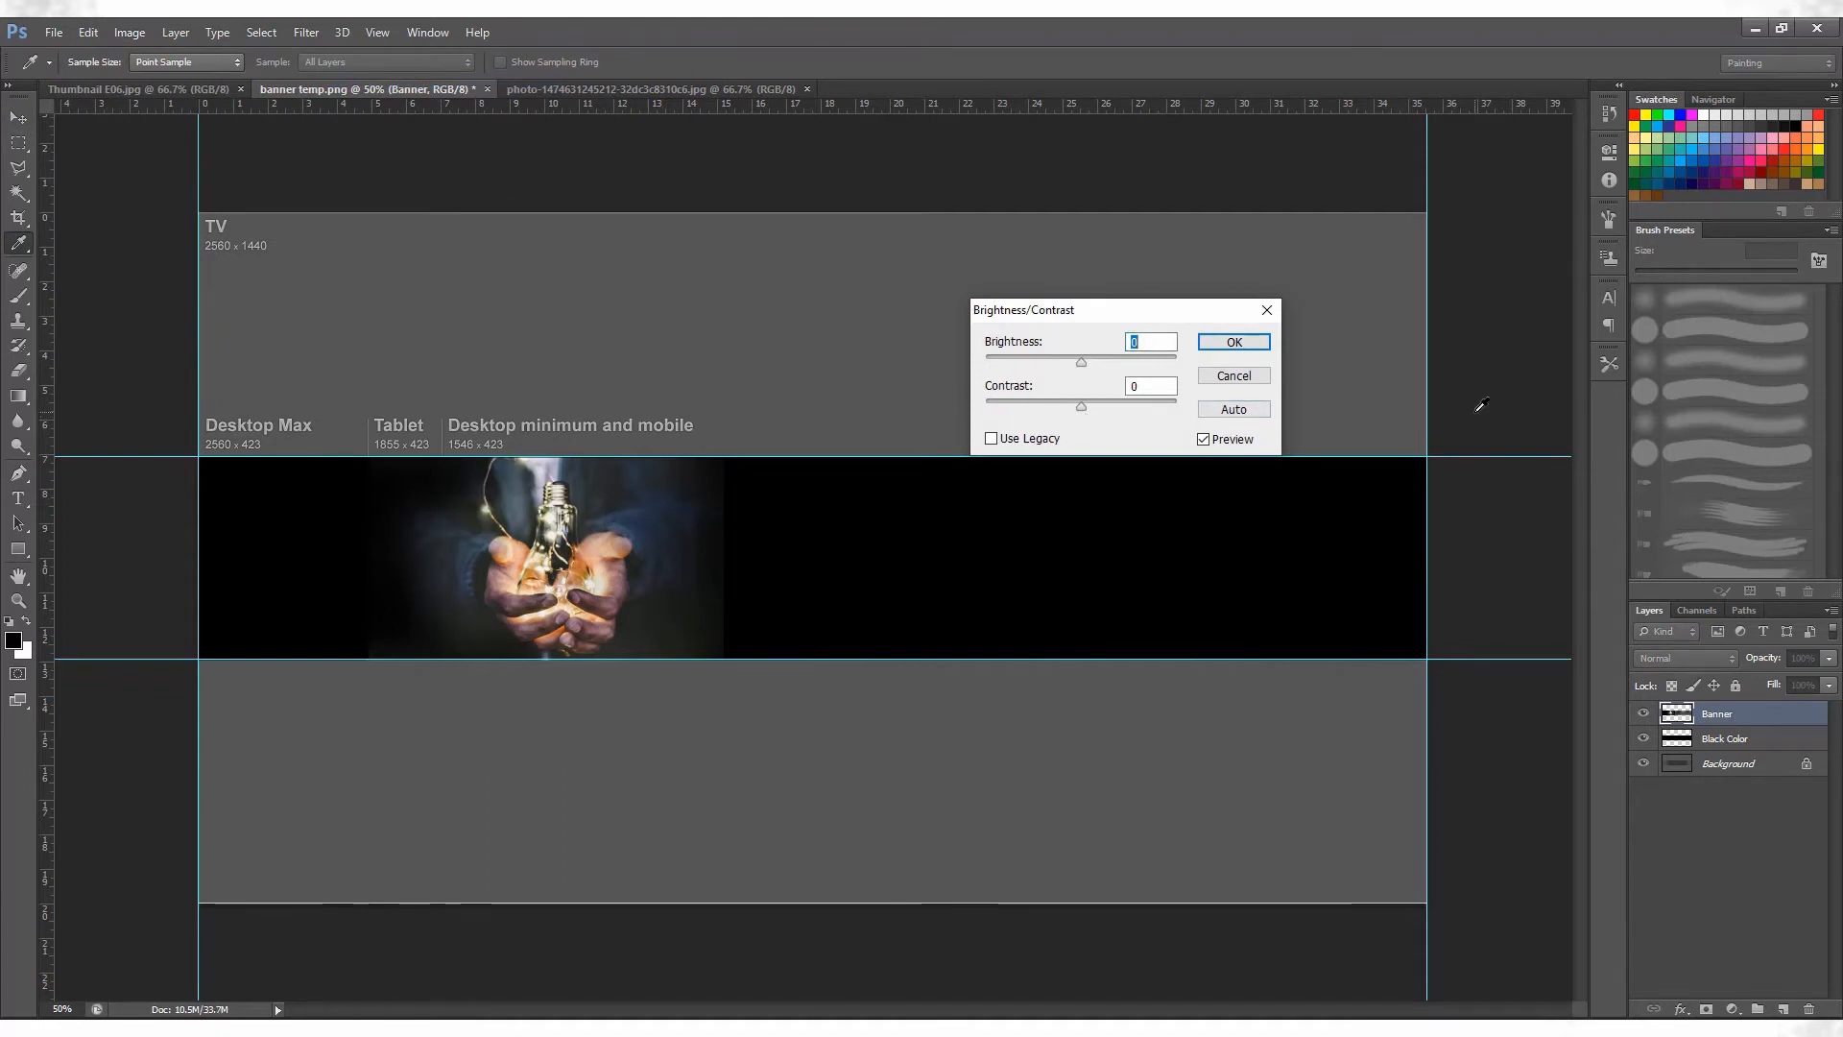
pyautogui.click(1069, 407)
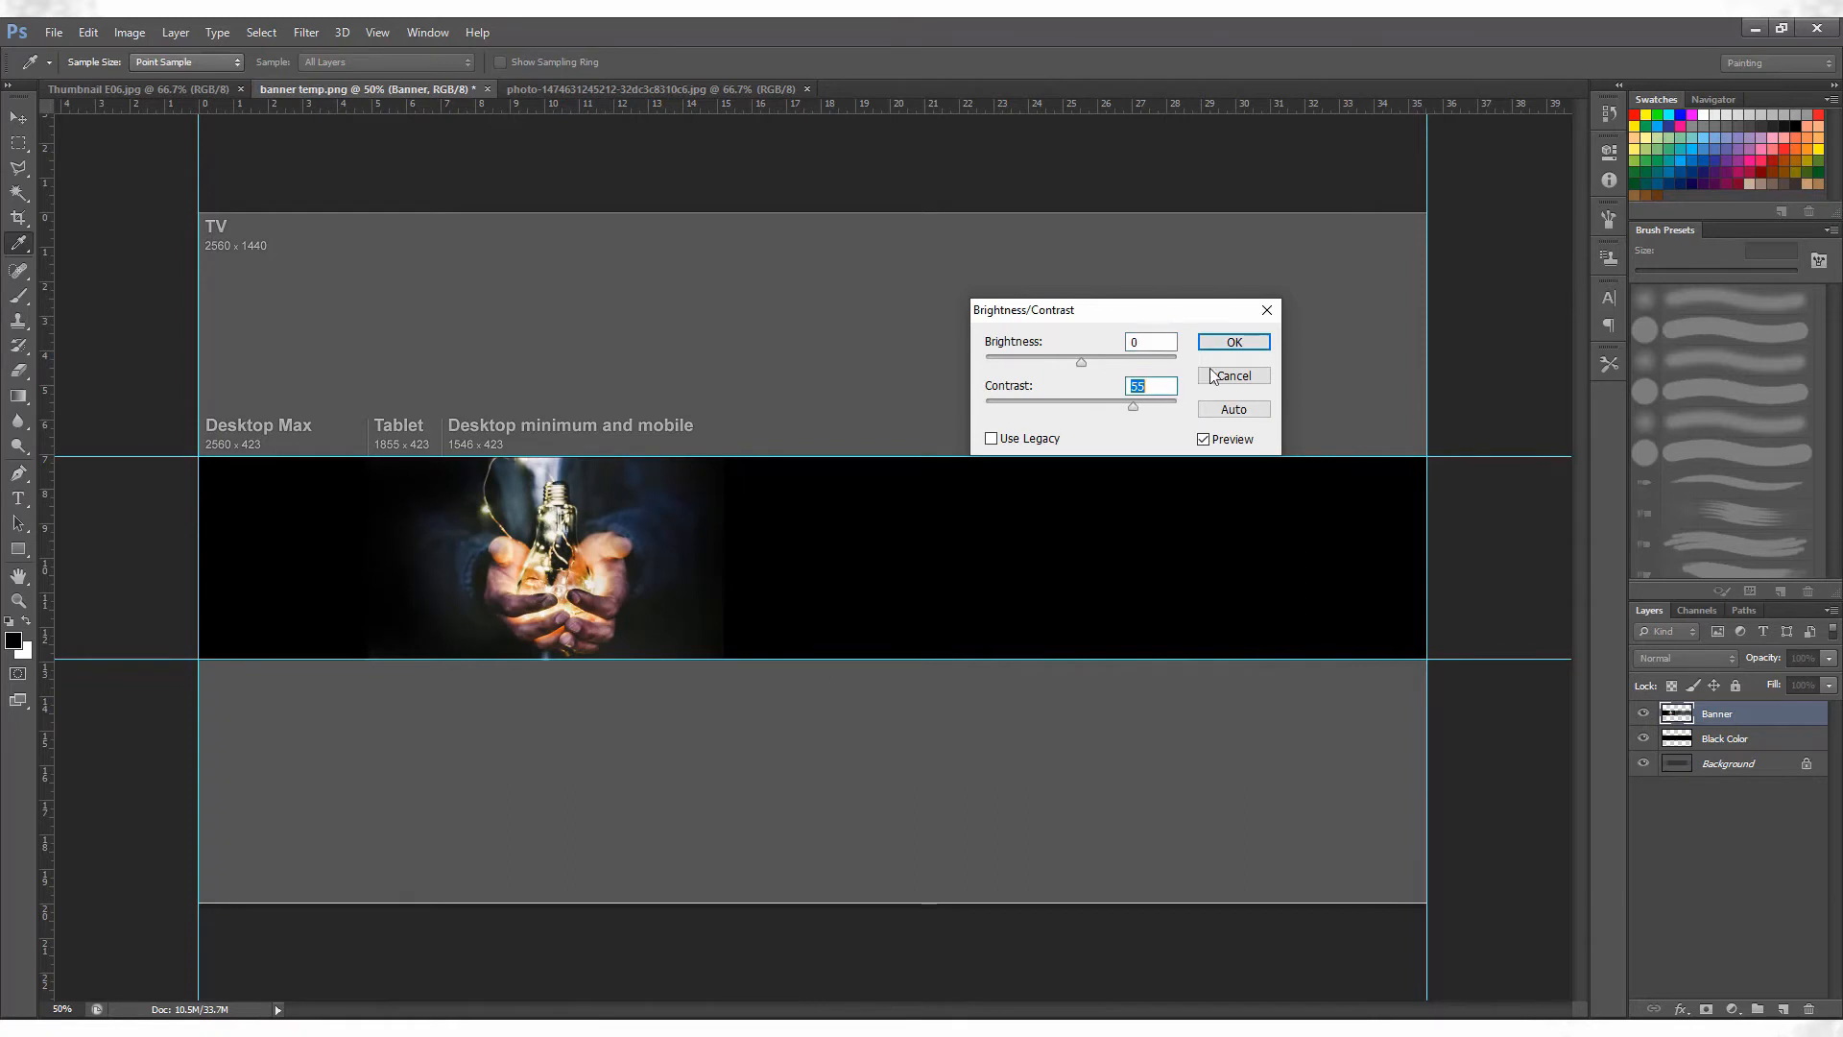
pyautogui.click(1234, 342)
pyautogui.press('v')
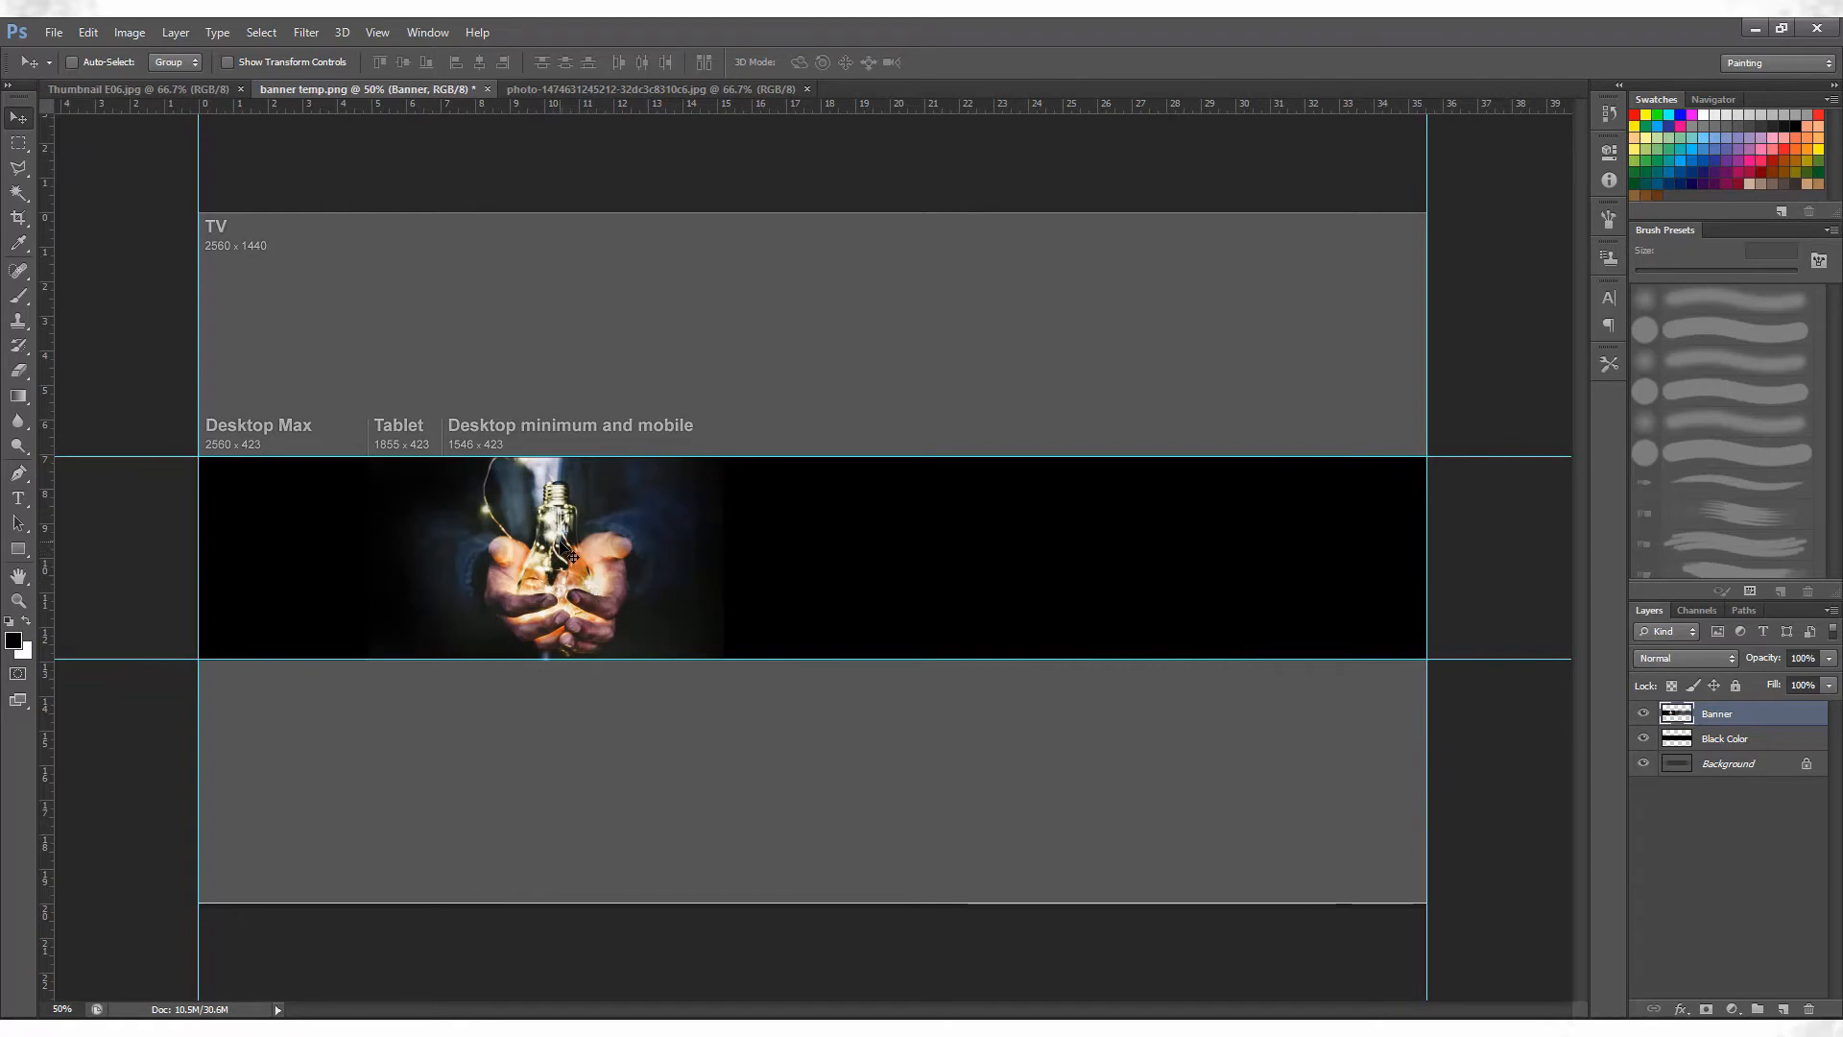
# Add the white text "NON-PROFESSIONAL" in Bebas Neue on the right part of the black band.
pyautogui.press('e')
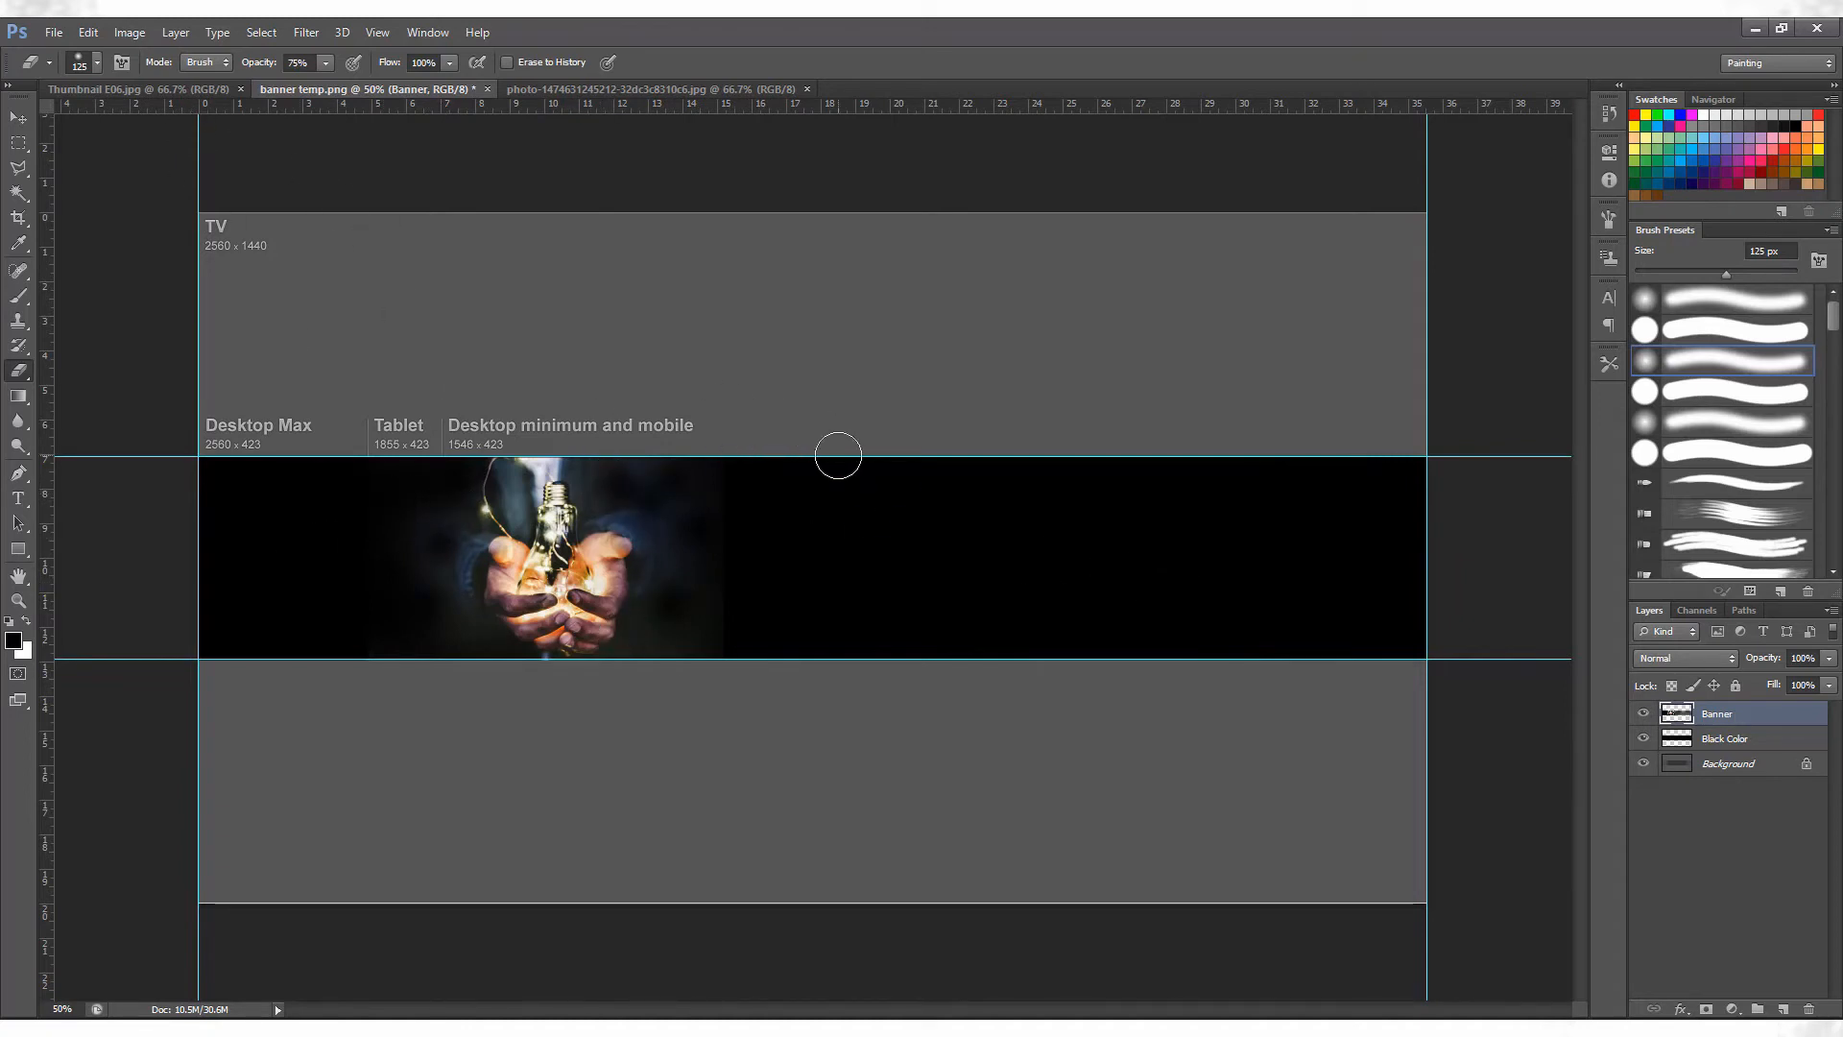
pyautogui.click(17, 498)
pyautogui.click(779, 519)
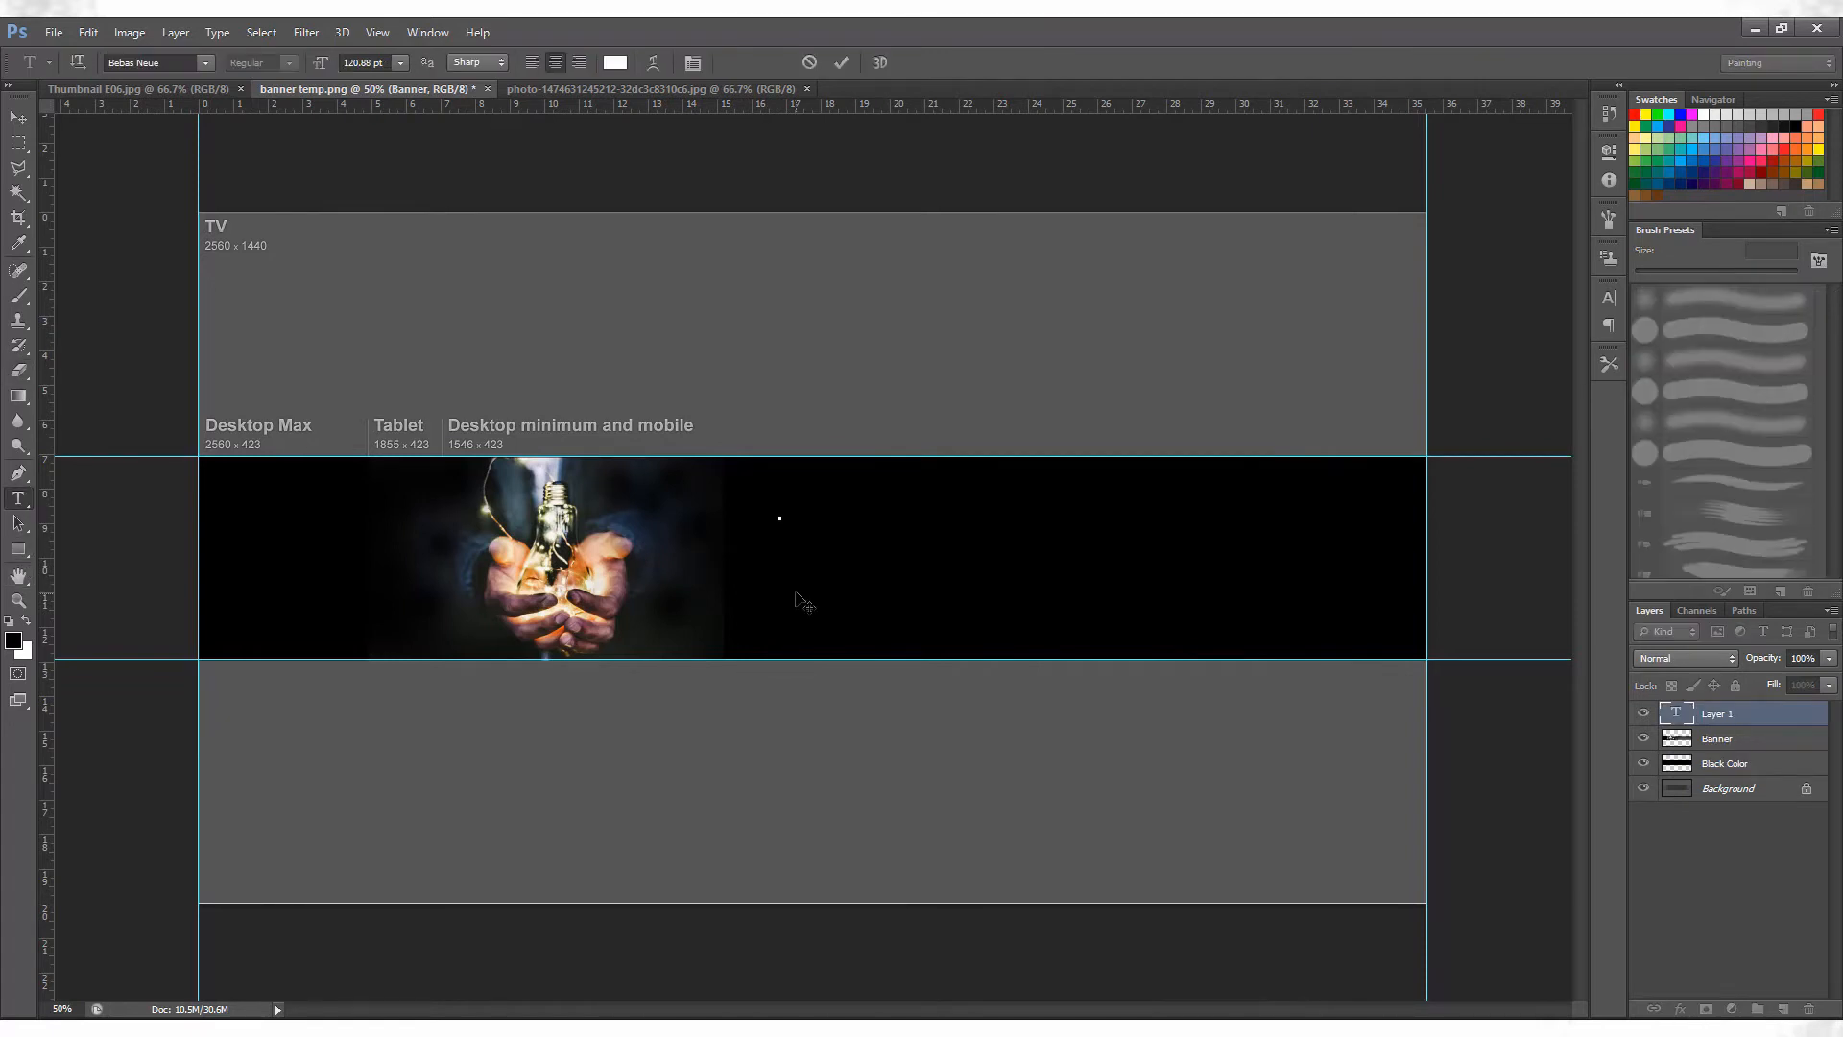
pyautogui.write('NON-PROFESSIONAL')
pyautogui.moveTo(835, 538); pyautogui.dragTo(1190, 555)
pyautogui.hotkey('ctrl', 'Return')
# Hide the Banner and Black Color layers so the template's safe area shows behind the title.
pyautogui.click(1692, 745)
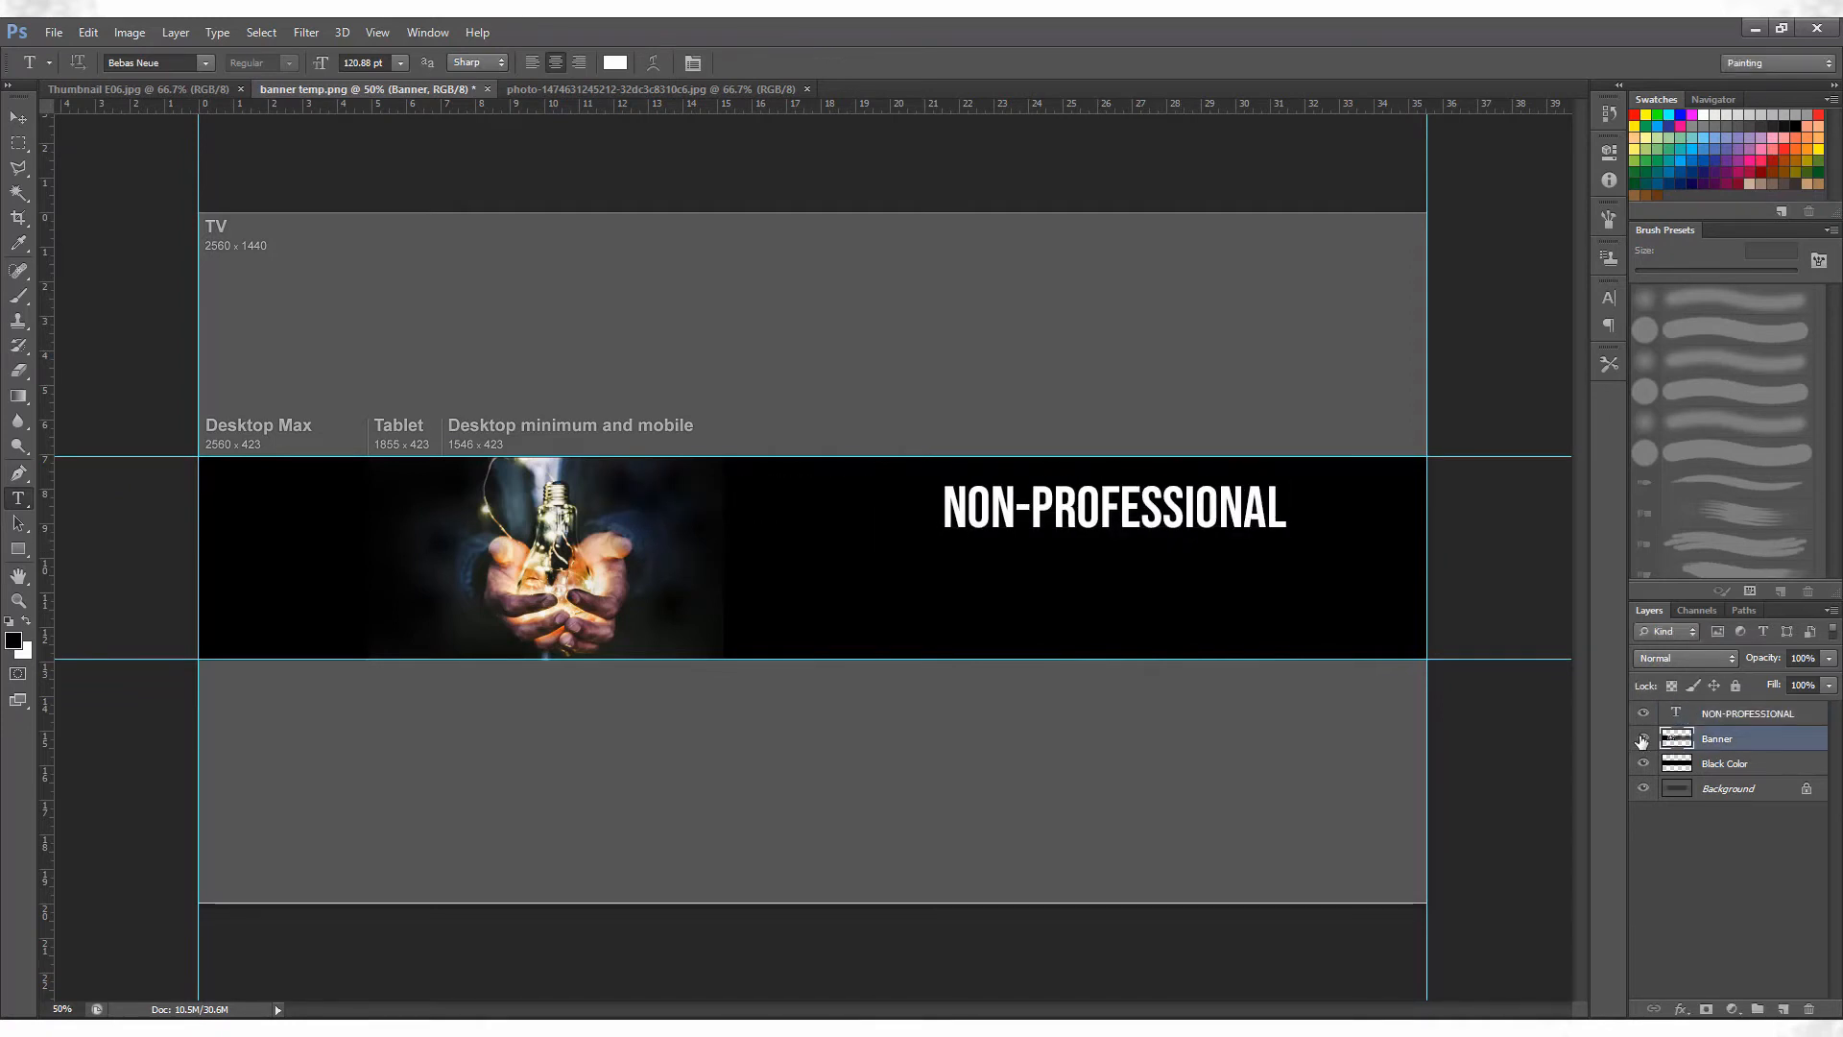
pyautogui.click(1644, 739)
pyautogui.click(1643, 763)
pyautogui.press('v')
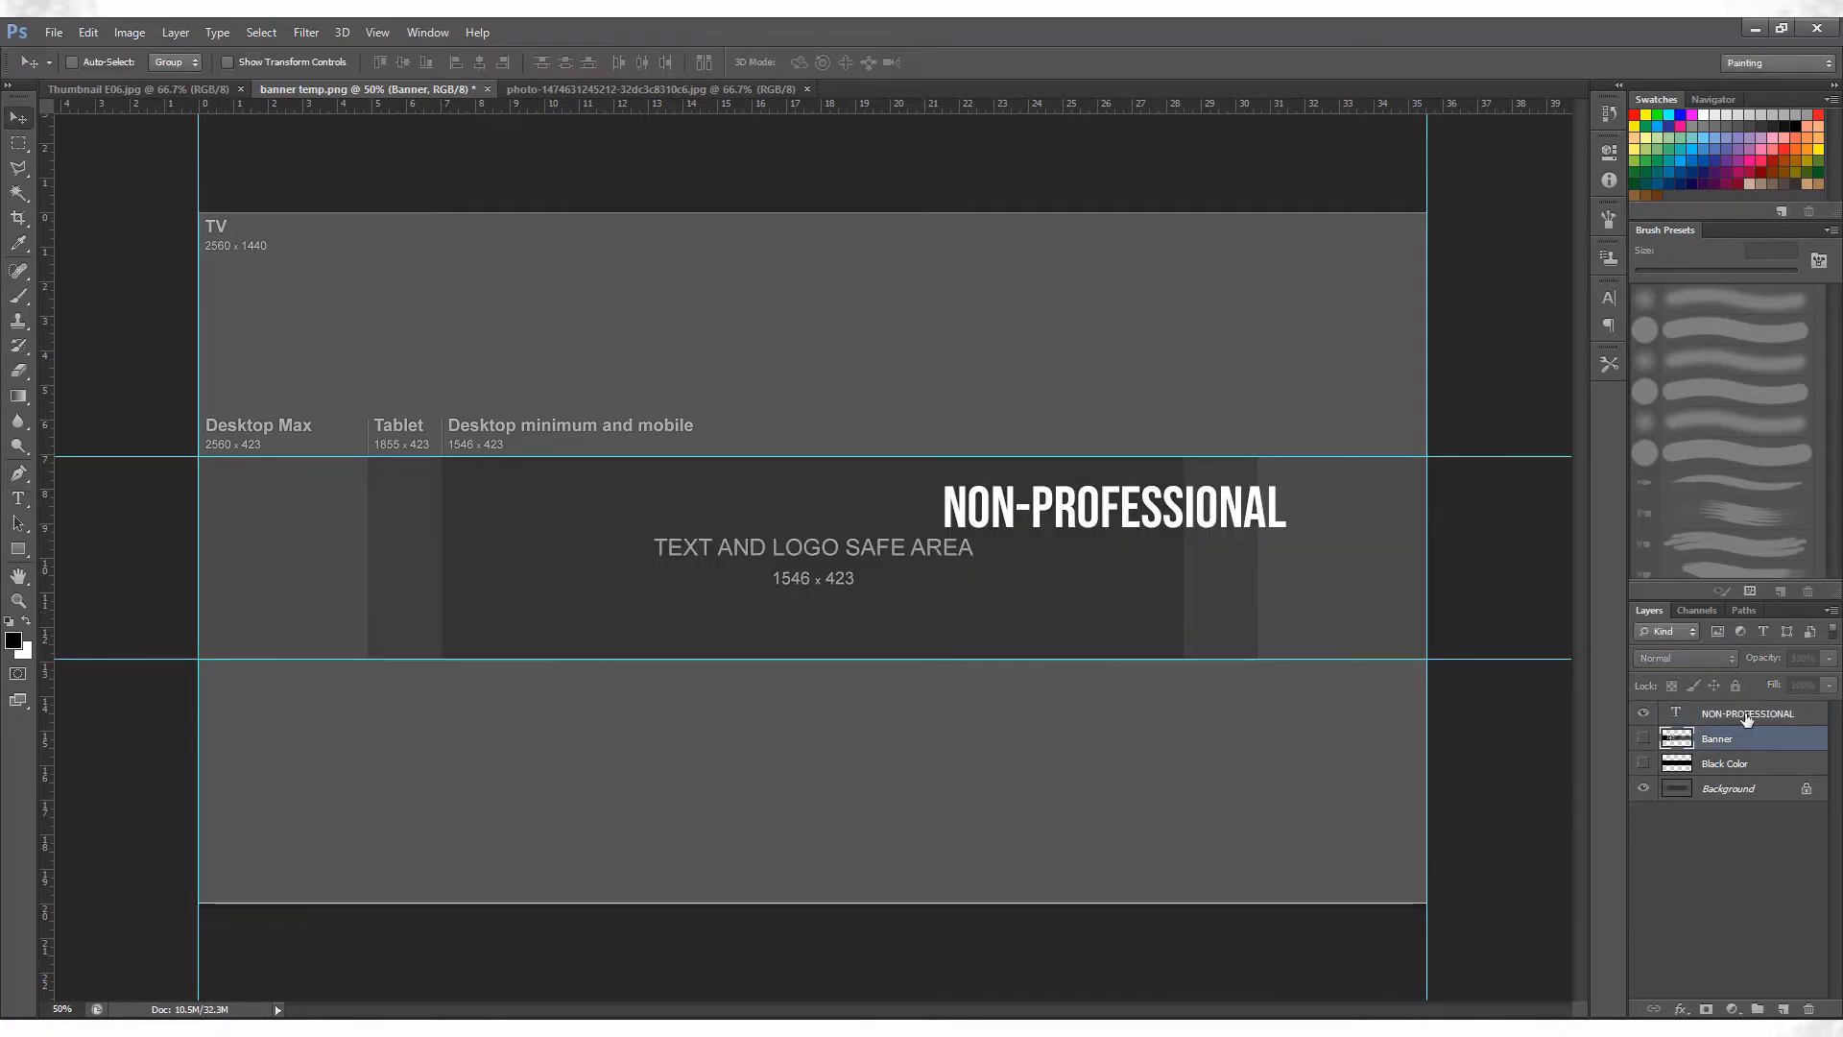
# Fit the NON-PROFESSIONAL title into the tablet area's upper right corner, scaled to about 85 pt, and show Banner and Black Color again.
pyautogui.hotkey('alt', ']')
pyautogui.moveTo(1189, 519); pyautogui.dragTo(1151, 503)
pyautogui.hotkey('ctrl', 't')
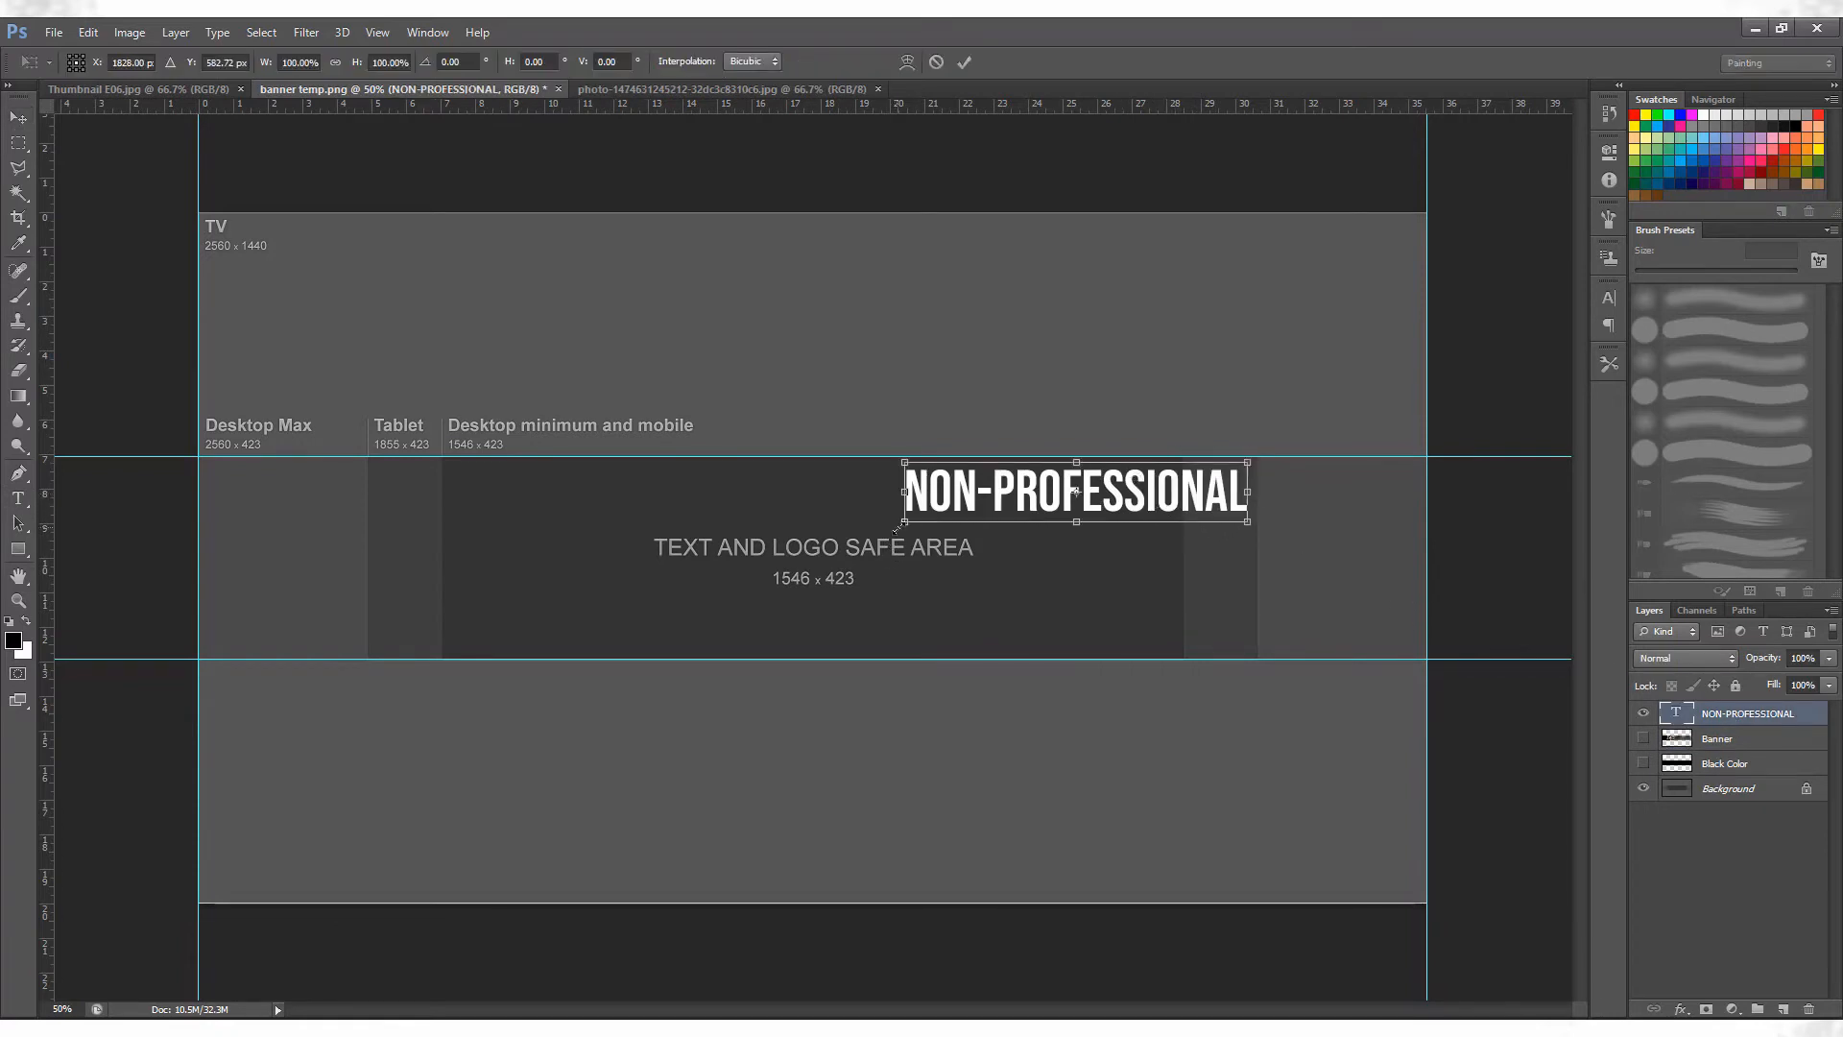
pyautogui.moveTo(899, 525); pyautogui.dragTo(1008, 504)
pyautogui.press('Return')
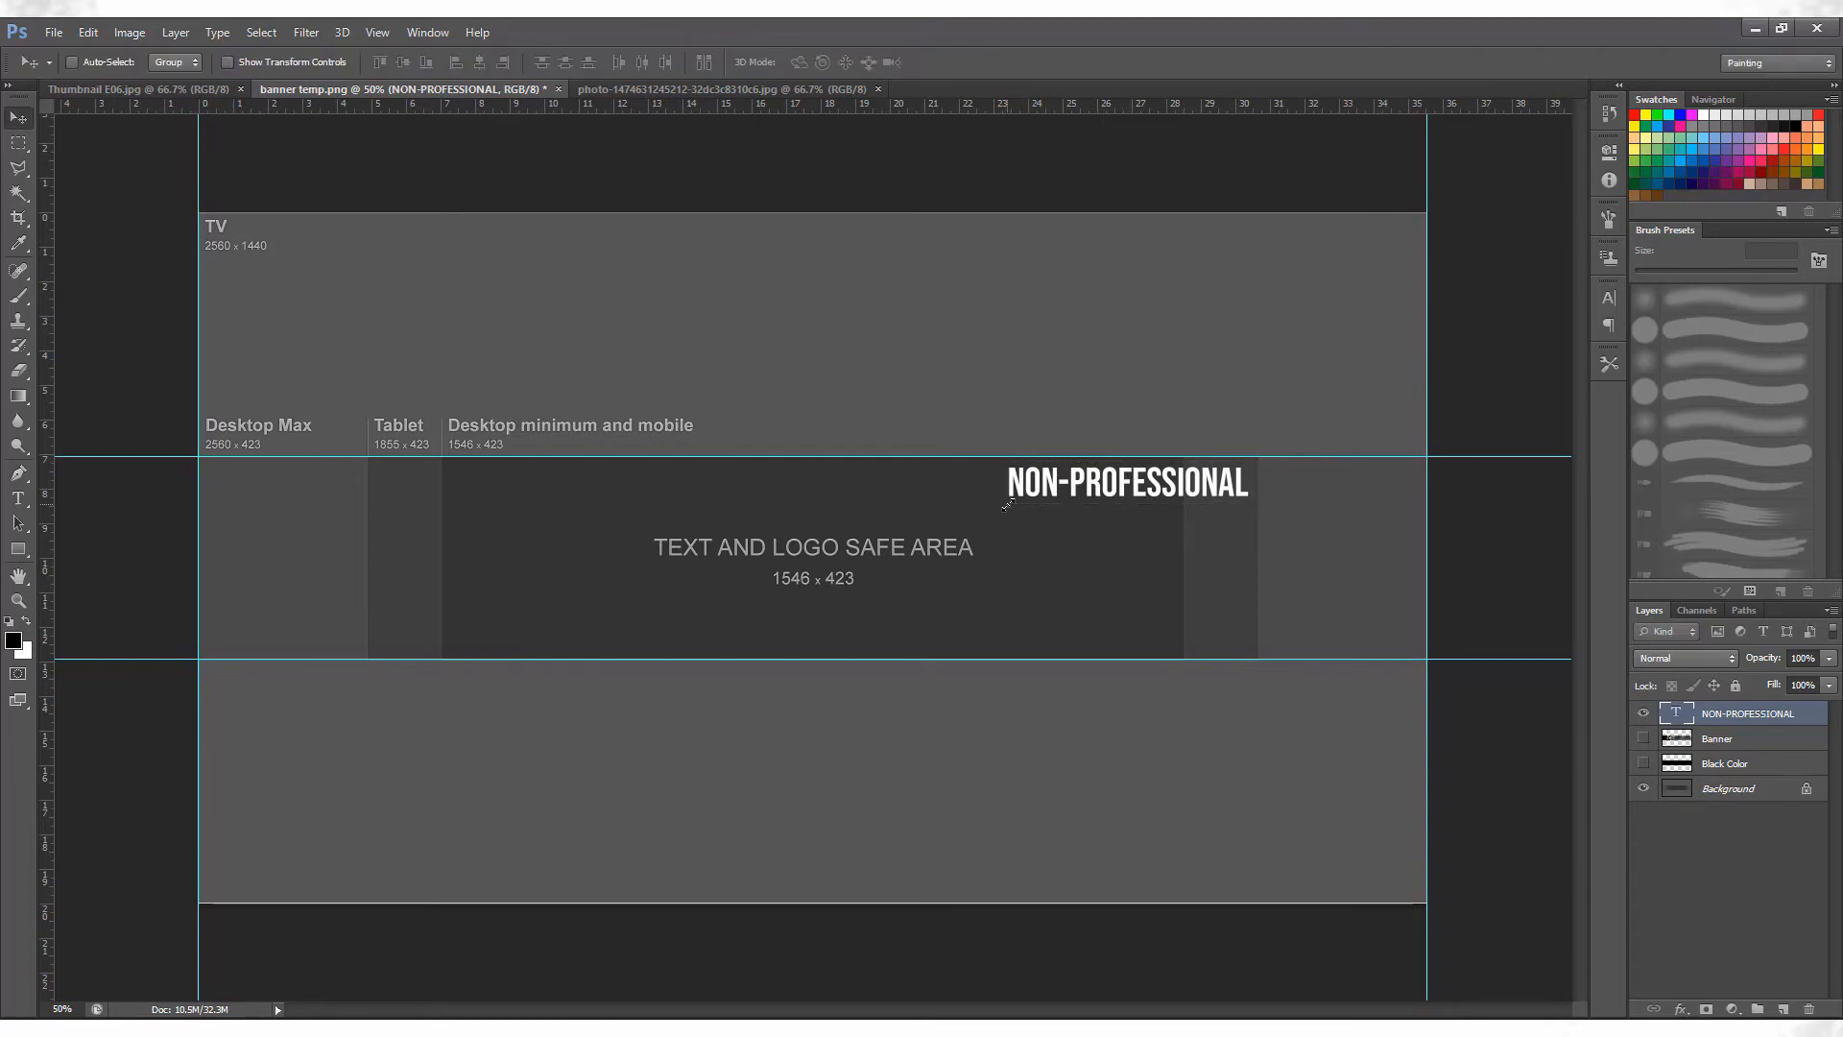
pyautogui.click(1642, 738)
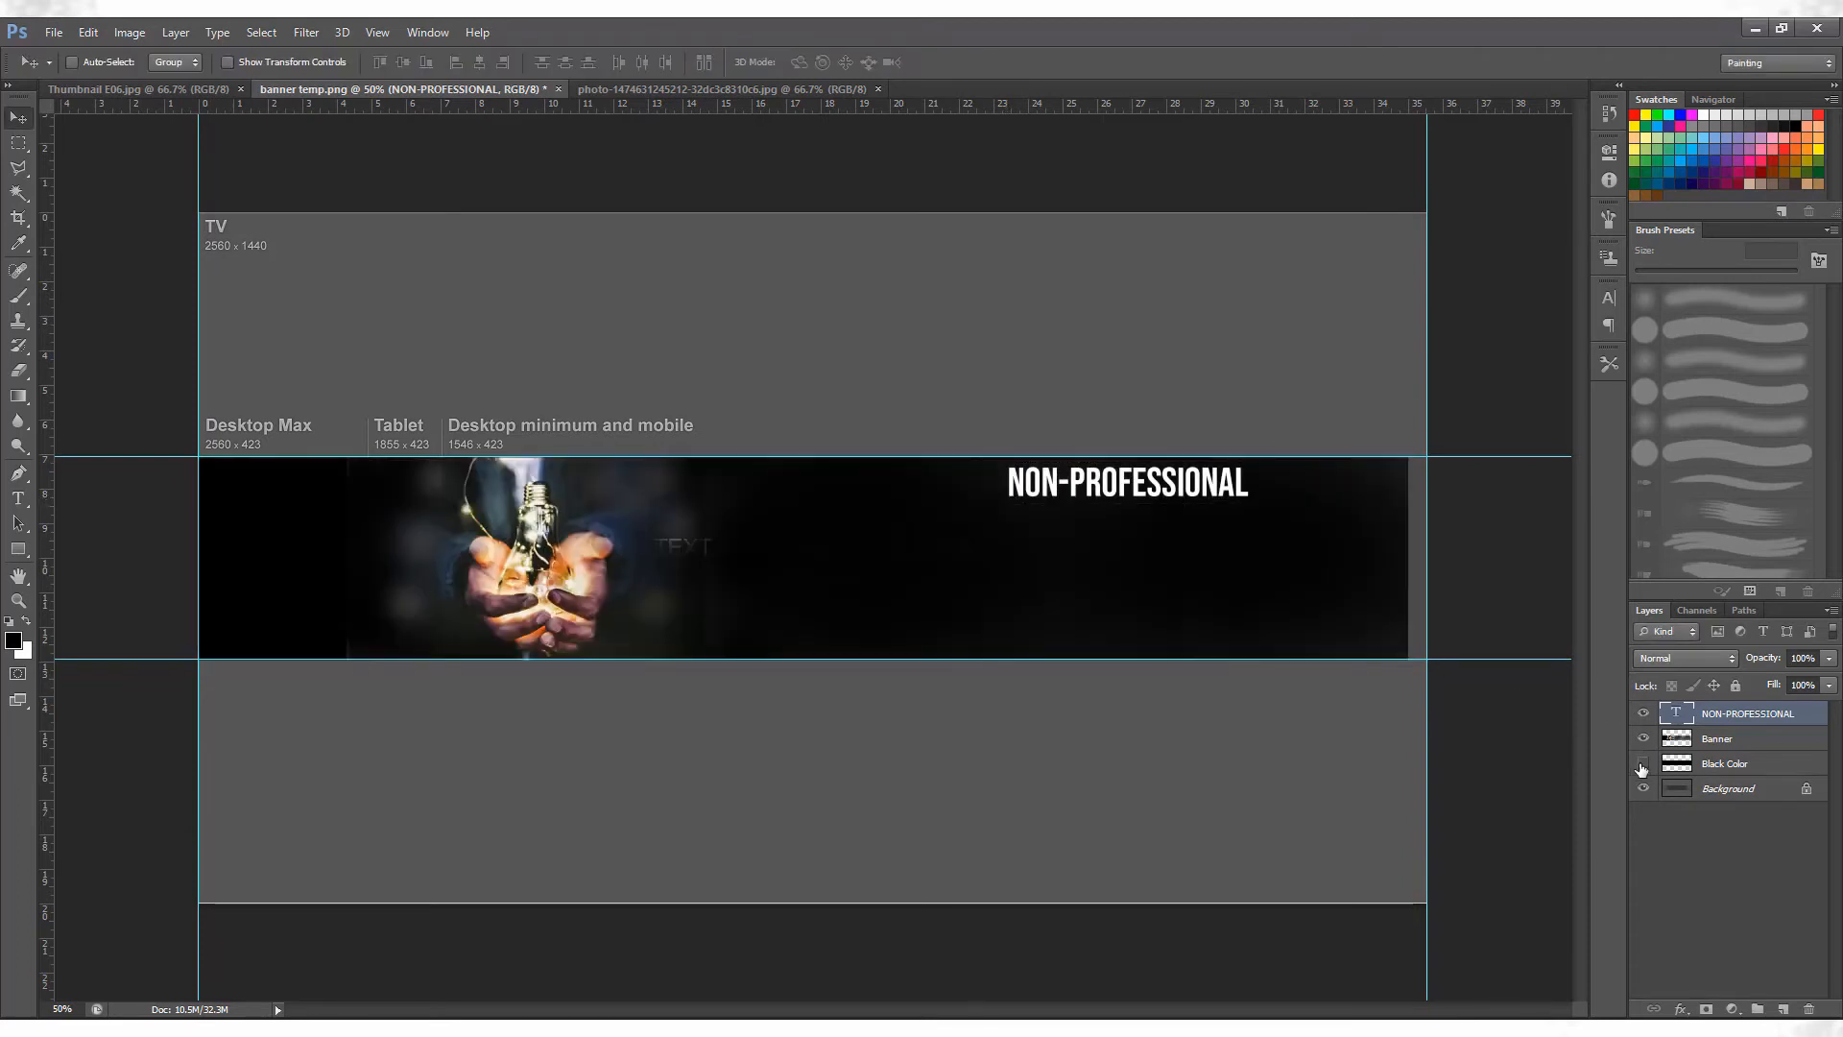
pyautogui.click(1641, 764)
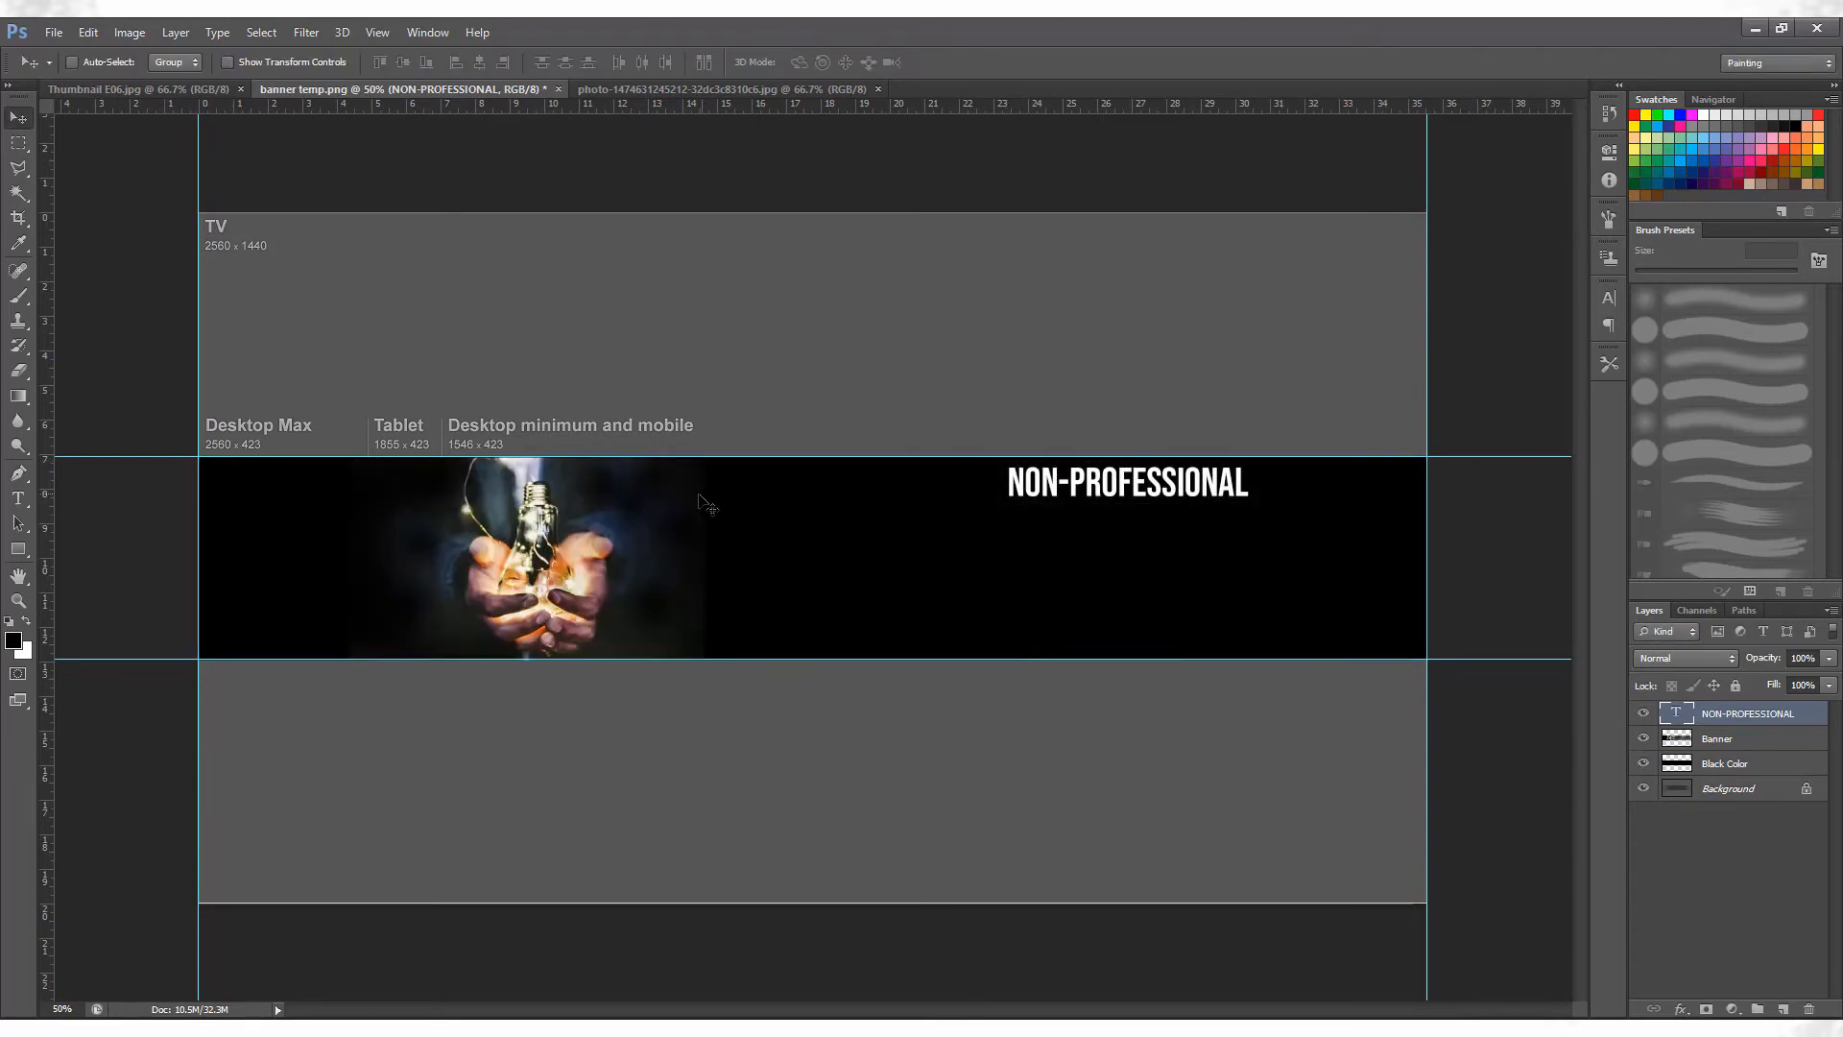
# Add the text line "YOU DON'T HAVE TO BE A PRO TO BE" on the black band below the NON-PROFESSIONAL title.
pyautogui.press('t')
pyautogui.click(960, 552)
pyautogui.write('YOU DON’T HAVE TO BE A PRO TO BE')
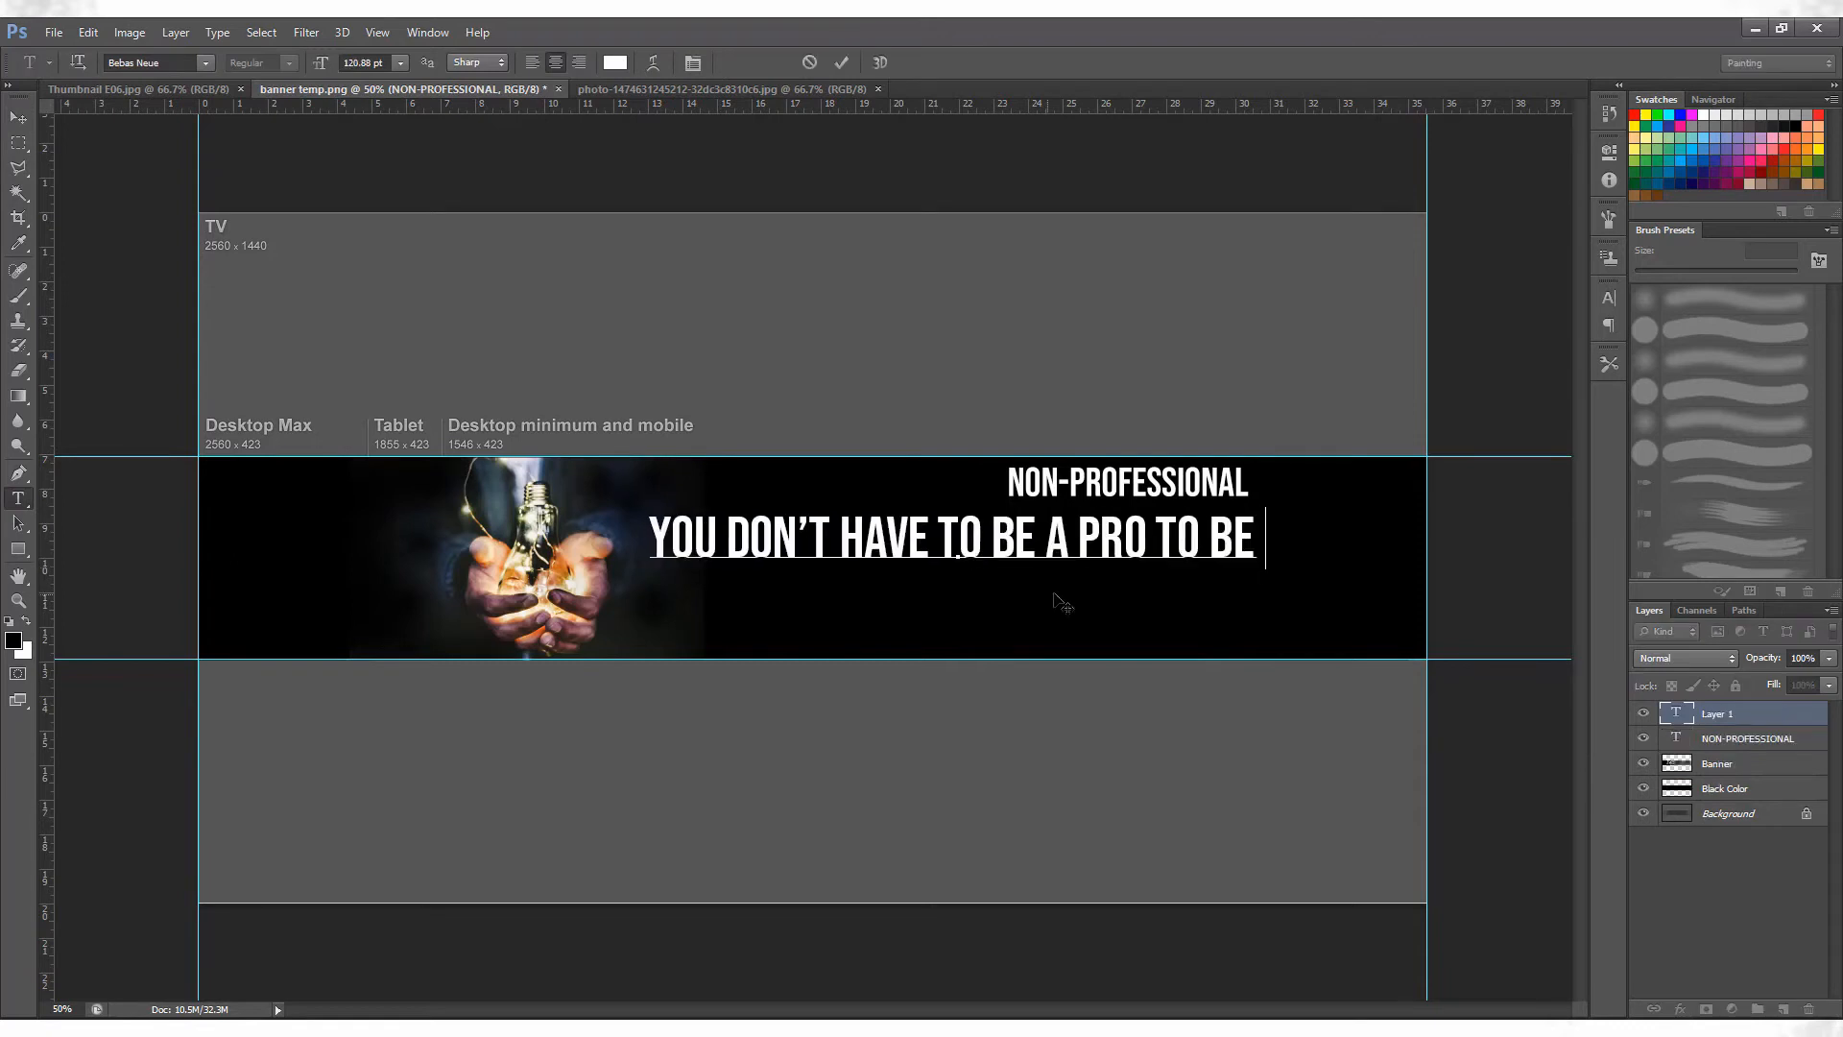
# Add the text "CREATIVE" as a separate layer centred below the slogan line.
pyautogui.click(1690, 739)
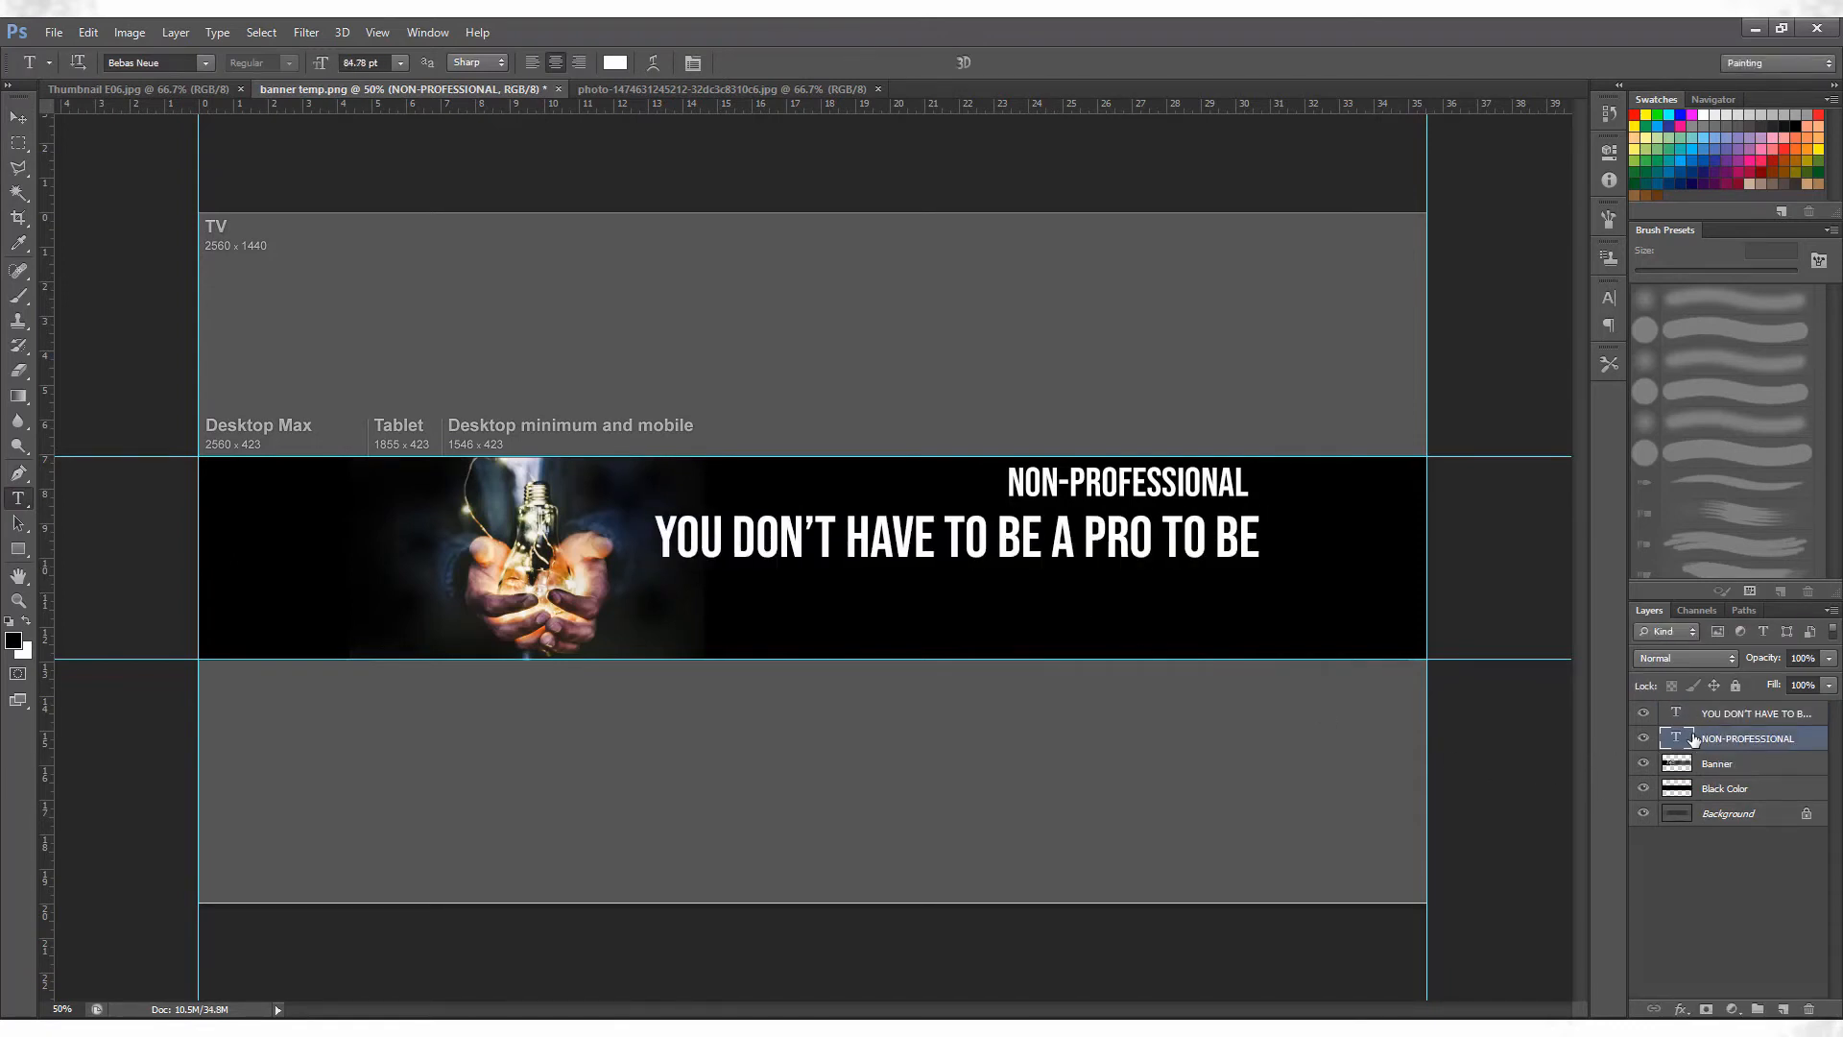
pyautogui.click(758, 614)
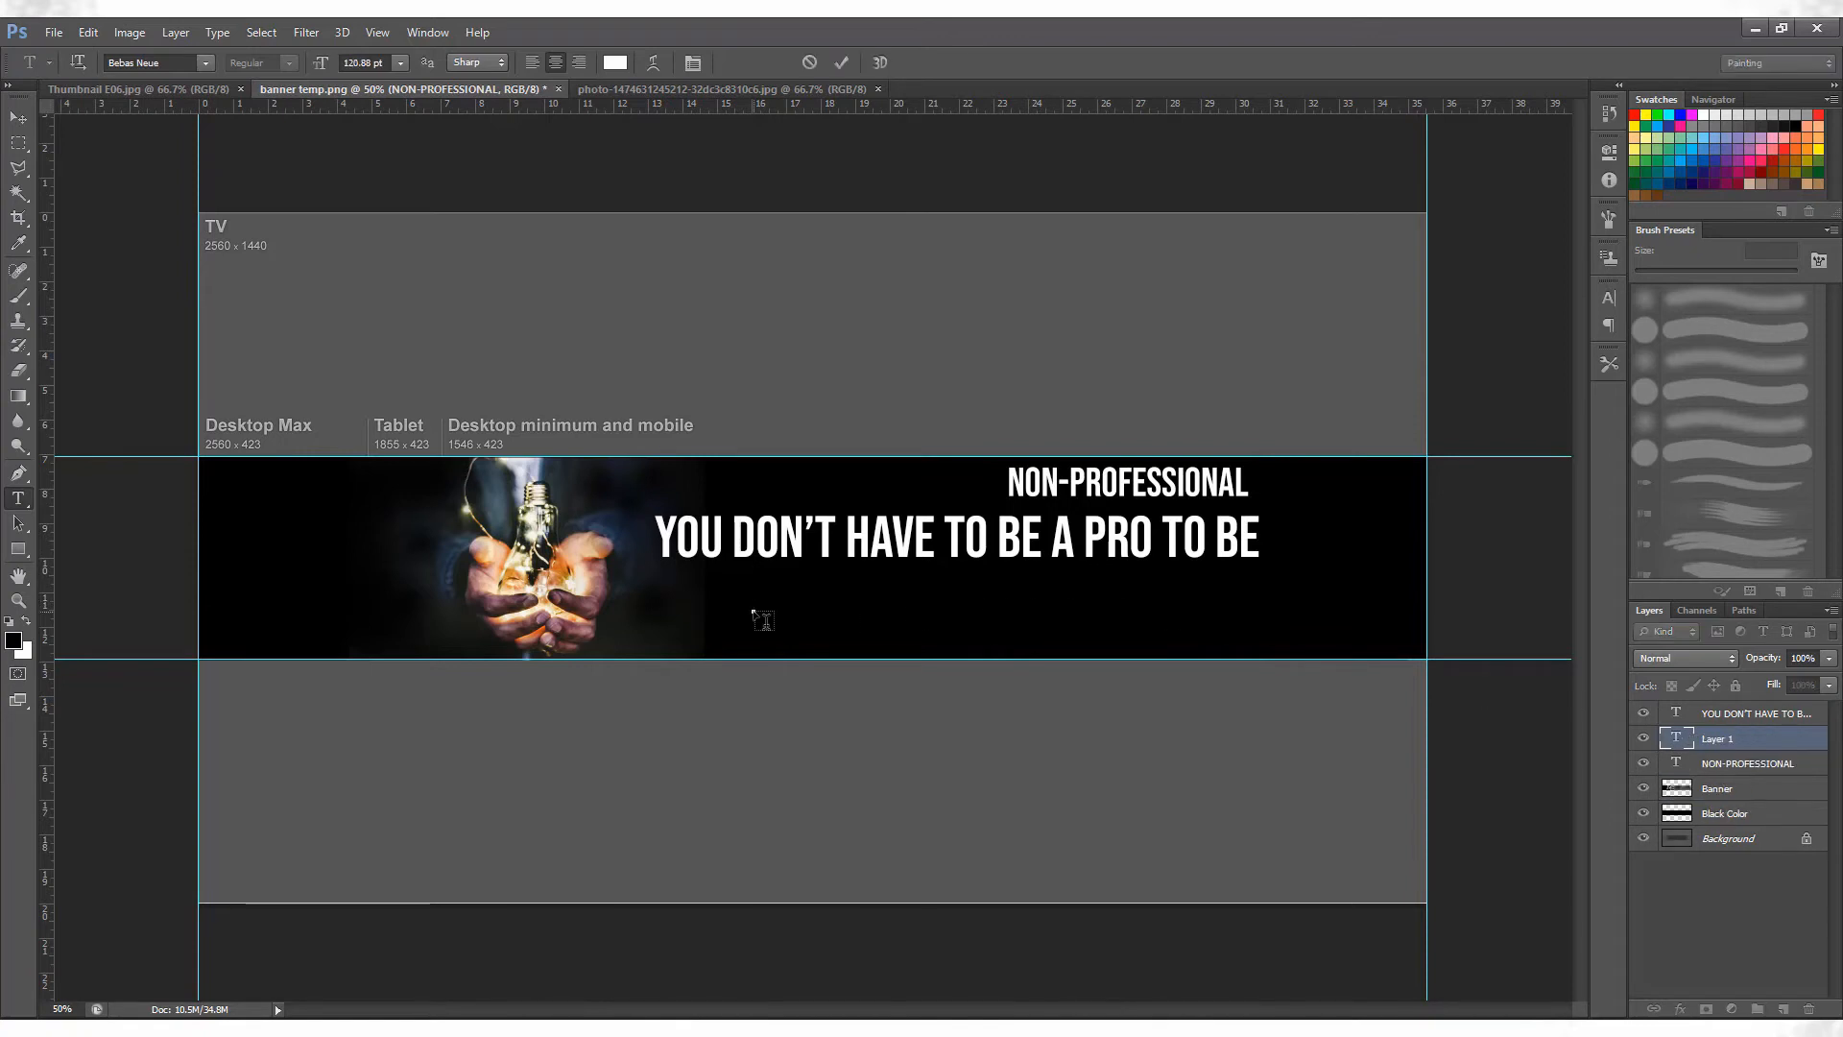
pyautogui.write('C')
pyautogui.write('REATIVE')
pyautogui.moveTo(835, 640); pyautogui.dragTo(1041, 646)
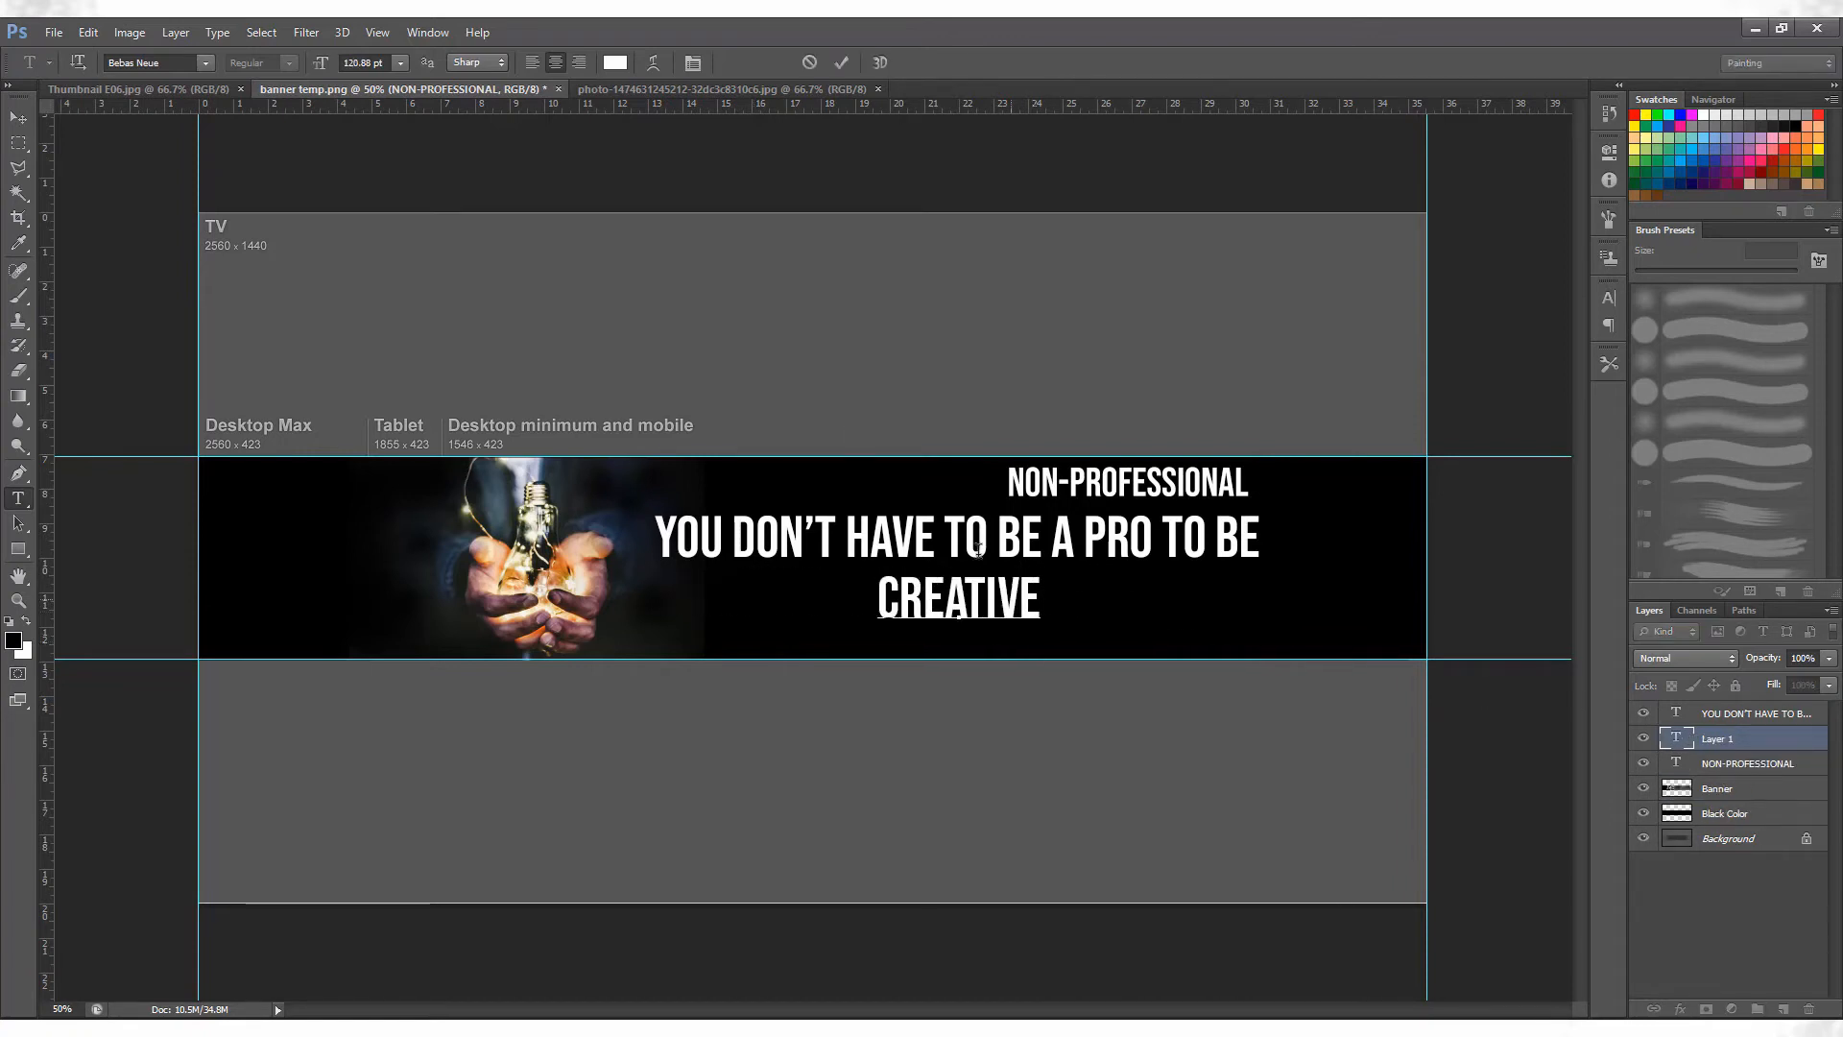
# Restyle the CREATIVE text in Arial Regular with widely spaced letters and scale it down to be narrower than the slogan line.
pyautogui.hotkey('ctrl', 'a')
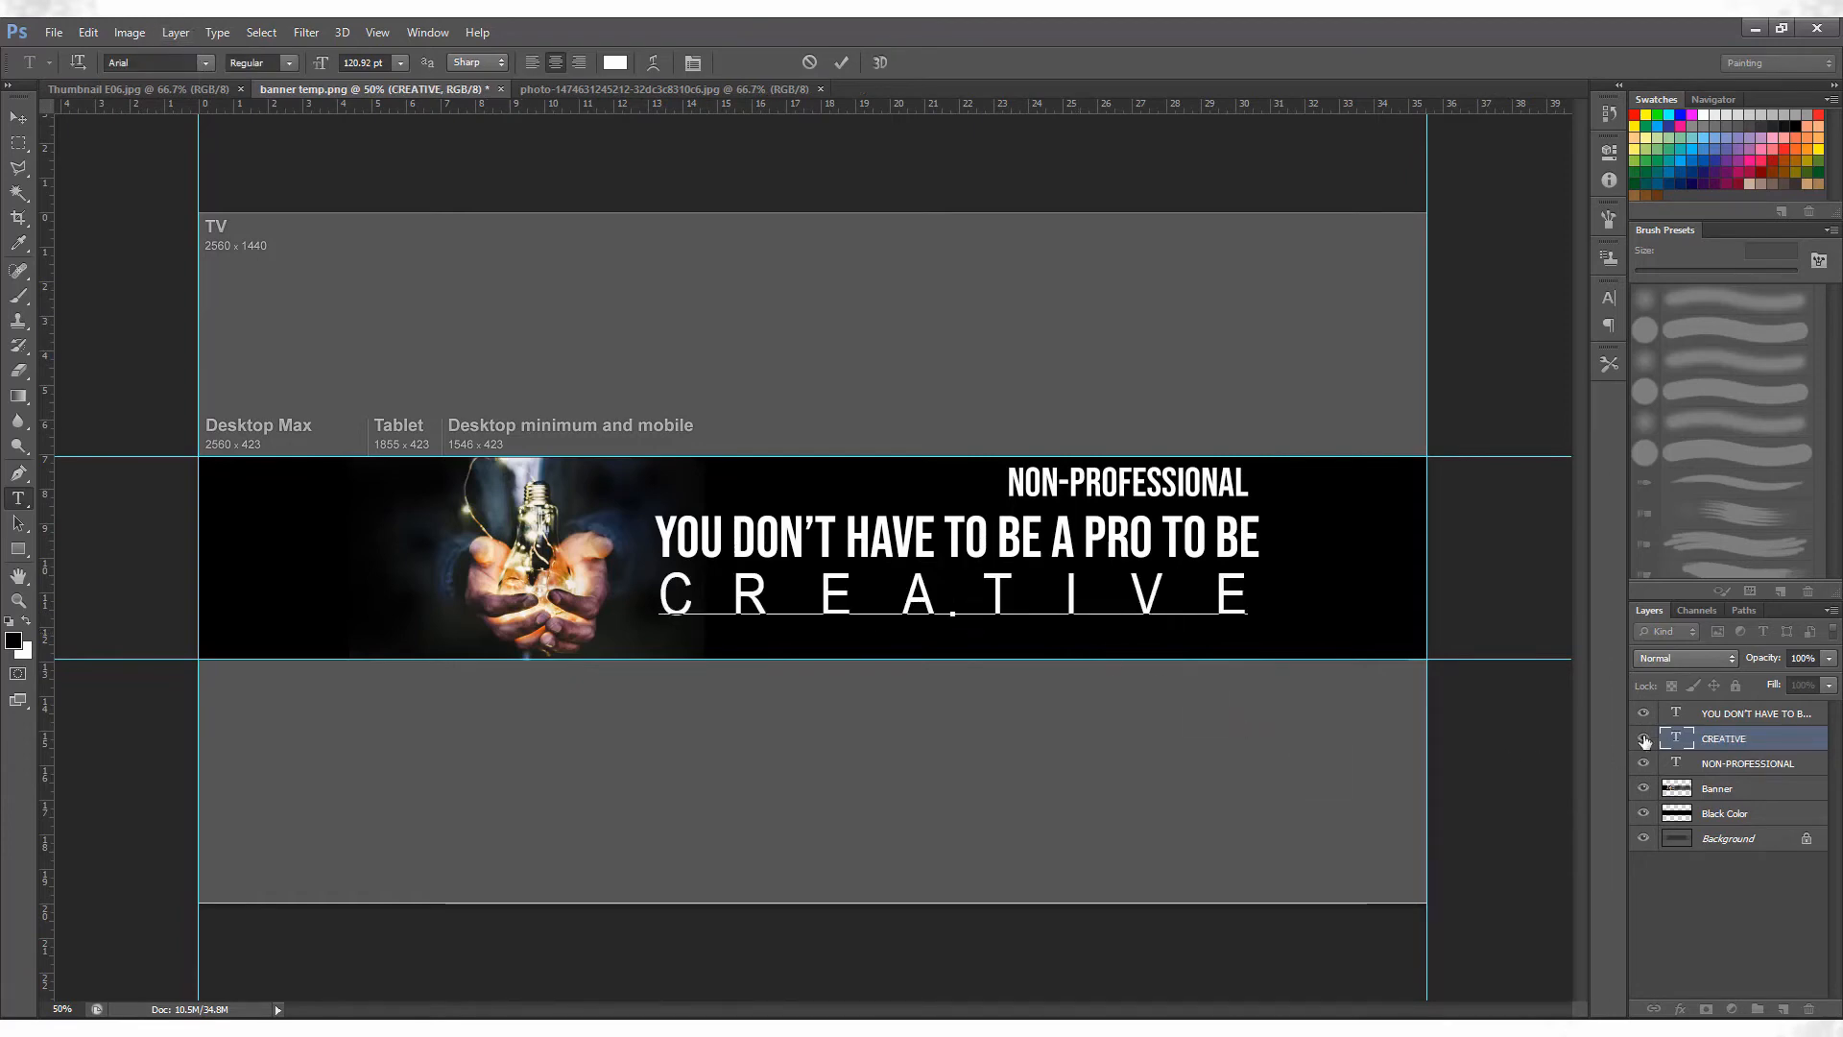
pyautogui.click(1785, 765)
pyautogui.click(1769, 740)
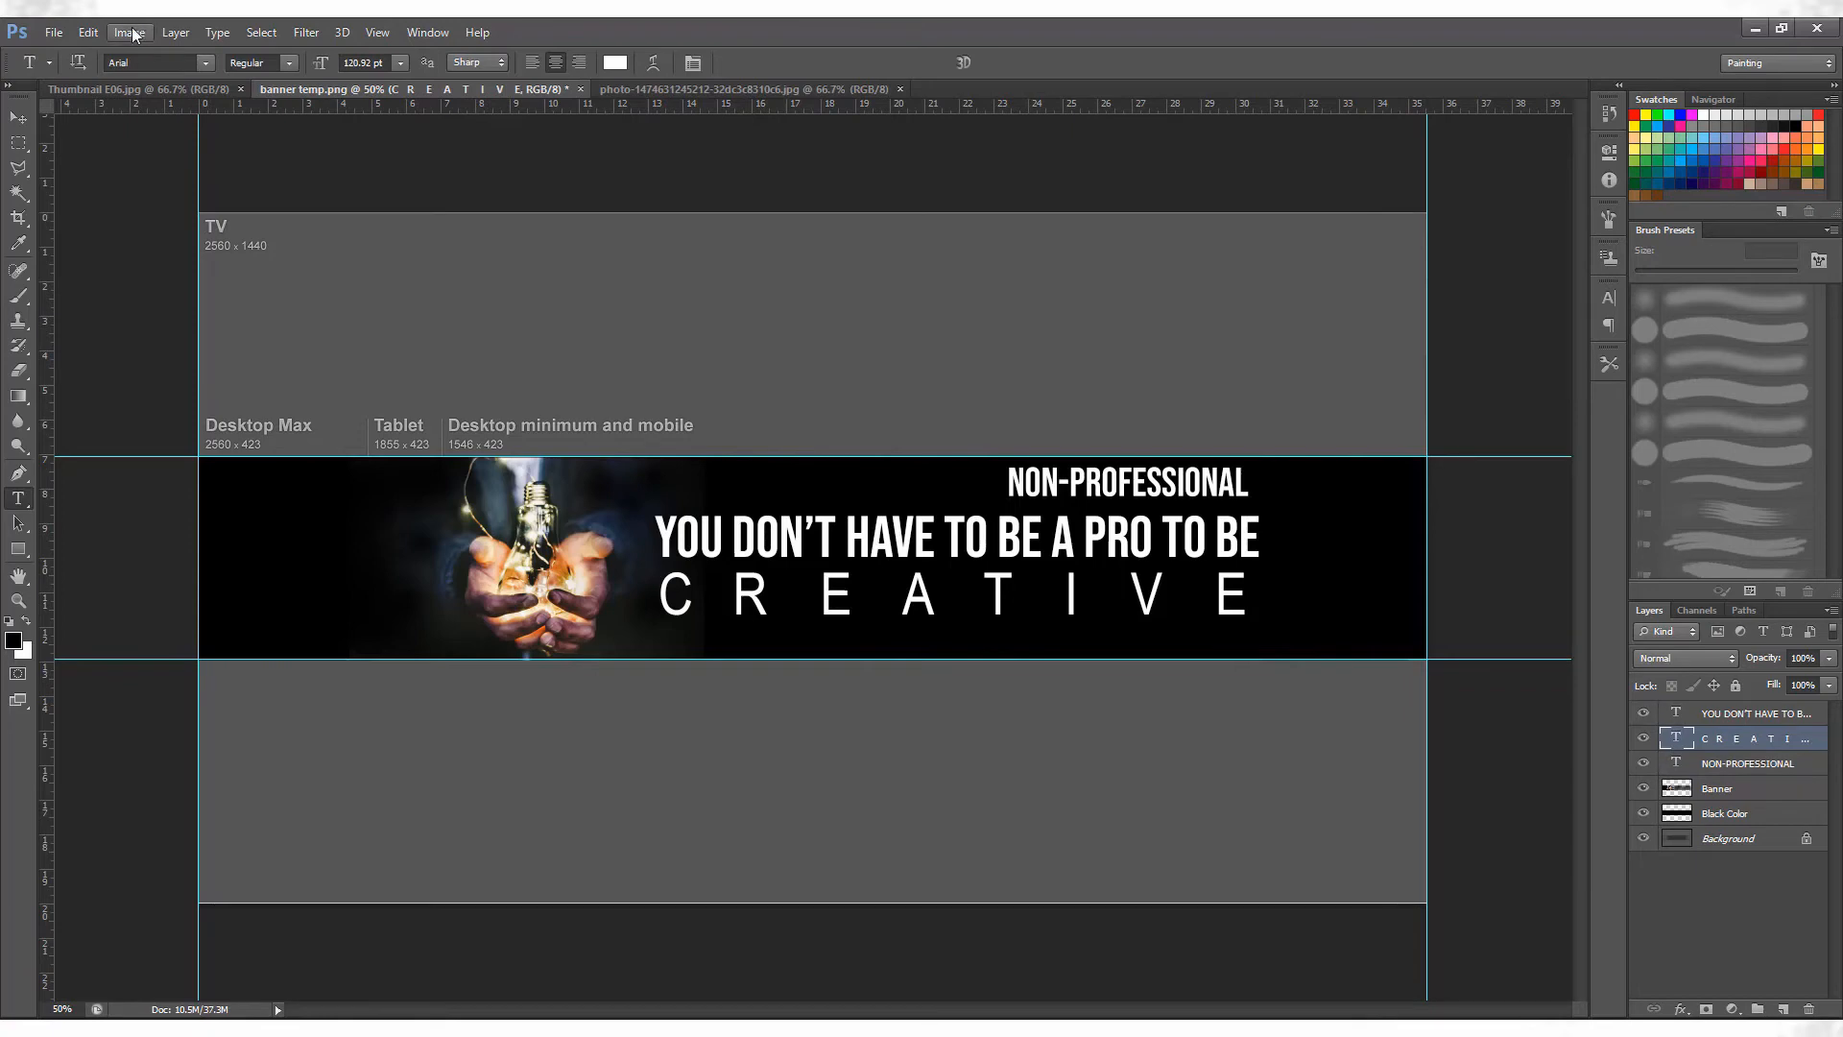
pyautogui.hotkey('ctrl', 't')
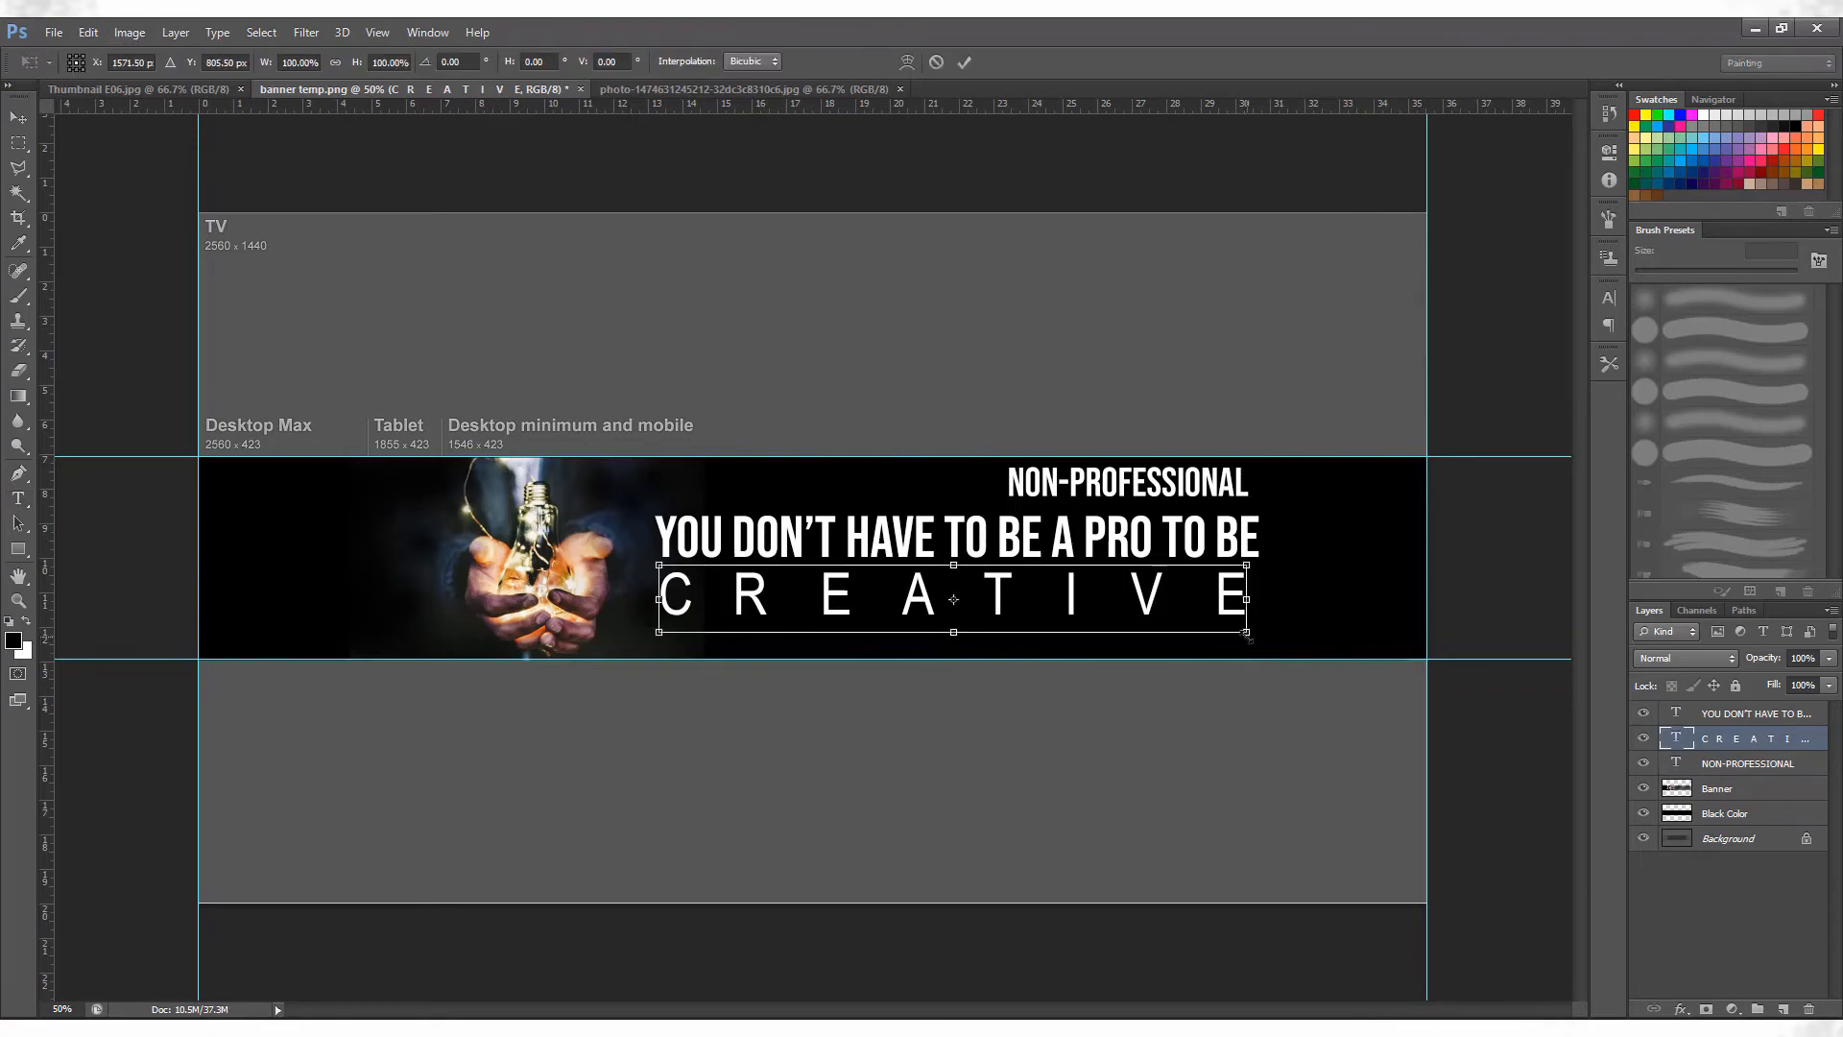
pyautogui.moveTo(1245, 632); pyautogui.dragTo(1119, 601)
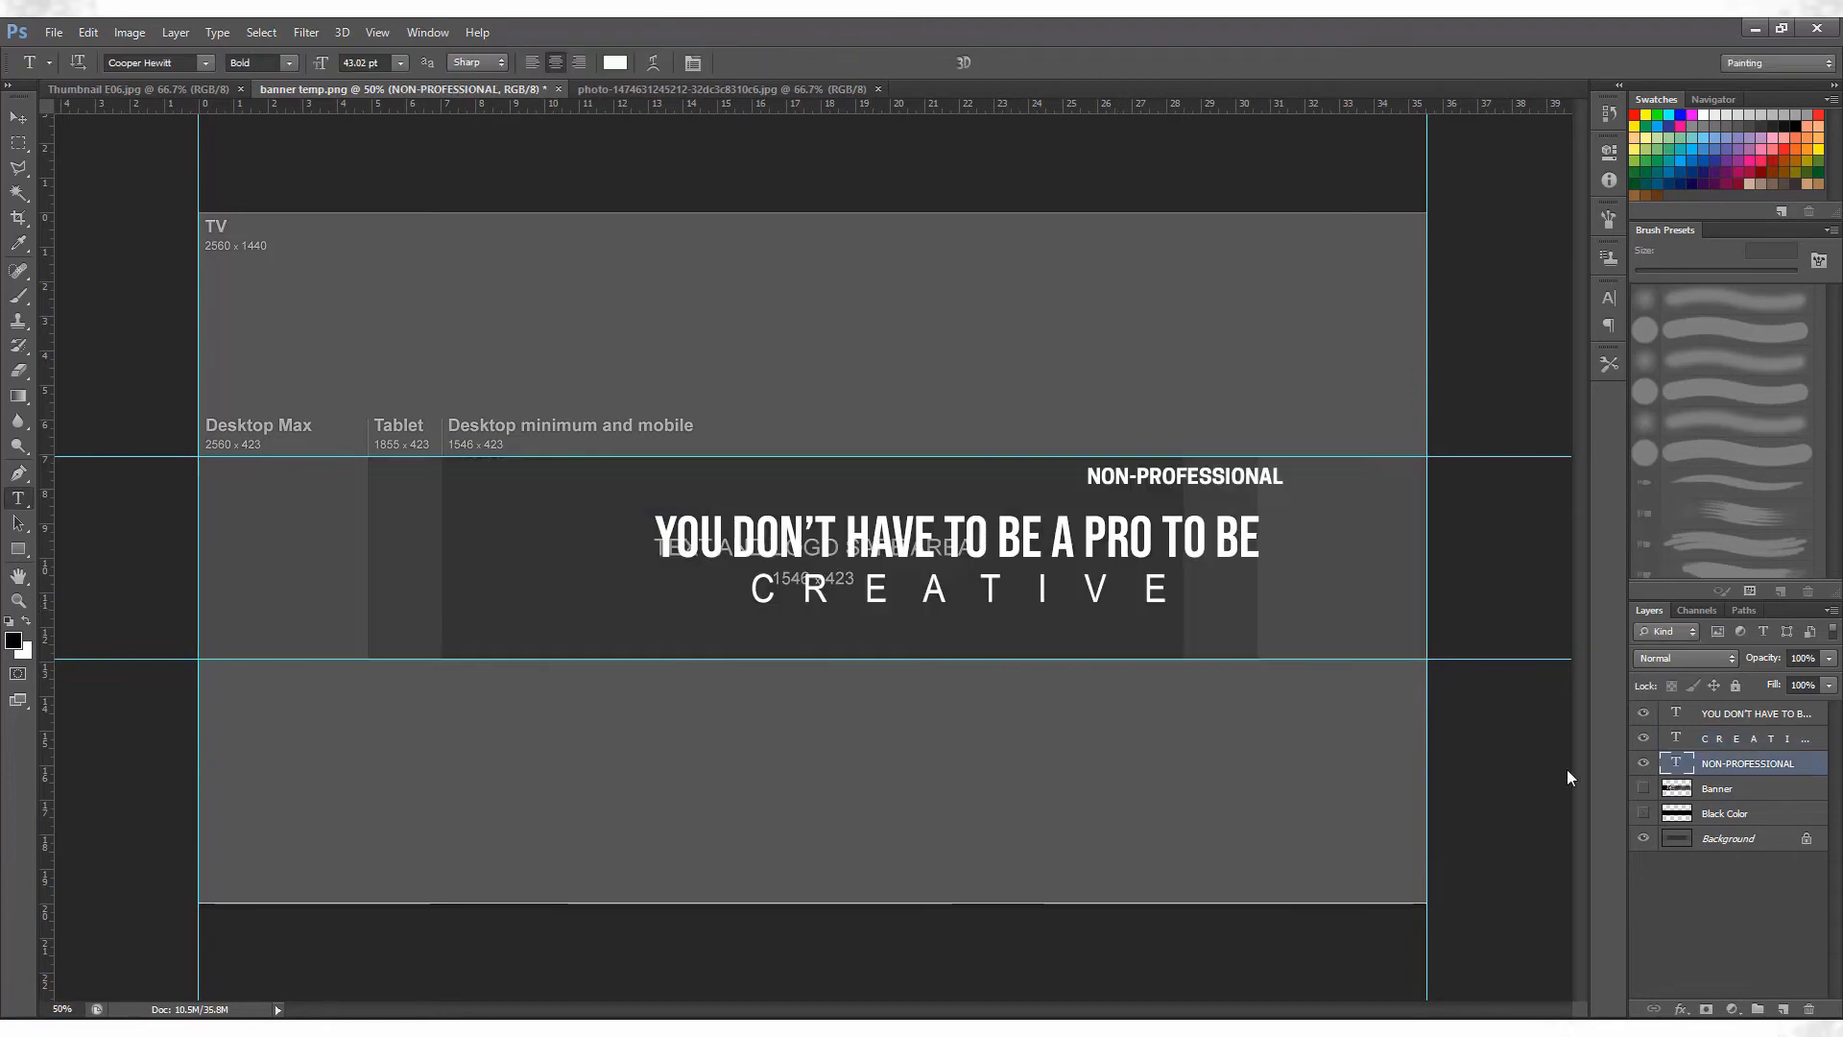
# Move the NON-PROFESSIONAL title left so it lies just inside the tablet area's right edge.
pyautogui.press('v')
pyautogui.moveTo(1205, 494); pyautogui.dragTo(1167, 491)
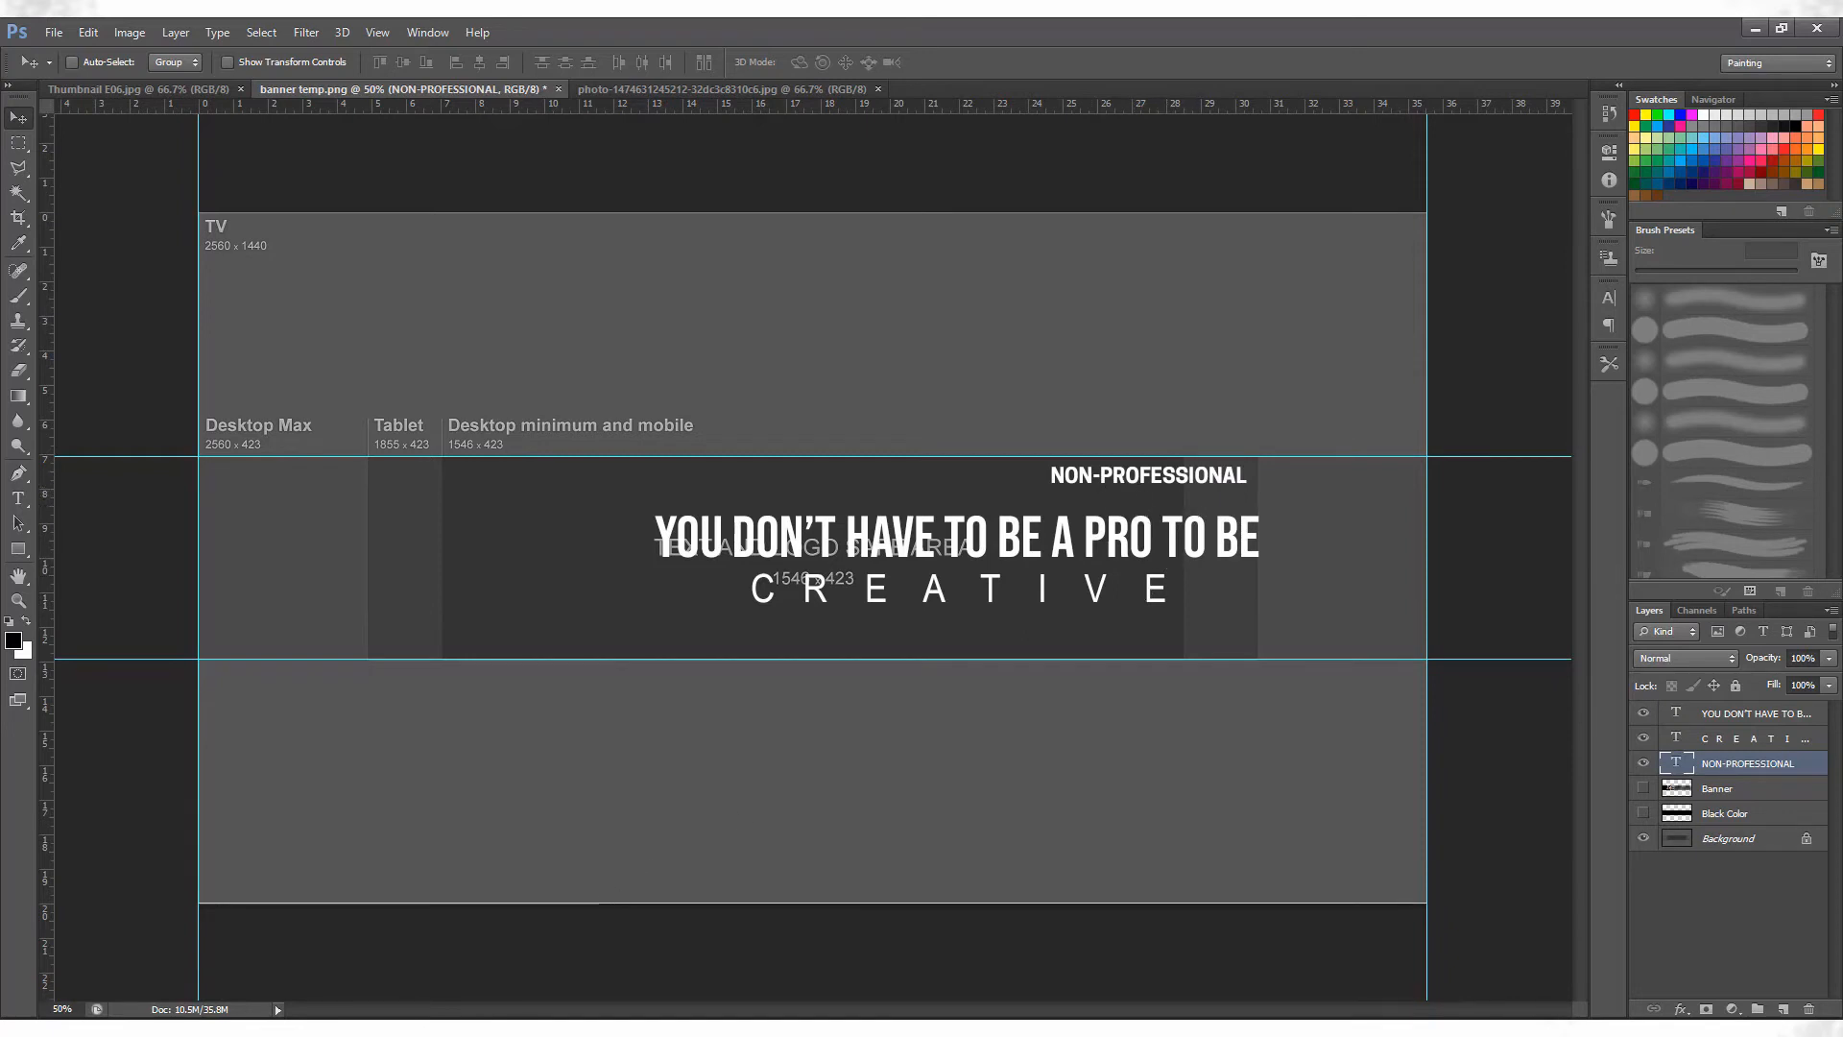
# Switch to the YouTube channel page in the browser, examine how the existing banner is laid out, and return to Photoshop.
pyautogui.hotkey('alt', 'Tab')
pyautogui.click(184, 25)
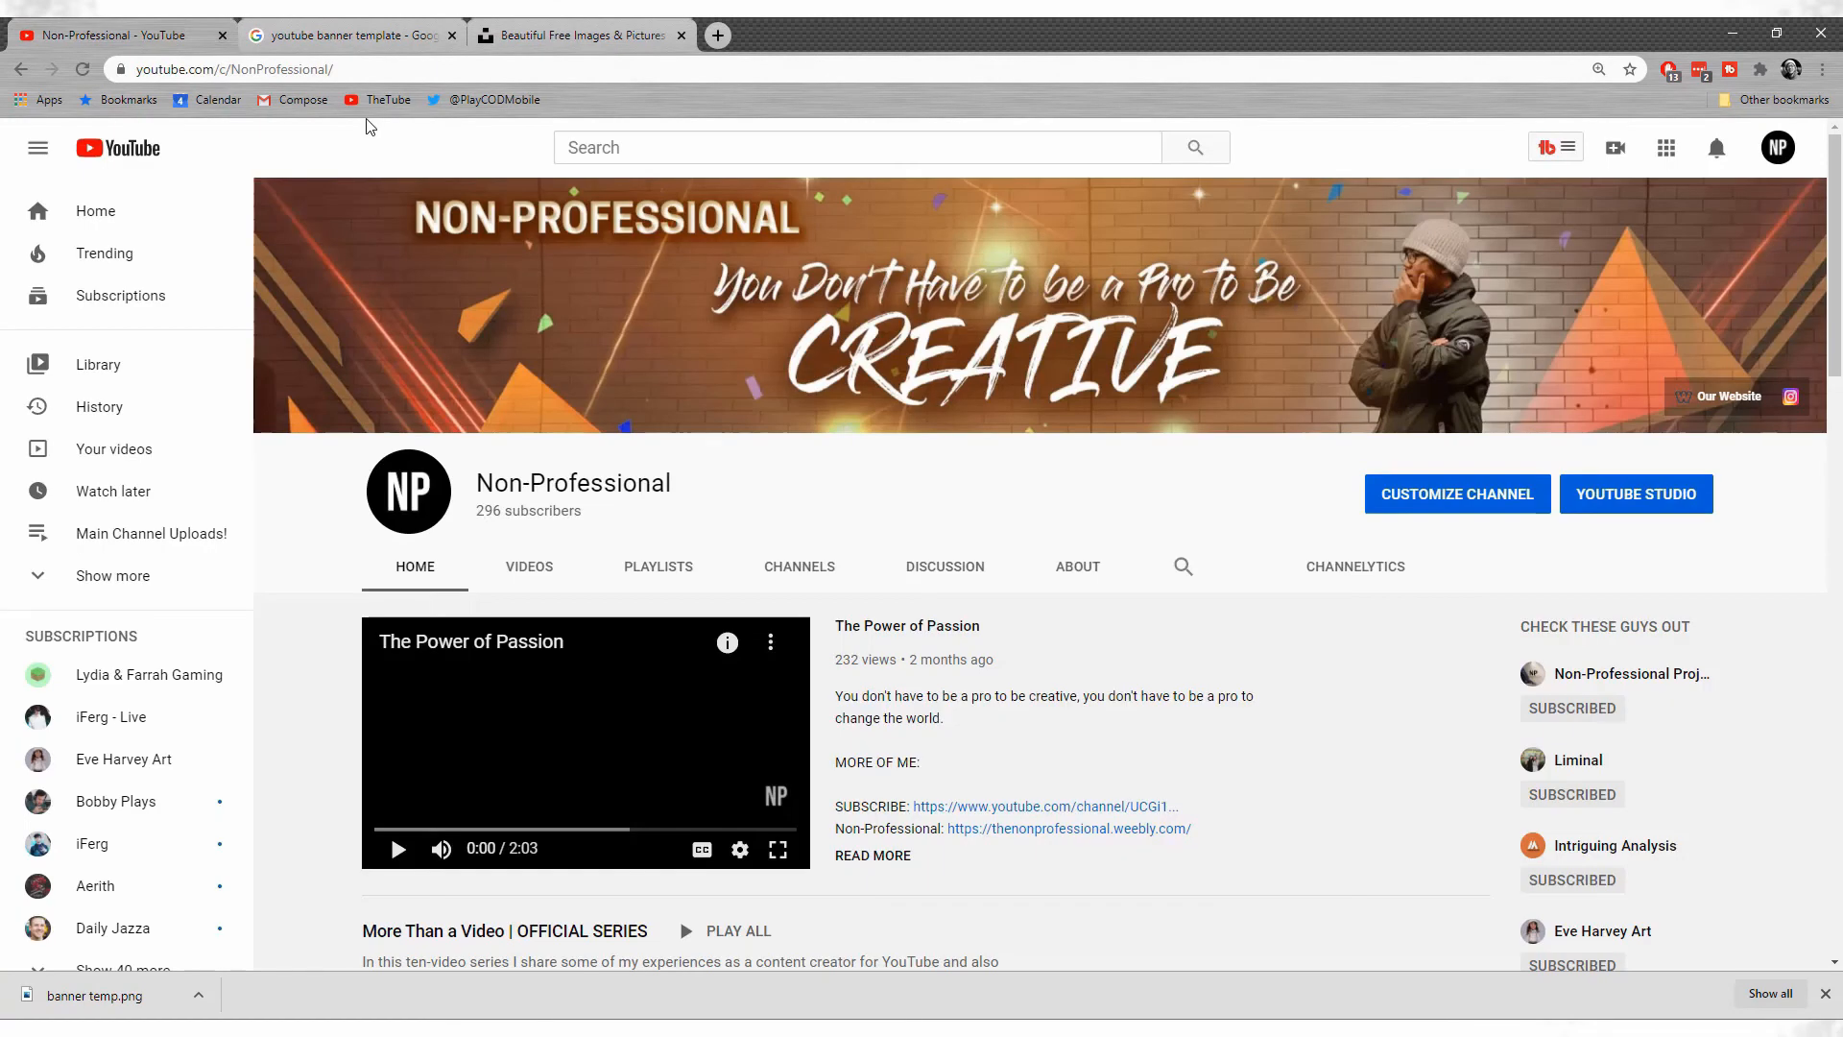
pyautogui.moveTo(602, 330)
pyautogui.moveTo(743, 1029)
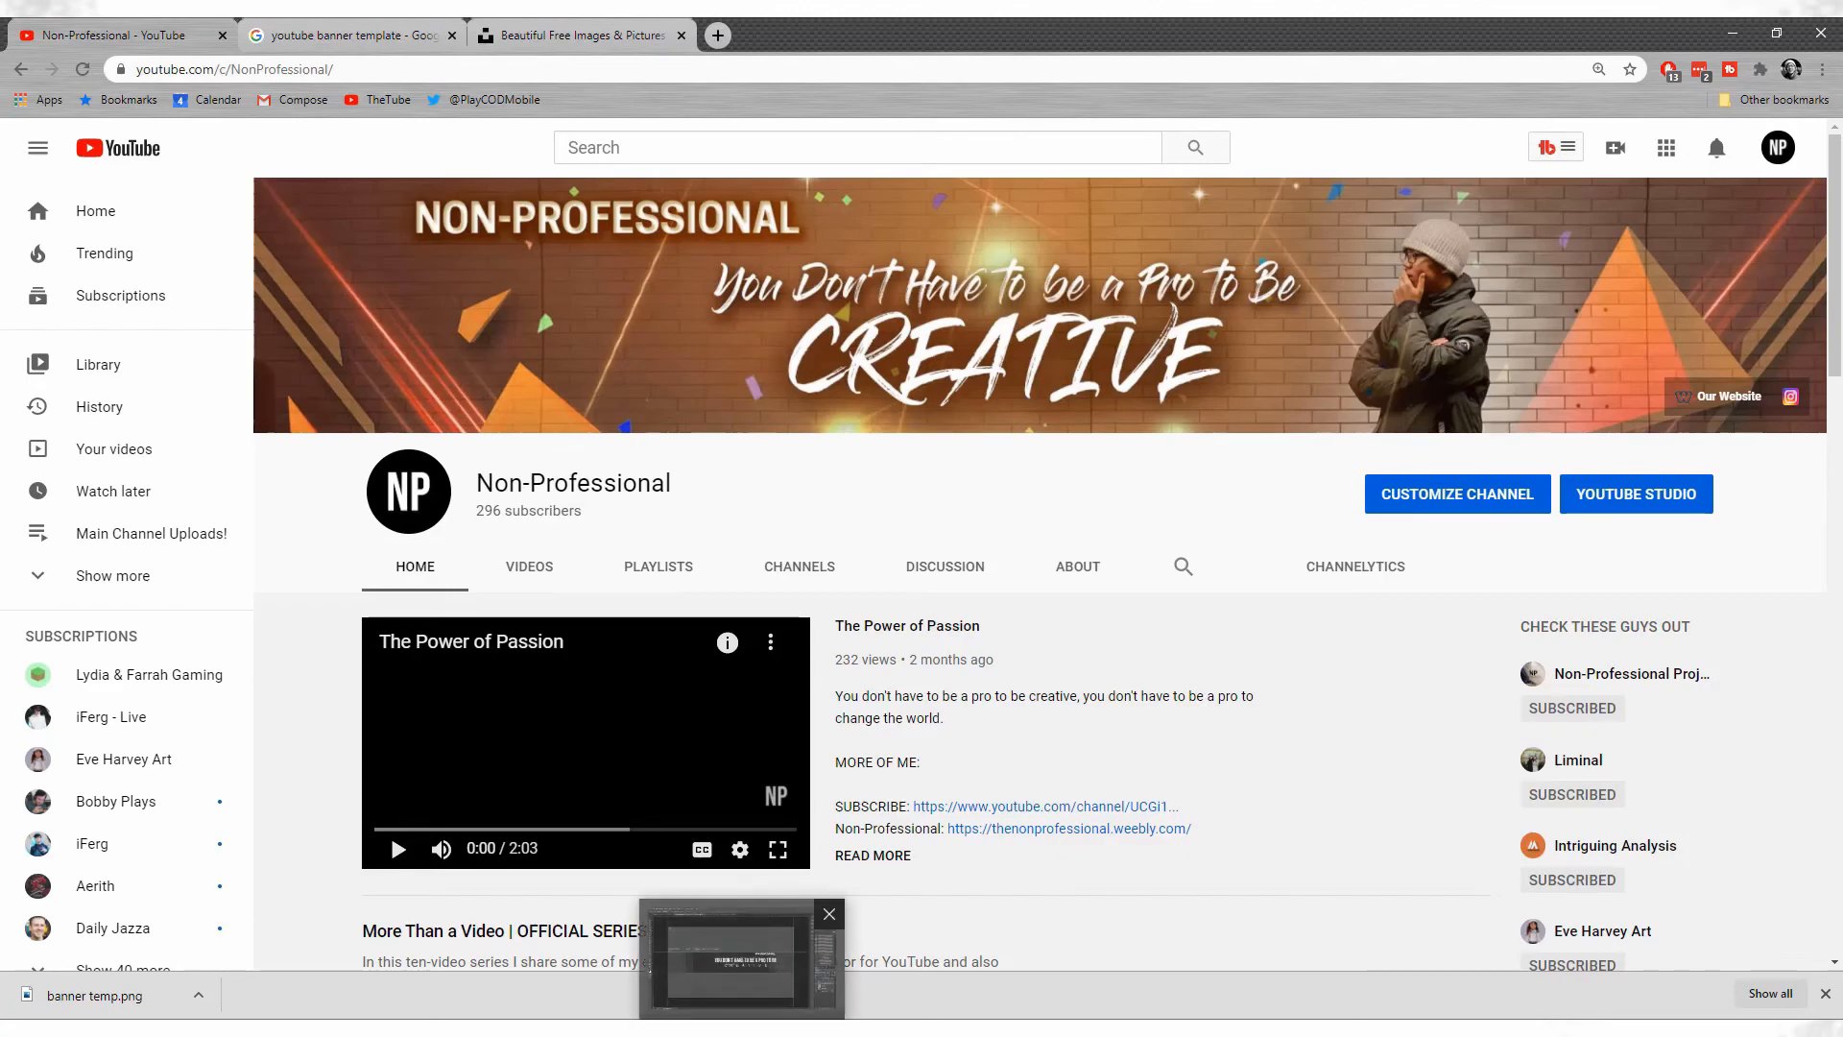
pyautogui.click(743, 959)
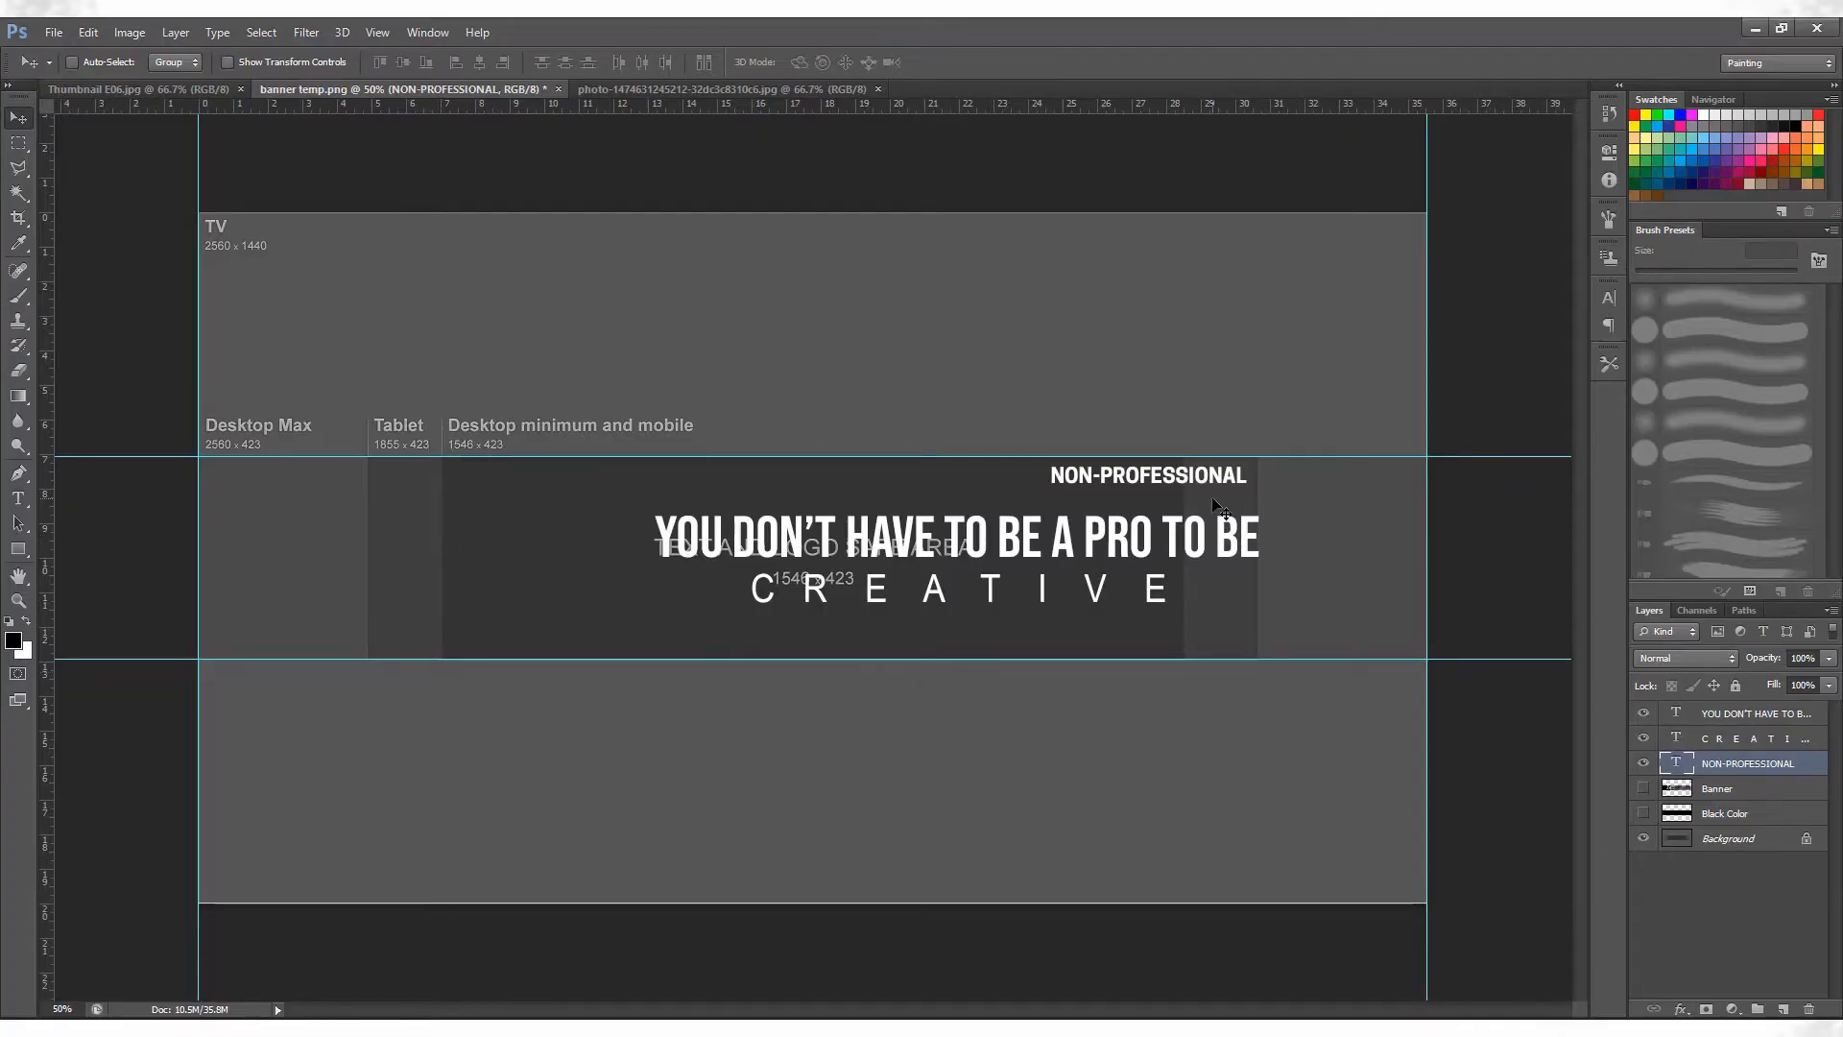
# Show the Banner and Black Color layers and change the CREATIVE text's font to Cooper Hewitt Light.
pyautogui.click(1642, 789)
pyautogui.click(1643, 813)
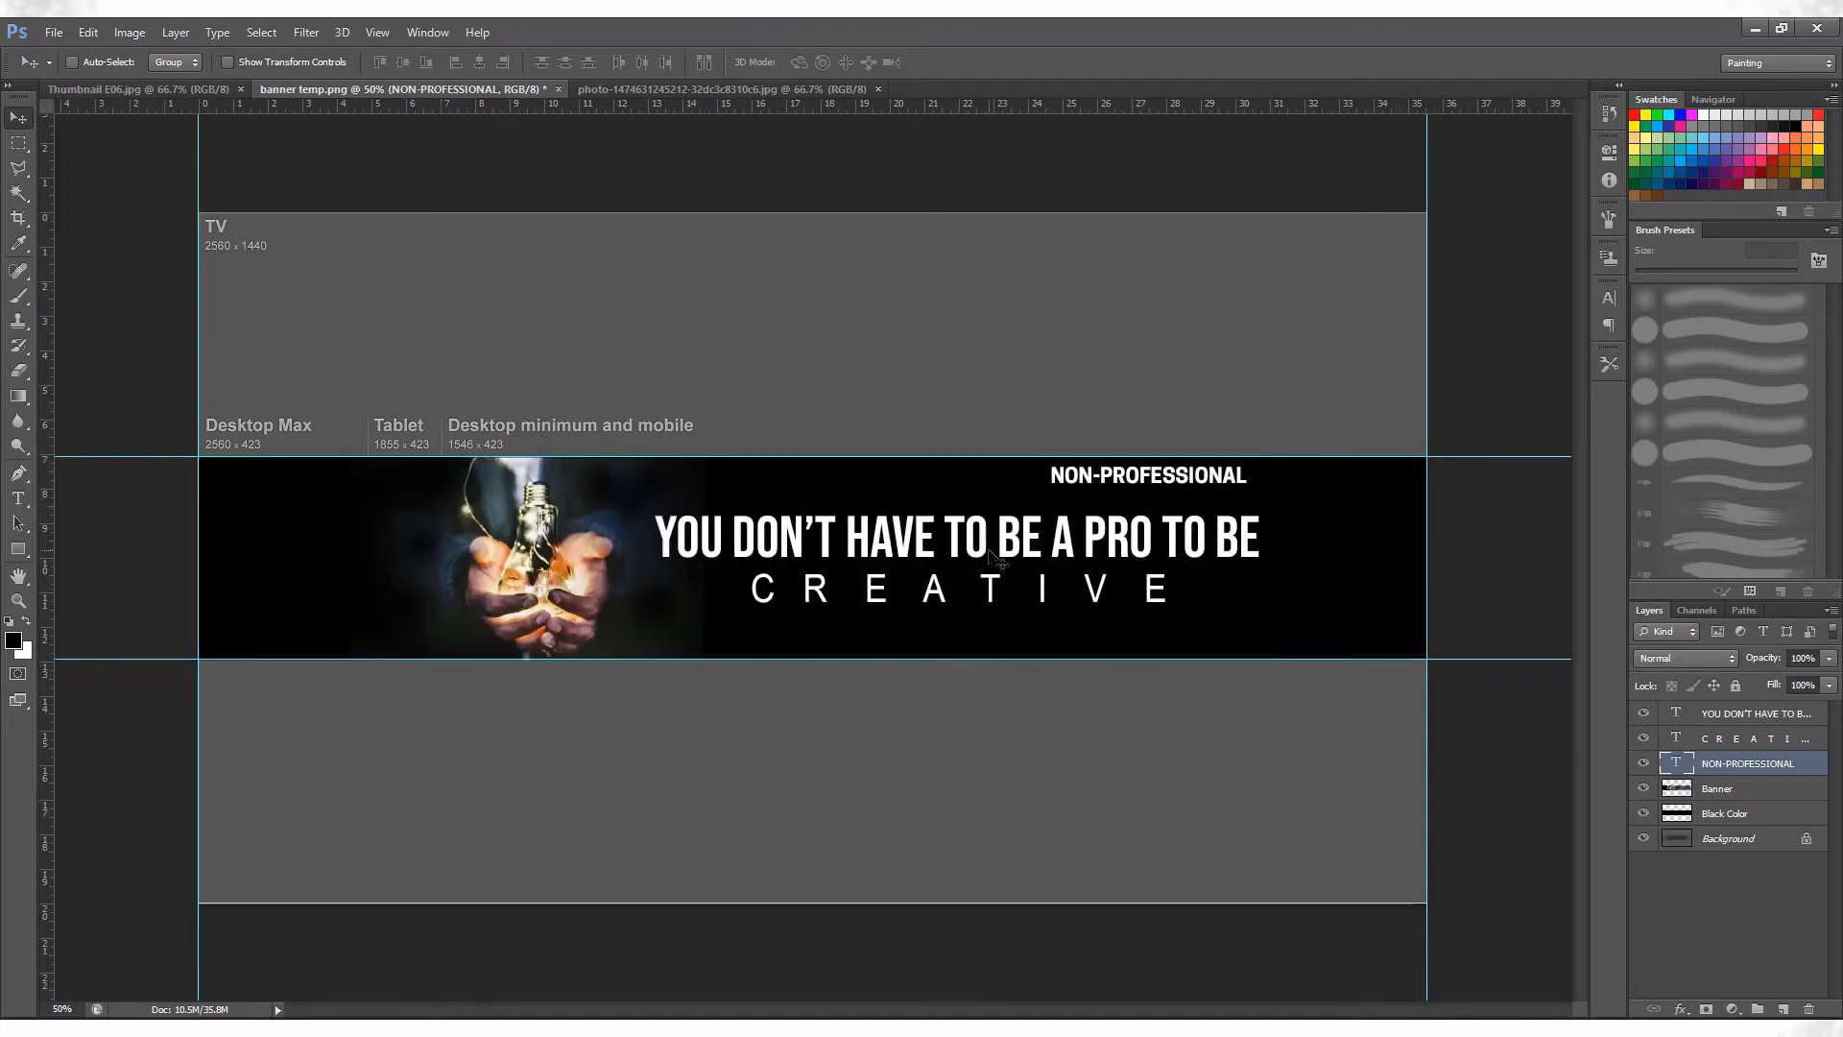
pyautogui.press('t')
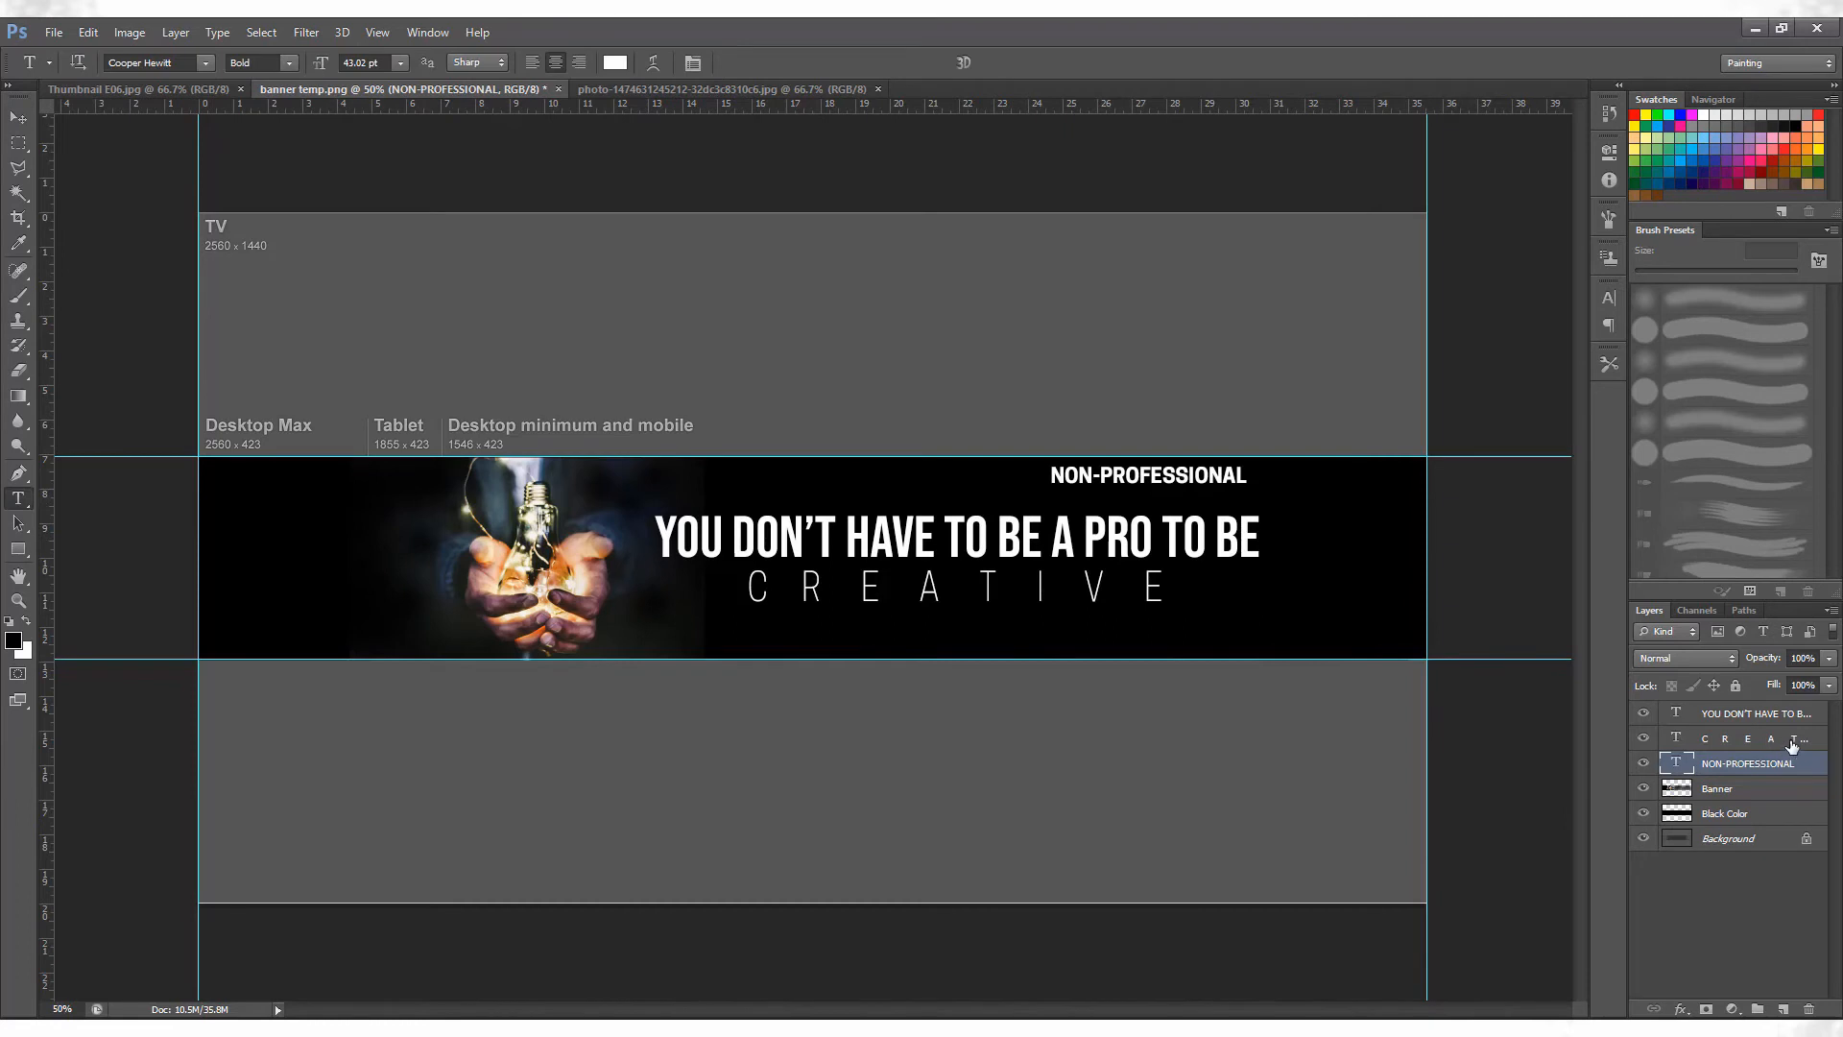
# Merge the slogan line and CREATIVE text layers into one layer and scale the merged text down proportionally.
pyautogui.click(1779, 741)
pyautogui.click(1763, 722)
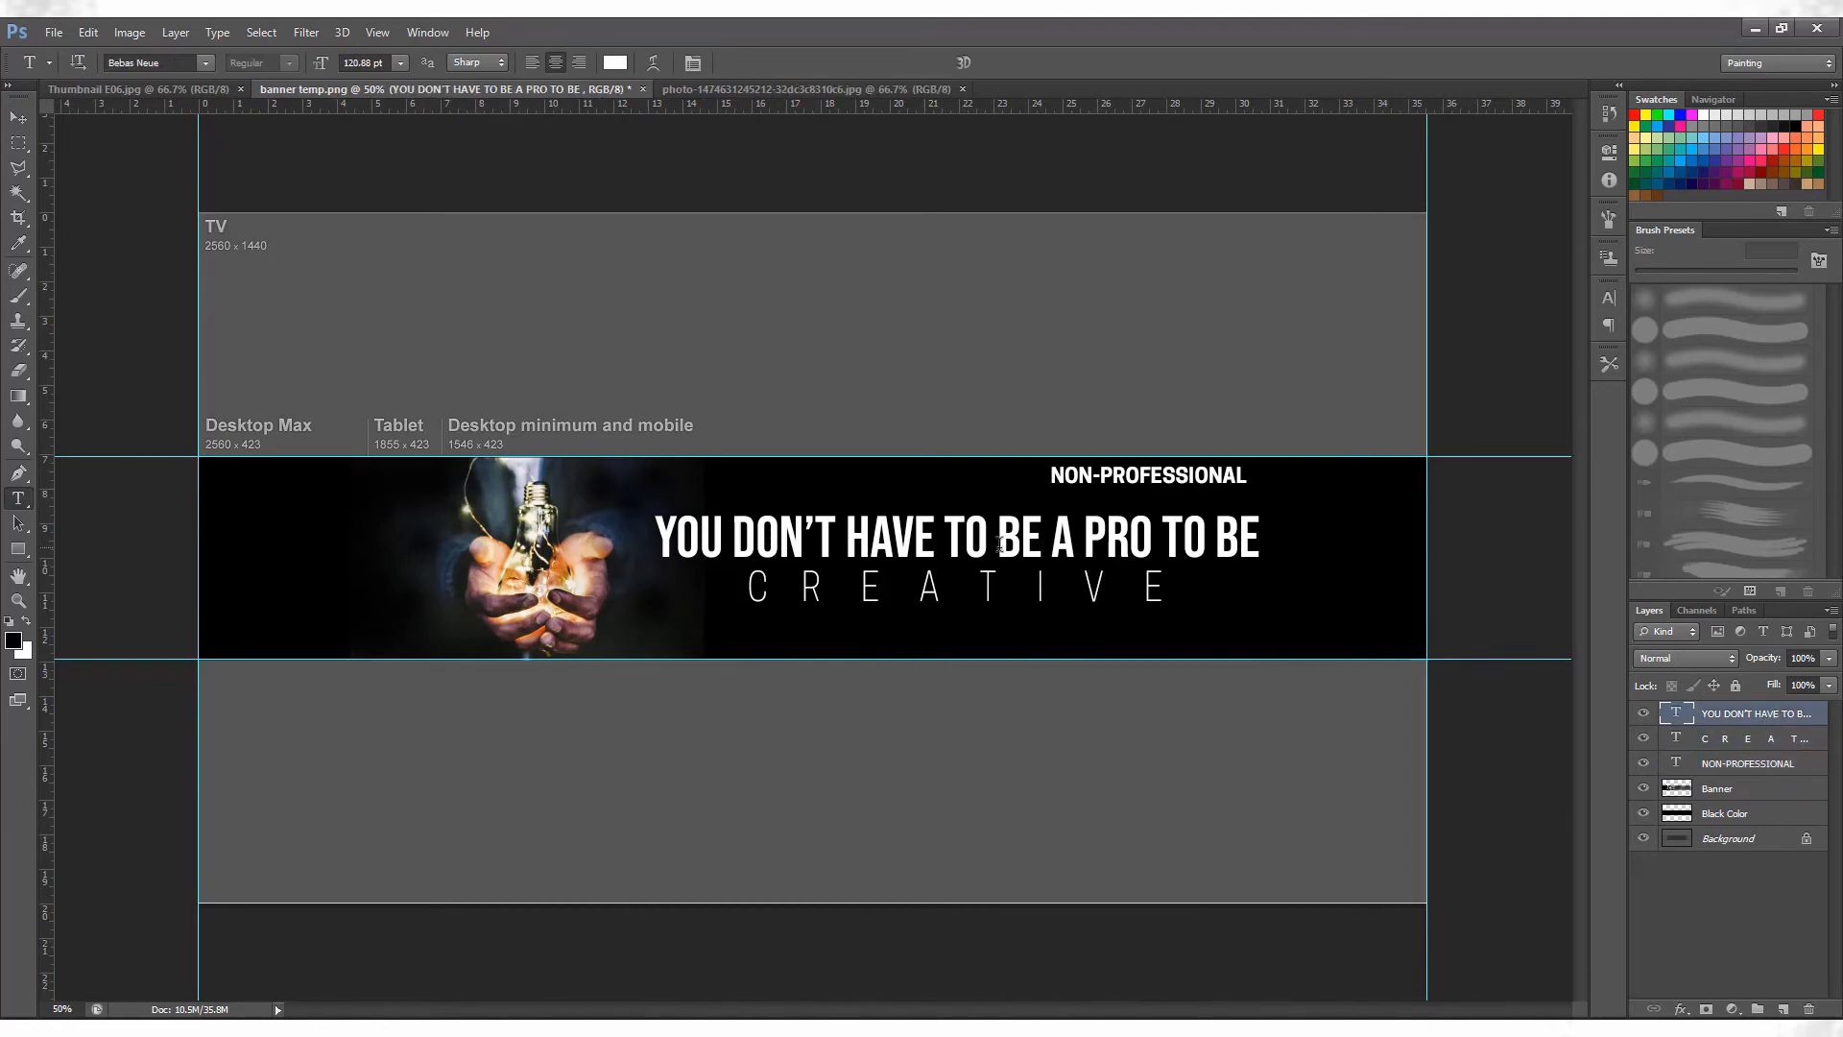
pyautogui.click(1728, 738)
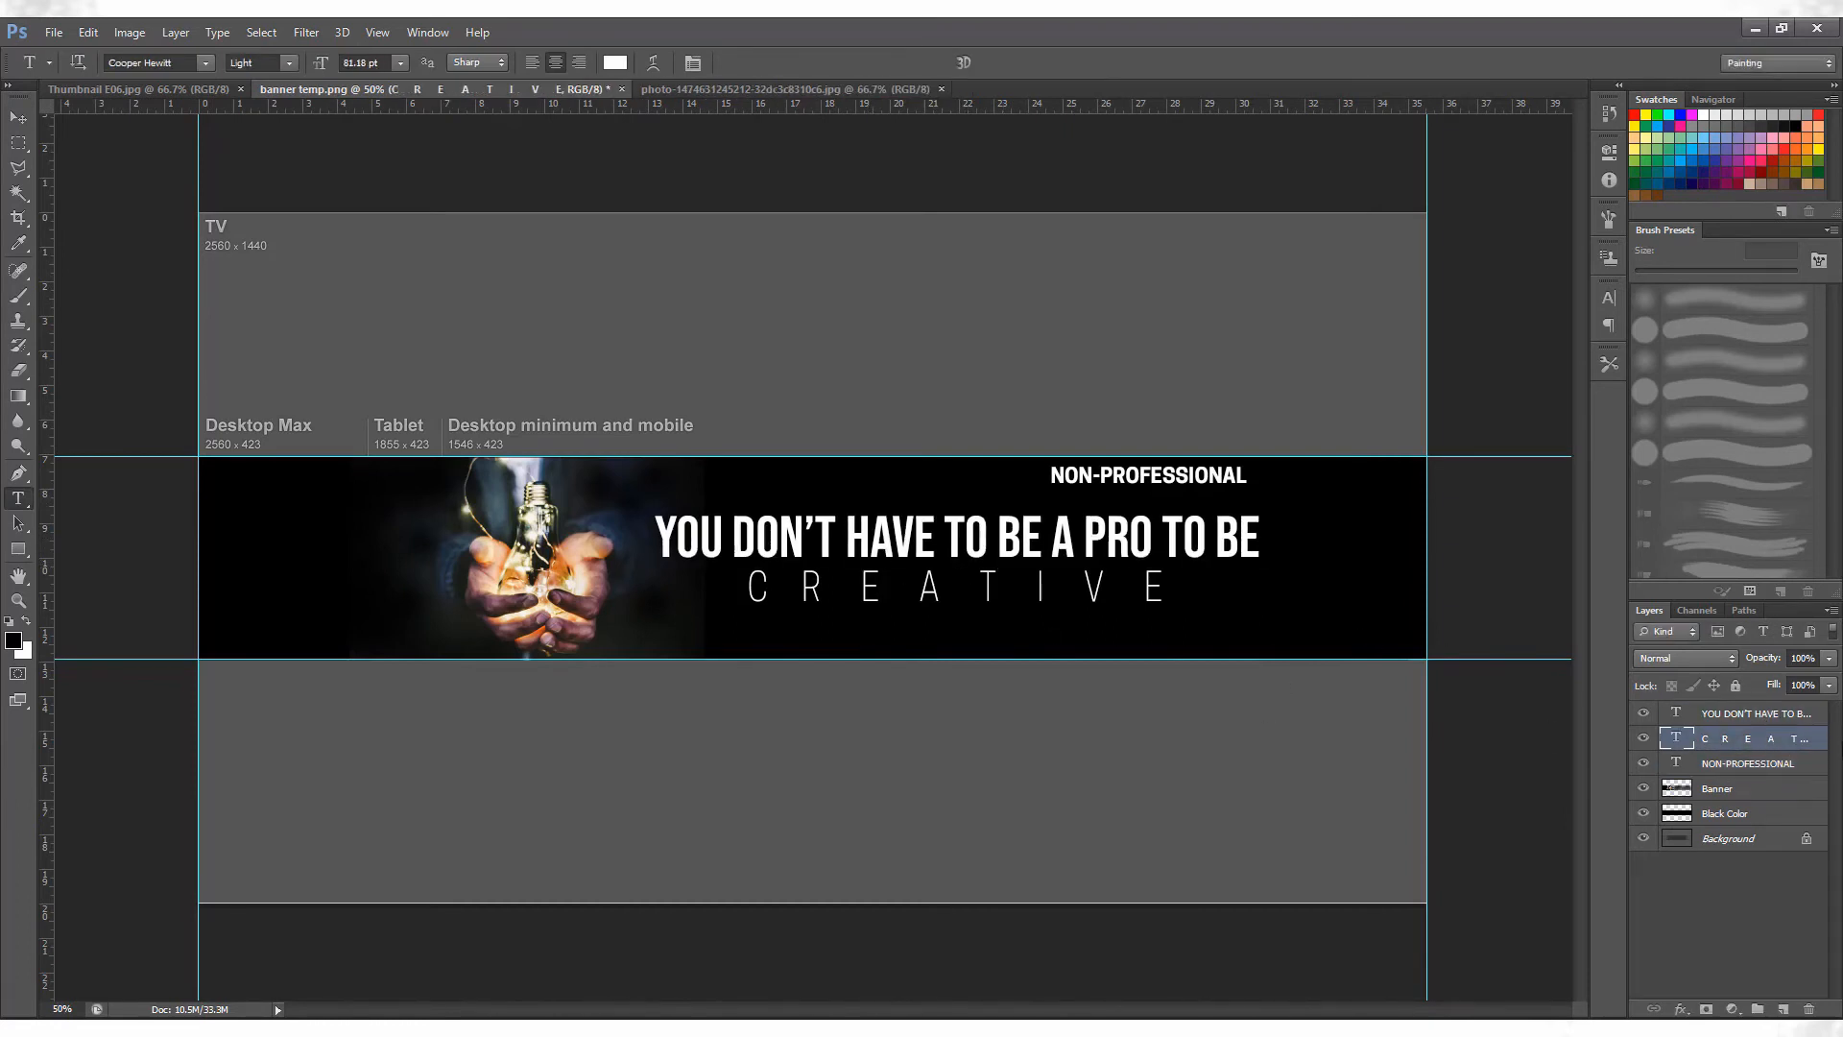
pyautogui.keyDown('shift'); pyautogui.click(1789, 716); pyautogui.keyUp('shift')
pyautogui.hotkey('ctrl', 'e')
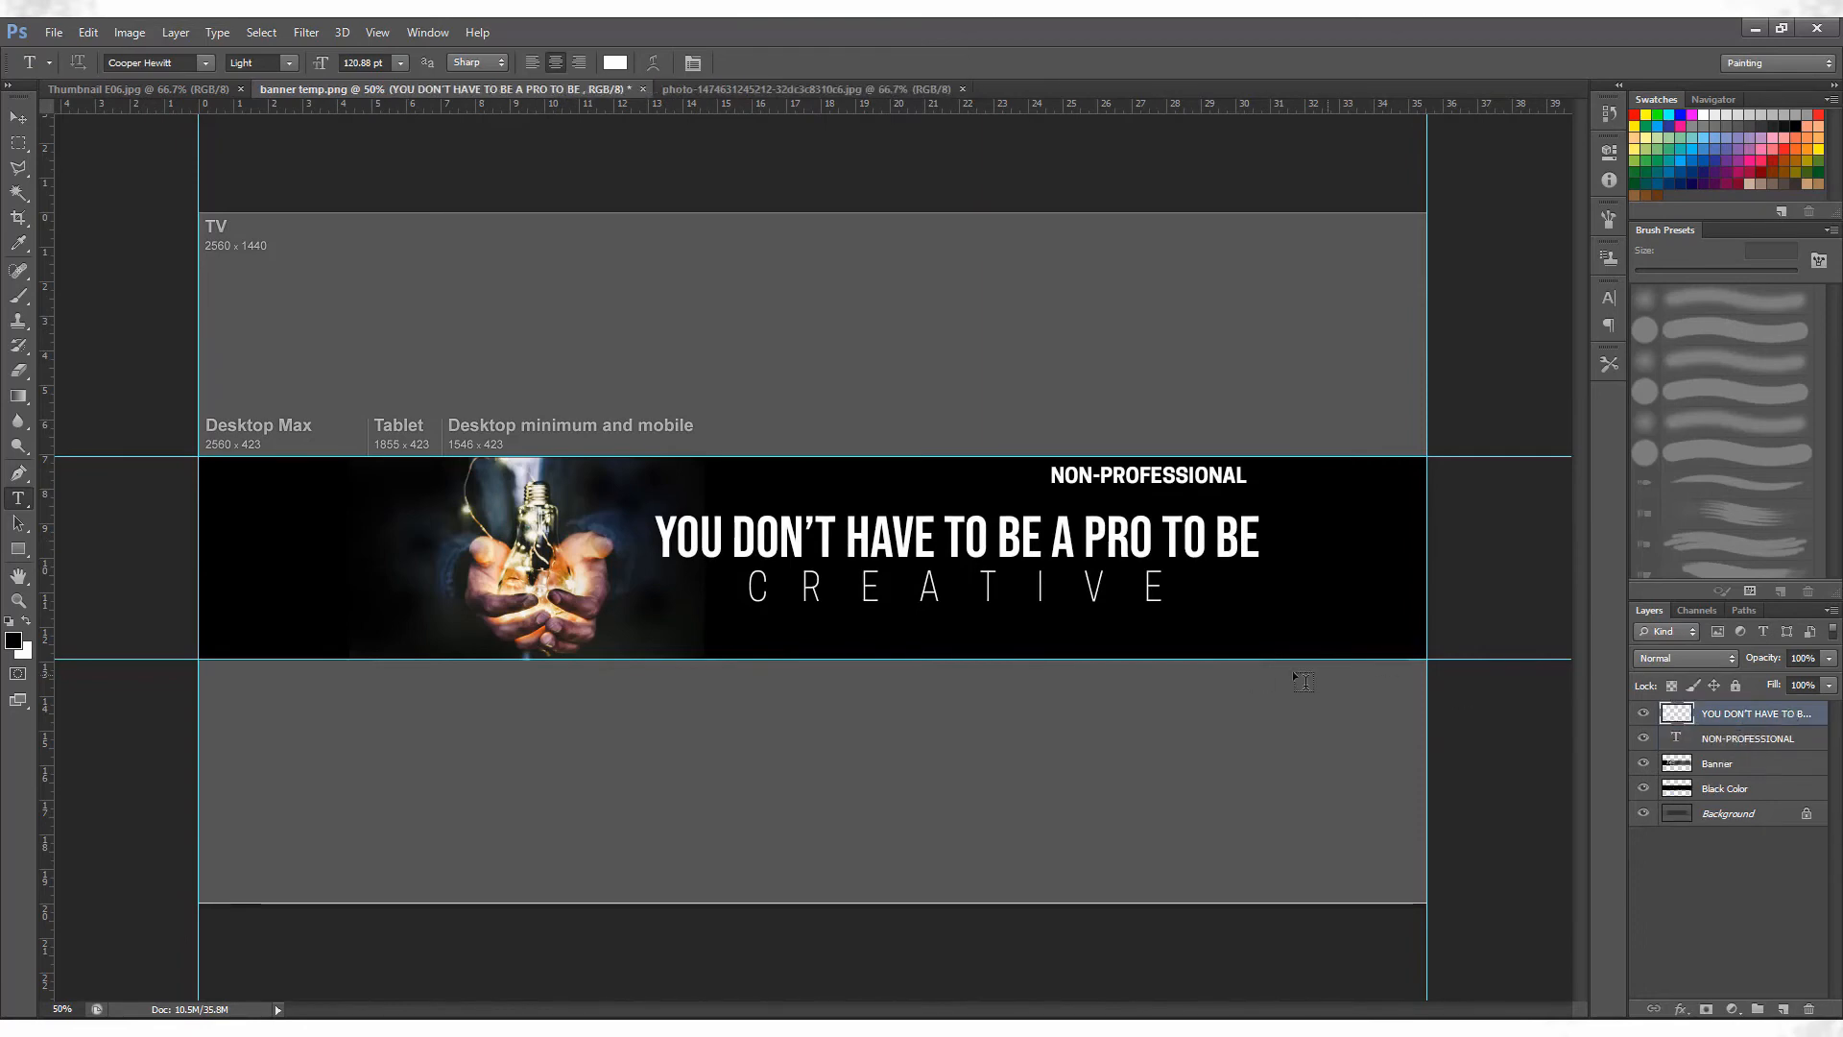
pyautogui.hotkey('ctrl', 't')
pyautogui.moveTo(1256, 599); pyautogui.dragTo(1112, 567)
pyautogui.press('Return')
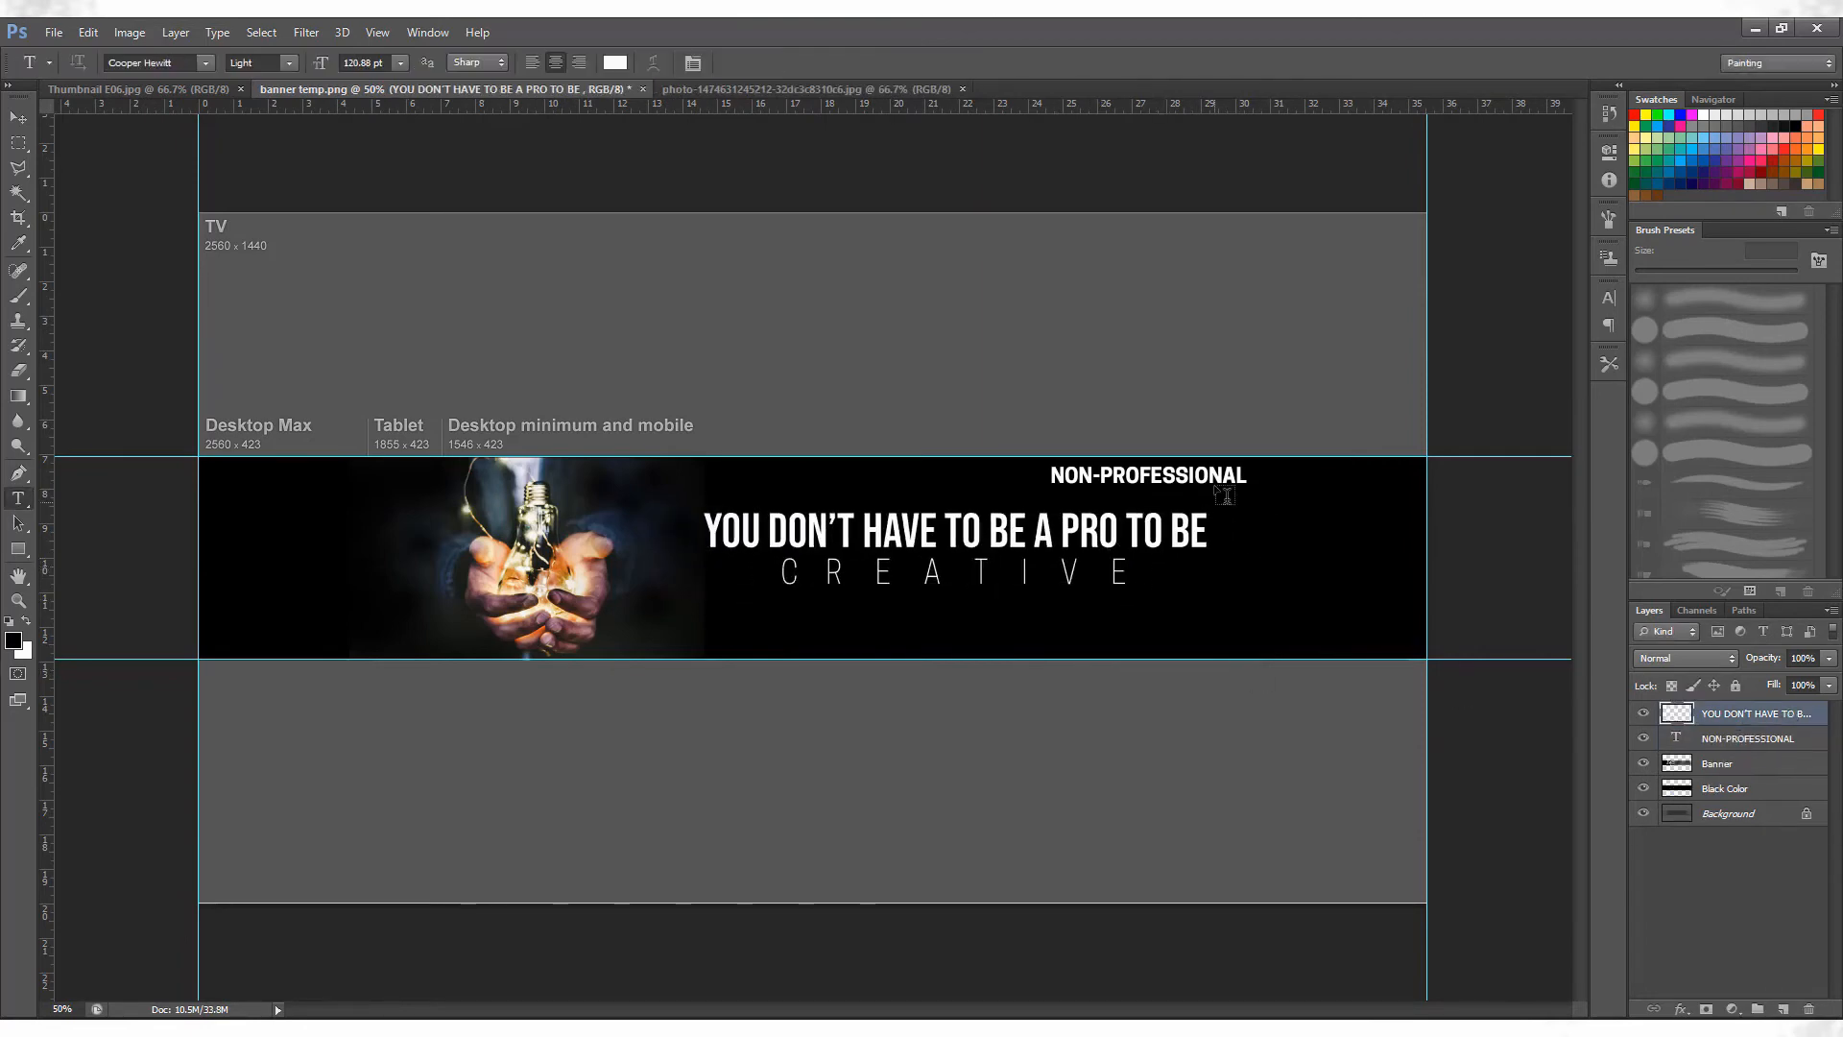
pyautogui.click(1759, 763)
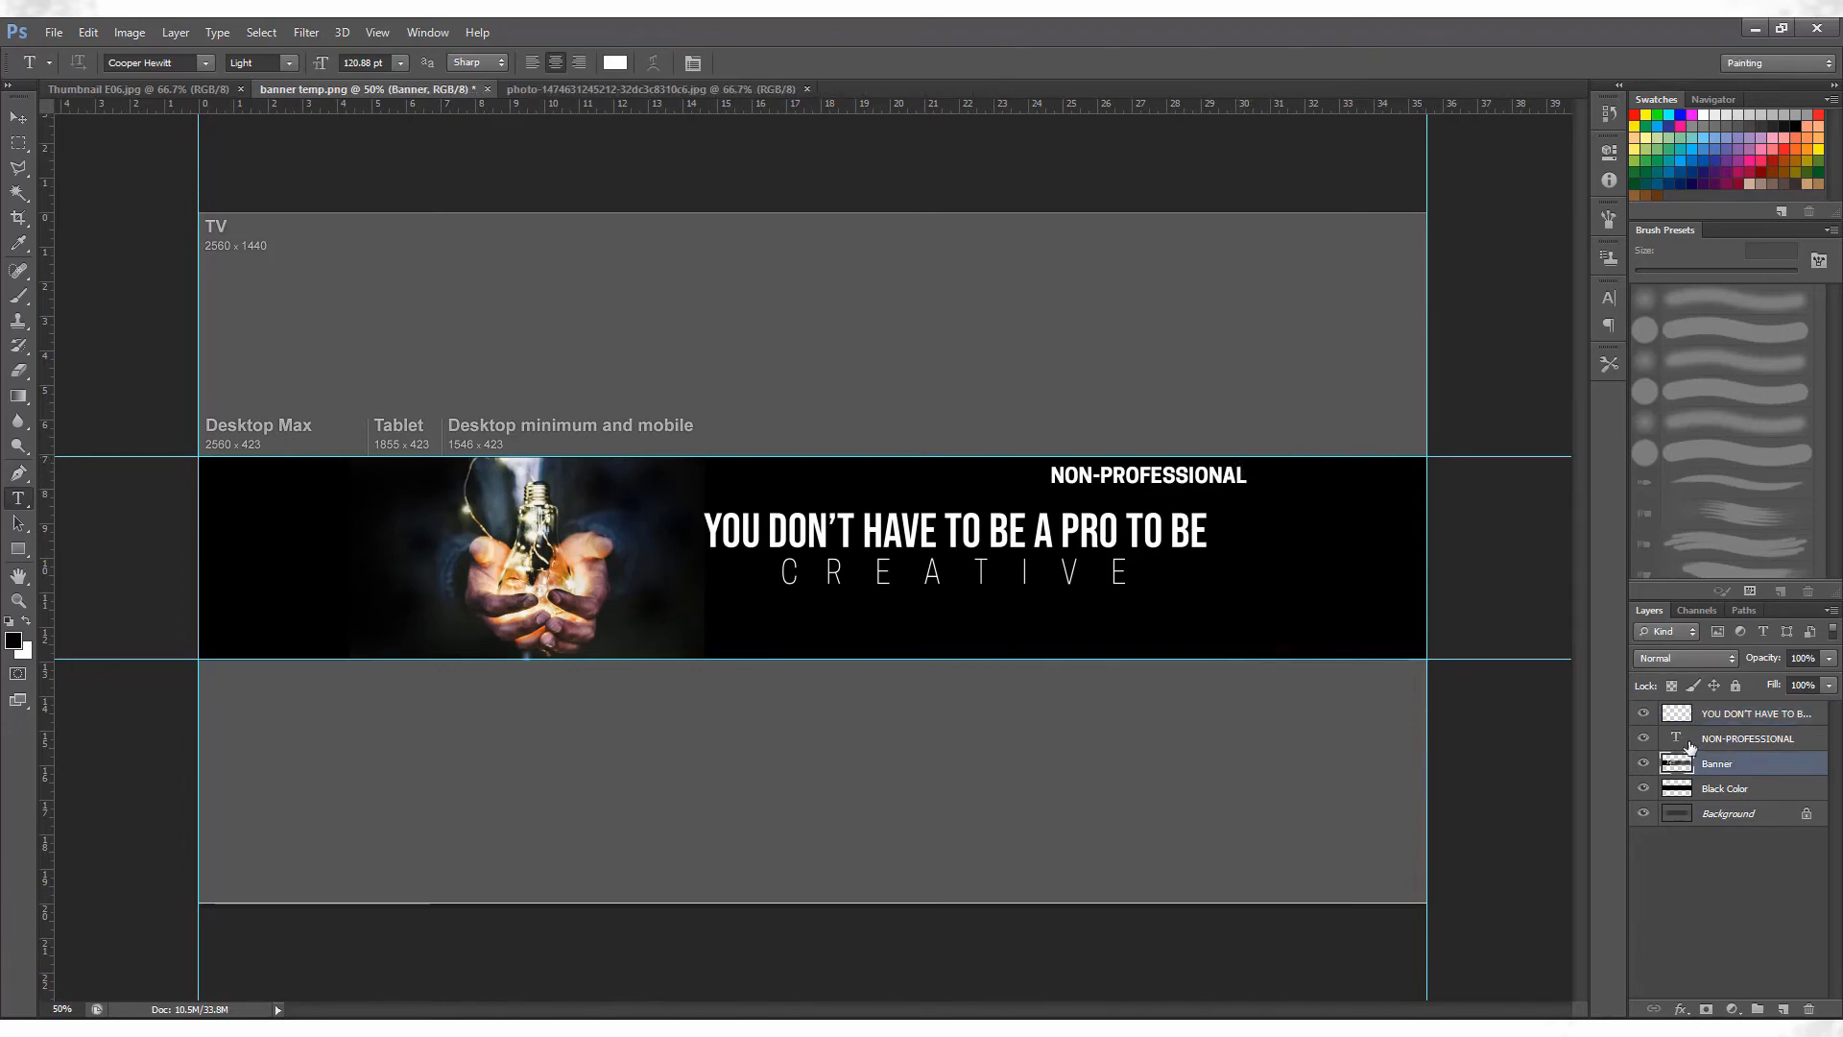
pyautogui.click(1692, 743)
pyautogui.click(1643, 713)
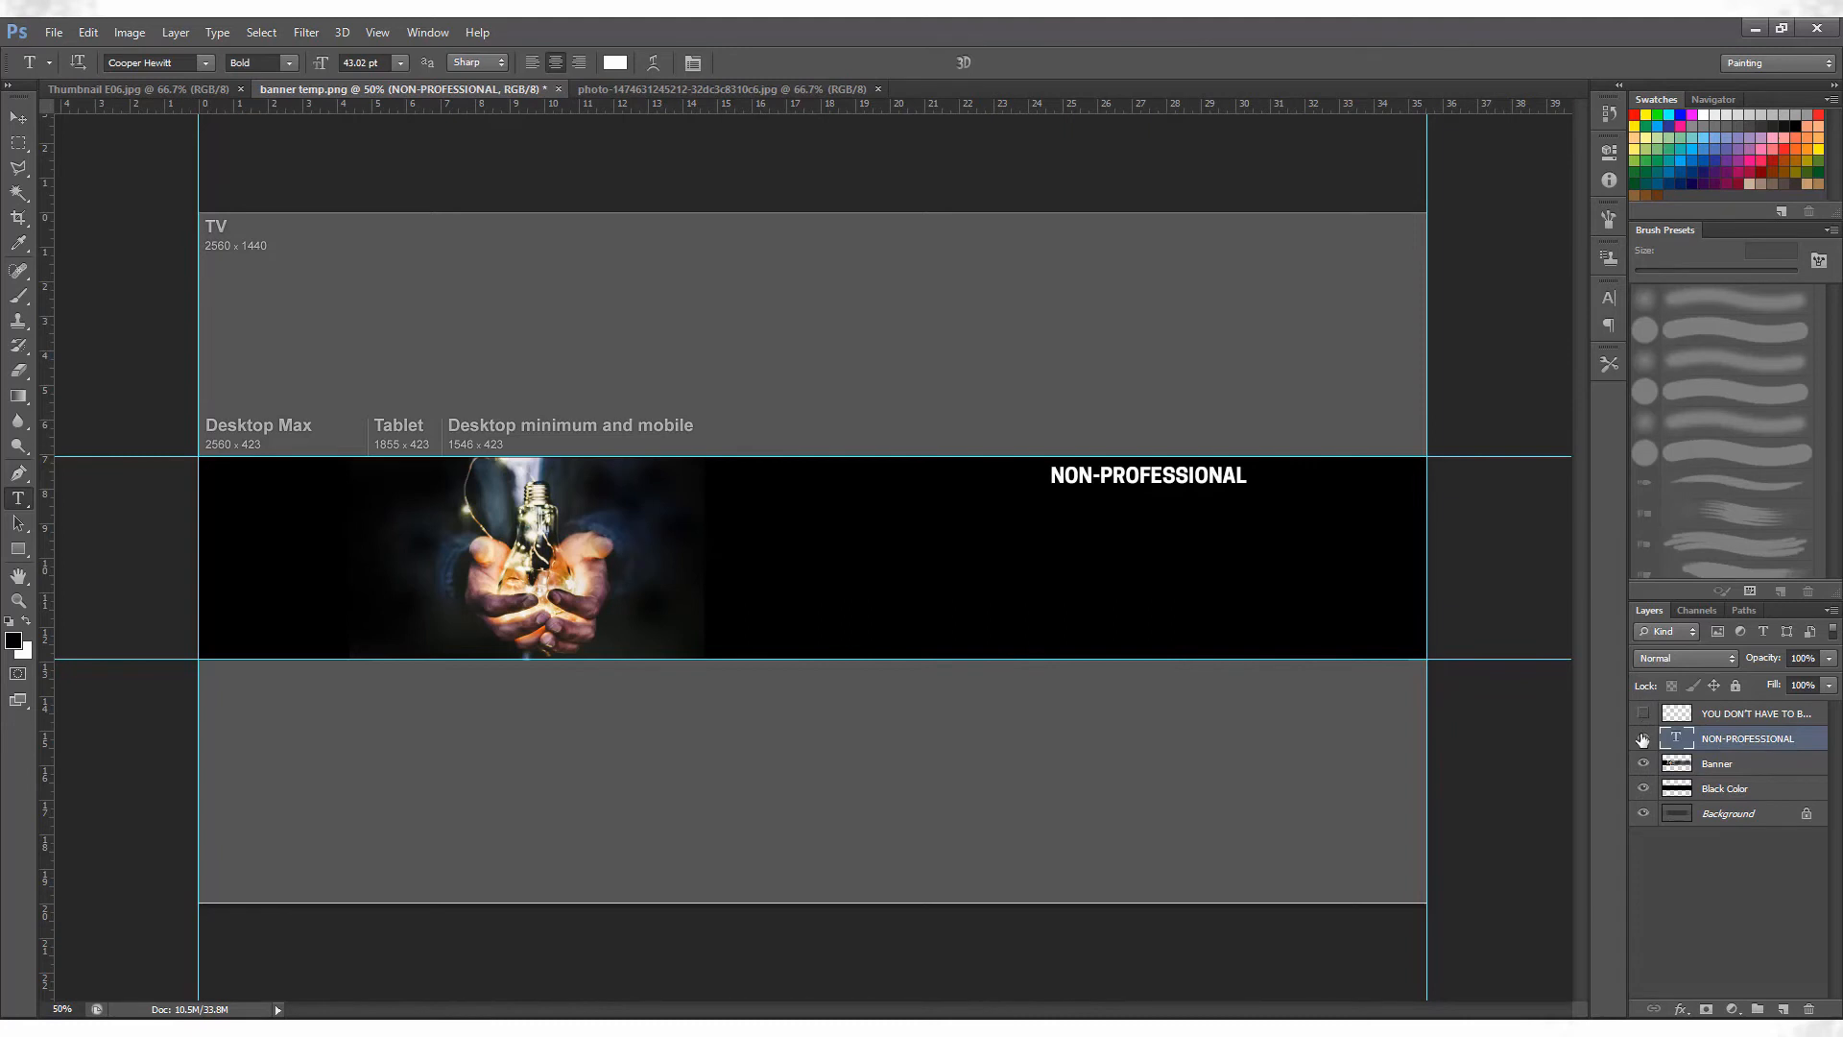
pyautogui.click(1642, 739)
pyautogui.click(1644, 713)
pyautogui.click(1643, 738)
# Hide the Banner and Black Color layers and place vertical guides along both side edges of the template's tablet area.
pyautogui.click(1643, 763)
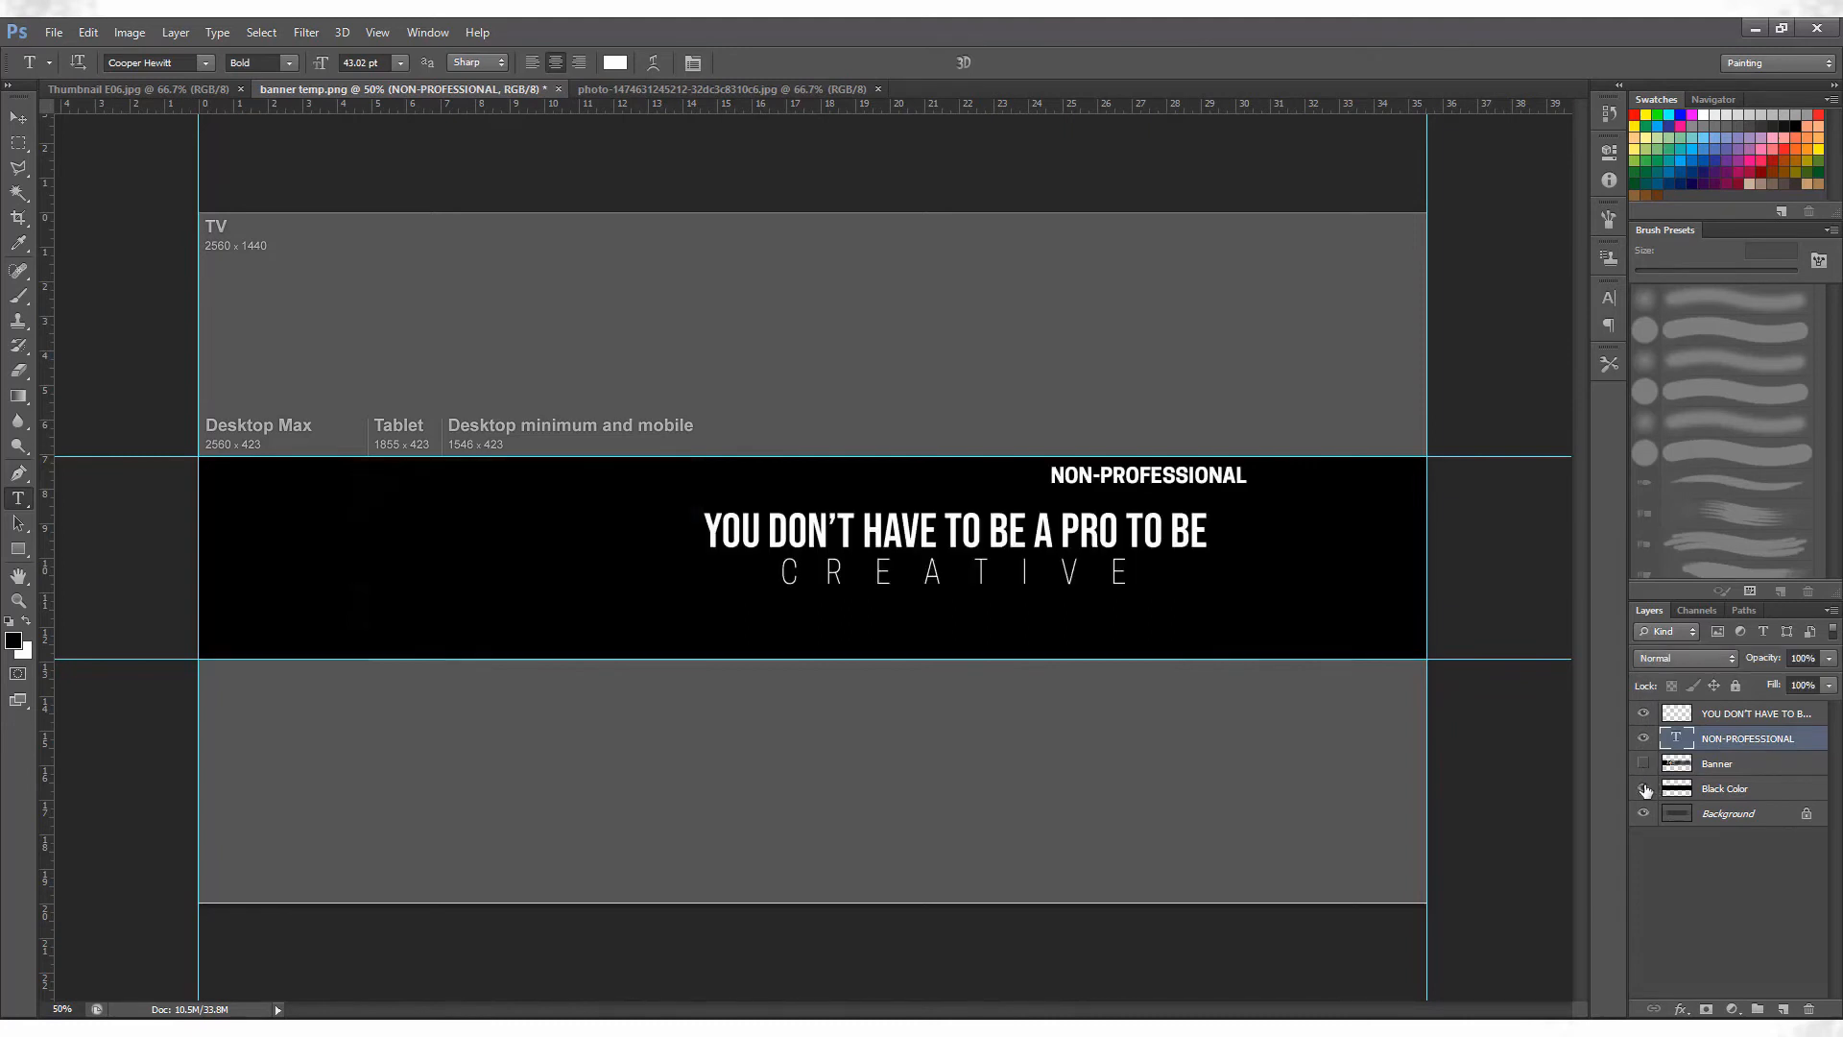
pyautogui.click(1644, 789)
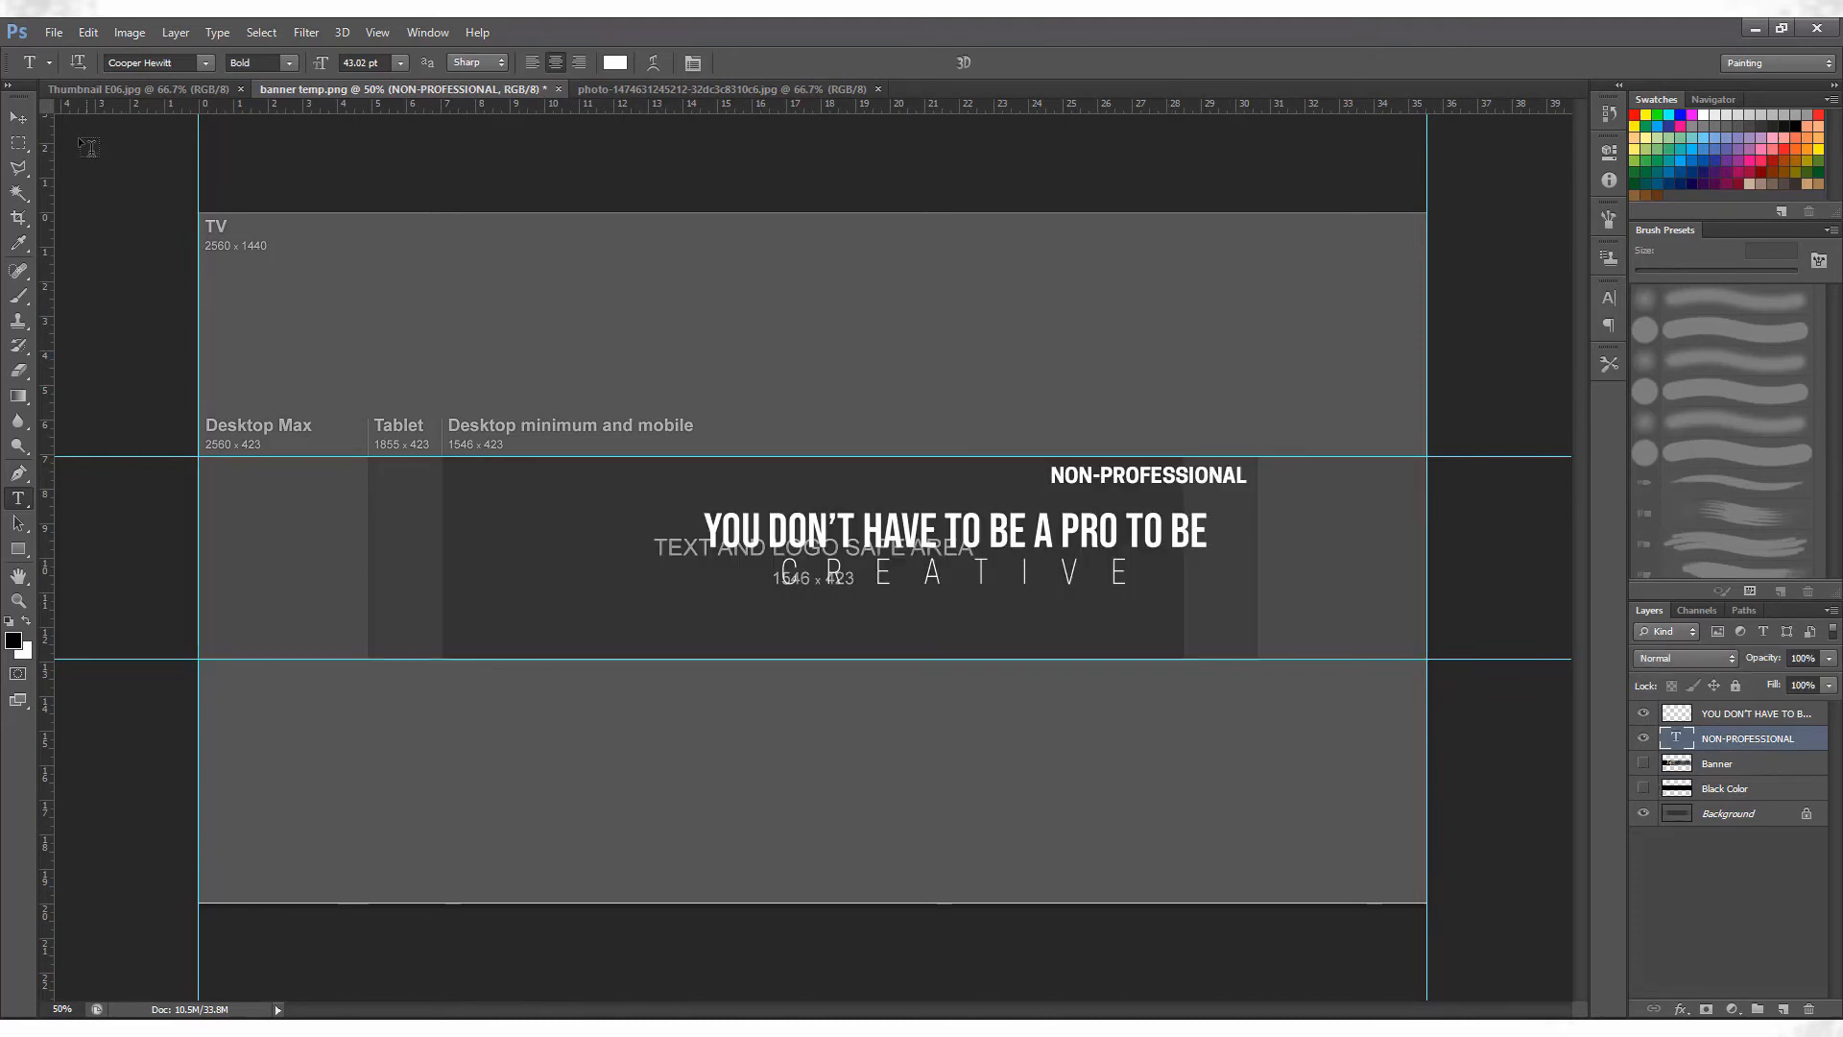
pyautogui.moveTo(47, 168); pyautogui.dragTo(1257, 315)
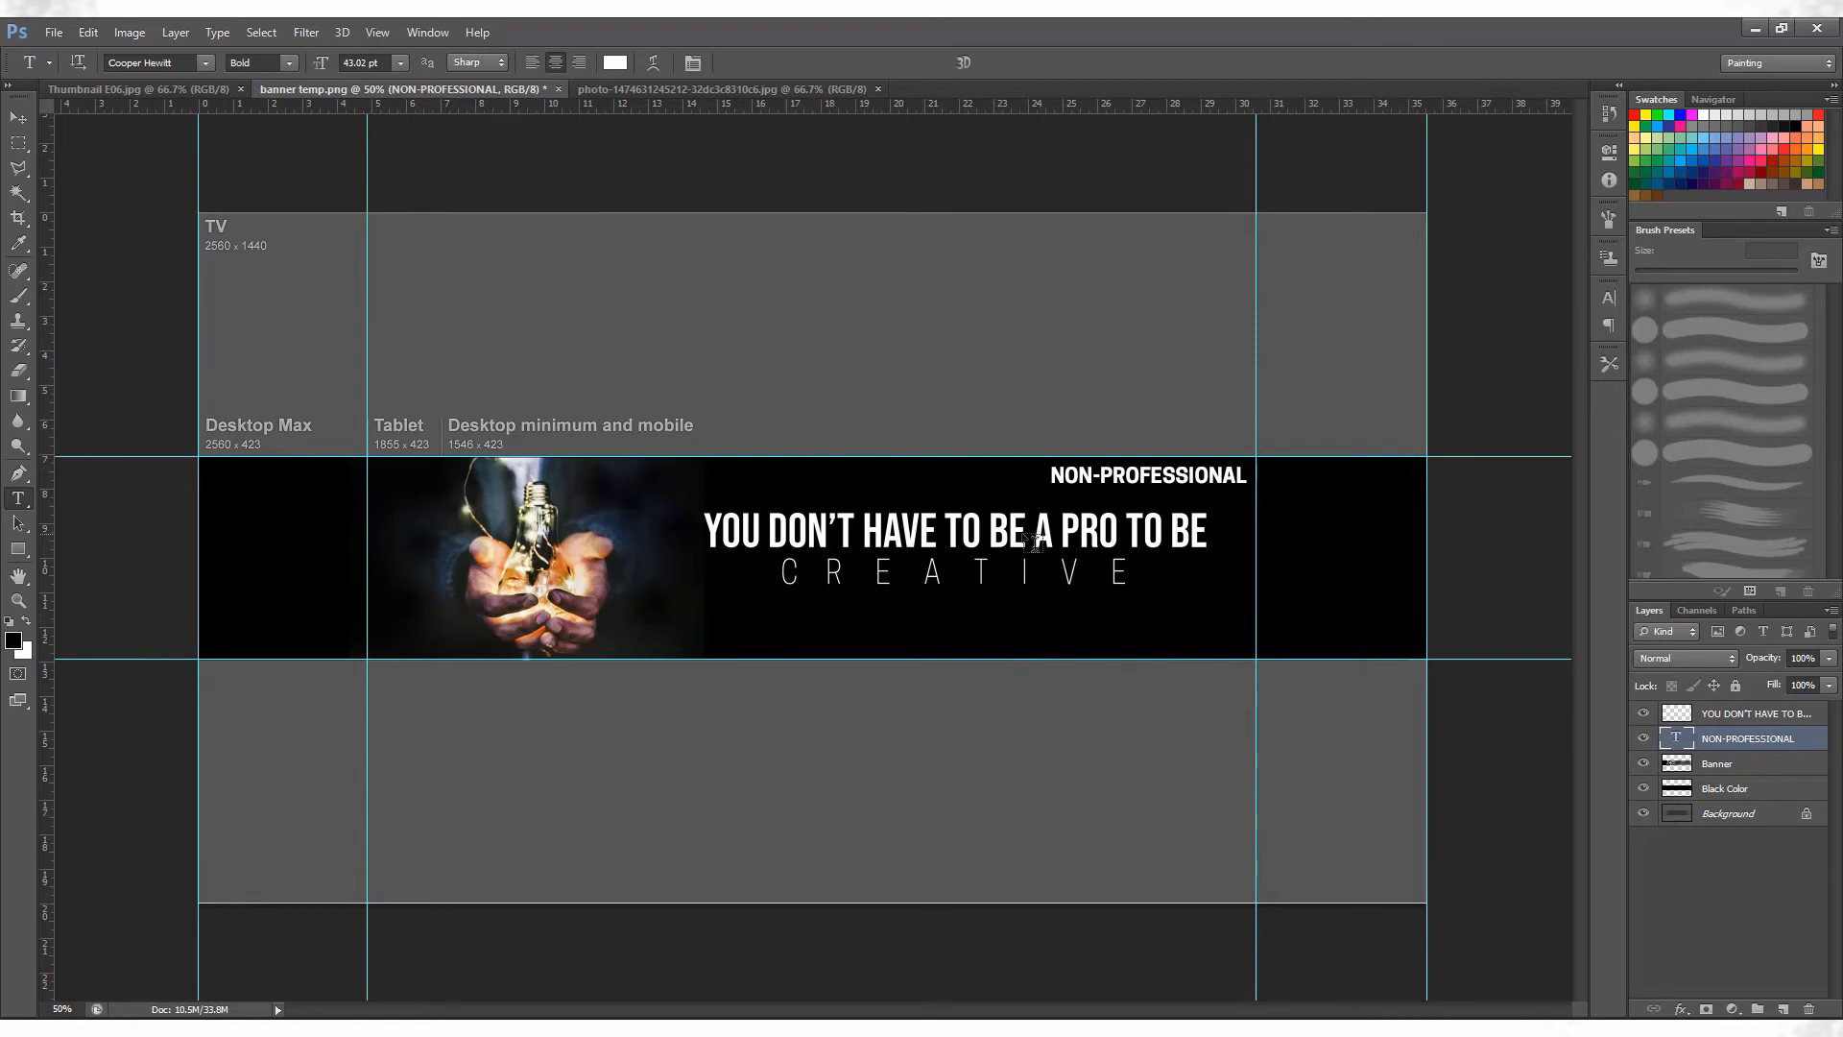
# Bring the Instagram icon from its PNG file into the banner and scale it down below the CREATIVE text.
pyautogui.hotkey('ctrl', '+')
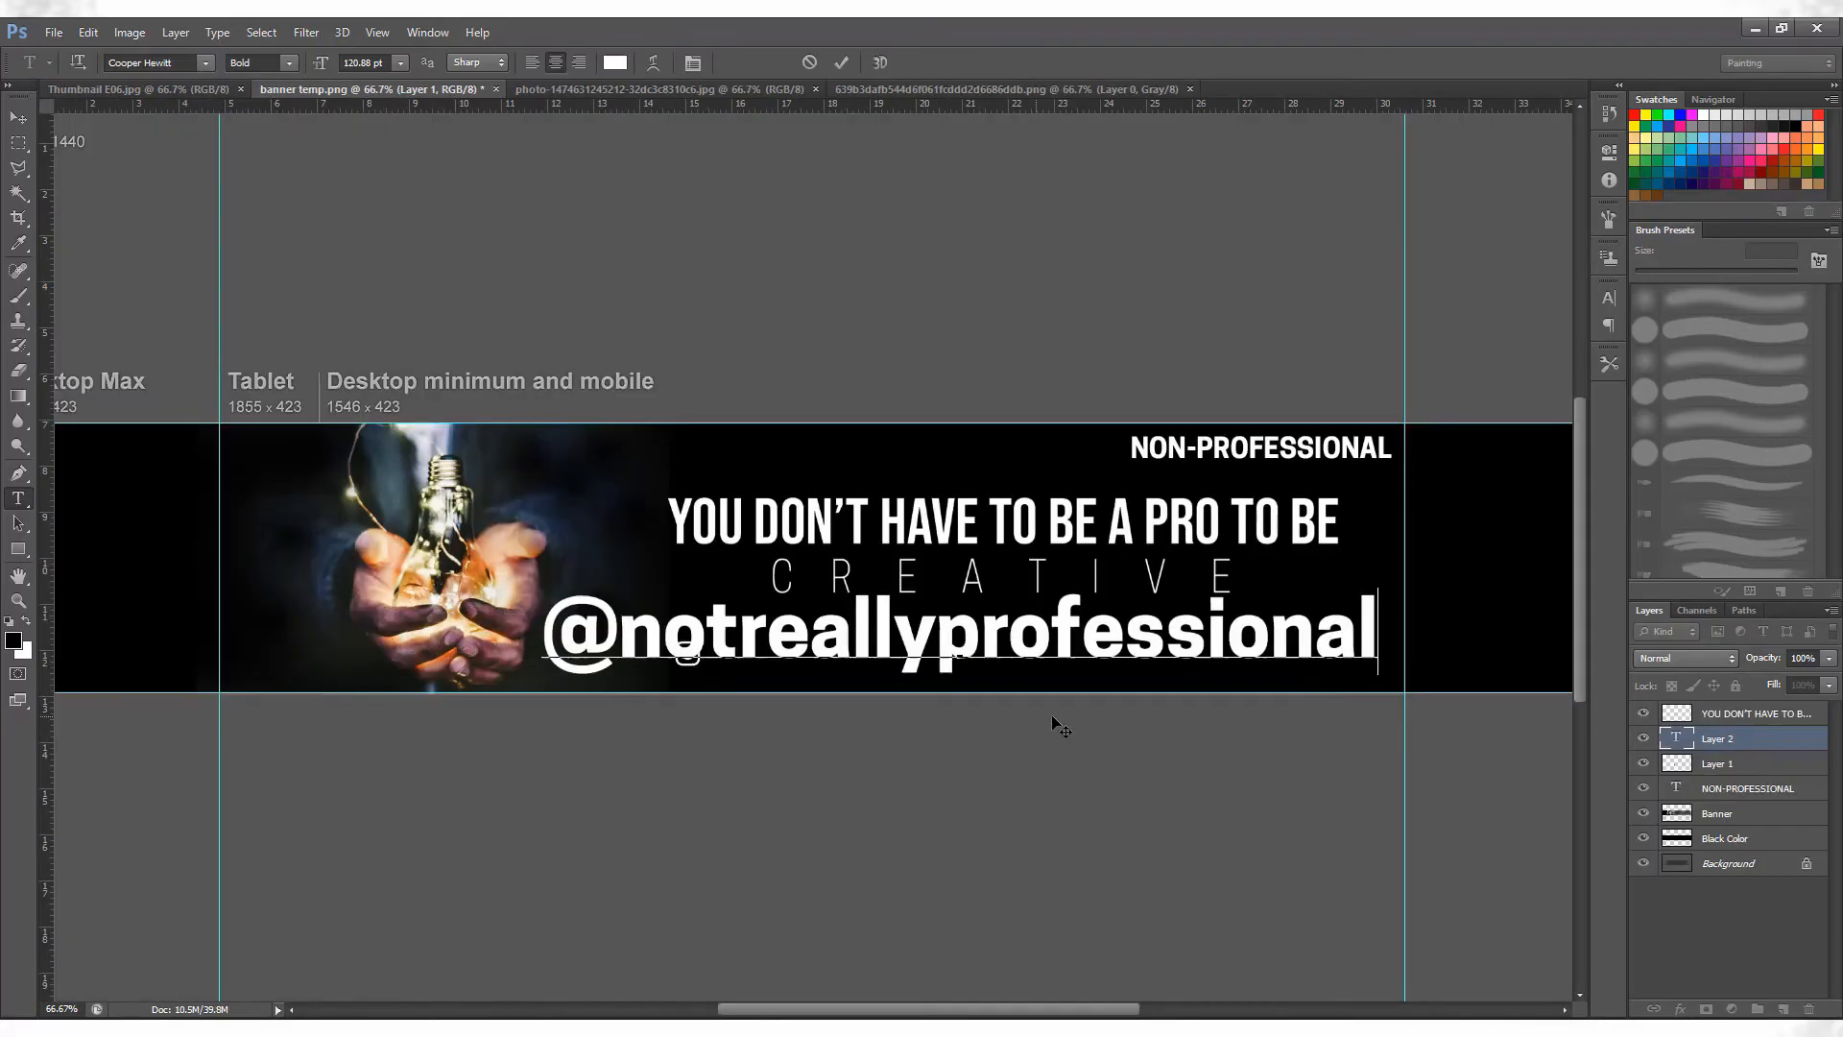
pyautogui.moveTo(1051, 714); pyautogui.dragTo(1077, 723)
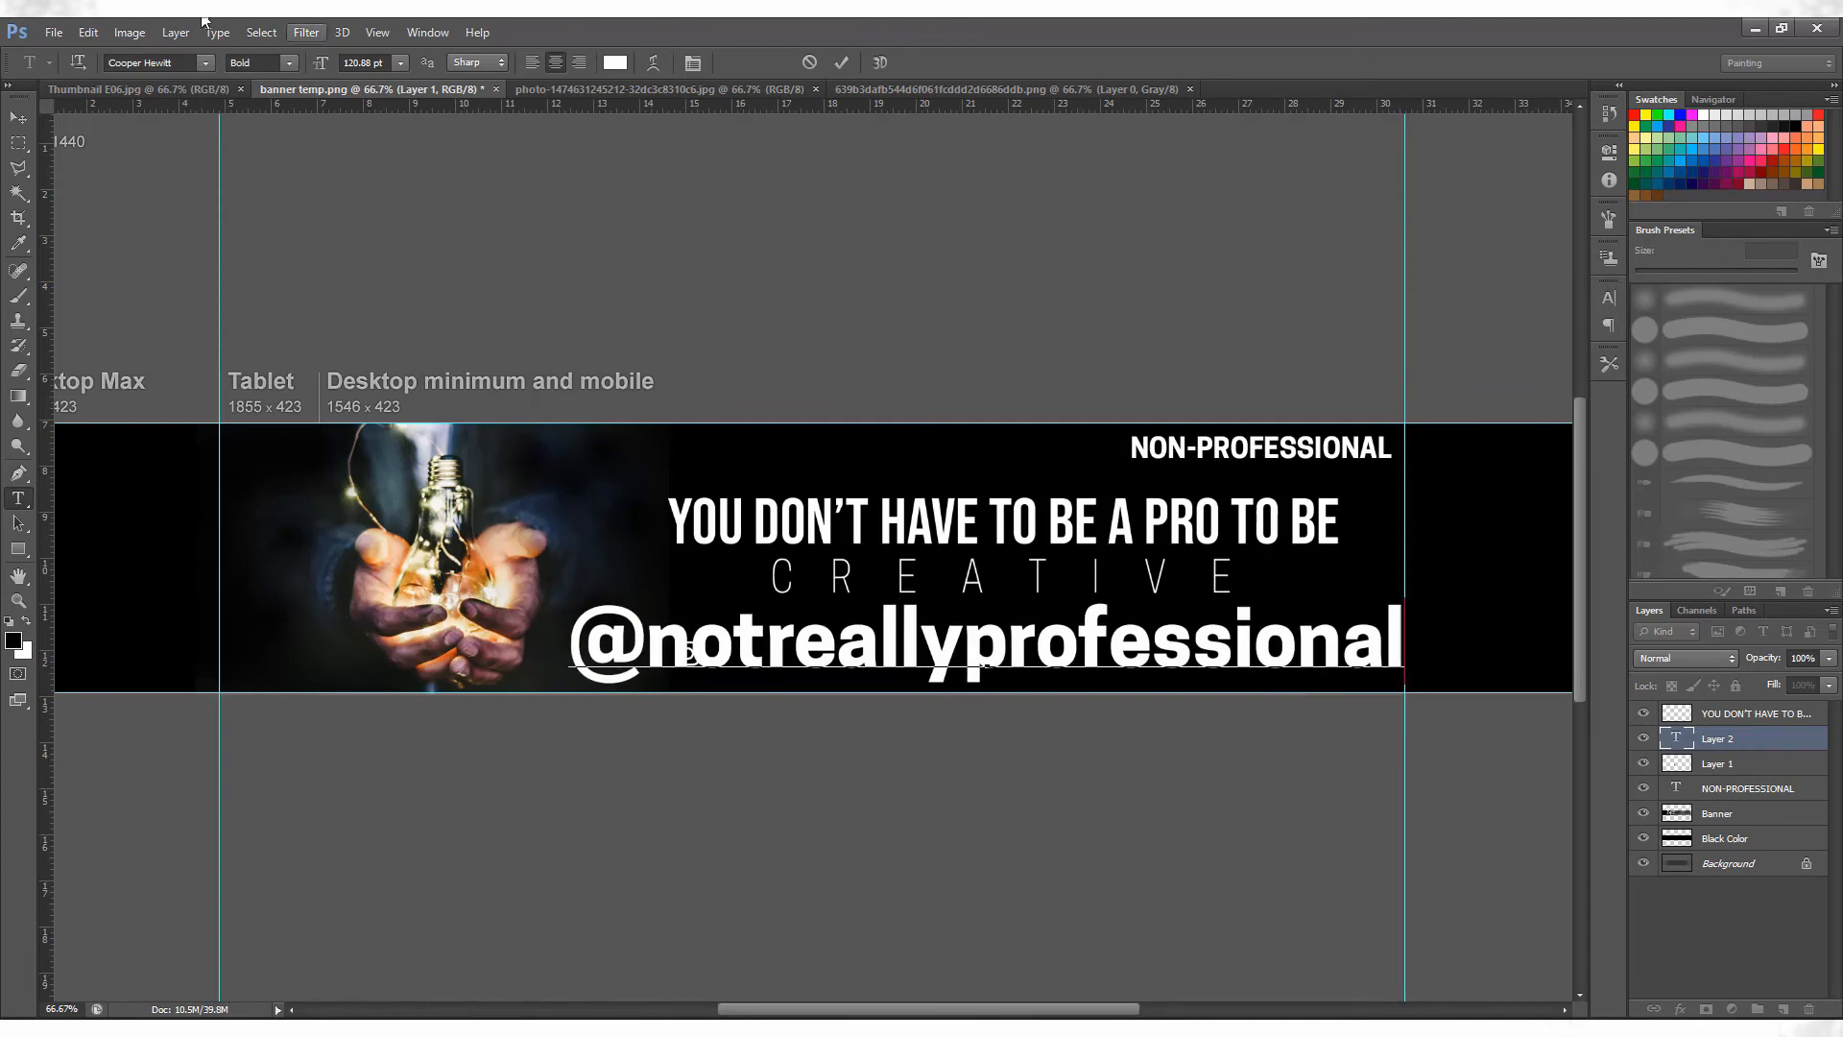
# Set the Instagram handle text to Cooper Hewitt Light and scale it down to sit beside the icon.
pyautogui.hotkey('ctrl', 'a')
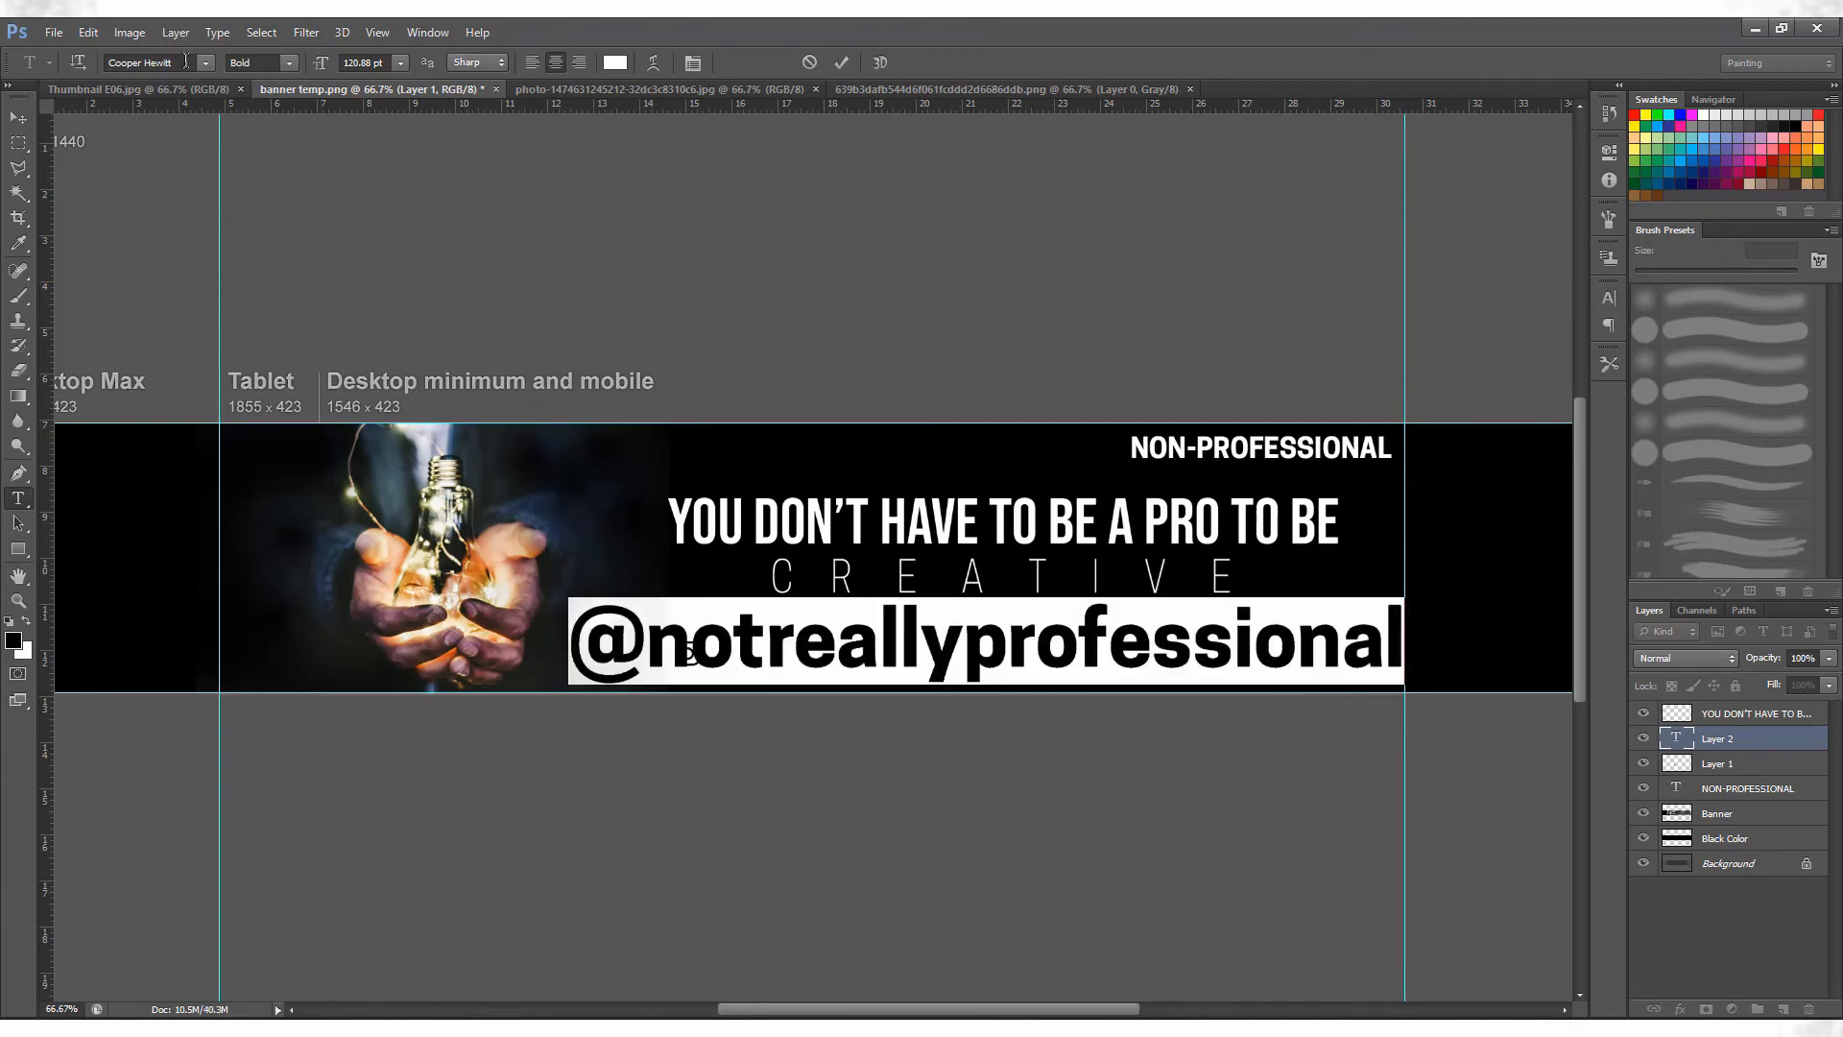
pyautogui.click(288, 63)
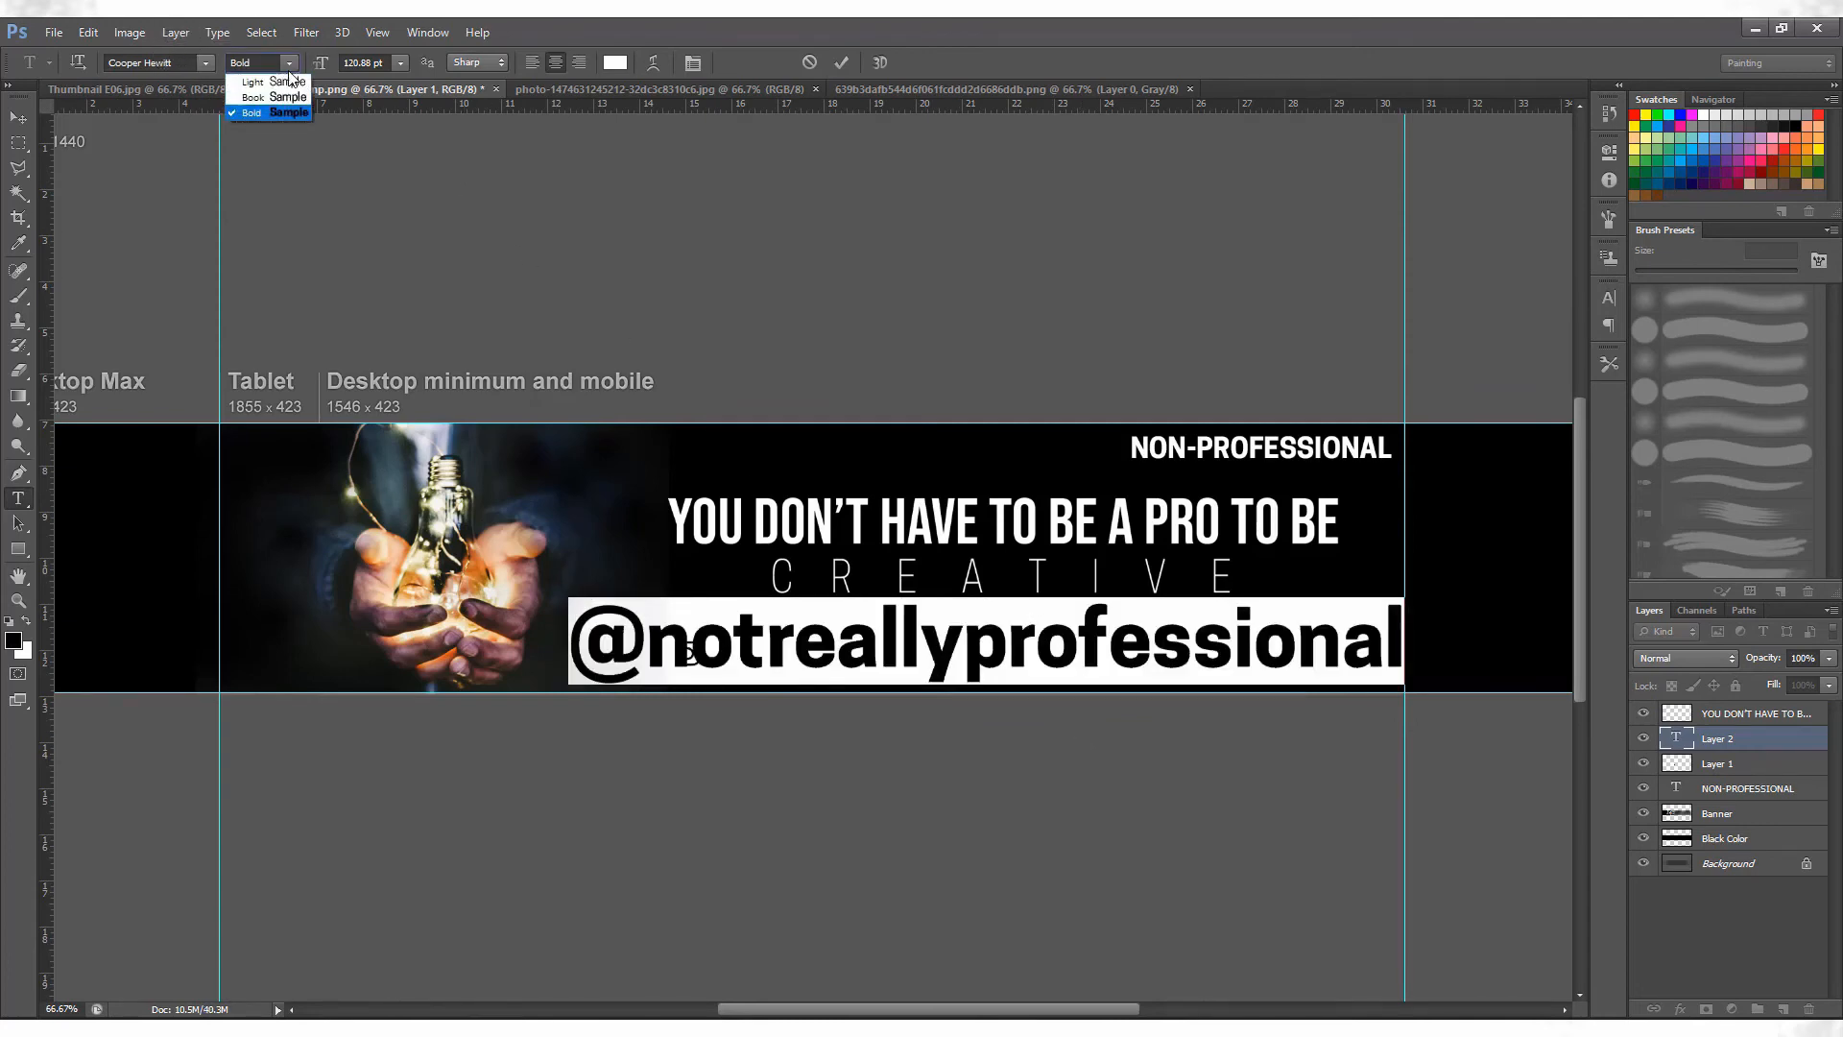
pyautogui.click(288, 113)
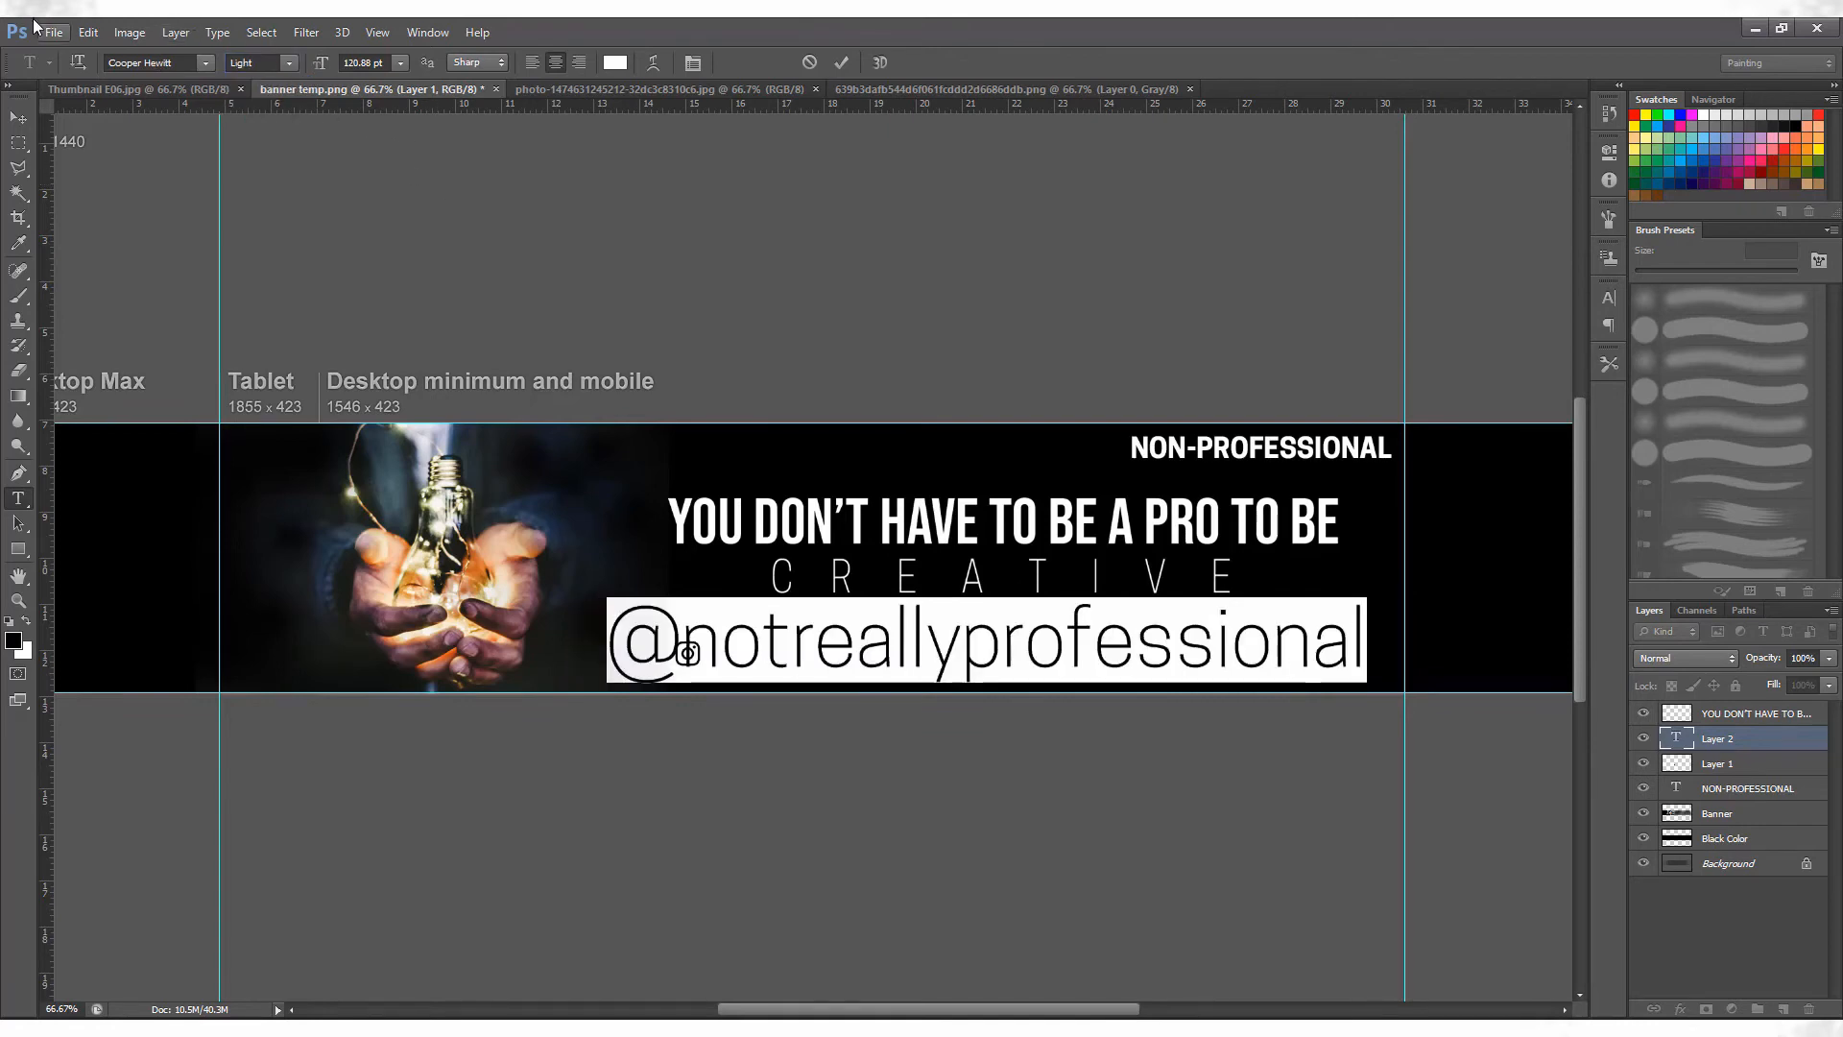
pyautogui.click(84, 32)
pyautogui.click(142, 388)
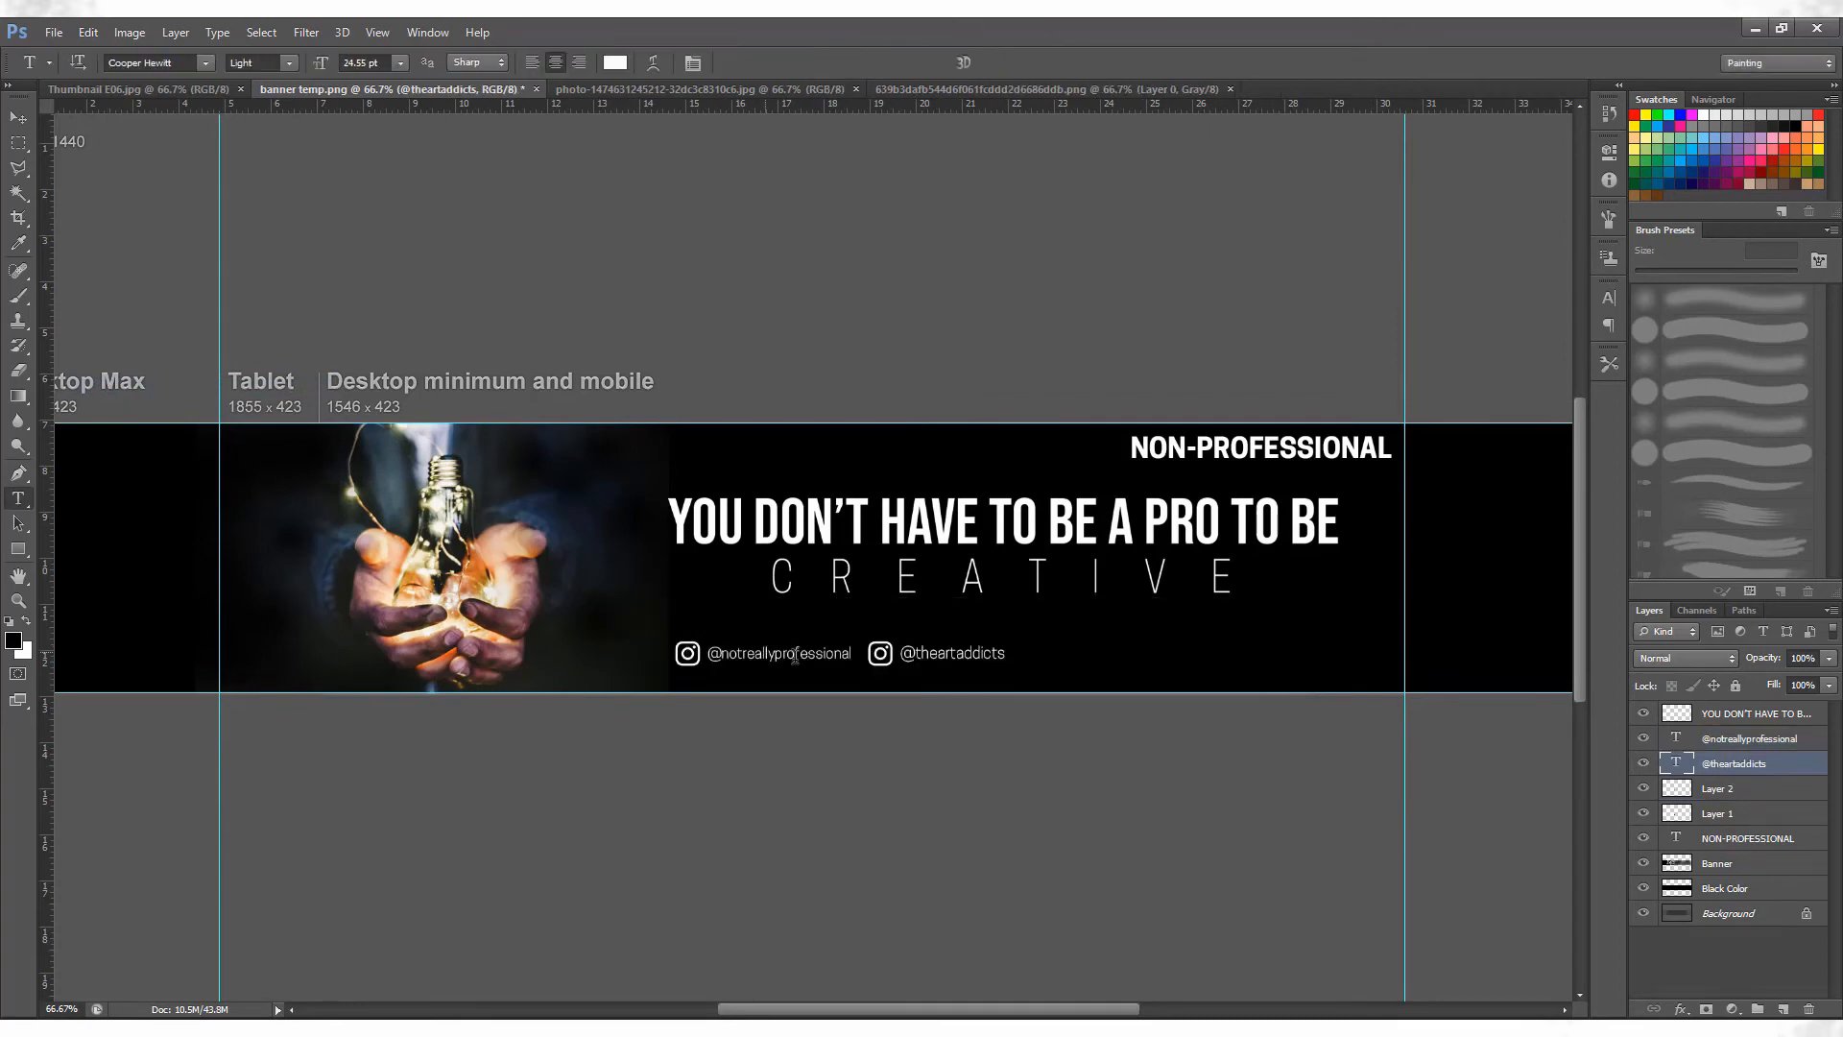
# Nudge the second Instagram handle down slightly and enlarge the first Instagram handle's text.
pyautogui.press('v')
pyautogui.press('Down')
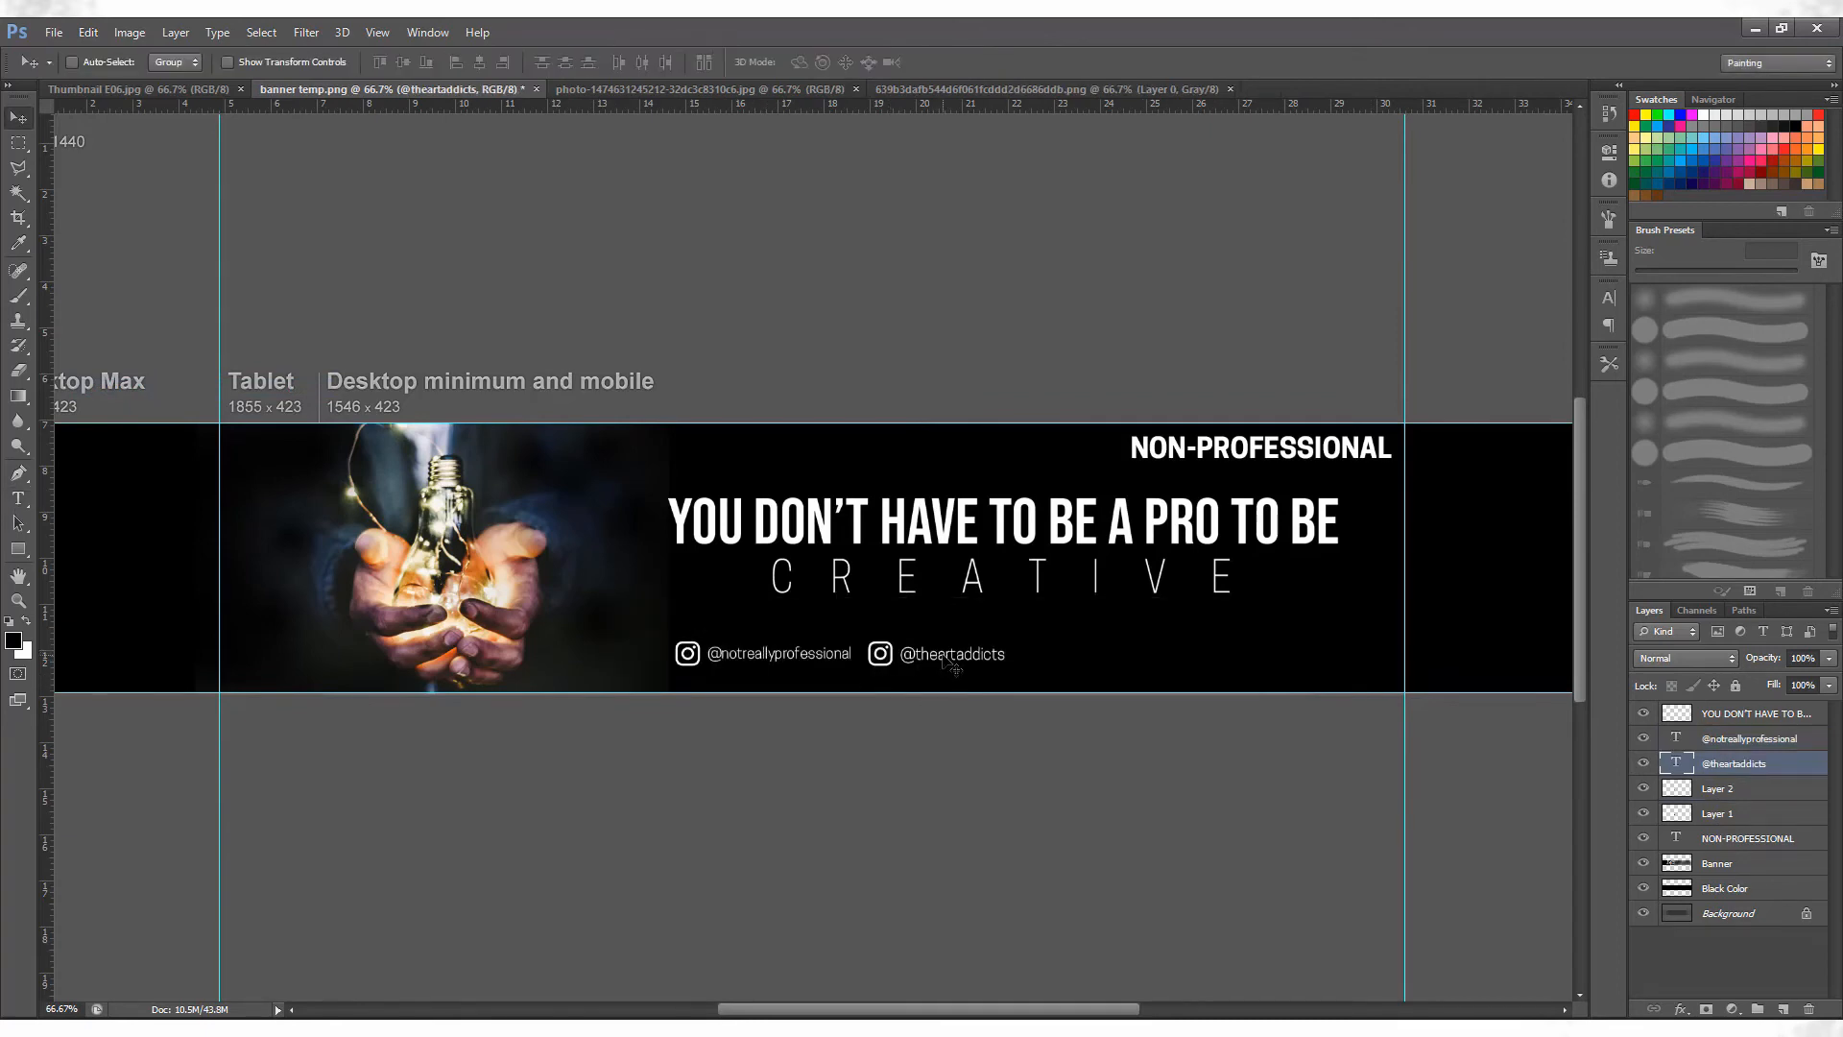
pyautogui.click(1747, 741)
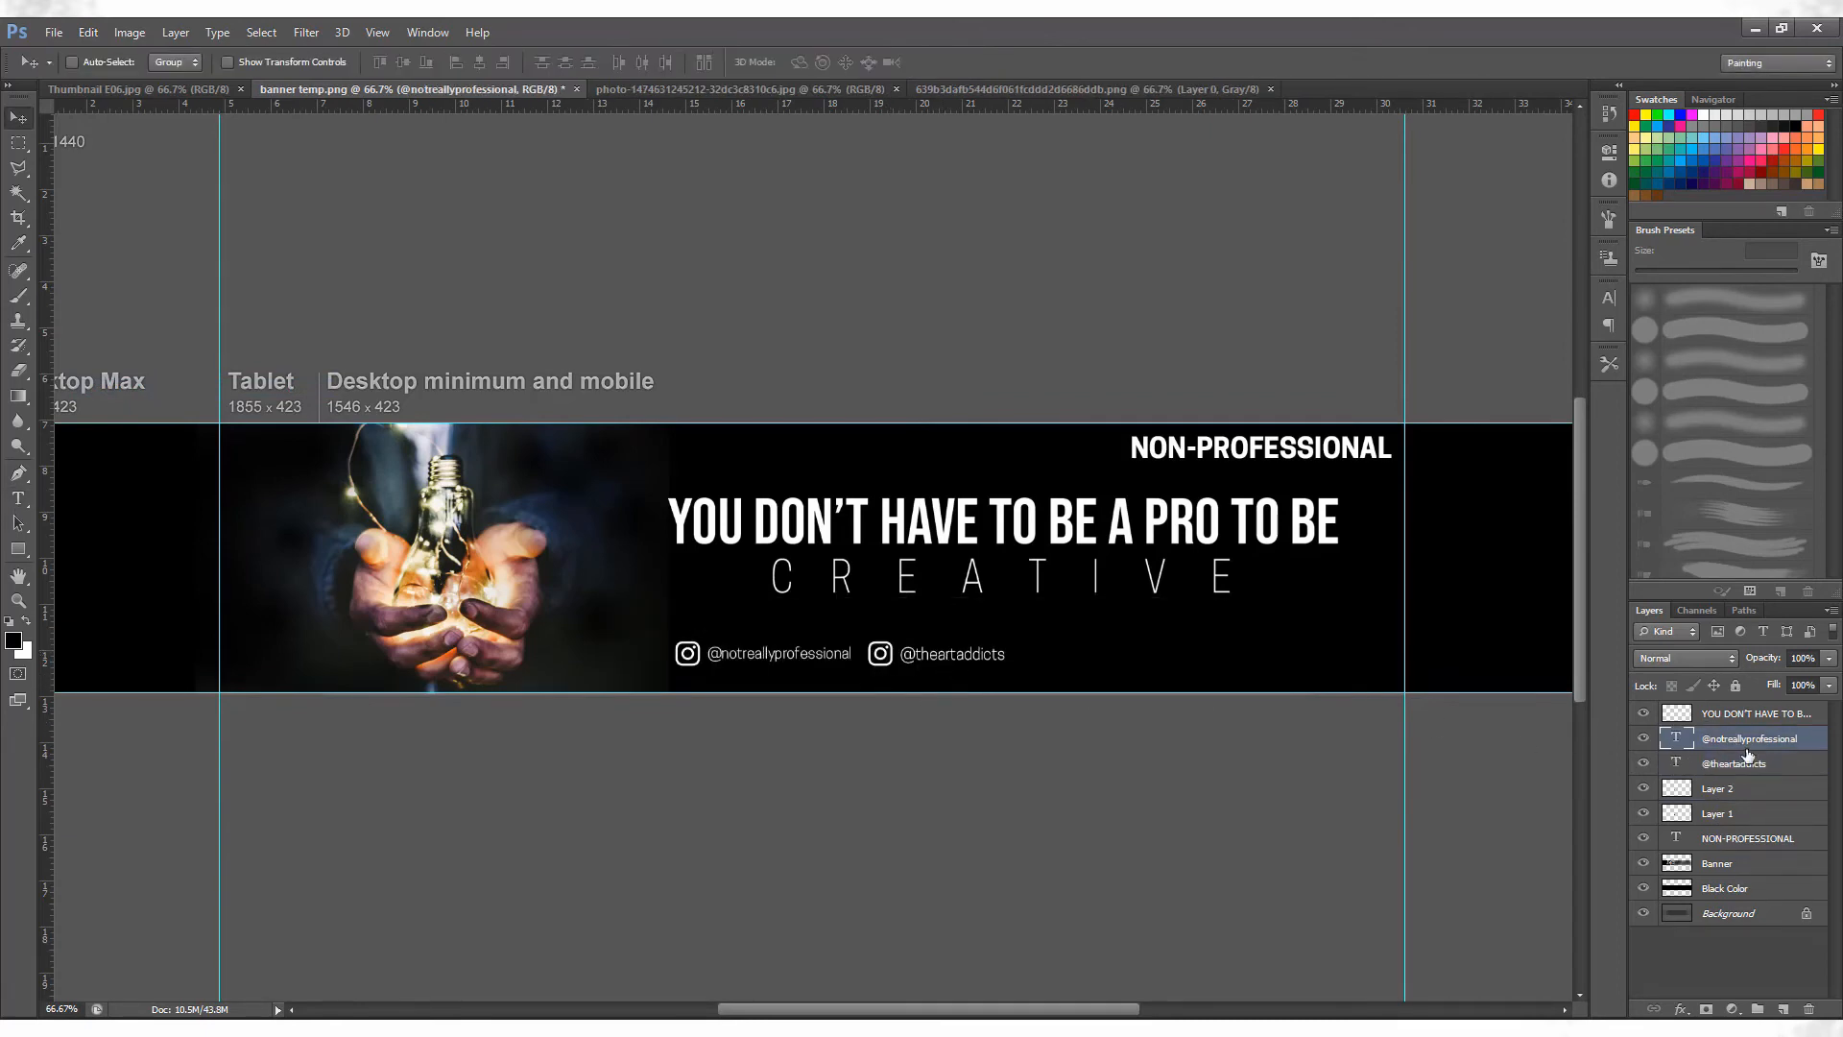
pyautogui.hotkey('ctrl', 't')
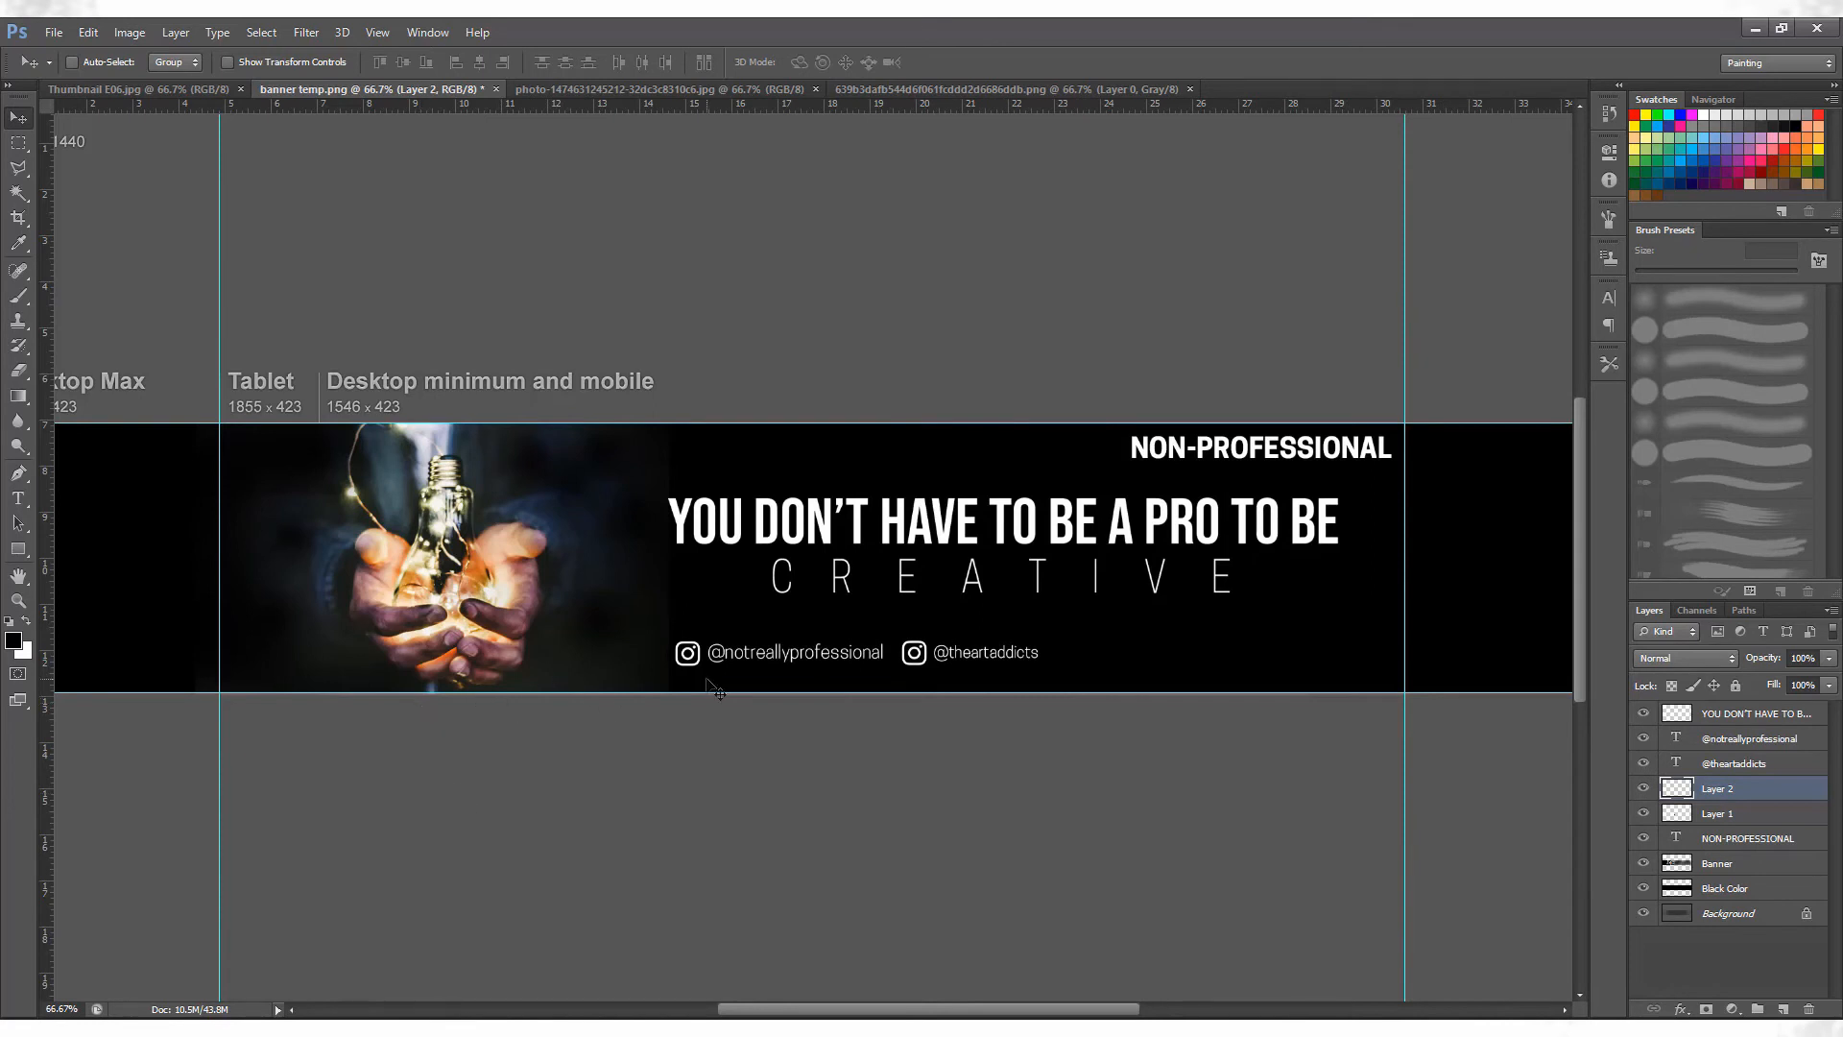
# Compare the banner layout with the existing one on the YouTube channel page in the browser and return to Photoshop.
pyautogui.hotkey('ctrl', '-')
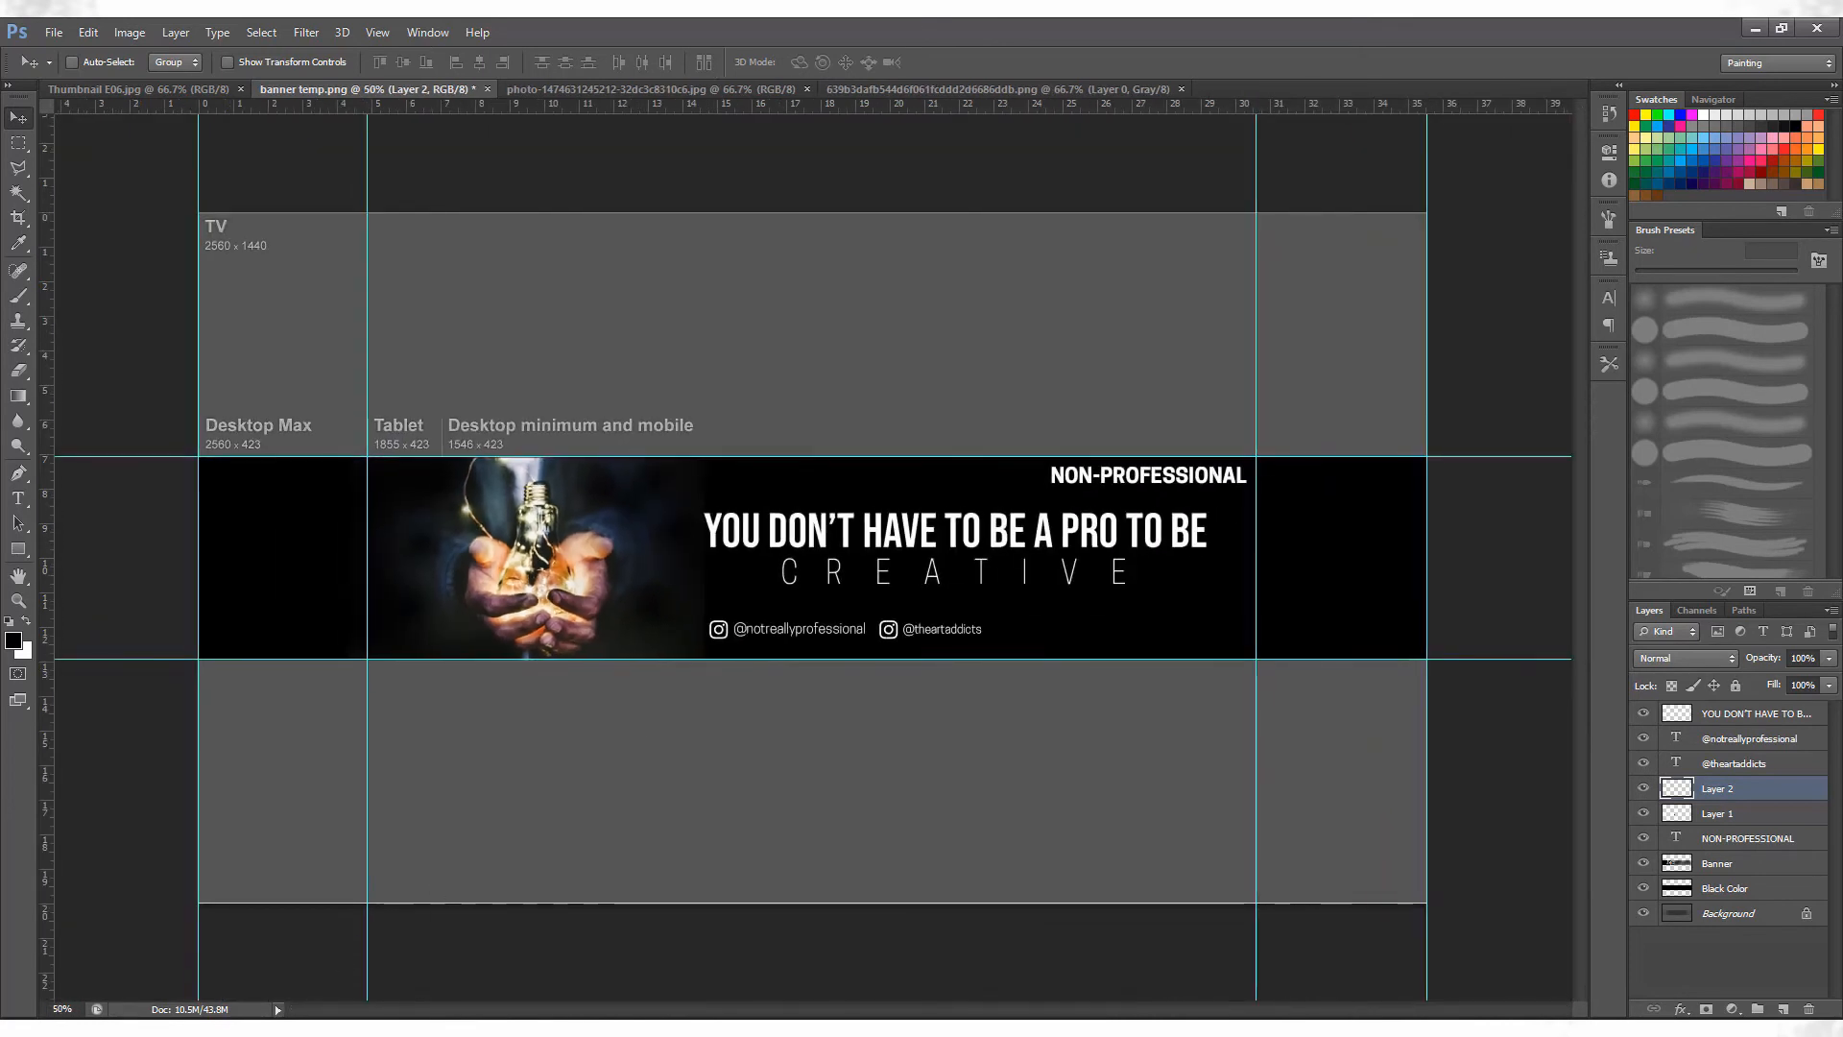
pyautogui.click(327, 1010)
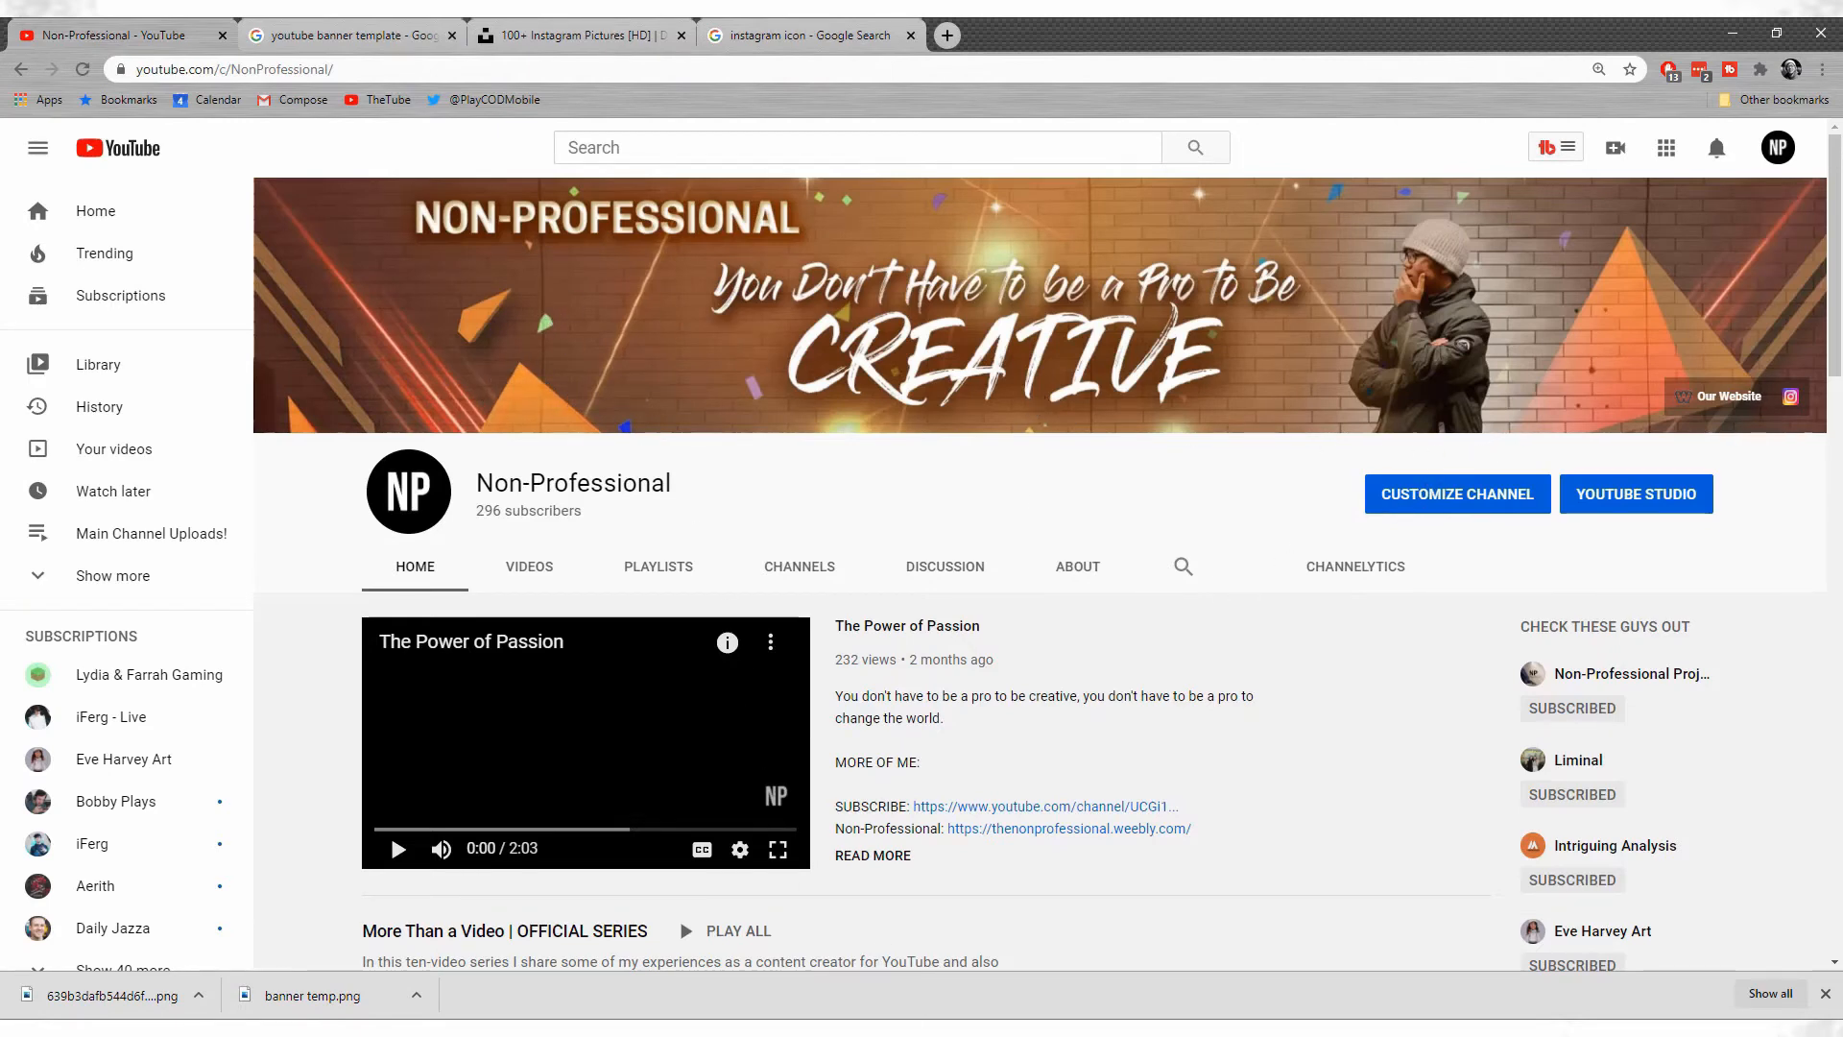
pyautogui.click(745, 955)
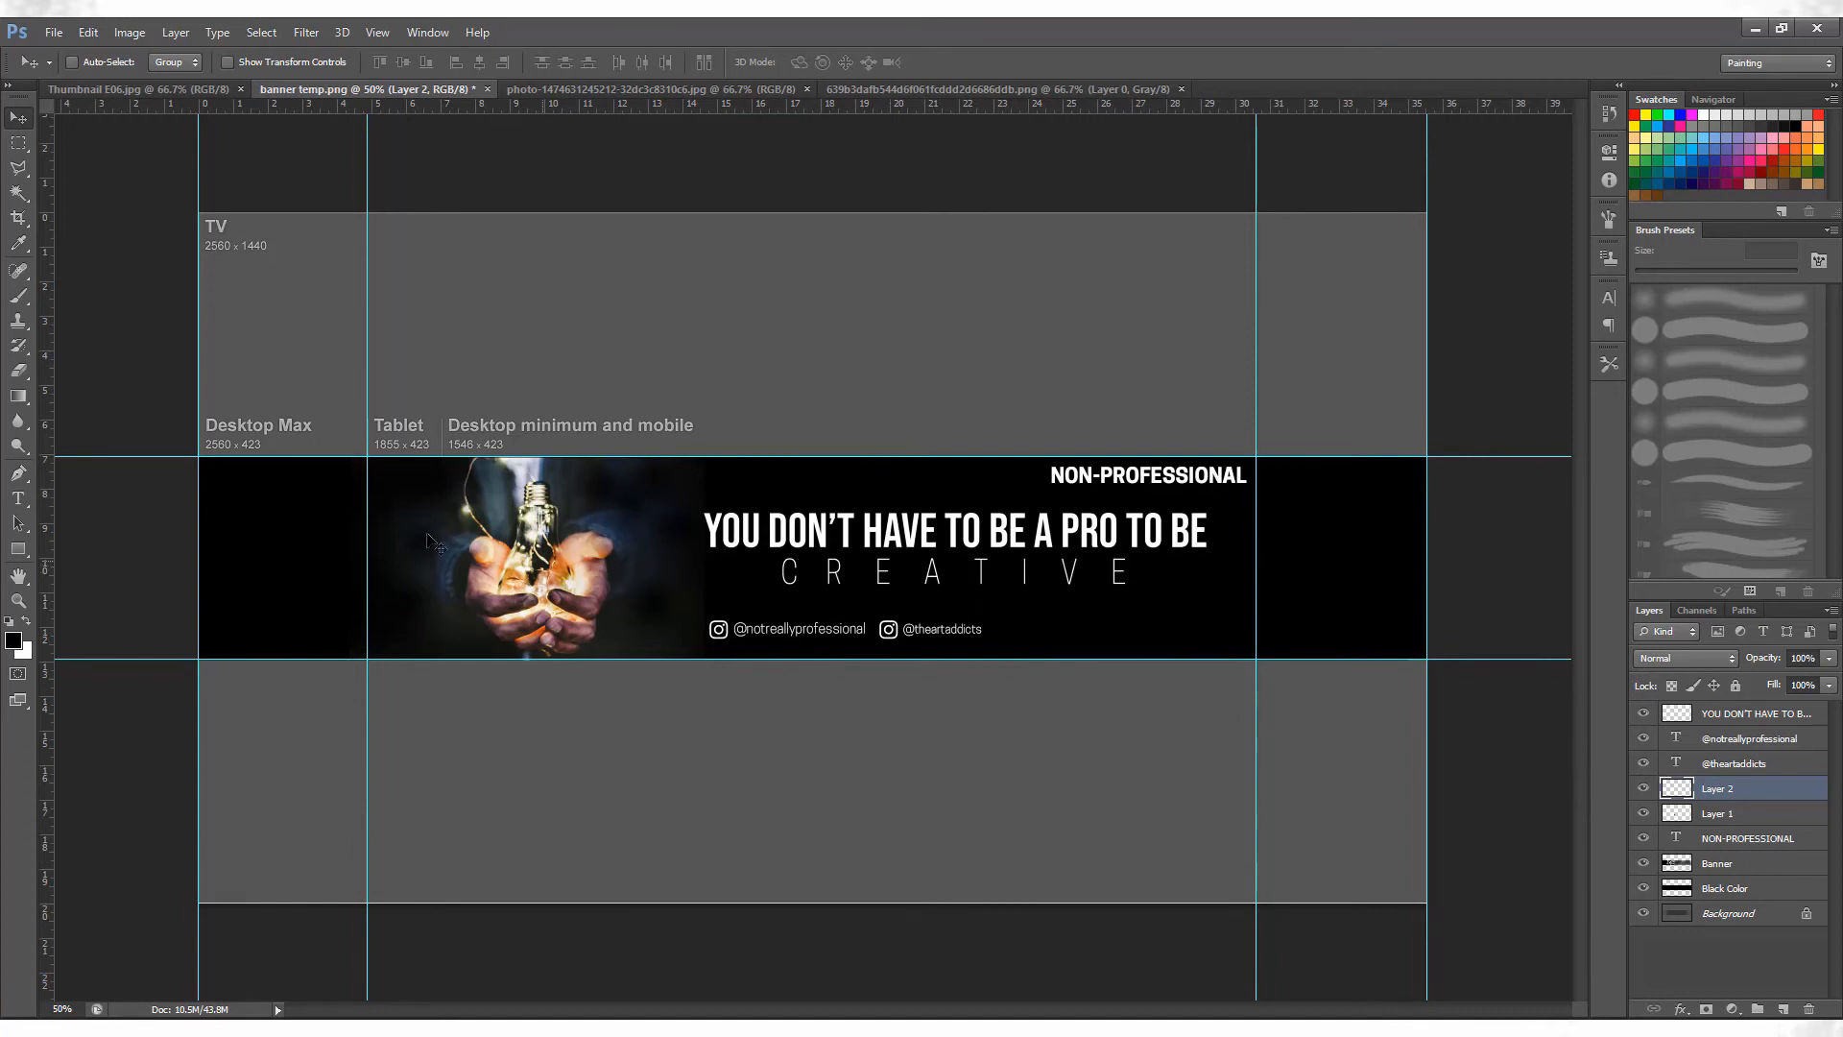
# Apply a Channel Mixer adjustment to the Banner layer's Red output with Red +113%, Green +4% and a raised Blue.
pyautogui.click(1778, 869)
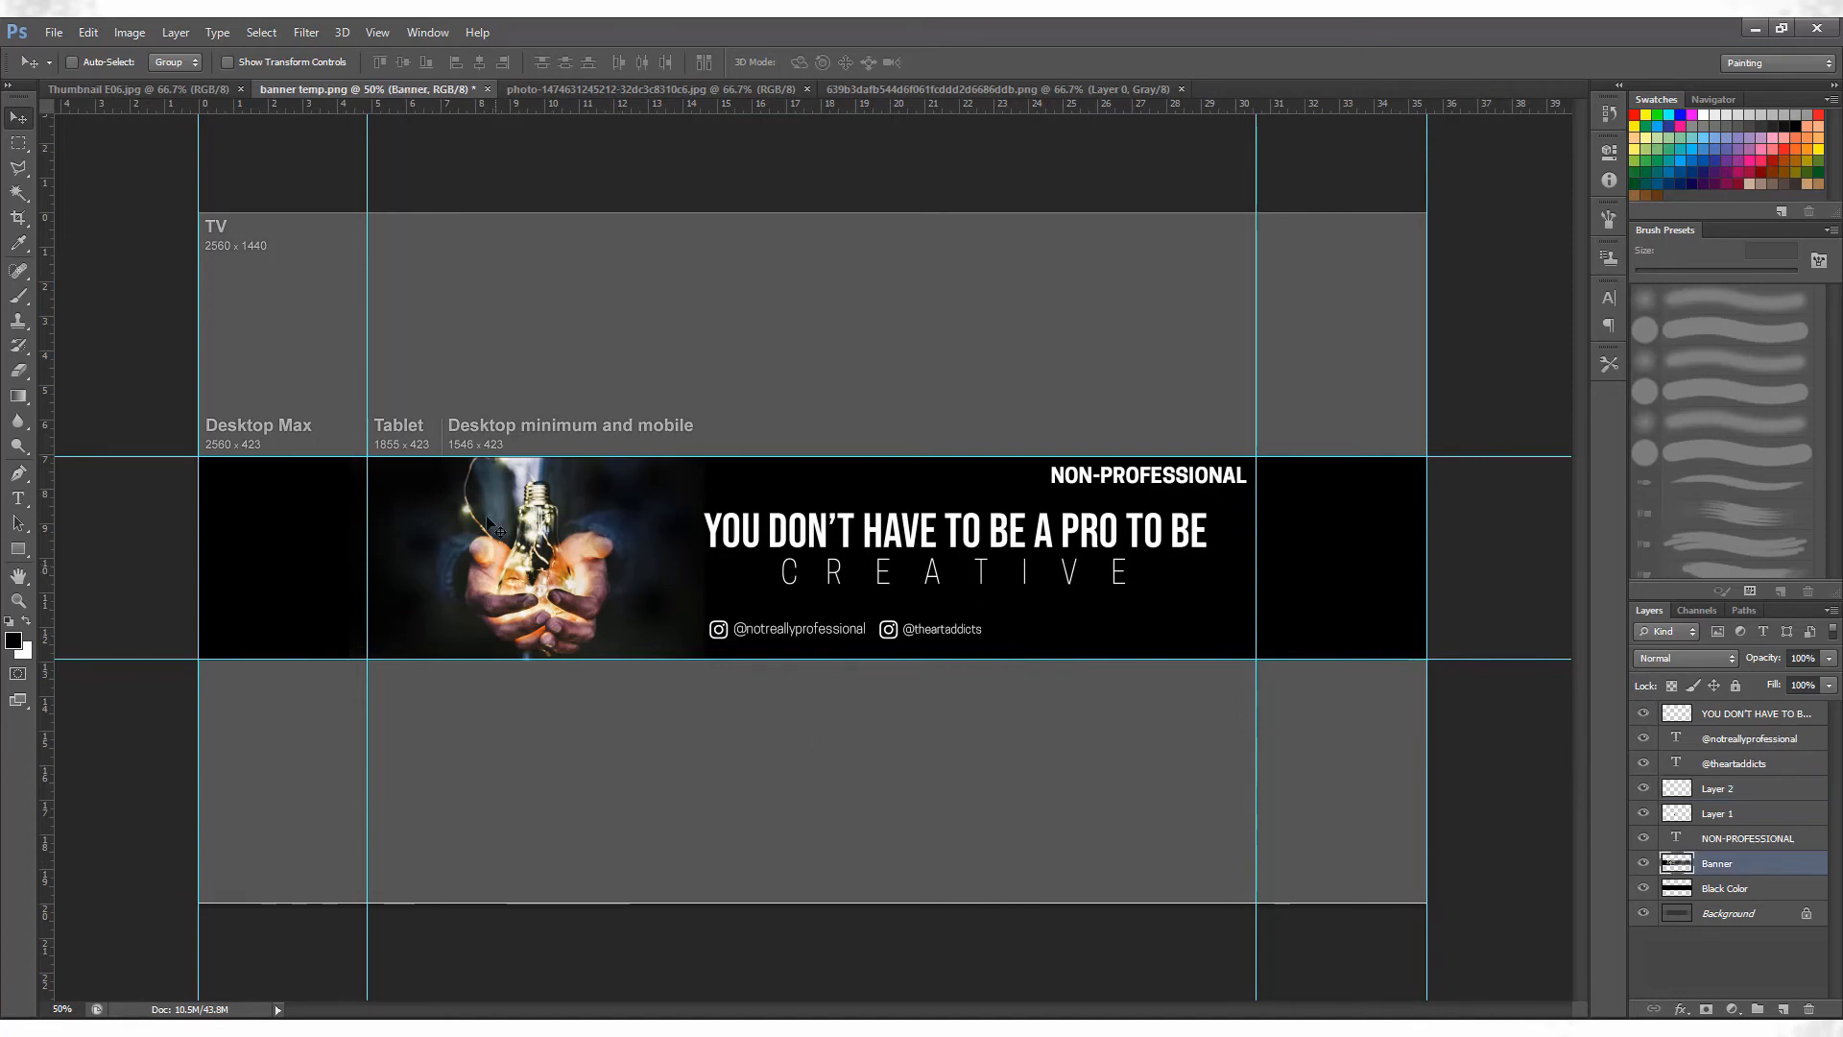
pyautogui.click(120, 33)
pyautogui.moveTo(176, 33)
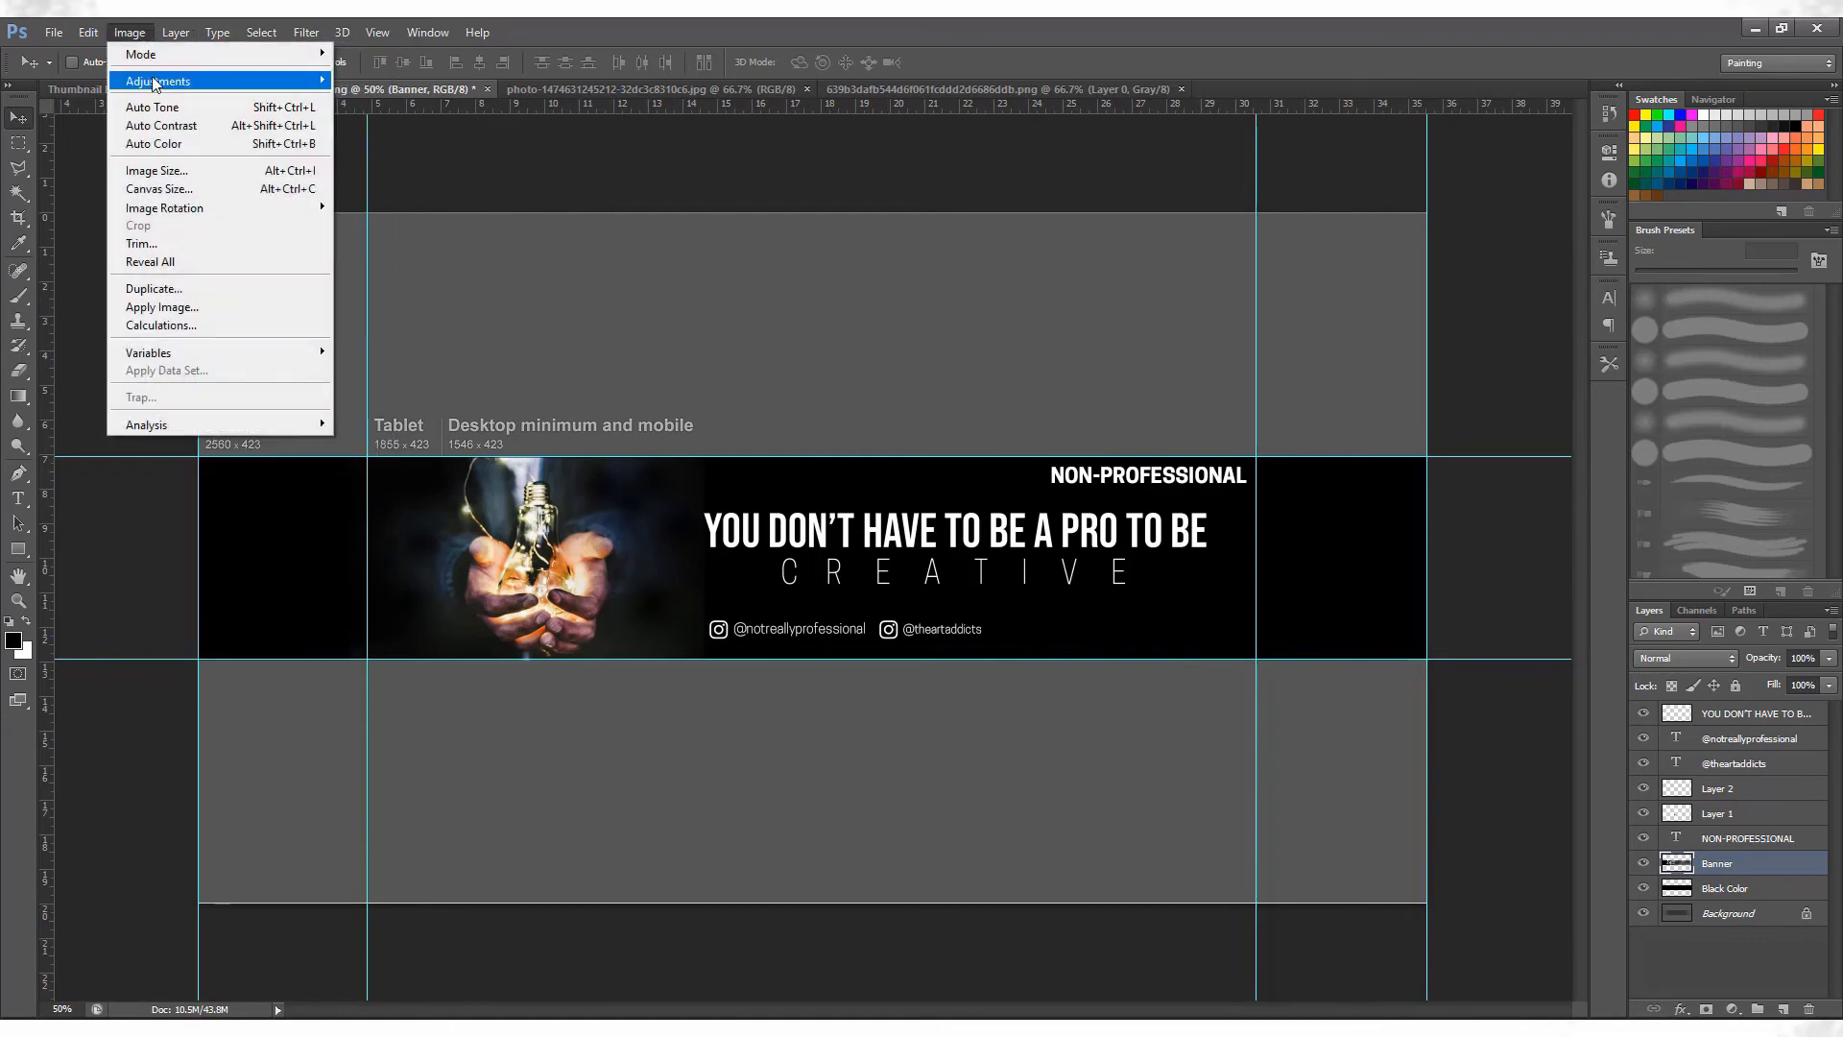
pyautogui.moveTo(159, 83)
pyautogui.click(427, 253)
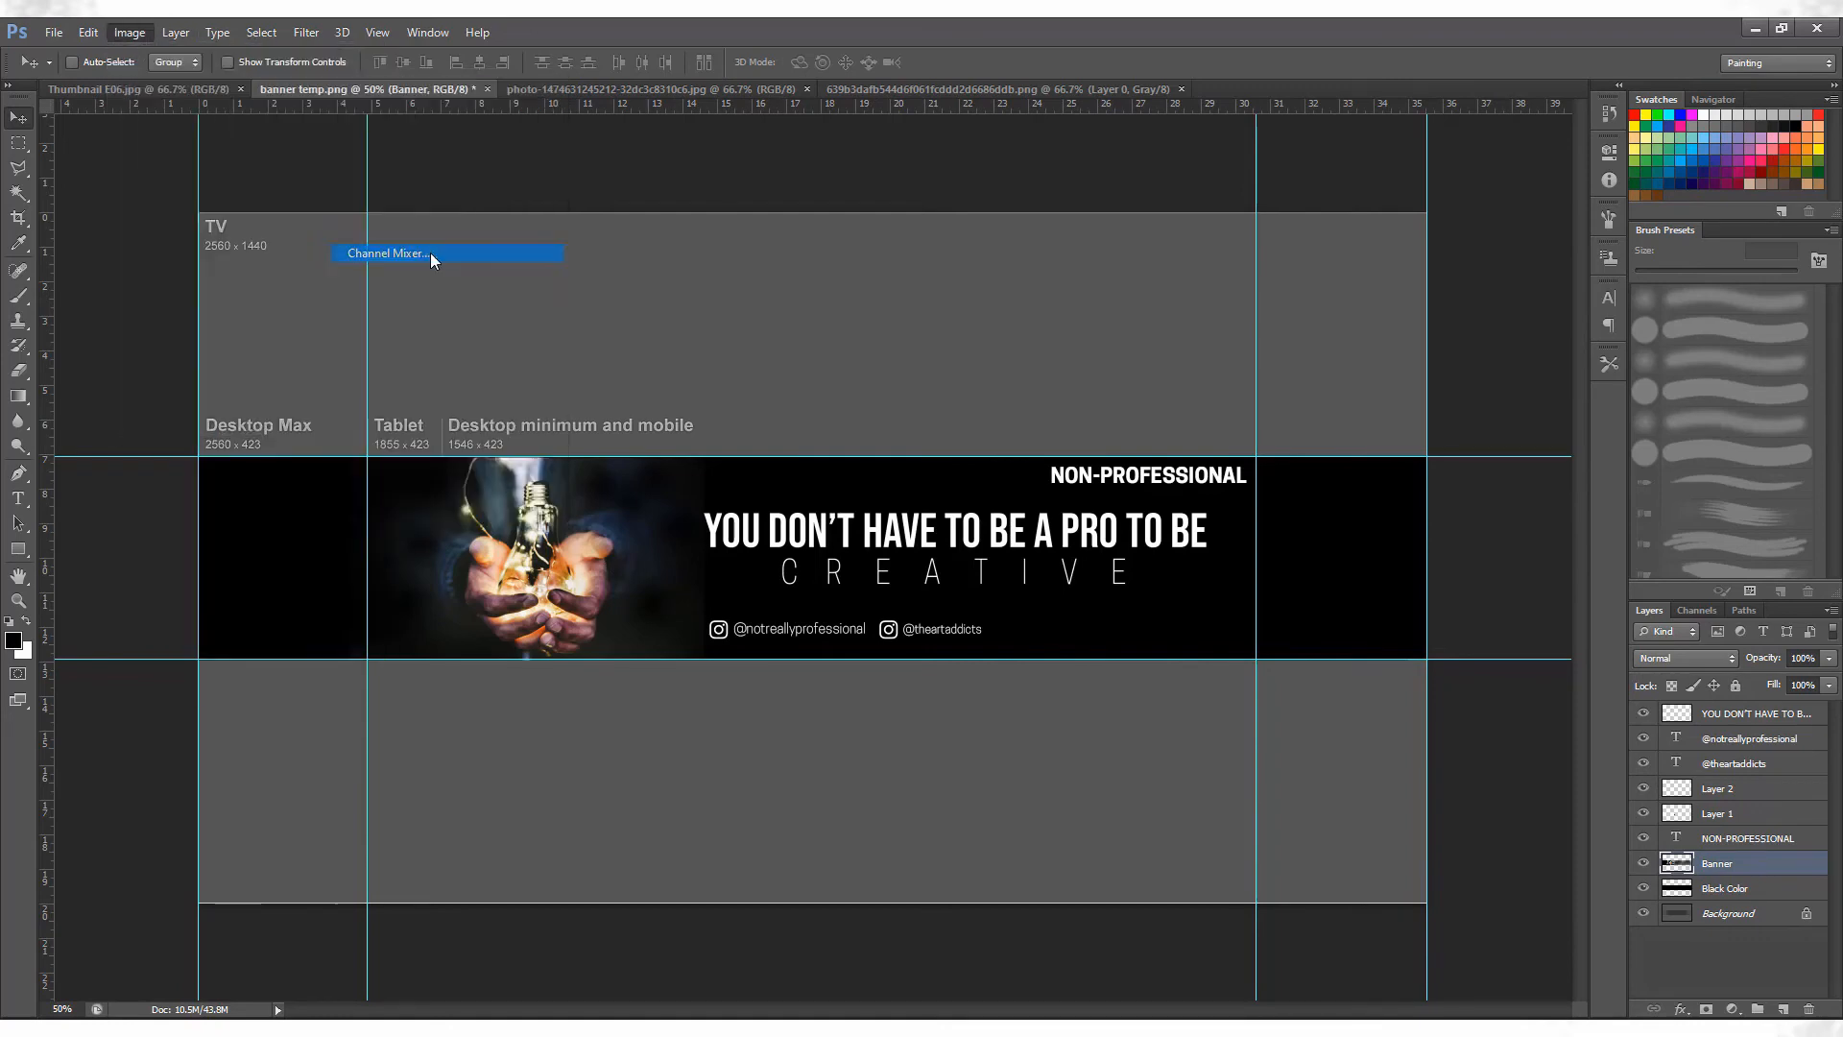
pyautogui.moveTo(1294, 482)
pyautogui.mouseDown()
pyautogui.moveTo(1325, 489)
pyautogui.moveTo(1303, 488)
pyautogui.mouseUp()
pyautogui.moveTo(1351, 439); pyautogui.dragTo(1358, 445)
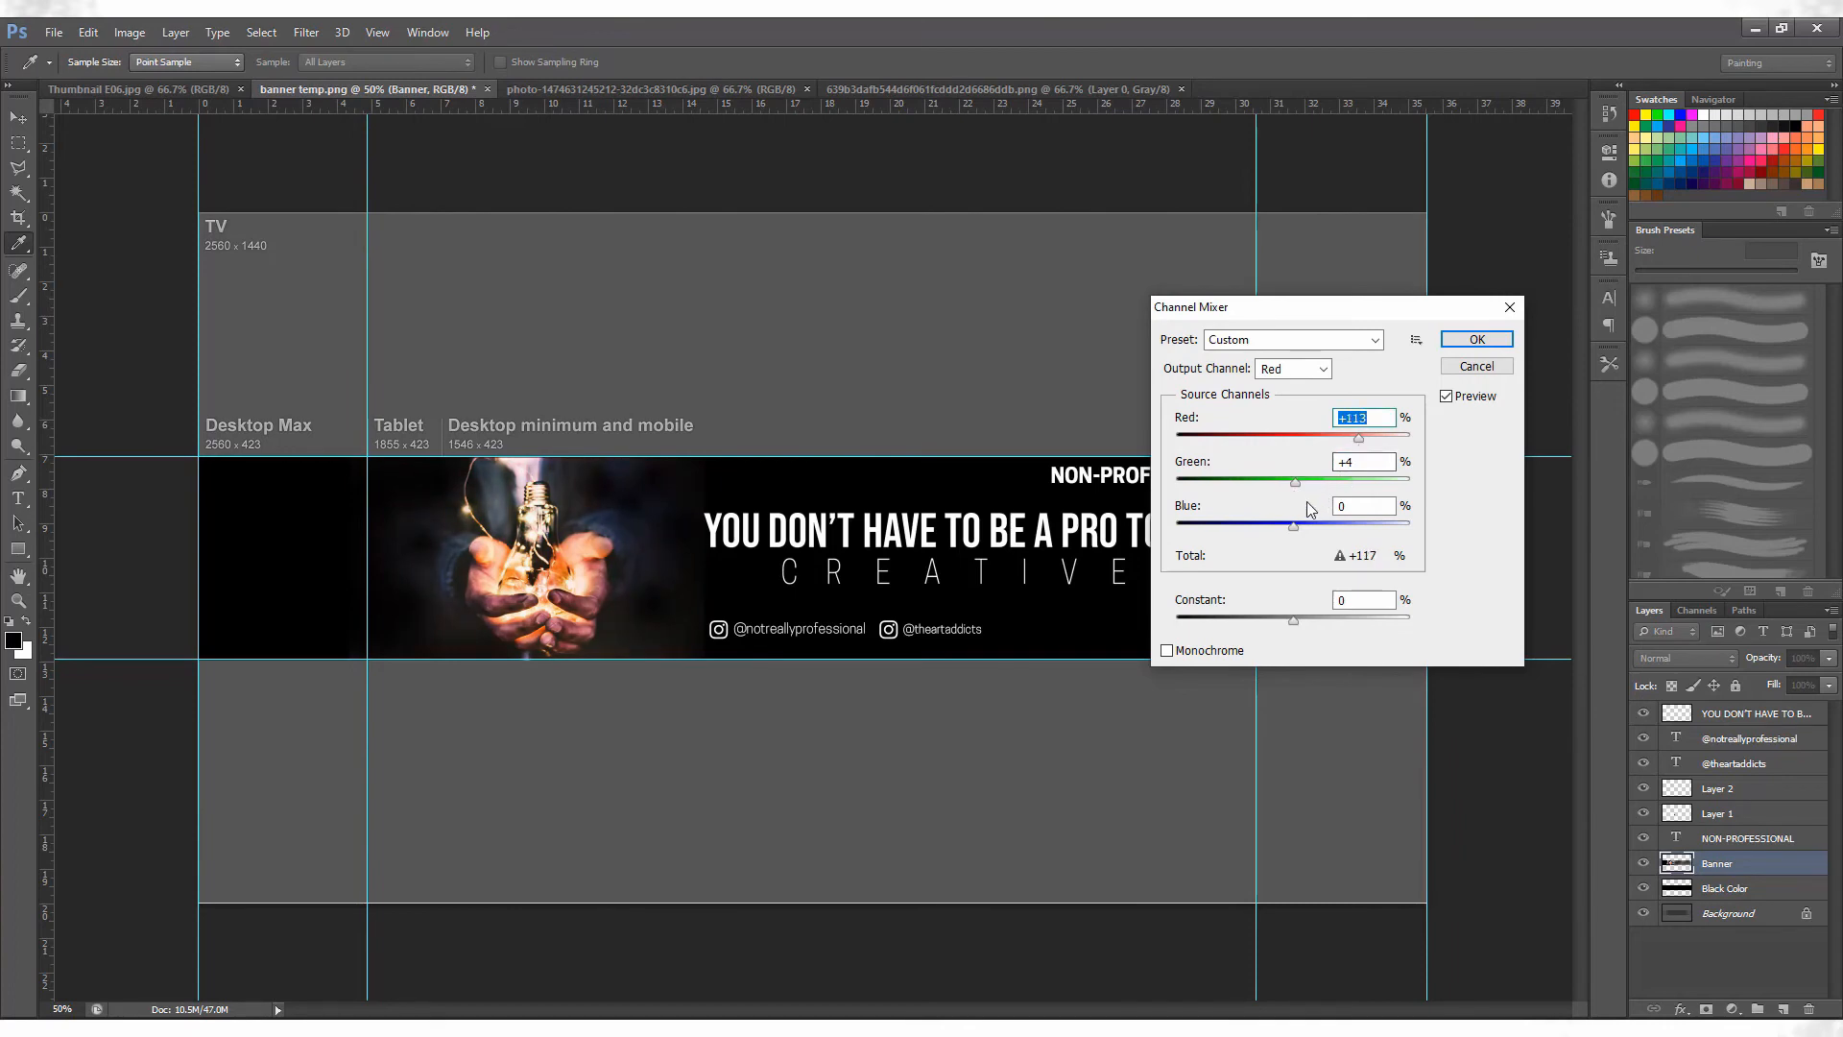
pyautogui.moveTo(1295, 526); pyautogui.dragTo(1313, 531)
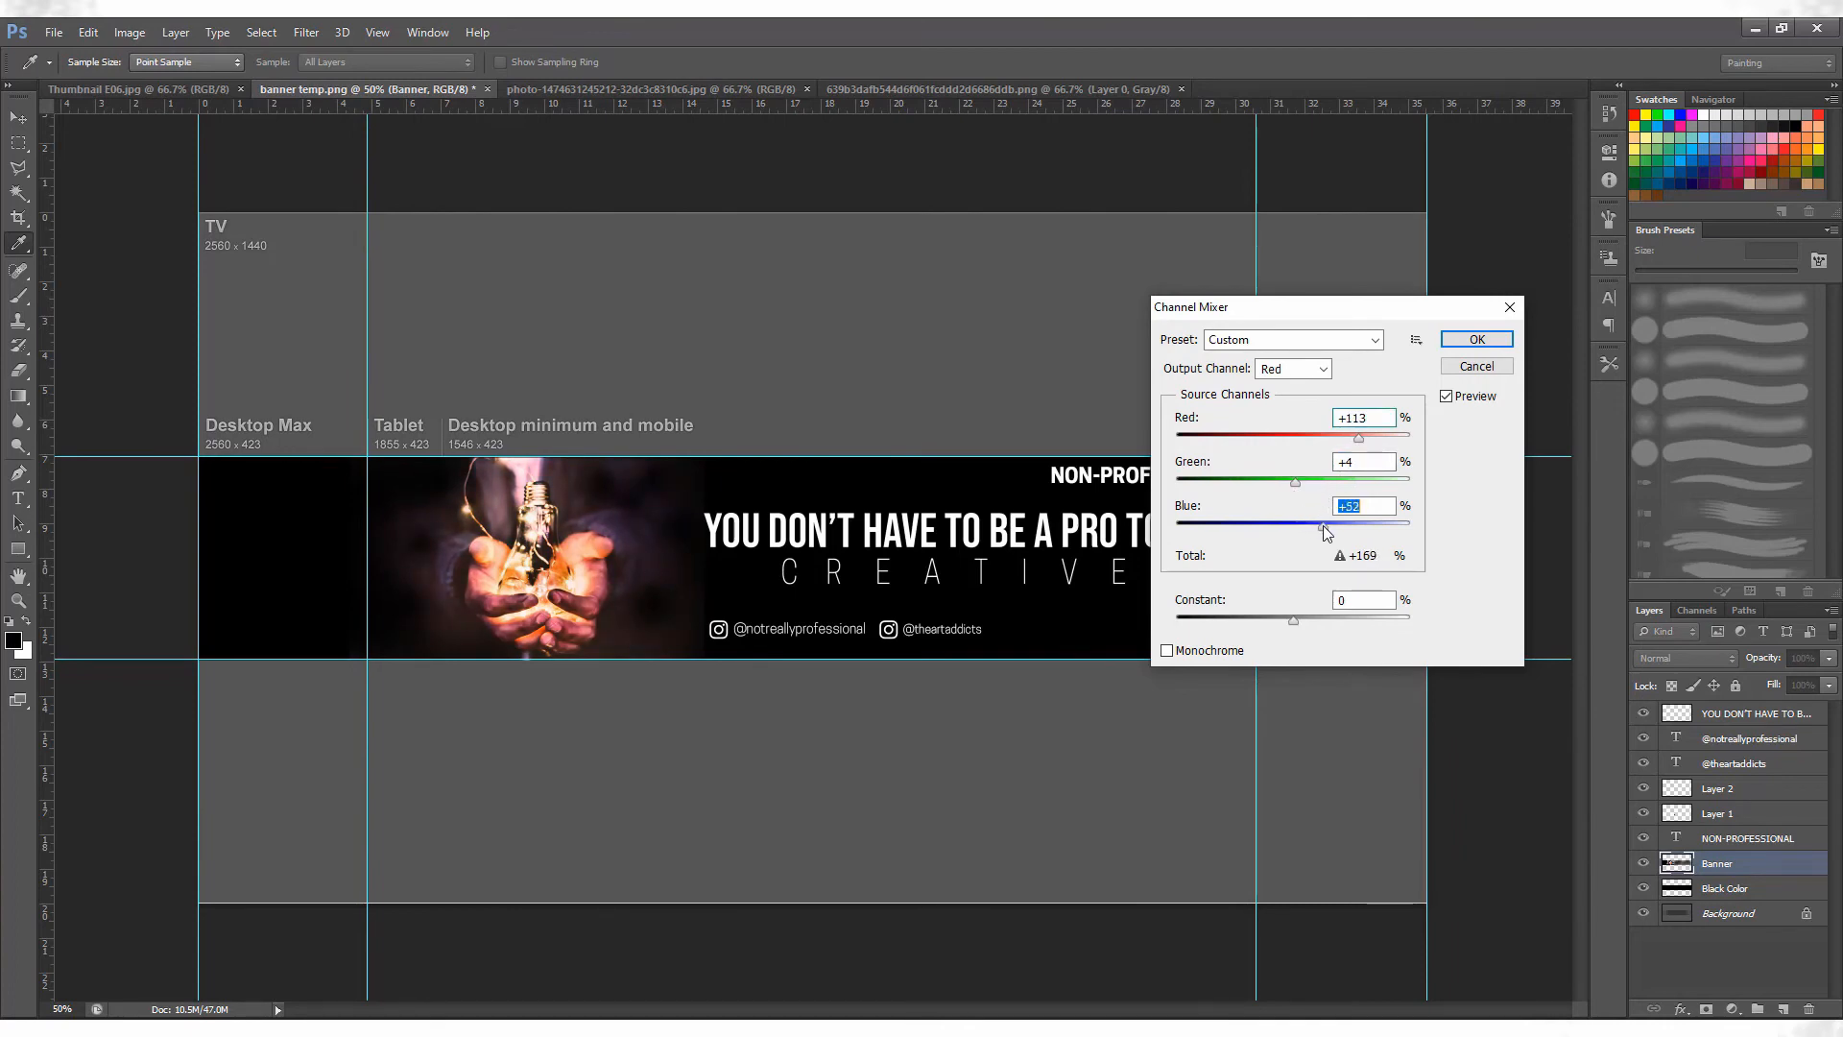
pyautogui.click(1476, 338)
# Darken the Banner layer's shadows with Levels, setting the black input level to 23.
pyautogui.press('v')
pyautogui.hotkey('ctrl', 'l')
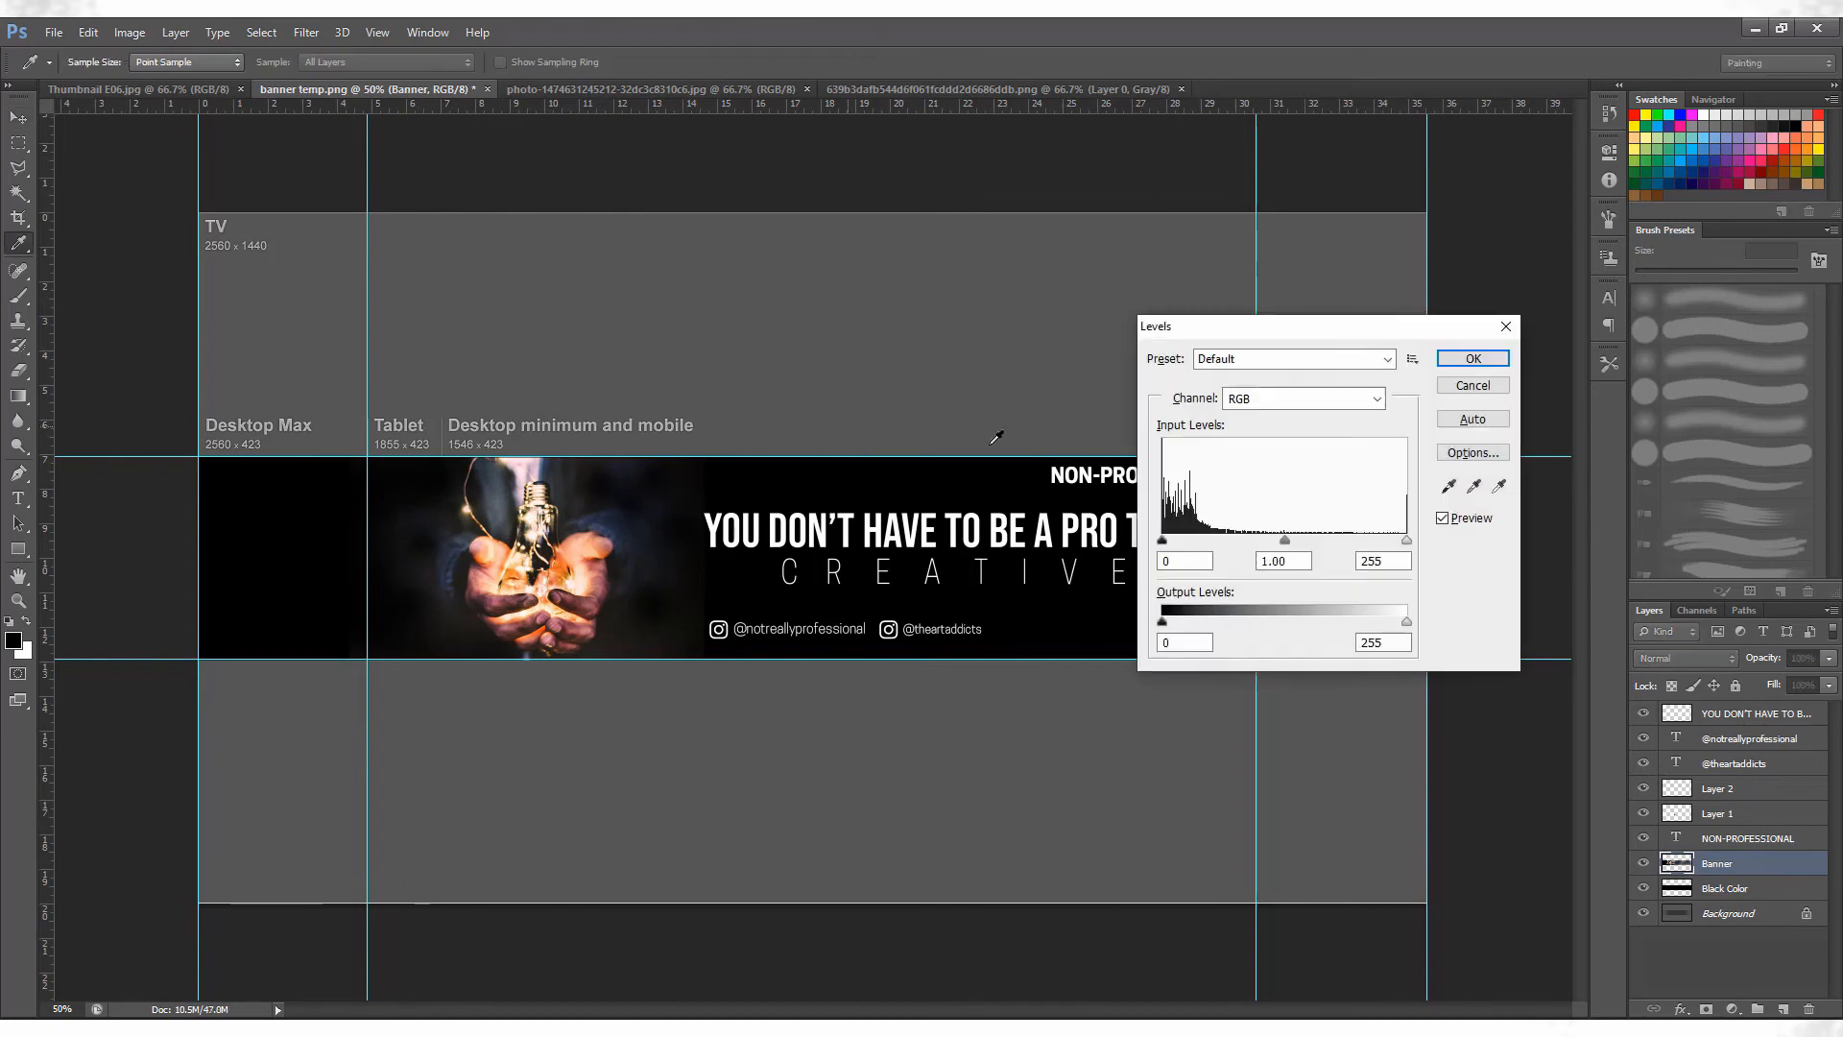
pyautogui.moveTo(1162, 540)
pyautogui.mouseDown()
pyautogui.moveTo(1217, 542)
pyautogui.moveTo(1189, 564)
pyautogui.mouseUp()
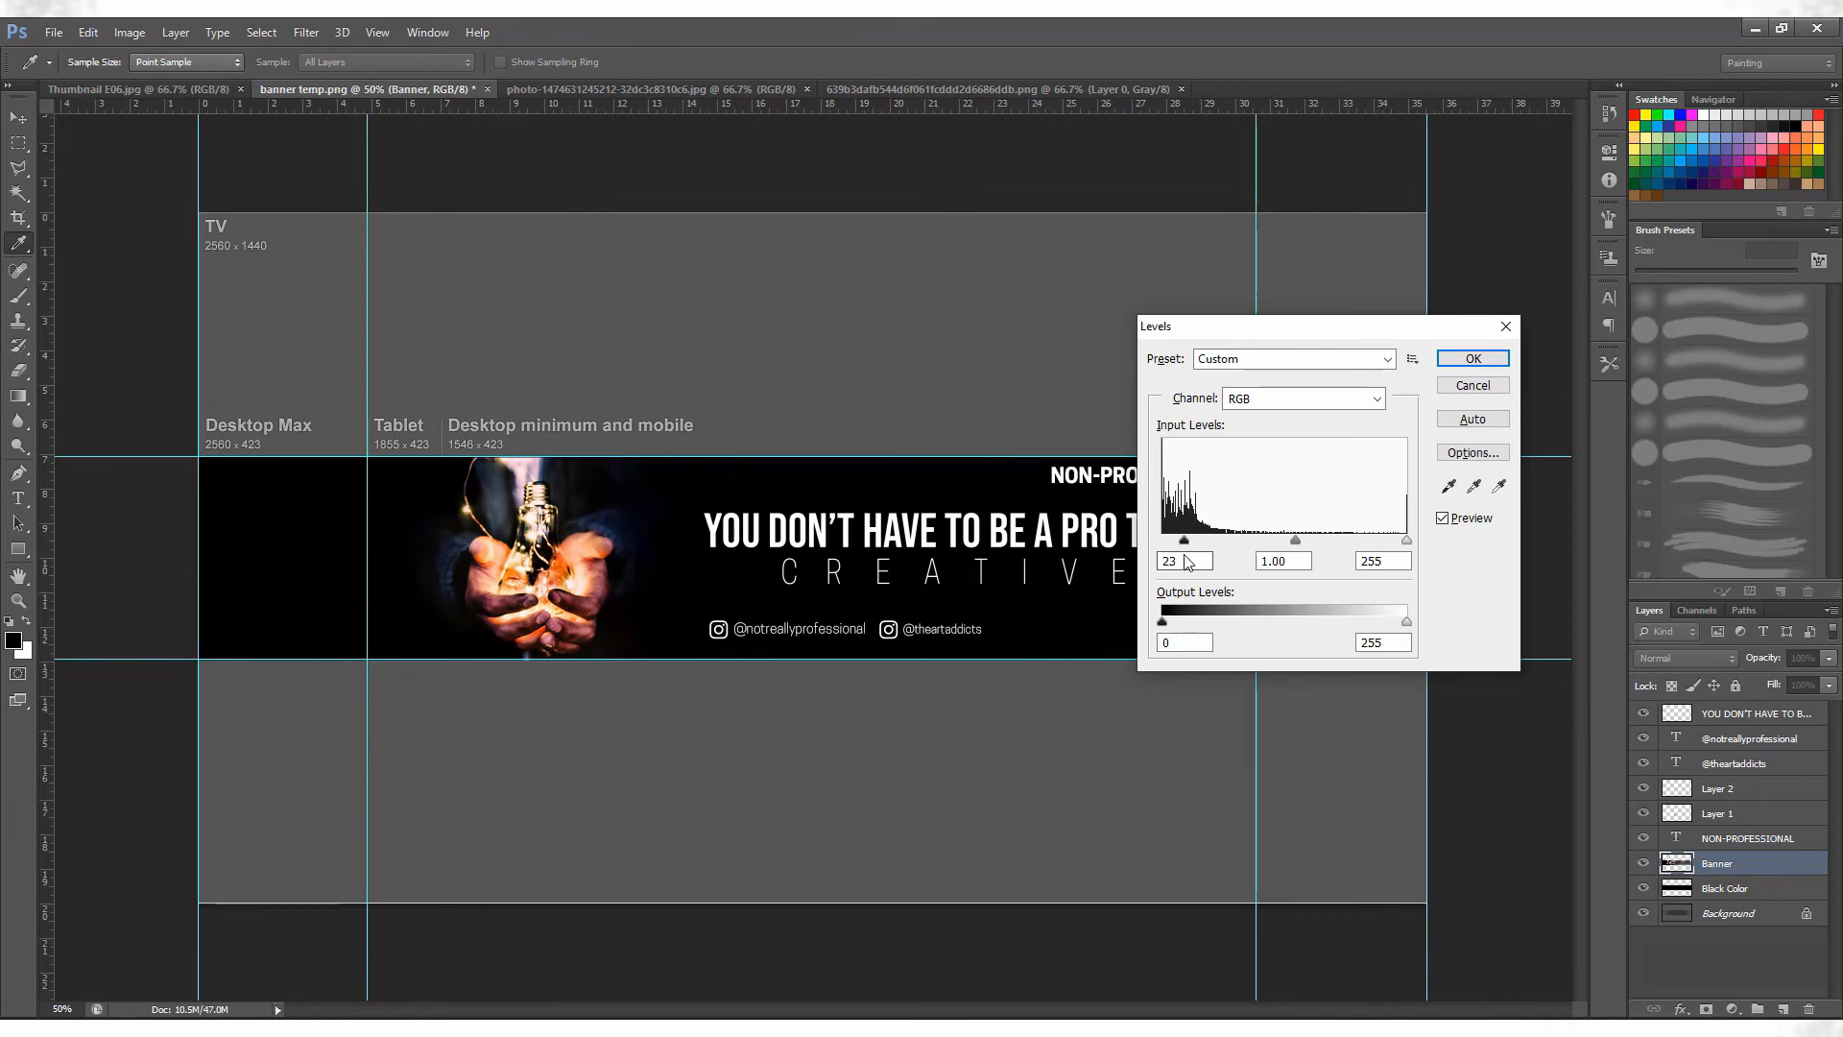
pyautogui.click(1447, 362)
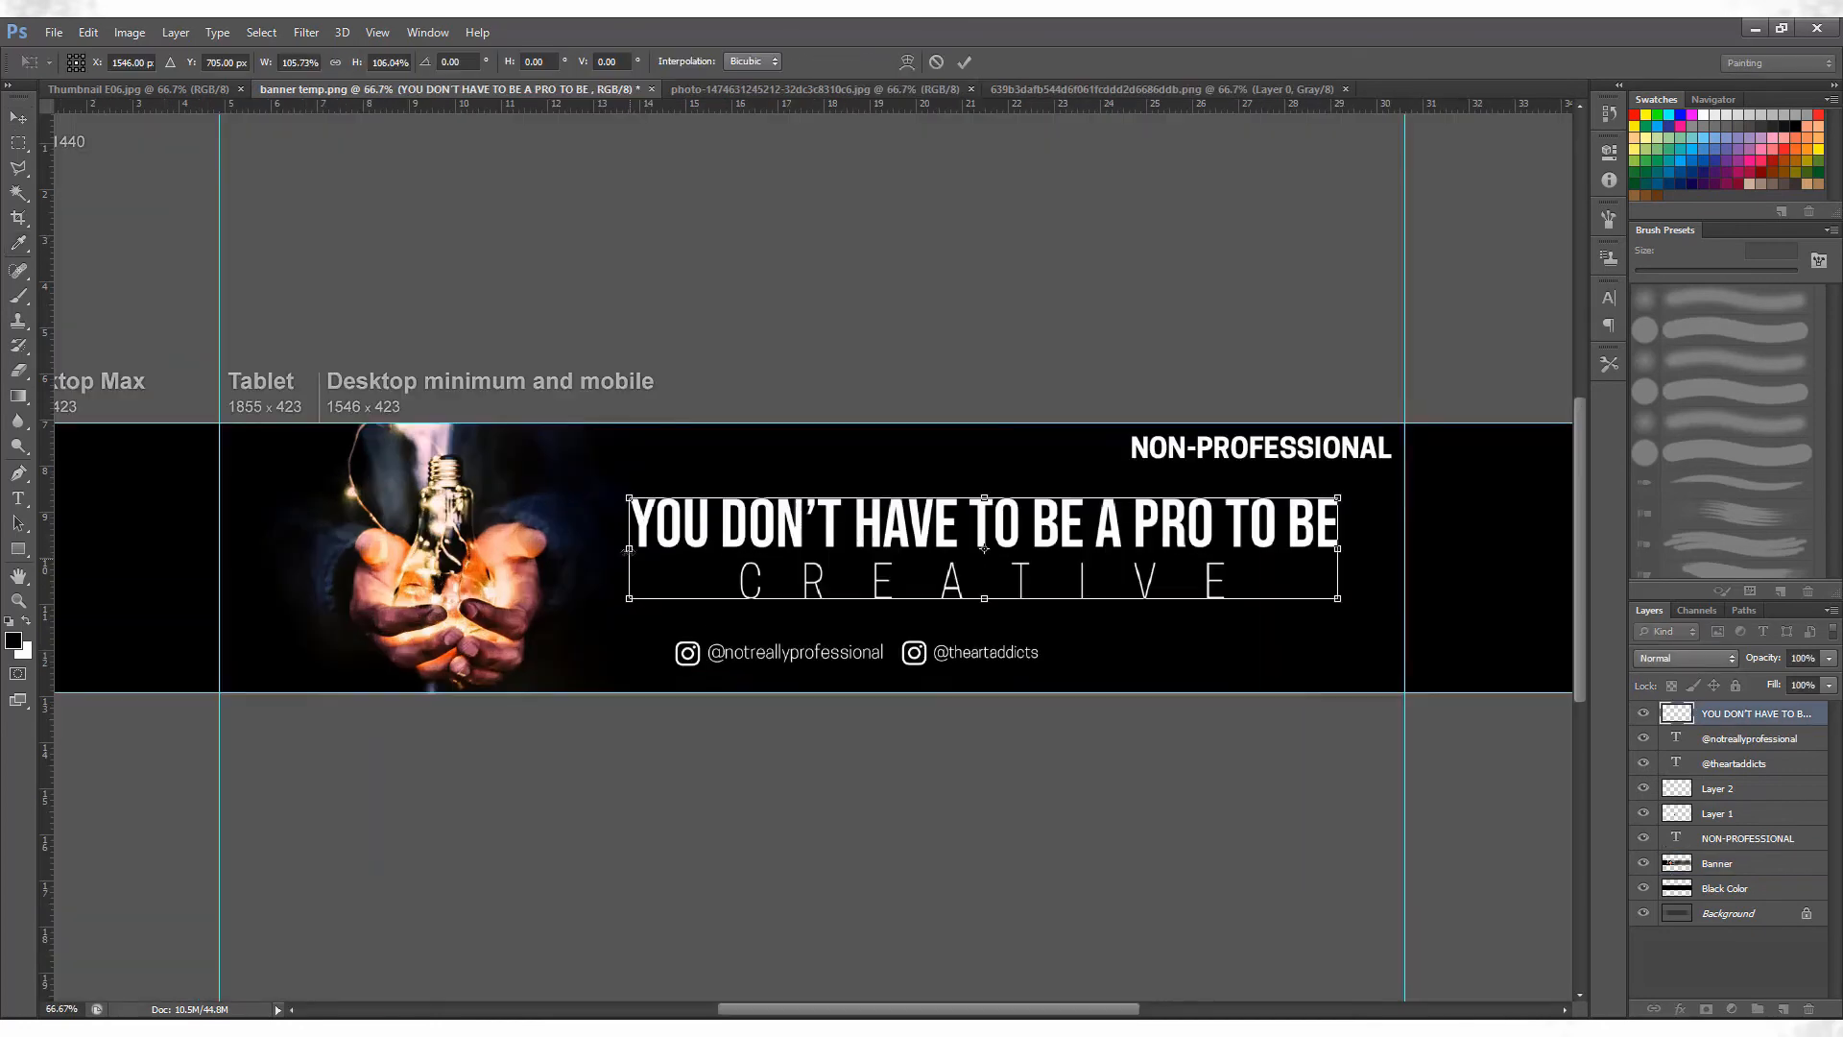
# Enlarge the merged slogan text slightly and save the banner as a JPEG with the default quality options.
pyautogui.press('Return')
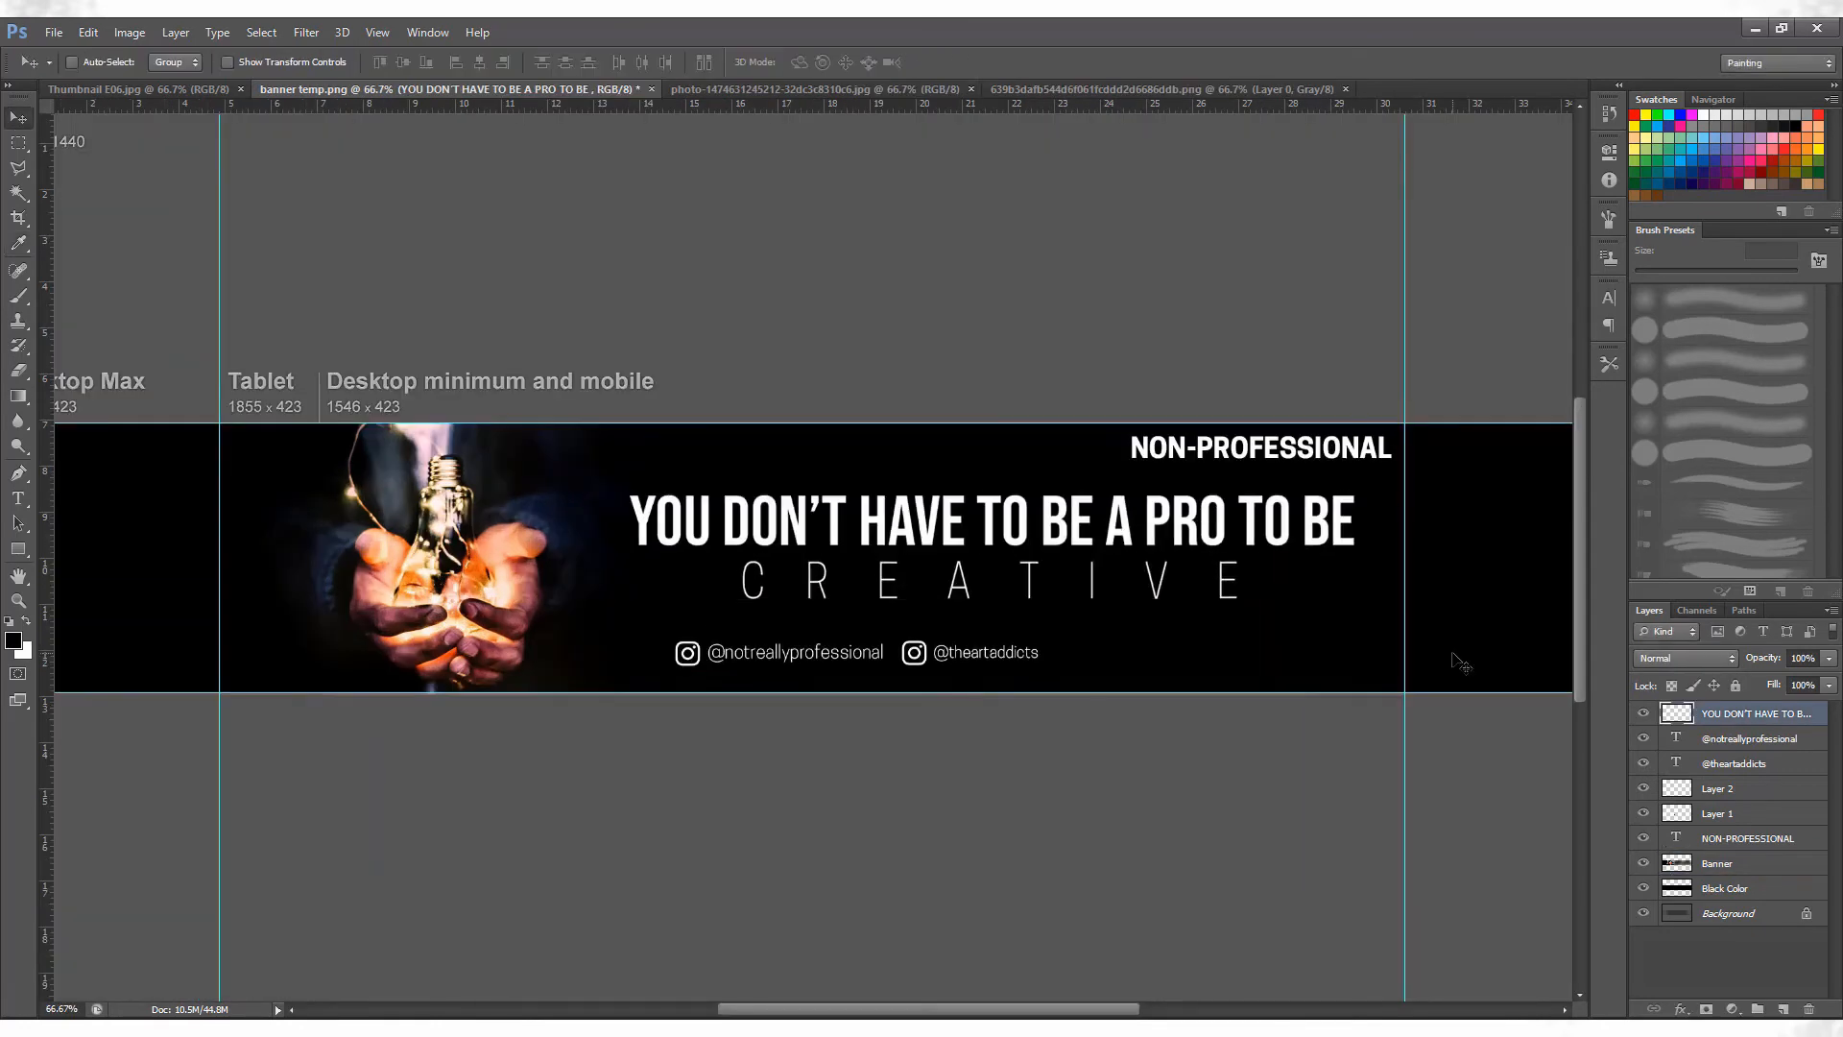
pyautogui.hotkey('ctrl', '-')
pyautogui.hotkey('ctrl', '-')
pyautogui.hotkey('ctrl', 's')
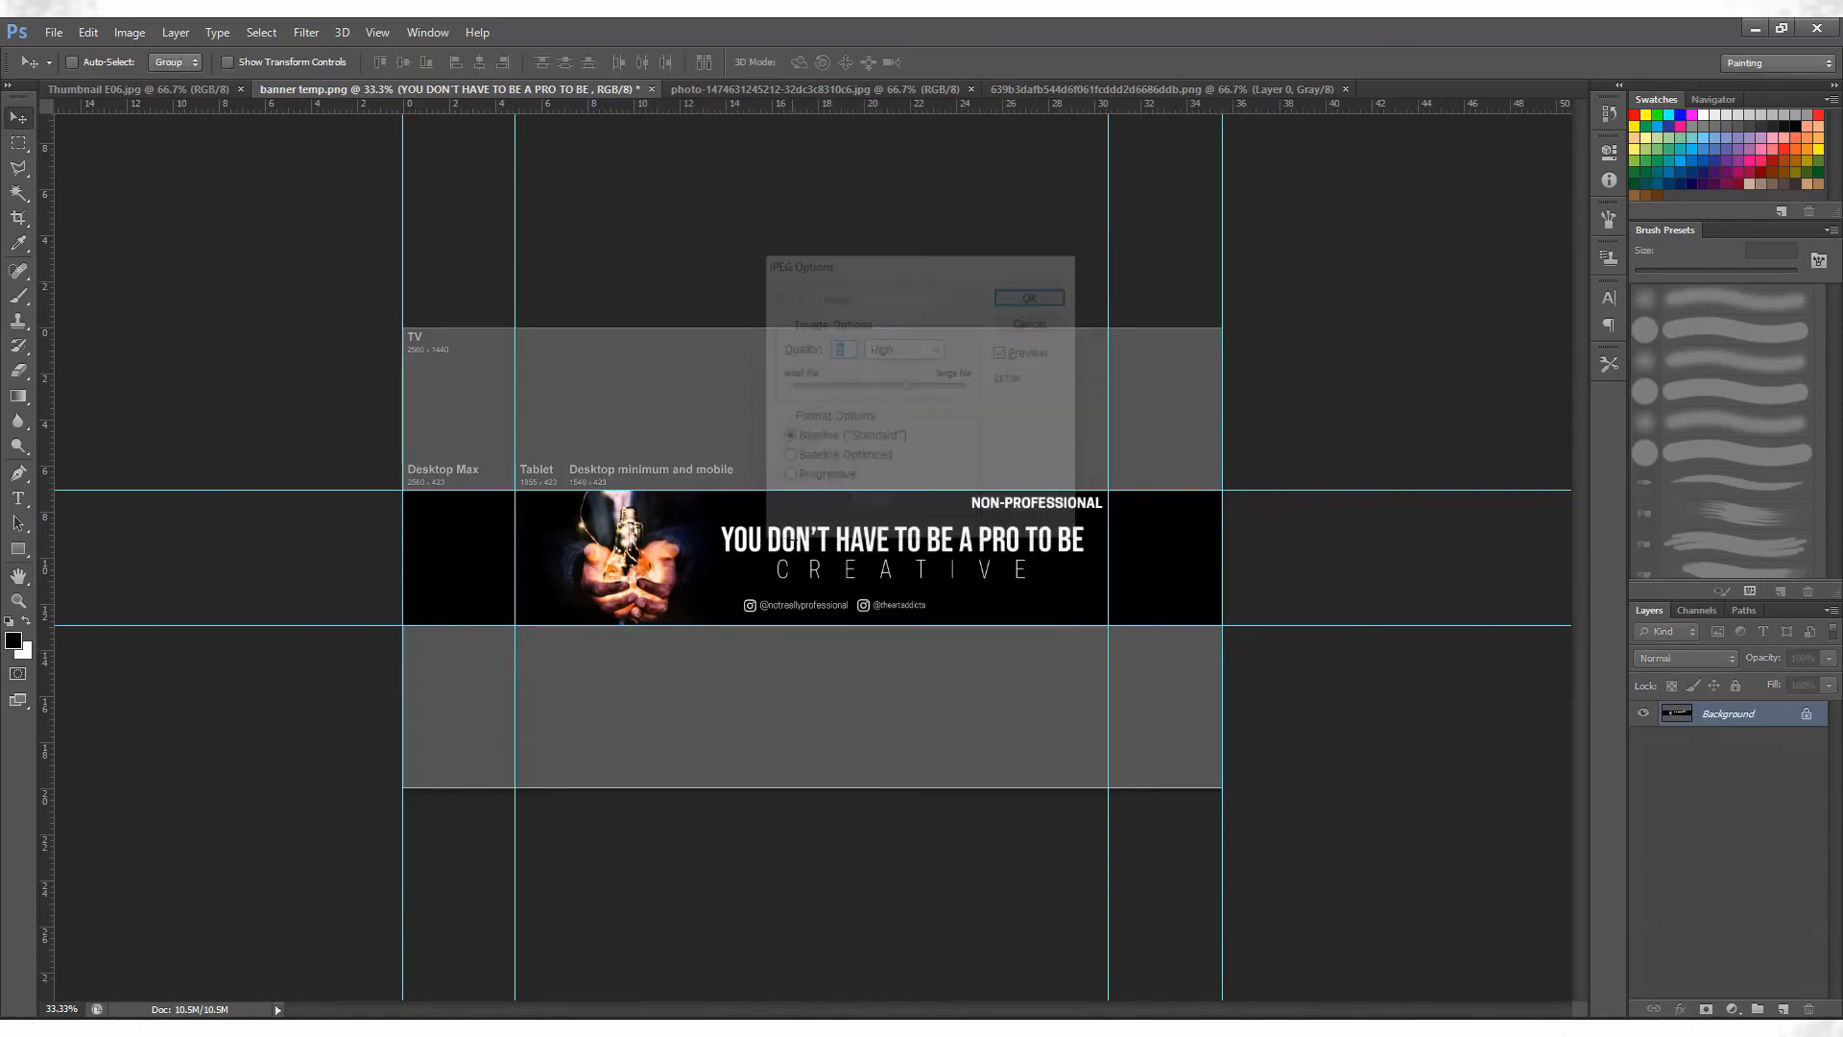
pyautogui.press('Return')
# Switch to the YouTube channel page, start a channel art upload and choose the banner file from the Assets > Banners folder.
pyautogui.hotkey('alt', 'Tab')
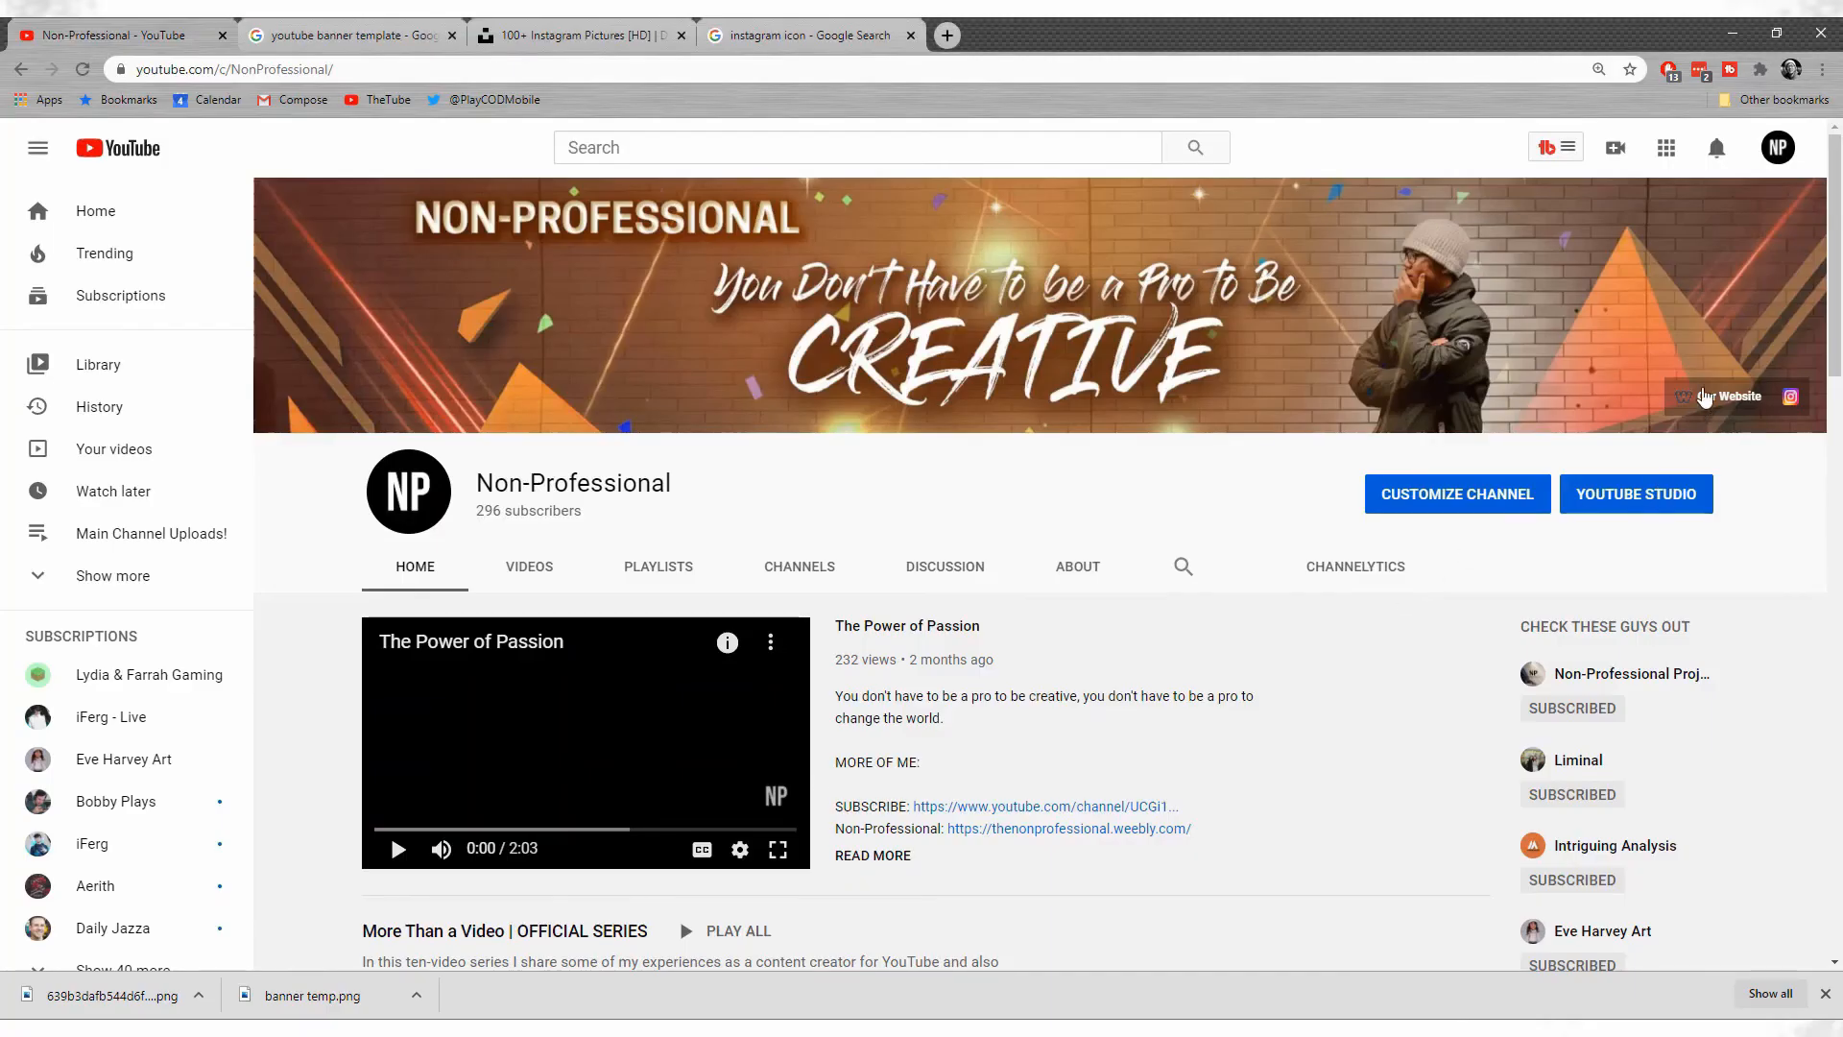
pyautogui.click(1777, 219)
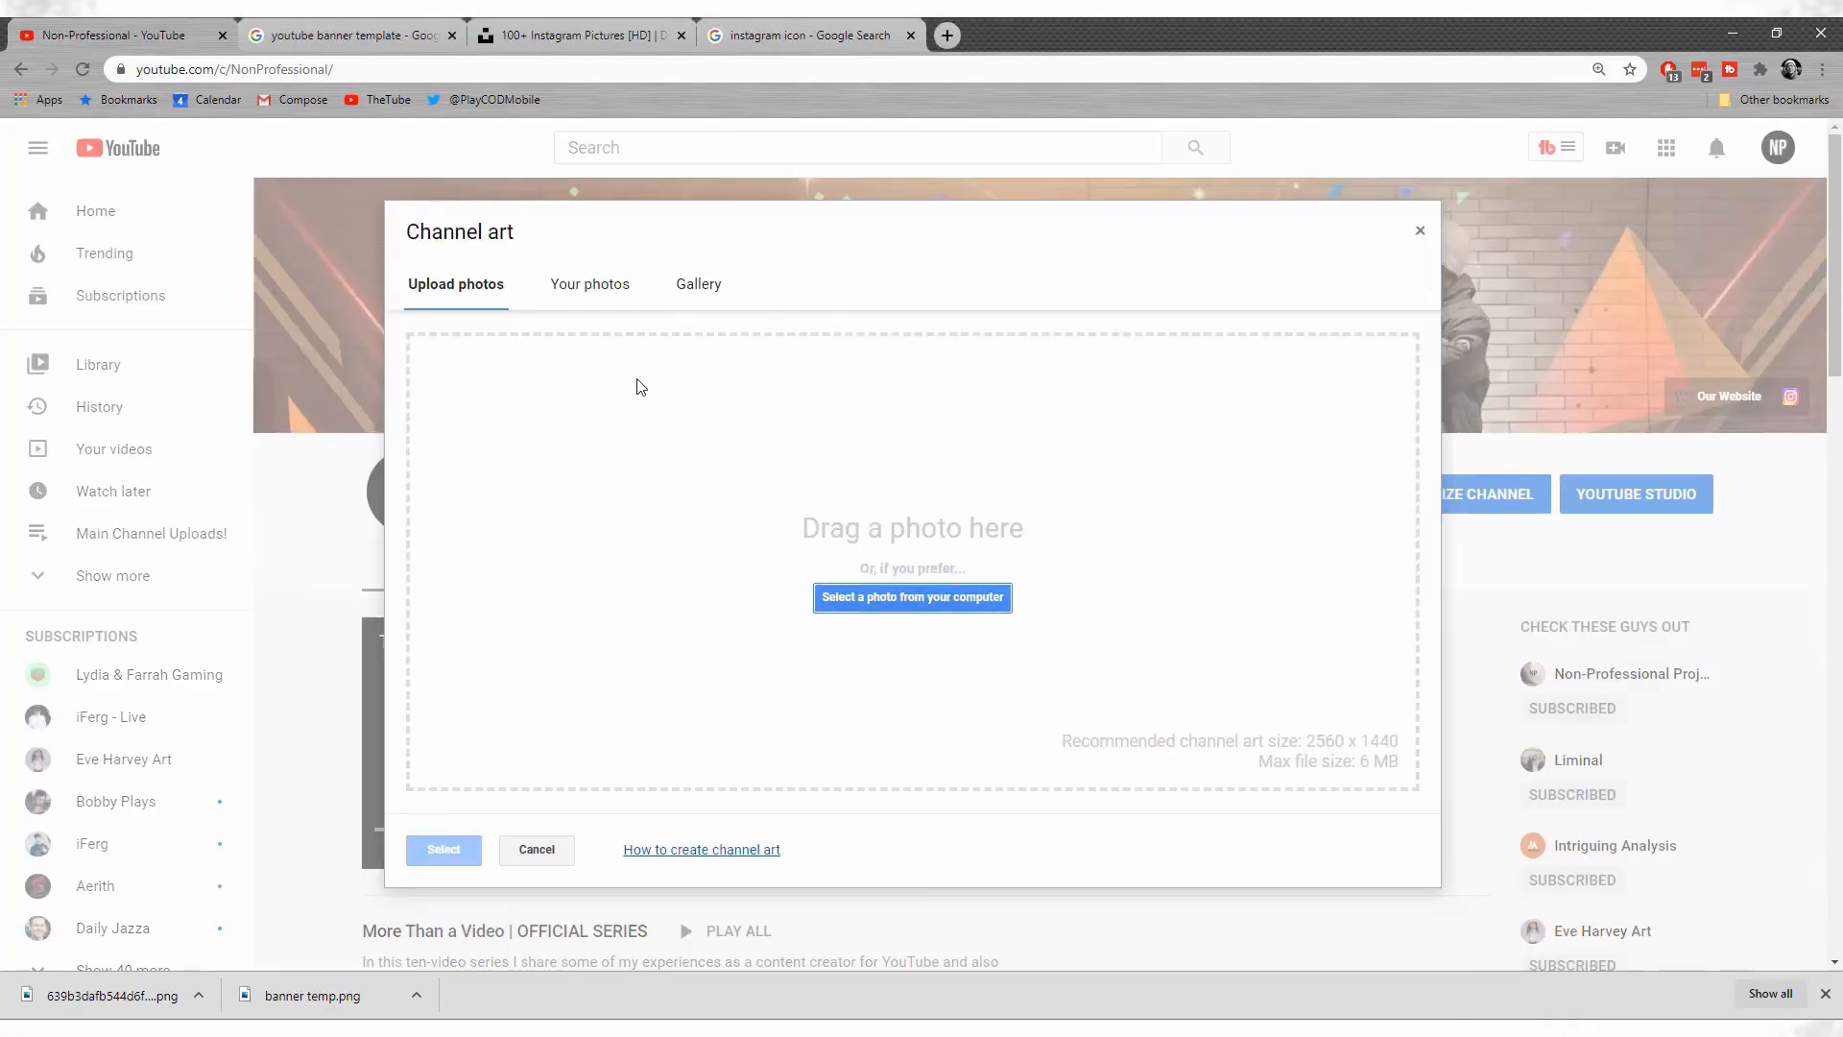
pyautogui.click(920, 596)
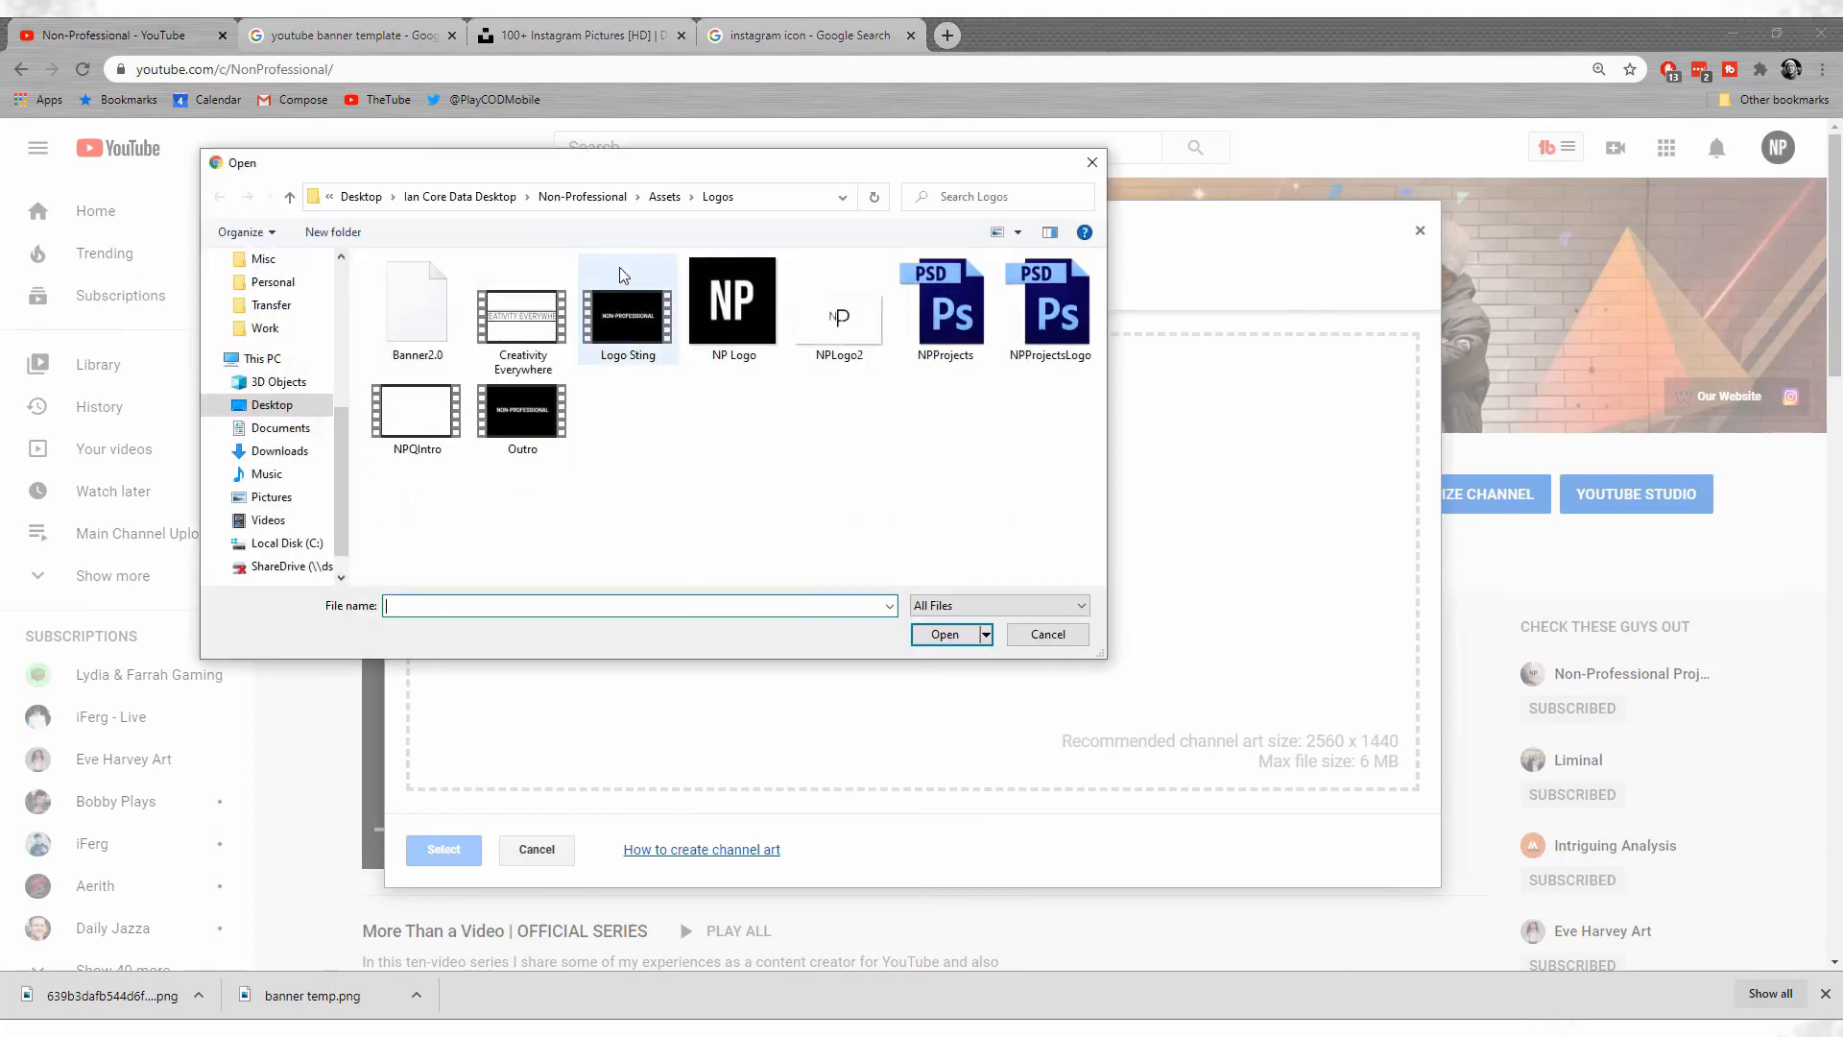
pyautogui.click(664, 196)
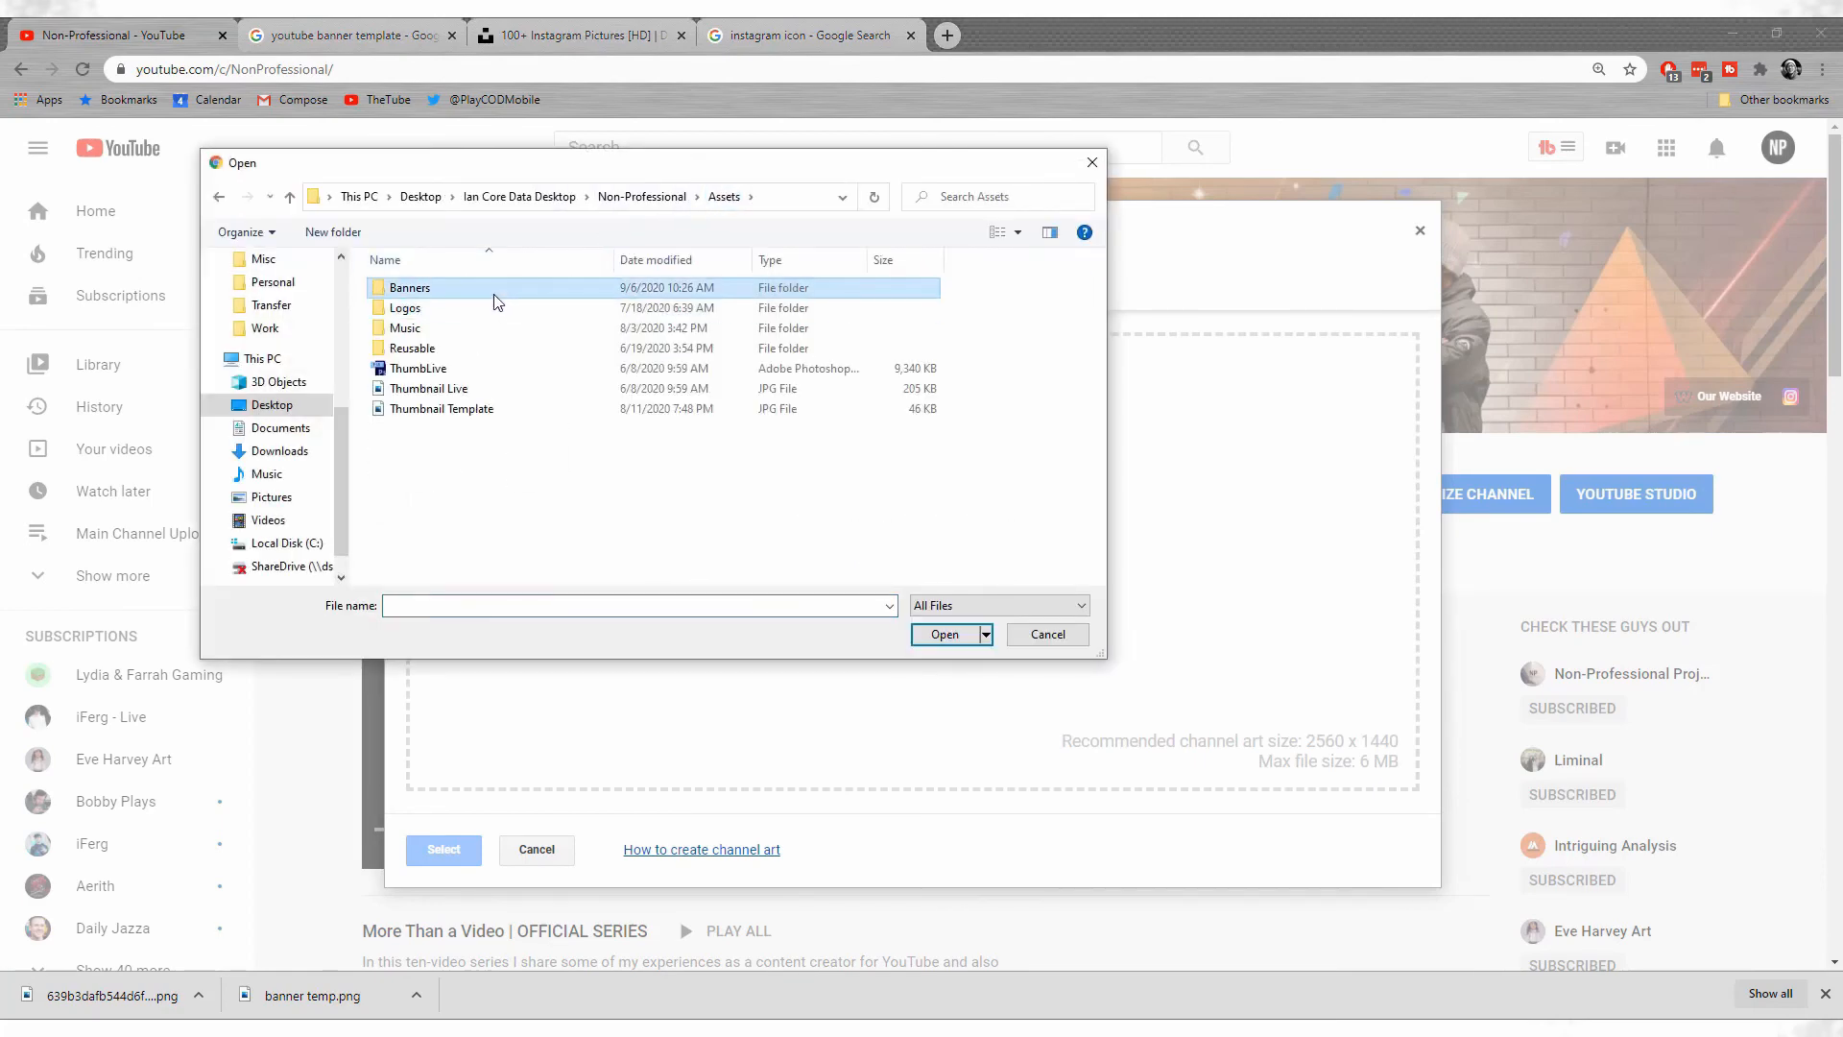
pyautogui.doubleClick(494, 279)
pyautogui.click(493, 293)
pyautogui.doubleClick(440, 325)
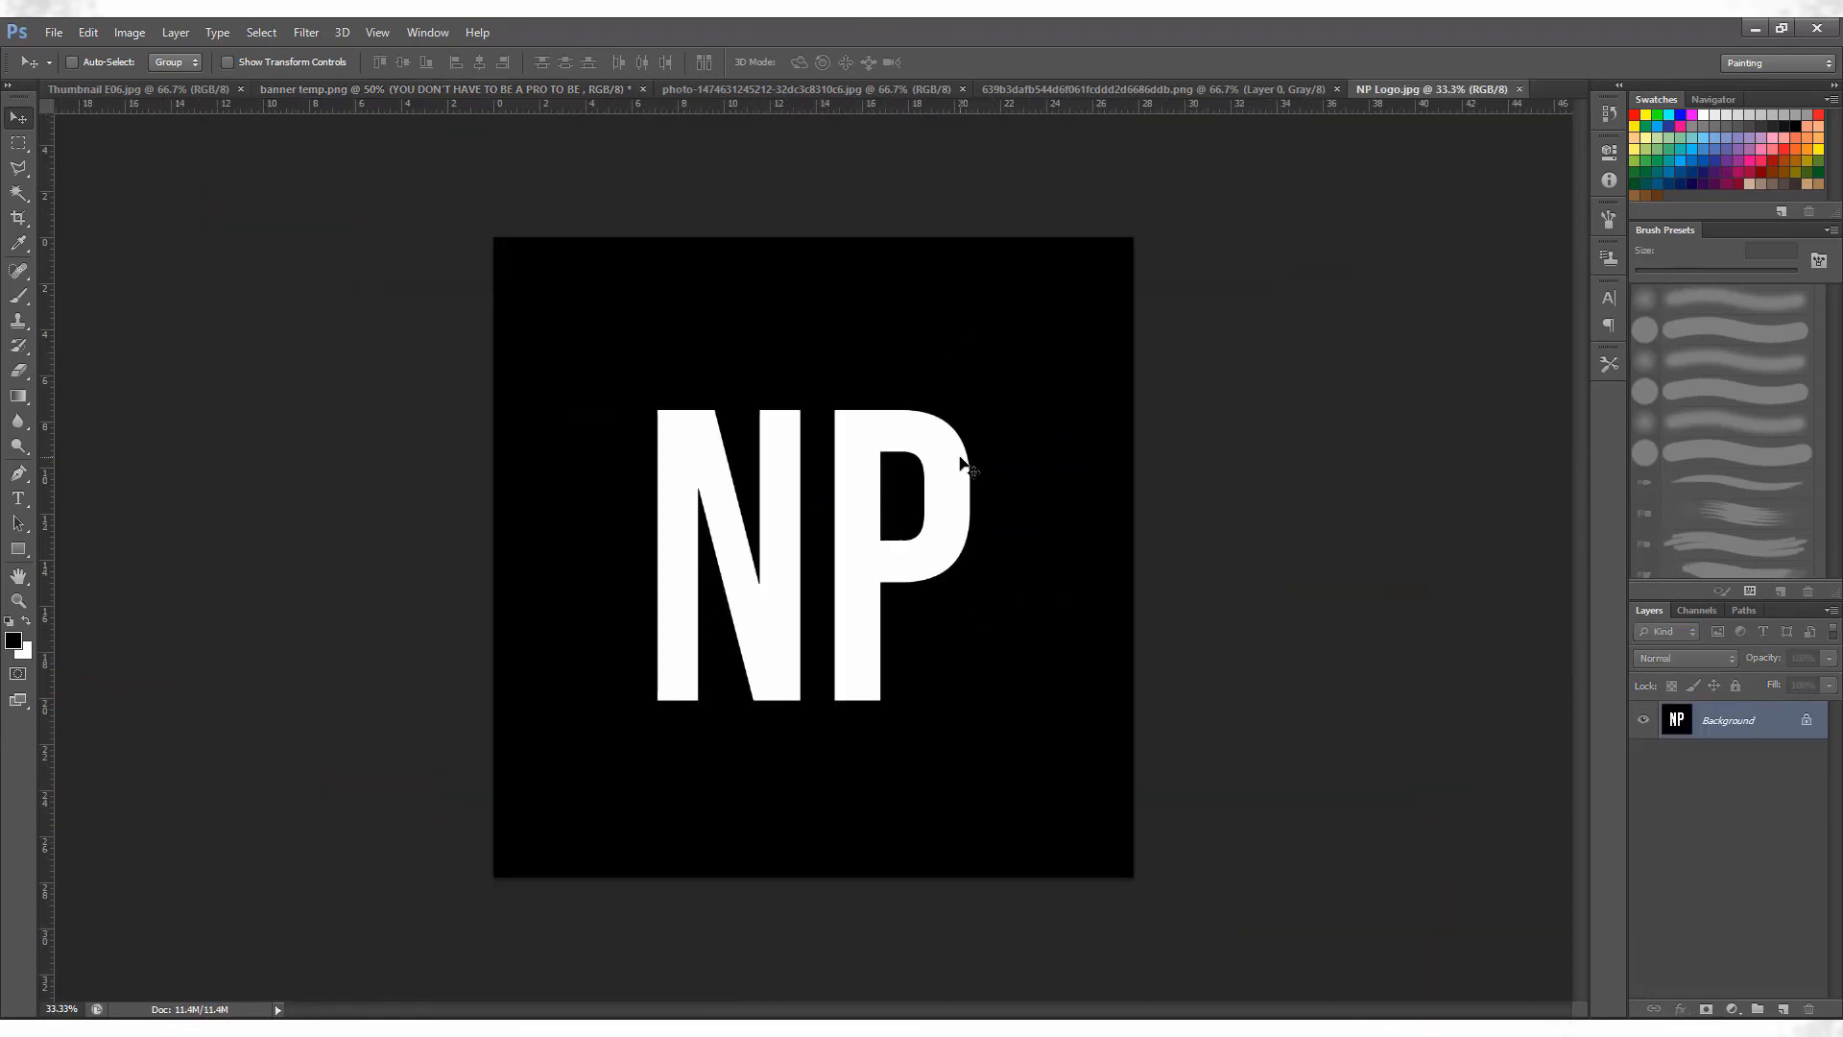
# Zoom out on the NP Logo document and open 20200619 Banner.jpg from the Banners folder in Photoshop.
pyautogui.hotkey('ctrl', '-')
pyautogui.moveTo(343, 1029)
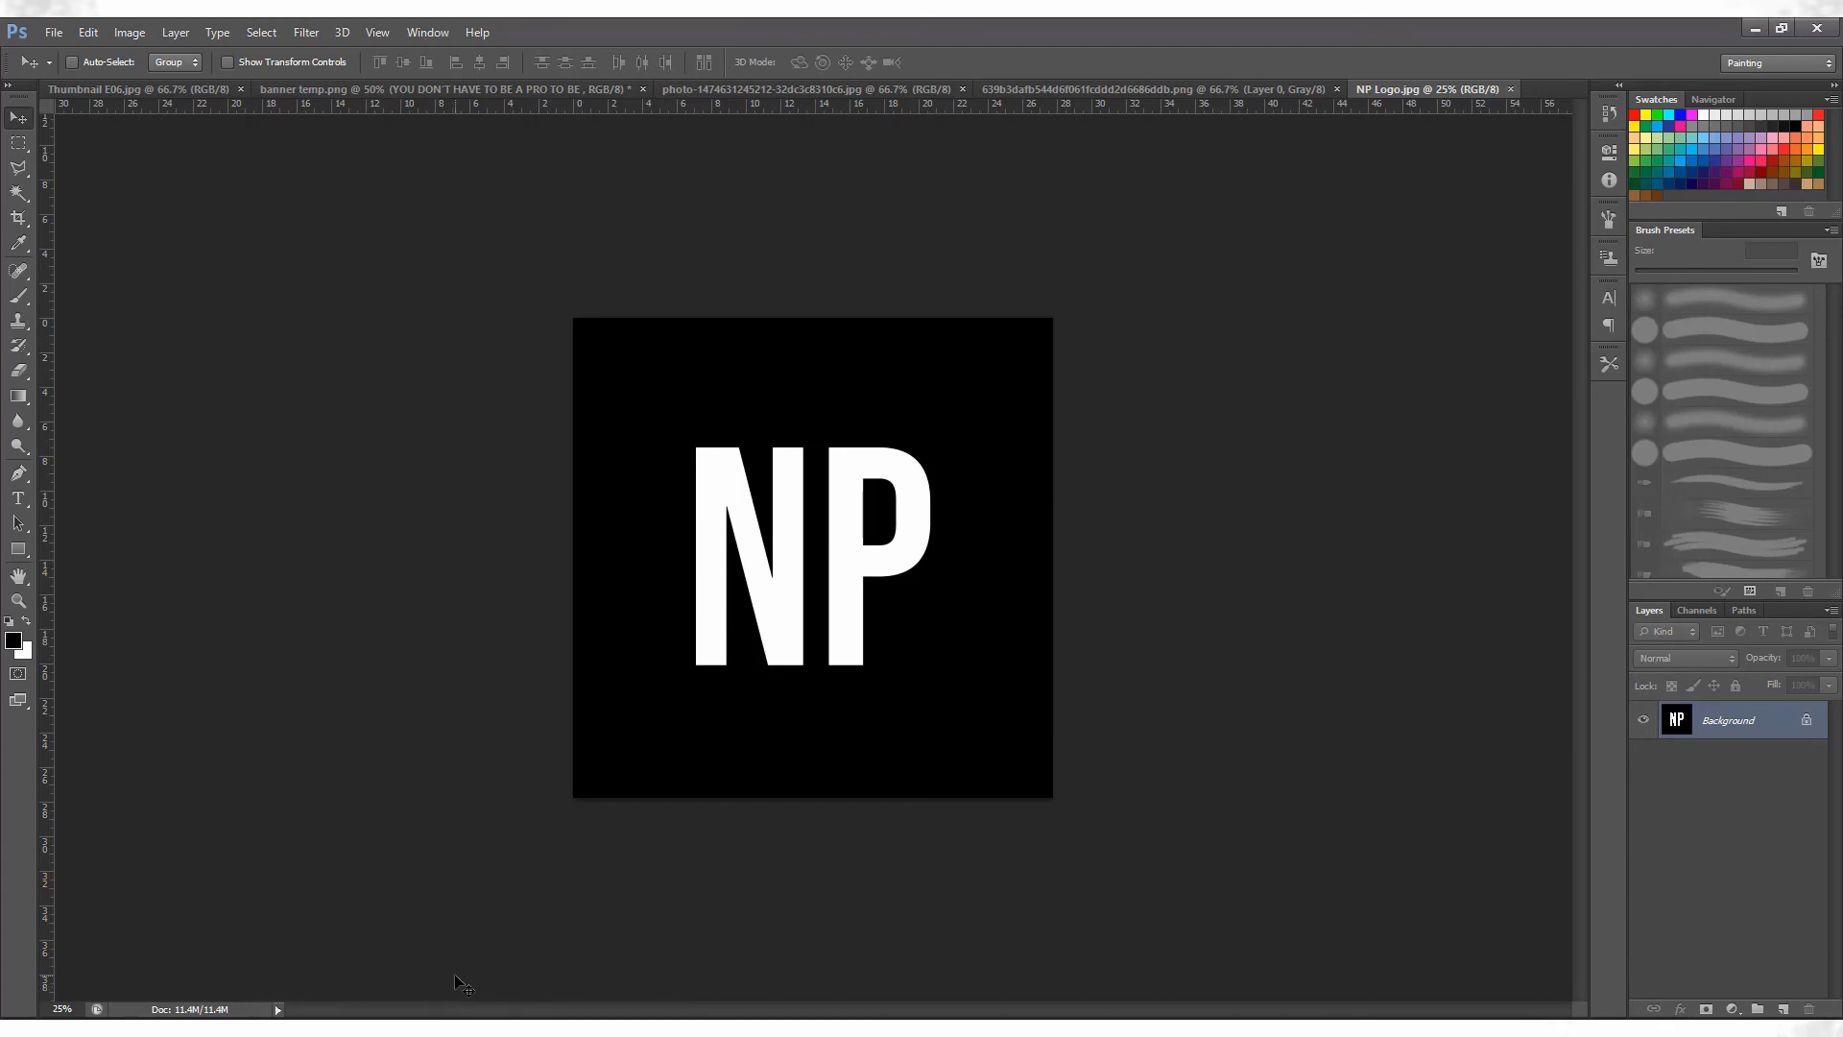
pyautogui.hotkey('ctrl', 'o')
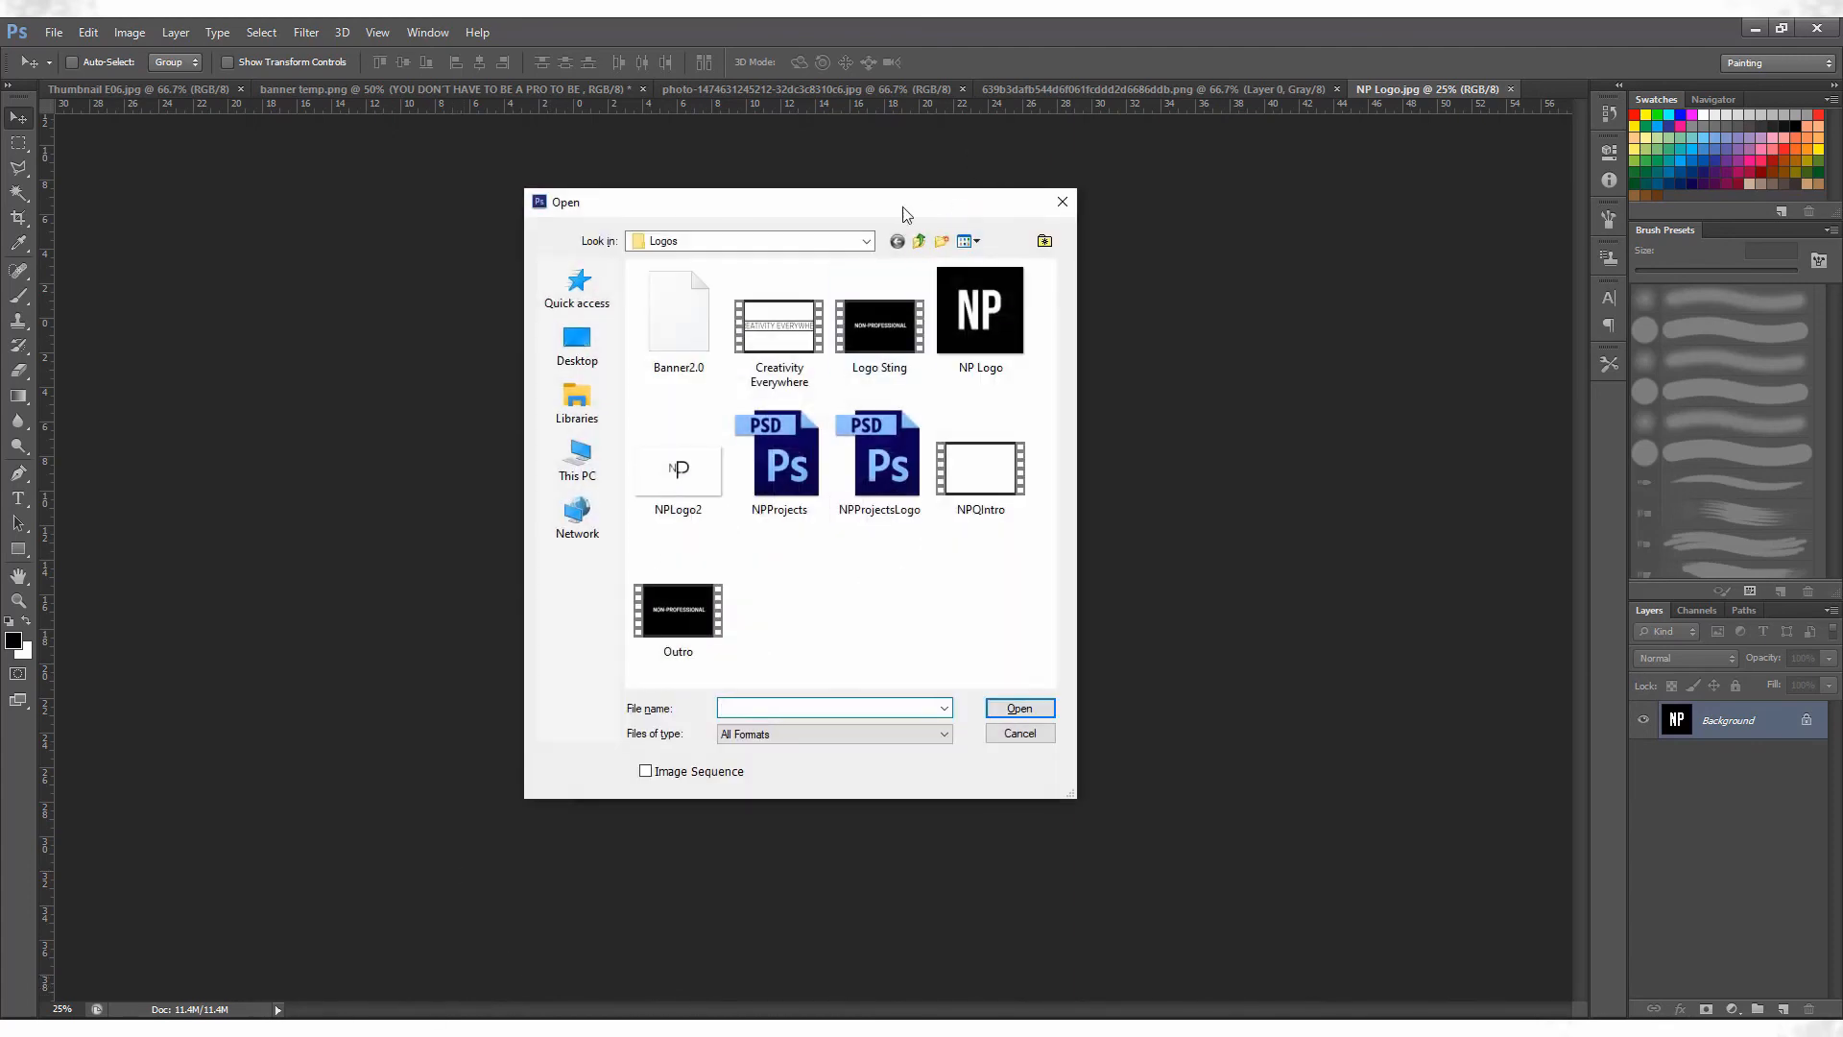
pyautogui.click(919, 241)
pyautogui.doubleClick(691, 290)
pyautogui.doubleClick(659, 305)
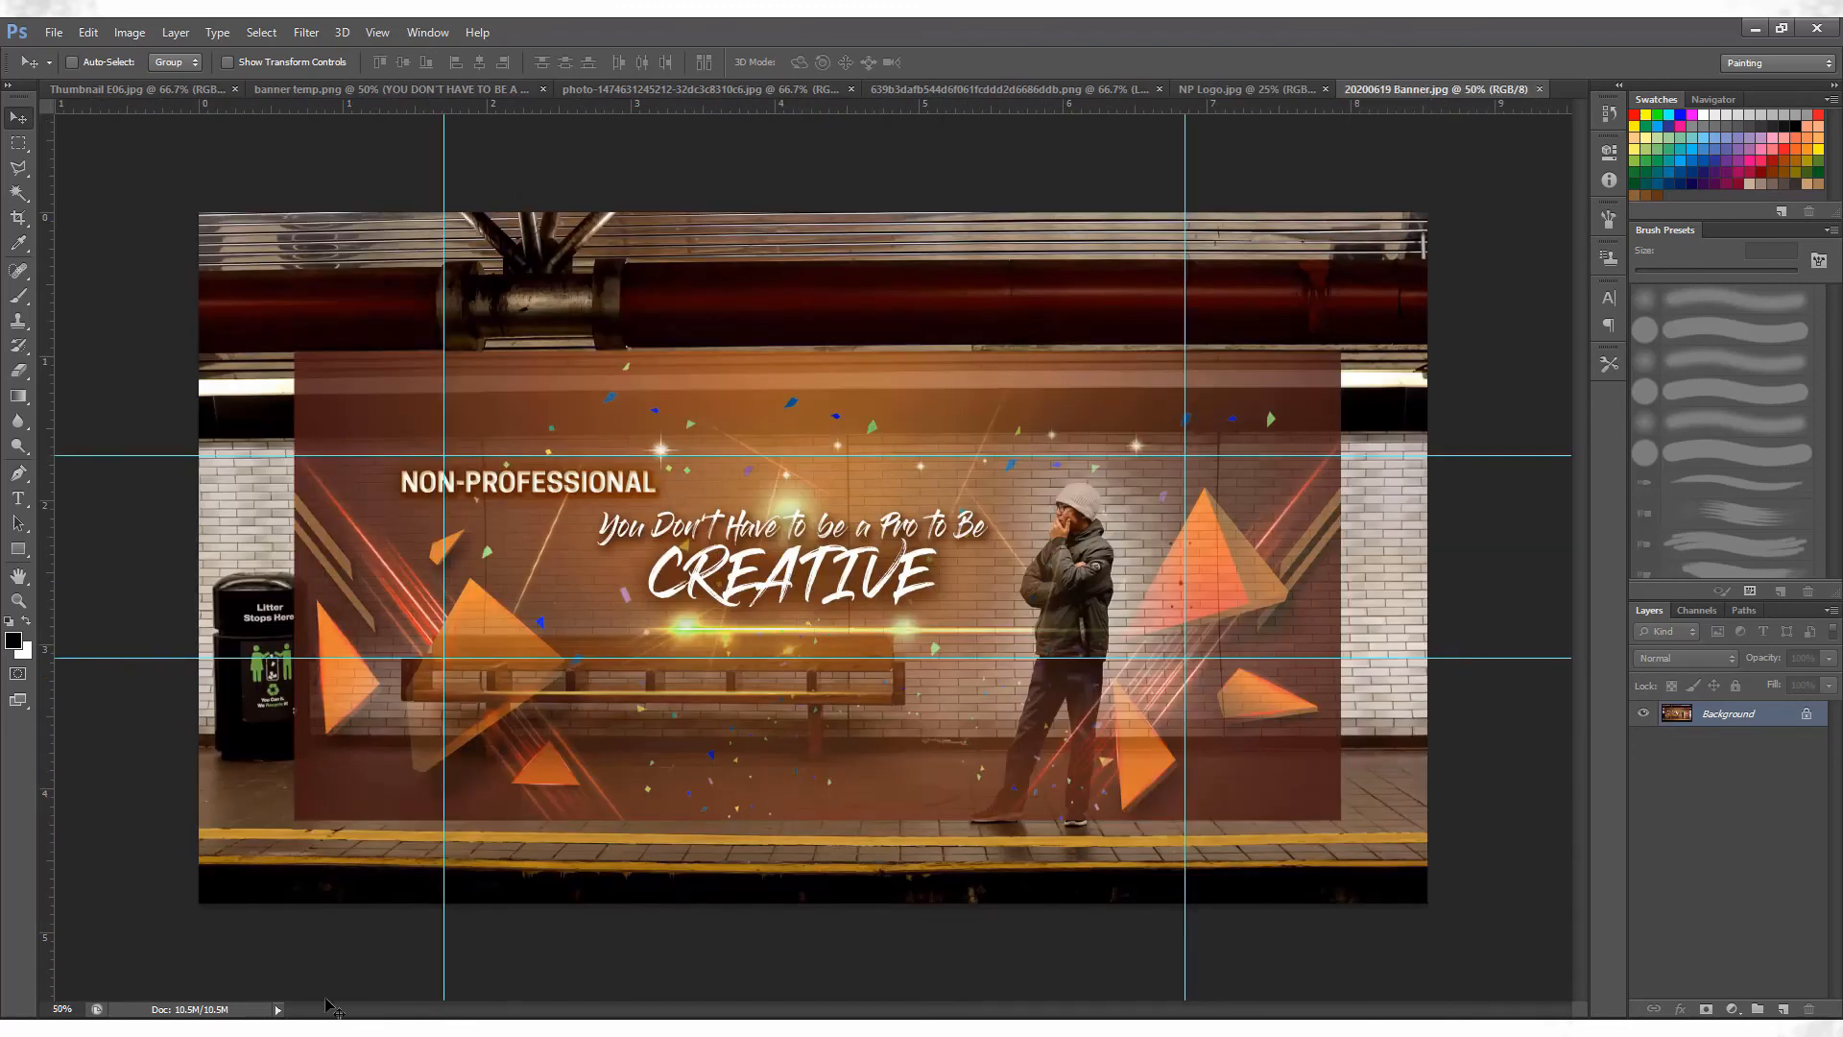
# Switch to the YouTube channel in the browser, examine its About page and the banner's website and Instagram links.
pyautogui.hotkey('alt', 'Tab')
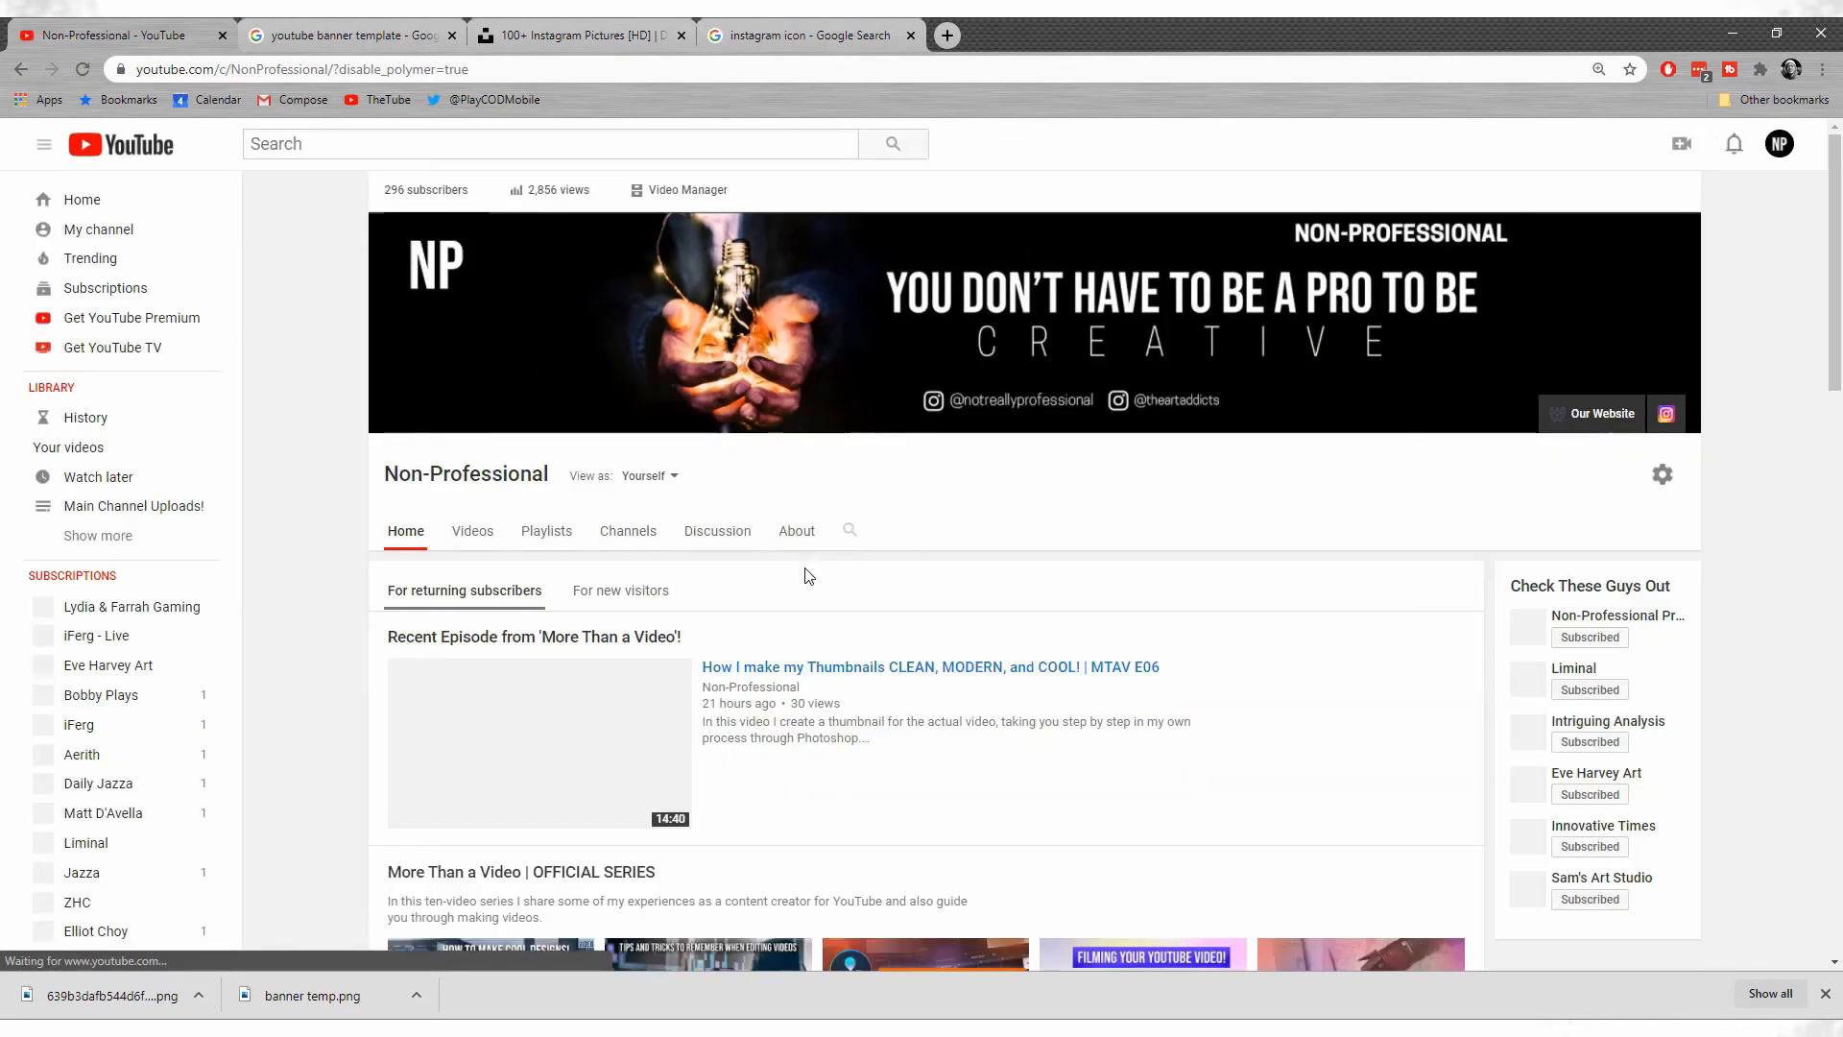
pyautogui.click(810, 536)
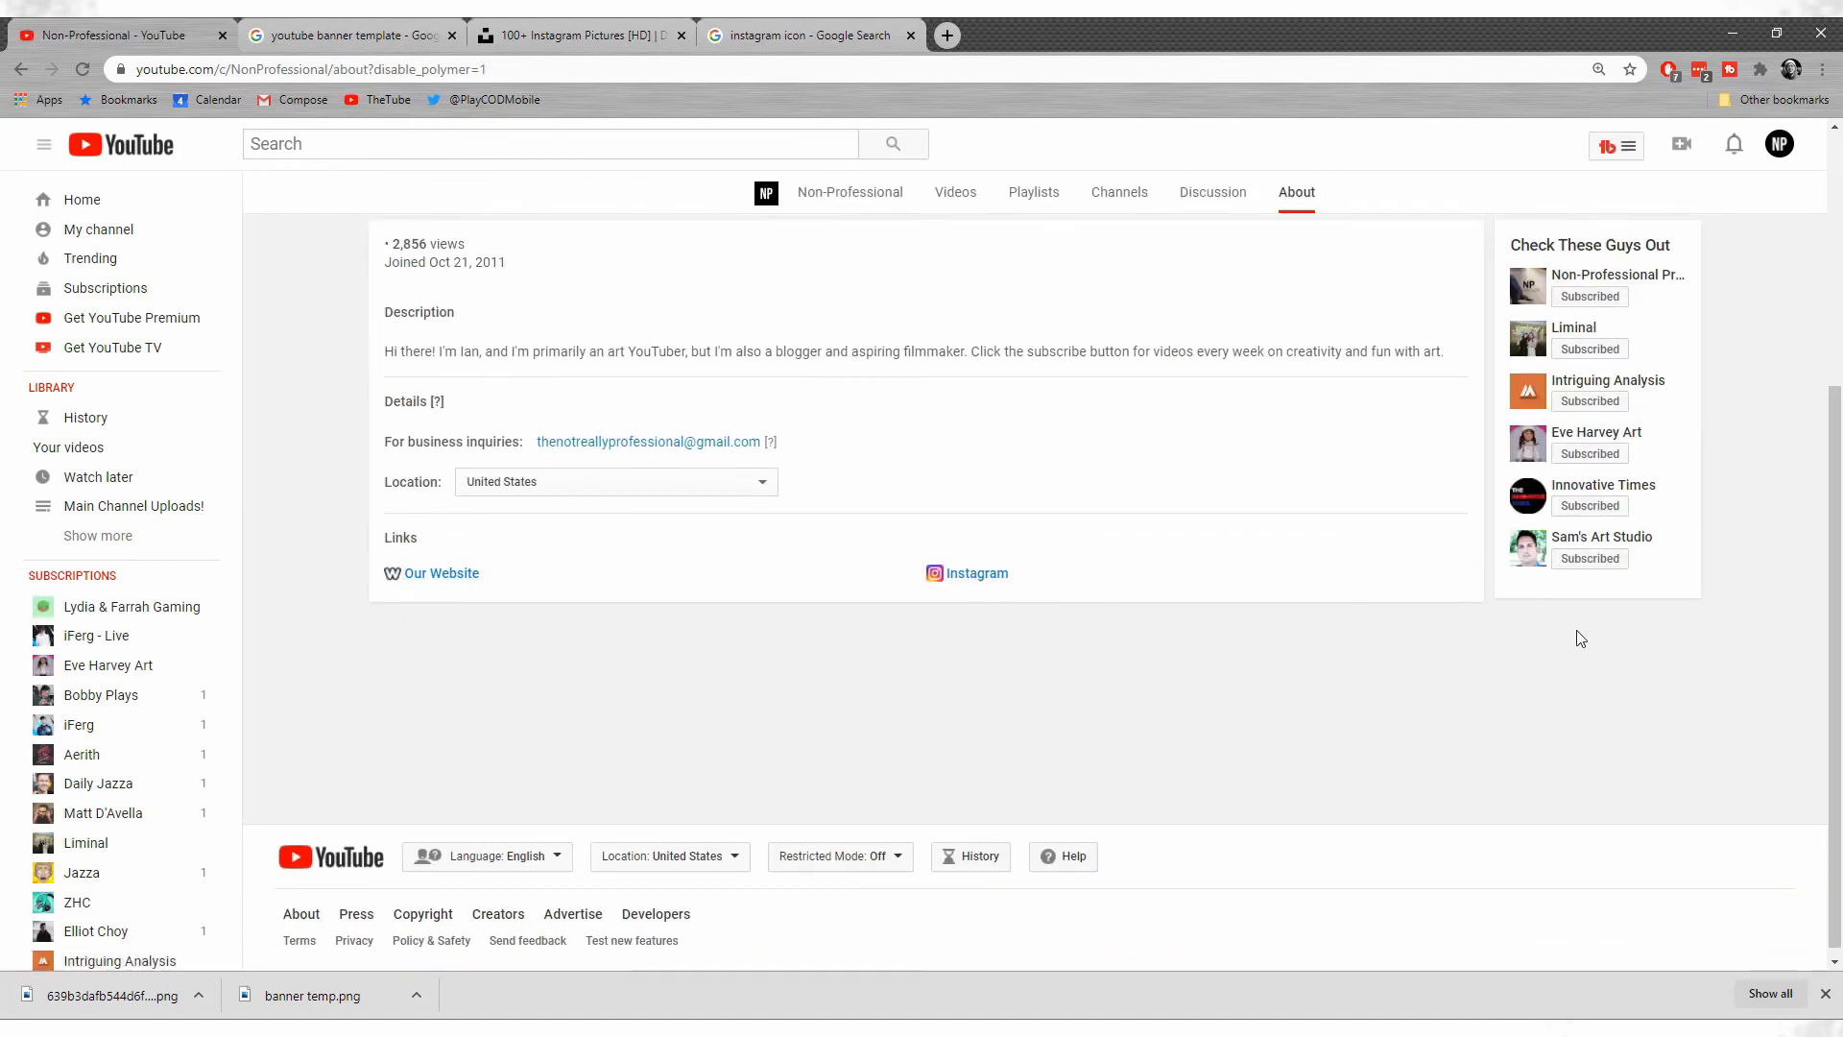
pyautogui.scroll(3, 1594, 576)
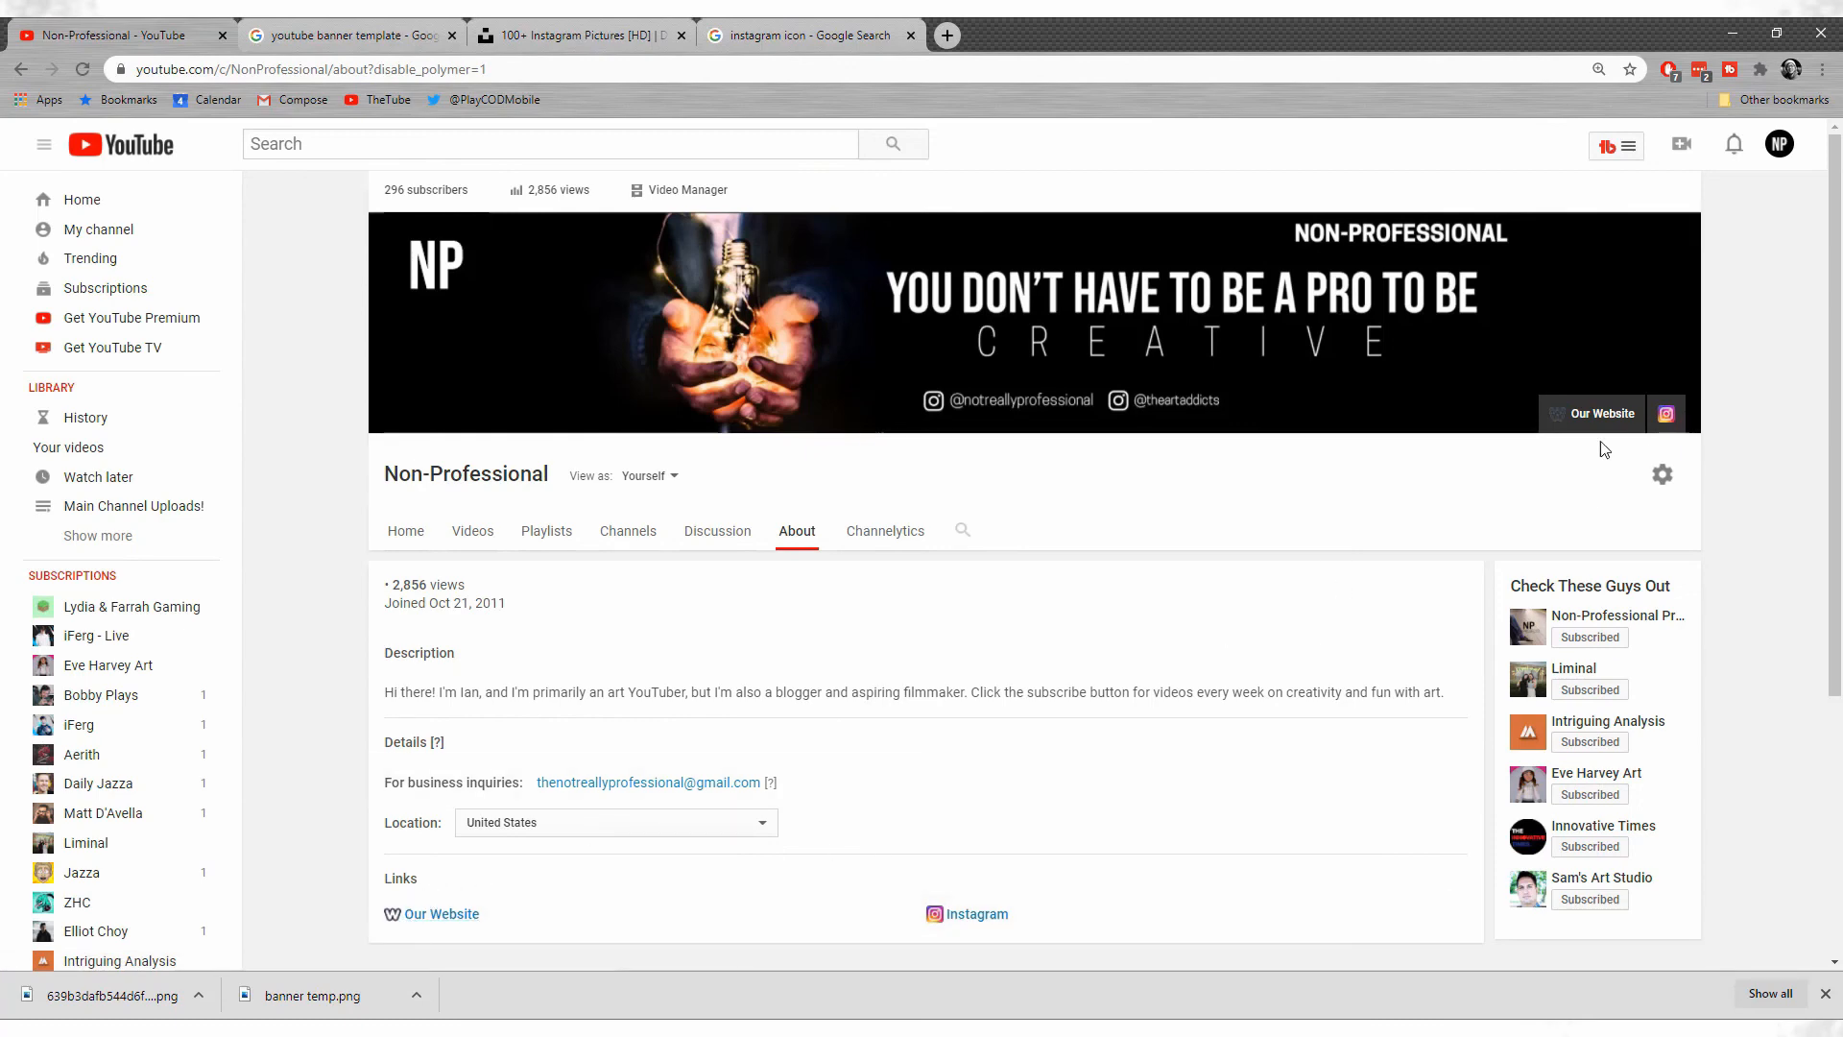
pyautogui.click(1601, 415)
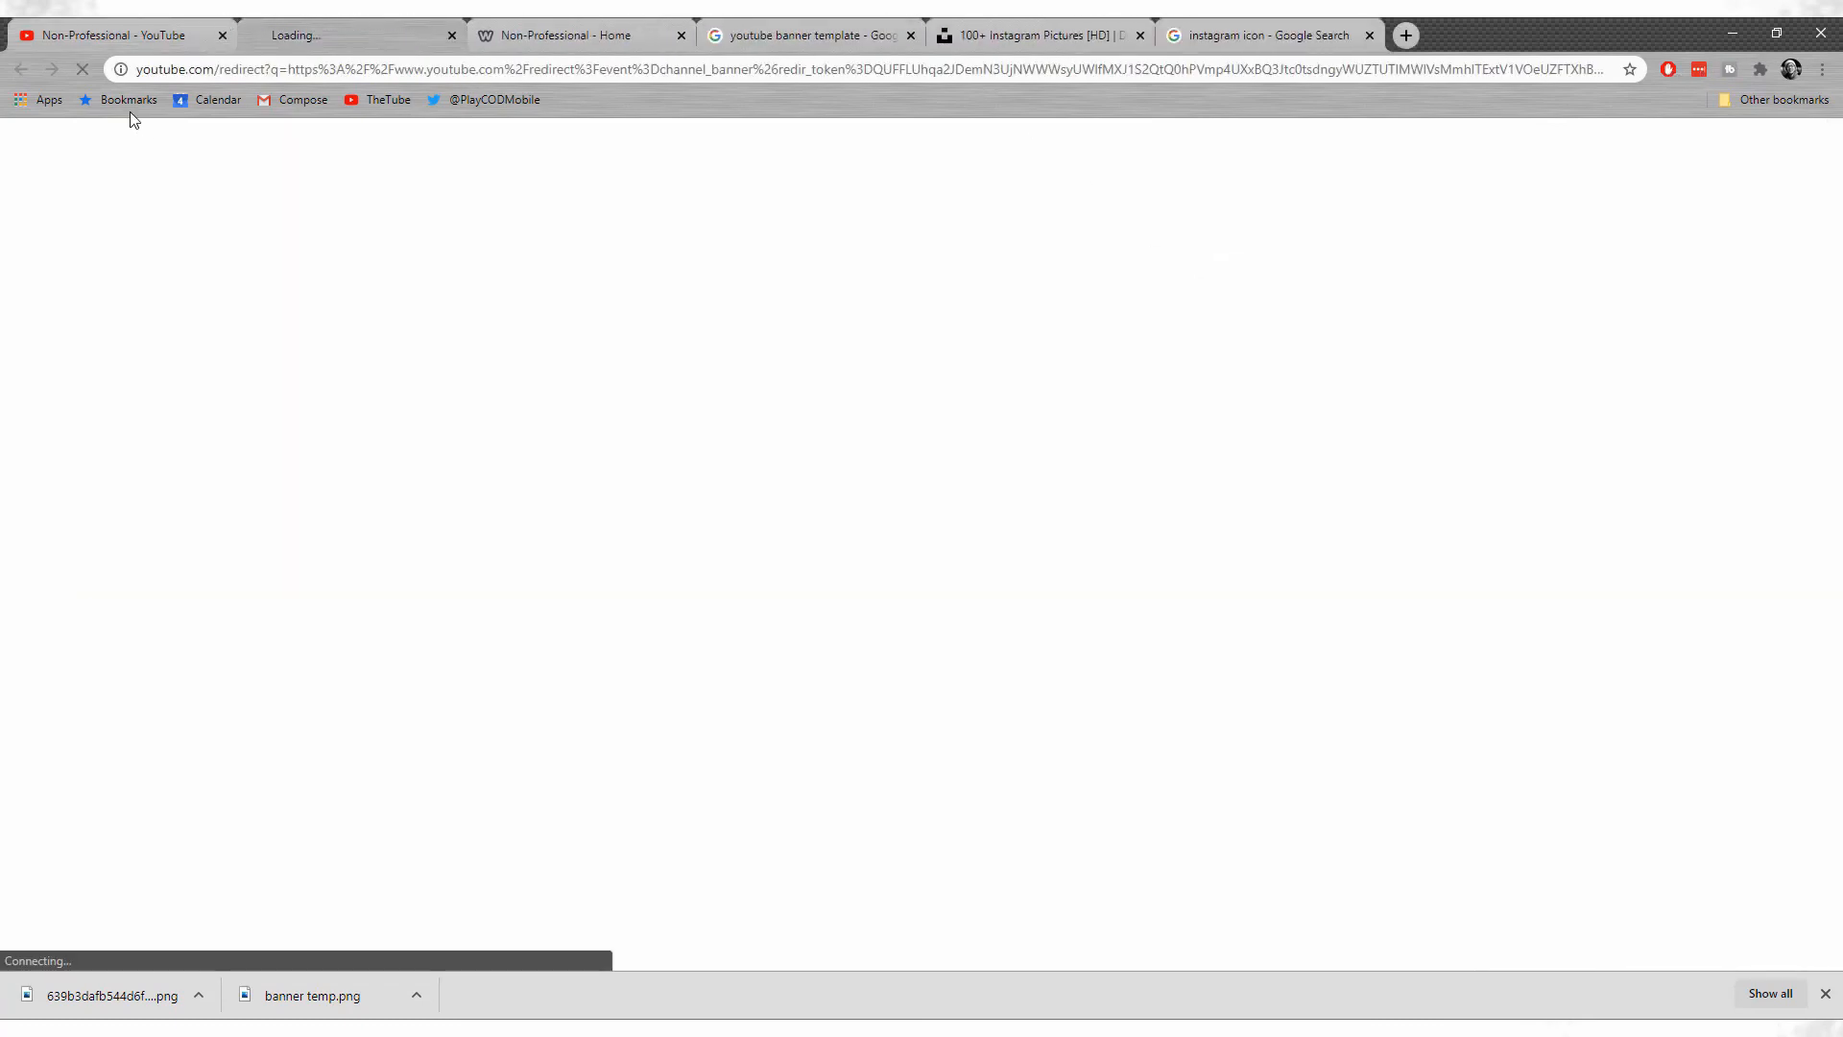
pyautogui.click(120, 29)
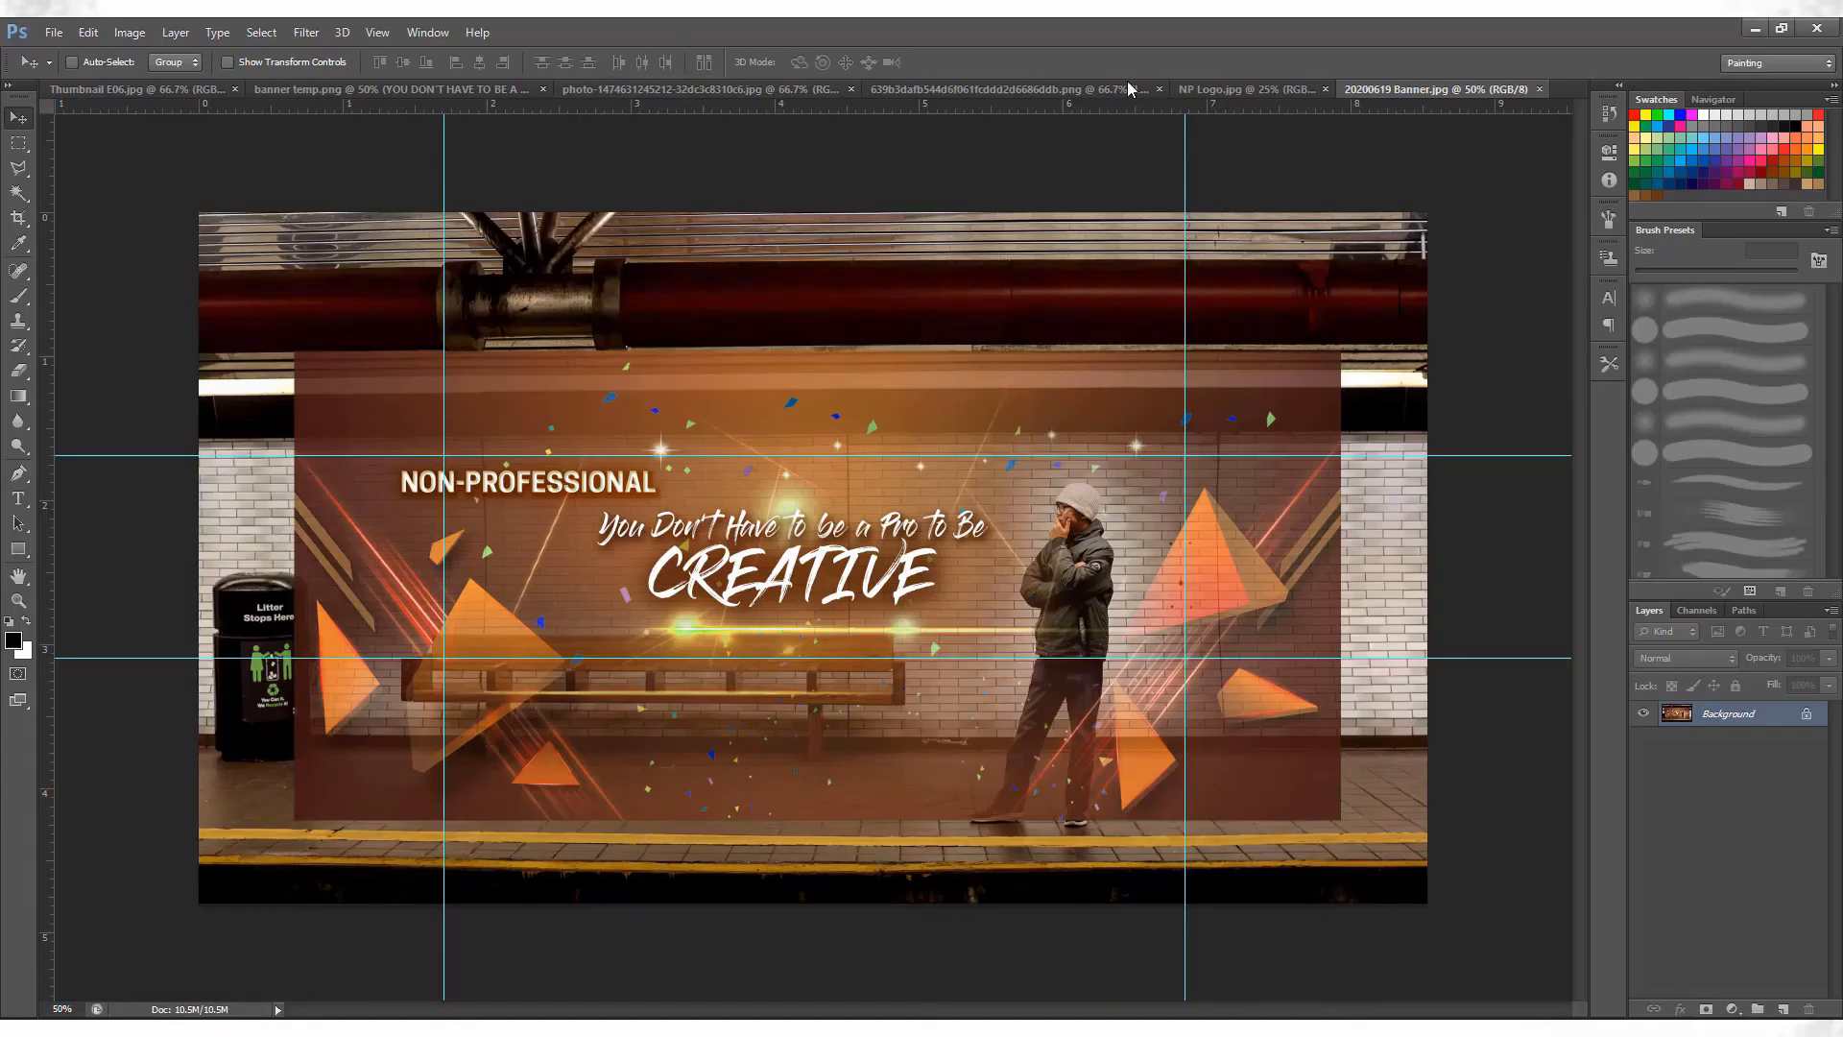
# View the NP Logo document in Photoshop and return to the banner document.
pyautogui.click(1248, 88)
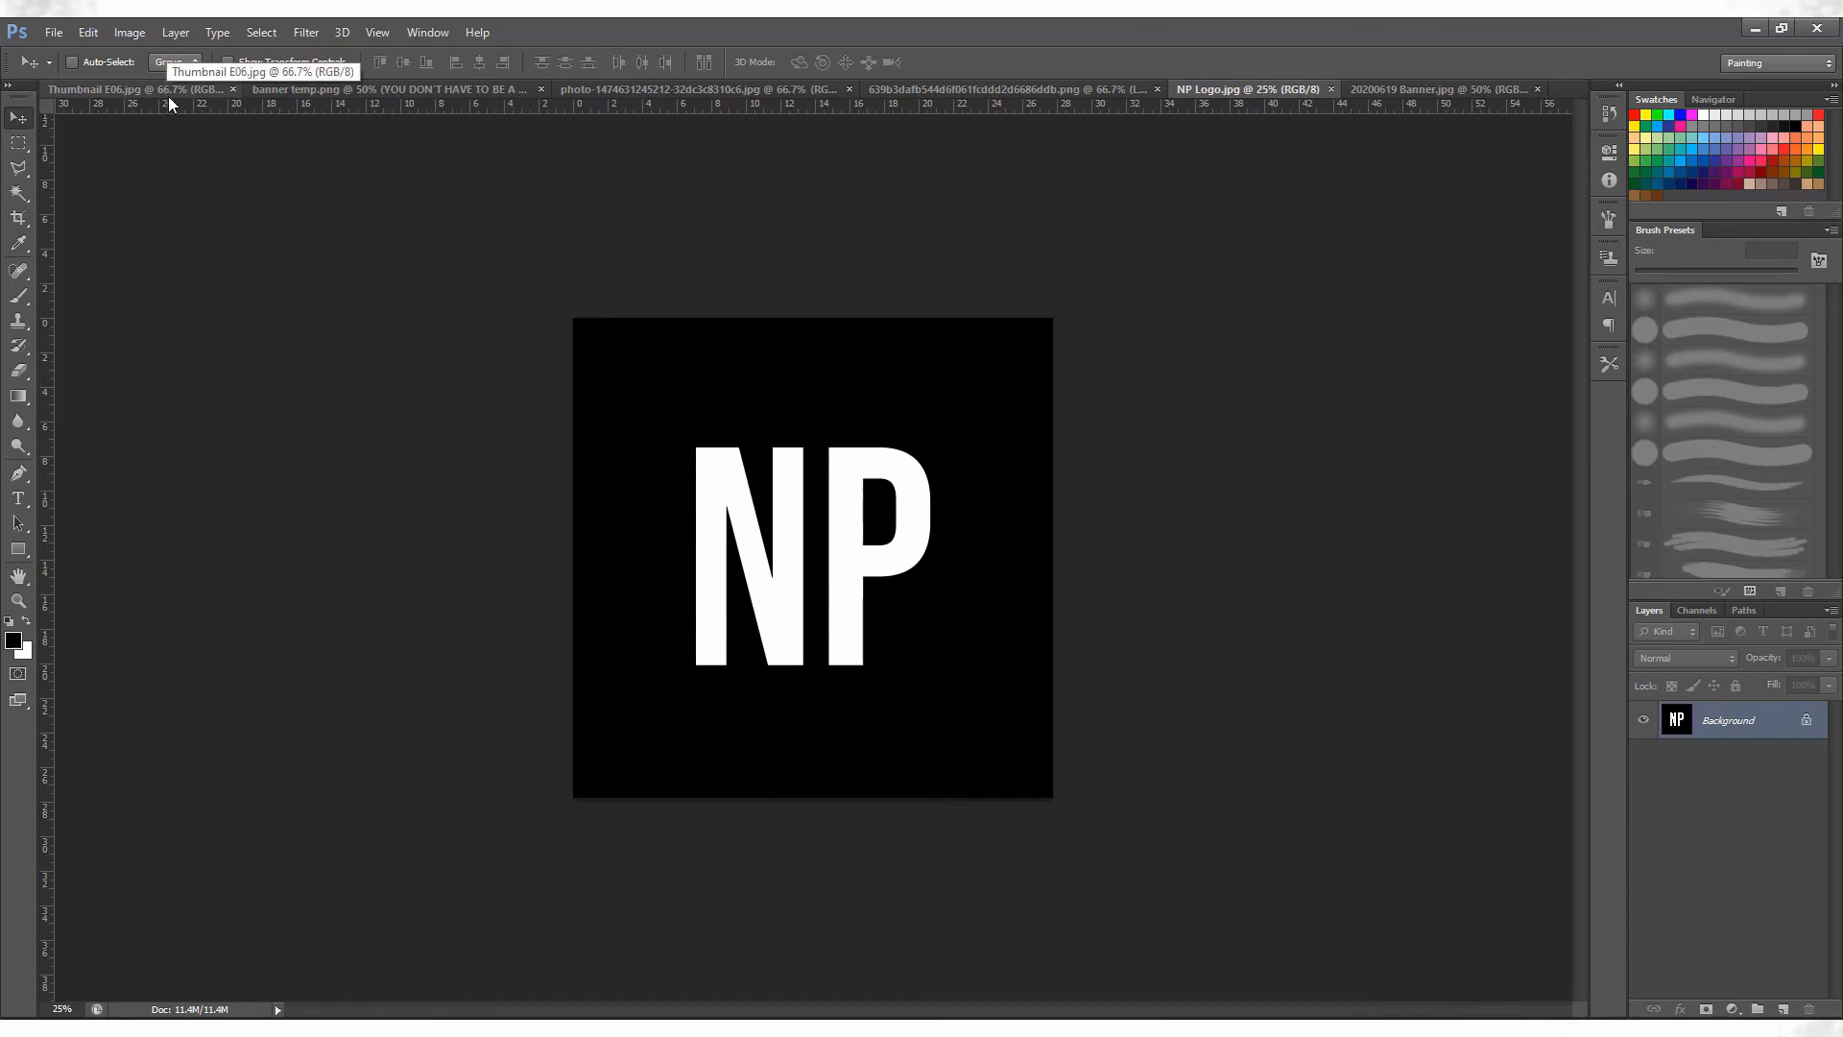
pyautogui.click(425, 94)
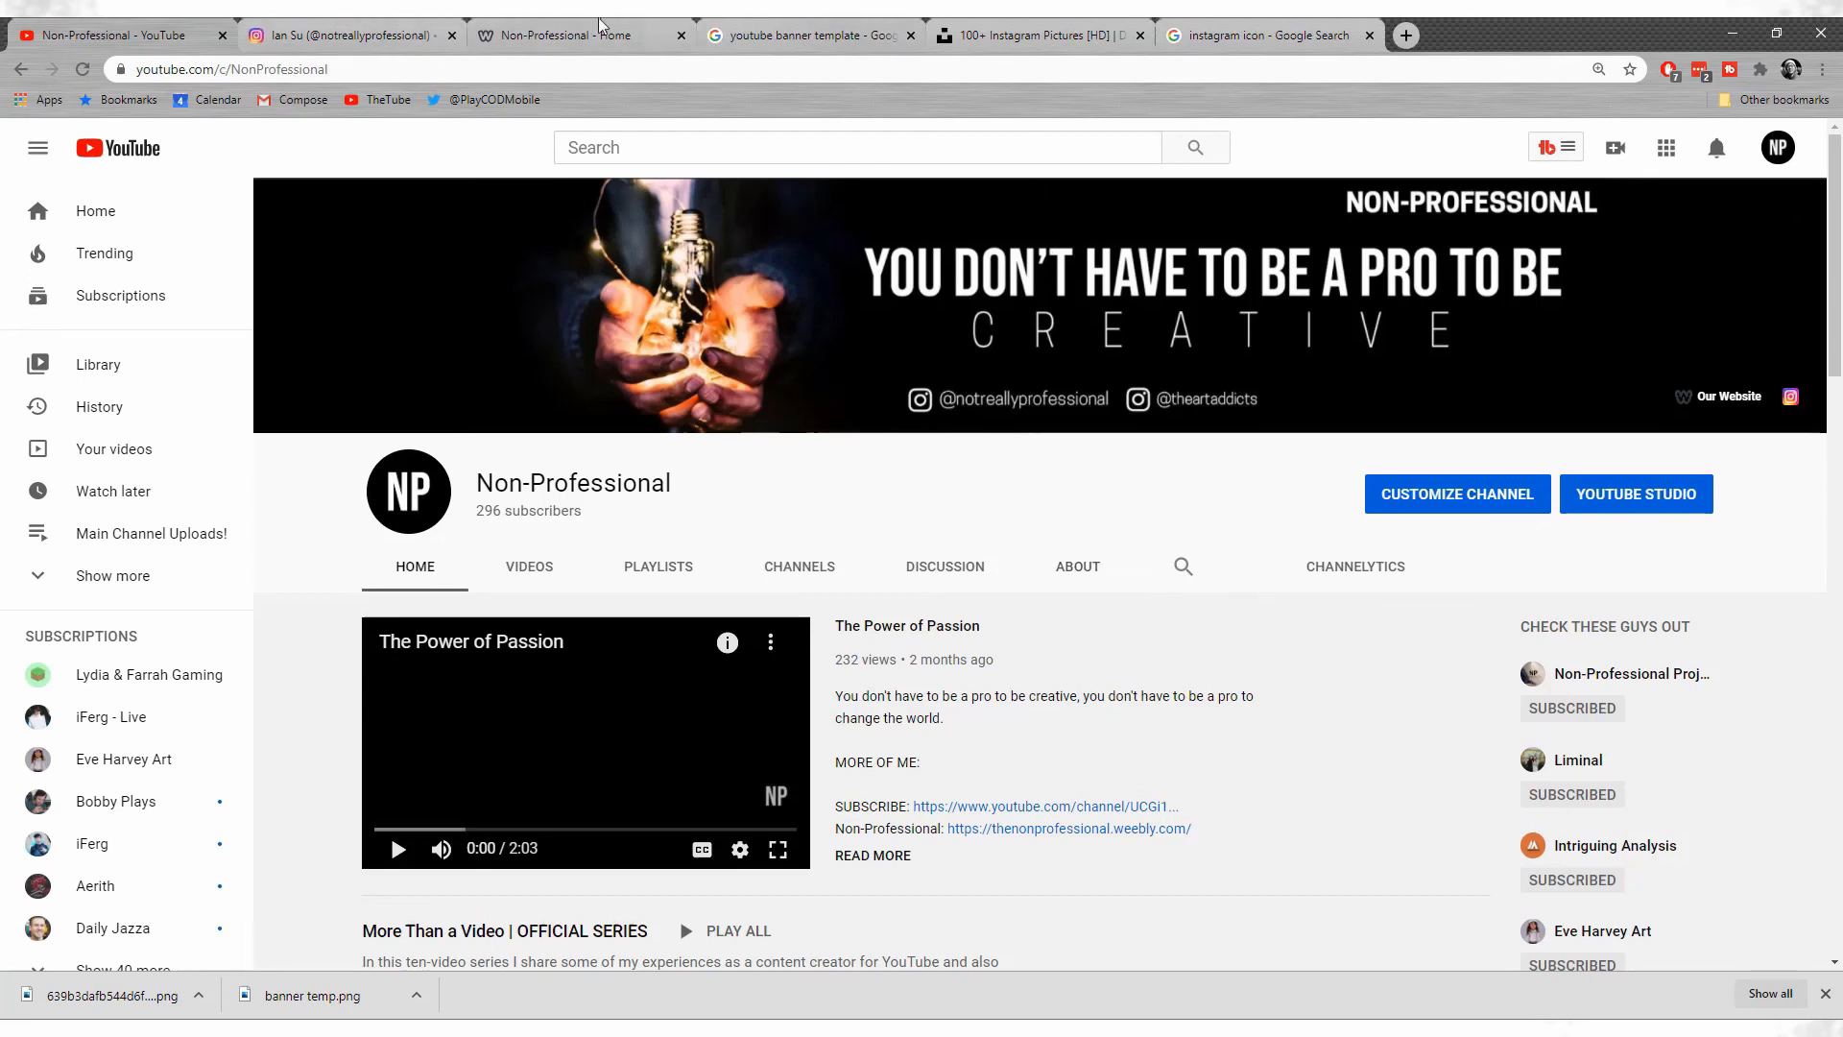
# Look over the Instagram profile and the Non-Professional website in the browser, and return to the YouTube channel page.
pyautogui.click(350, 35)
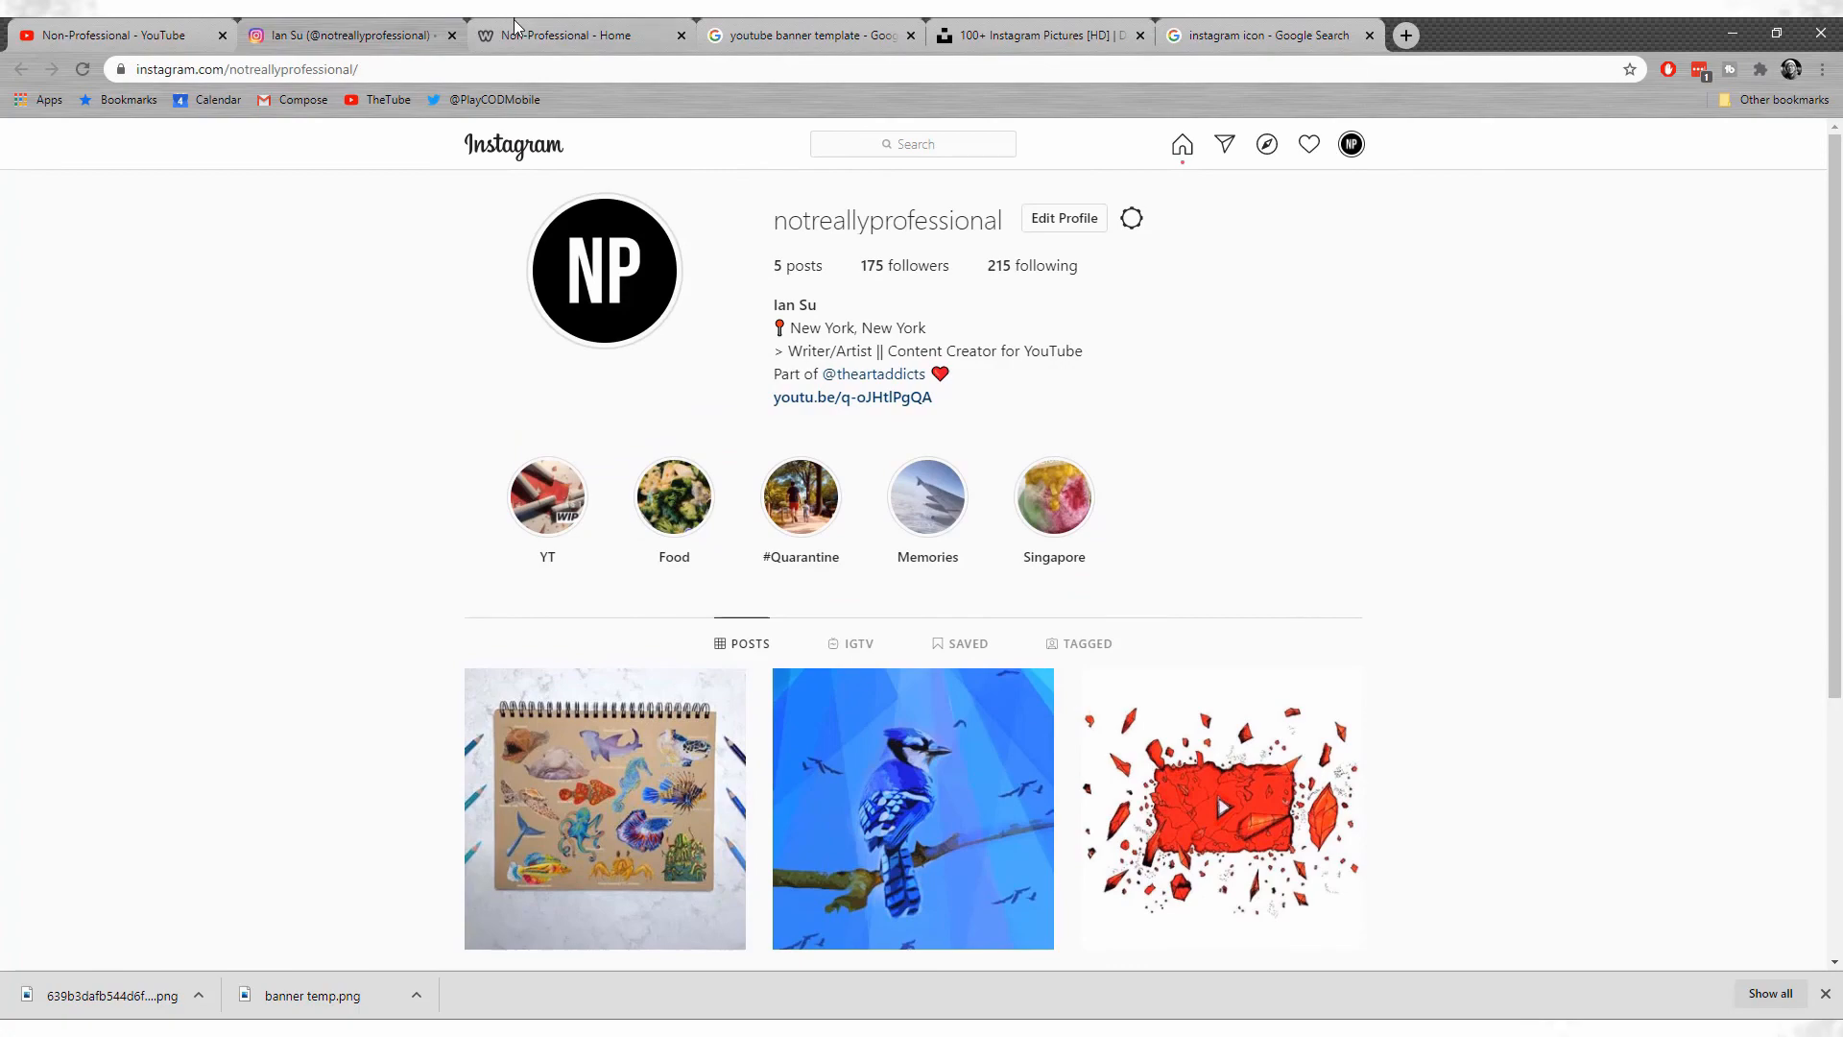
pyautogui.click(515, 26)
pyautogui.scroll(-10, 781, 692)
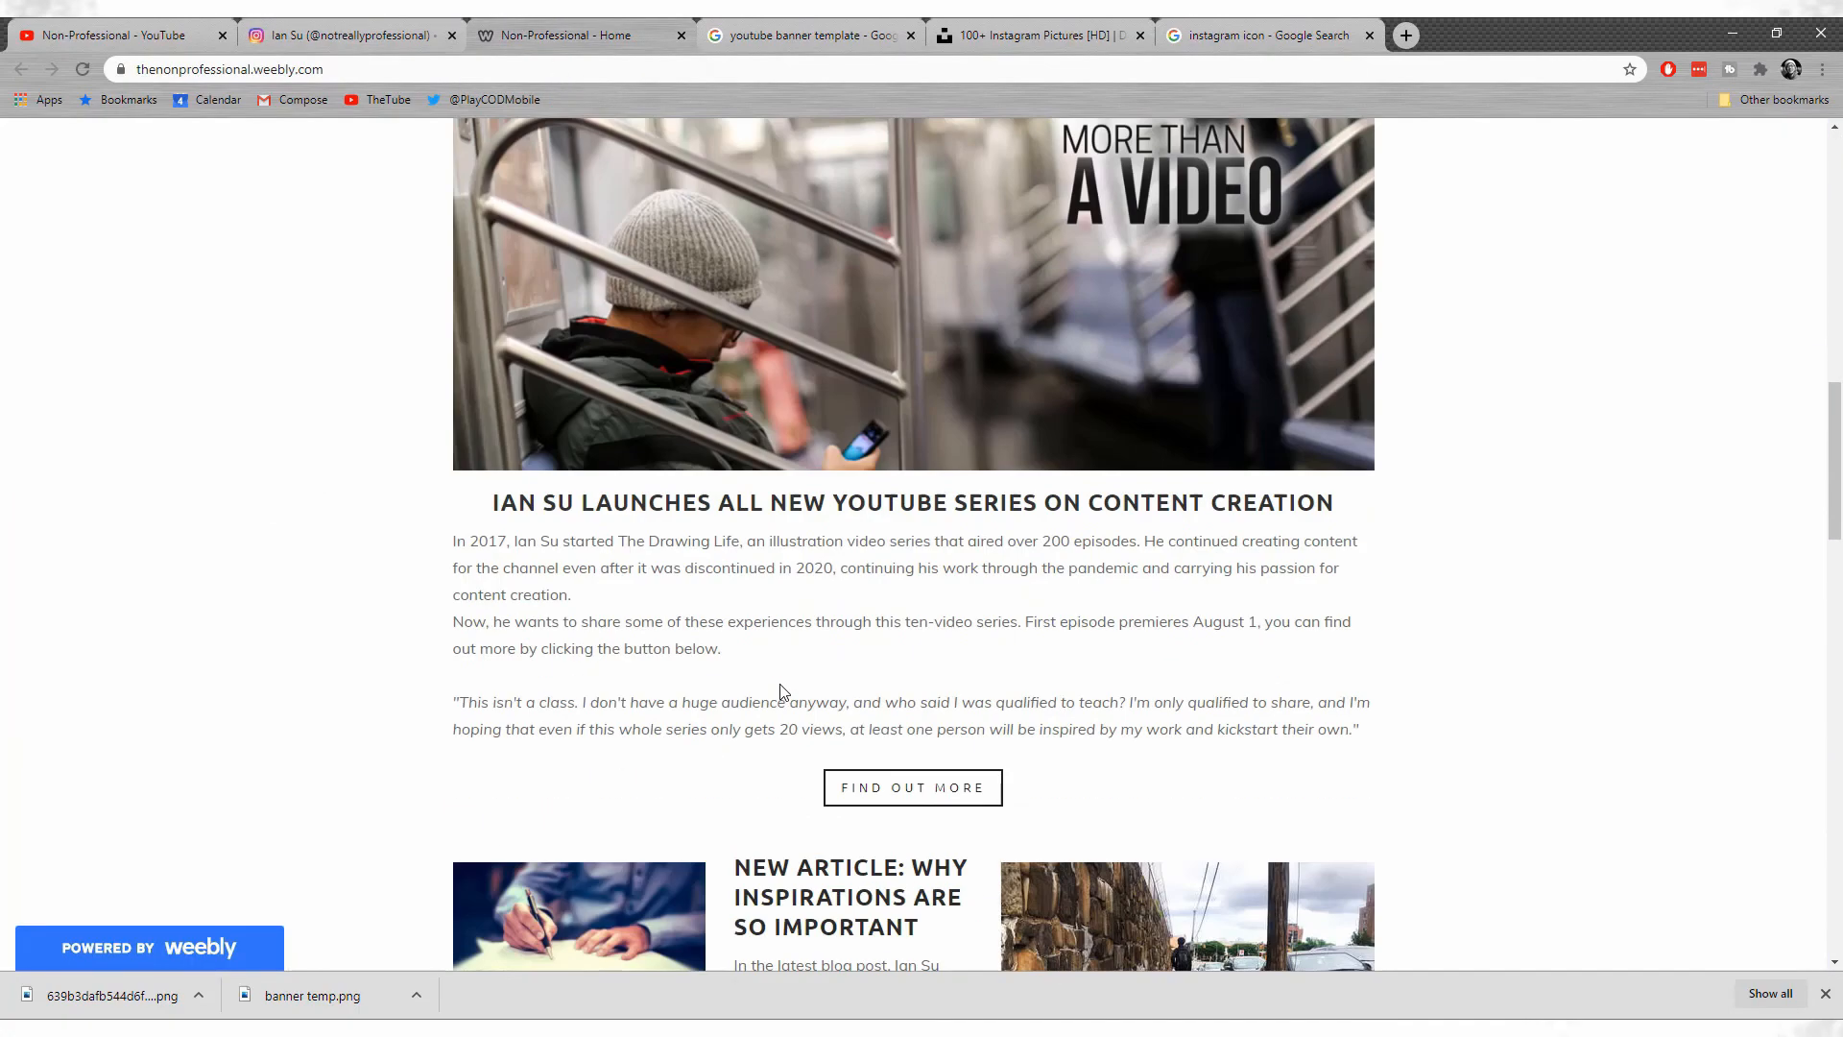
pyautogui.scroll(10, 591, 411)
pyautogui.click(105, 34)
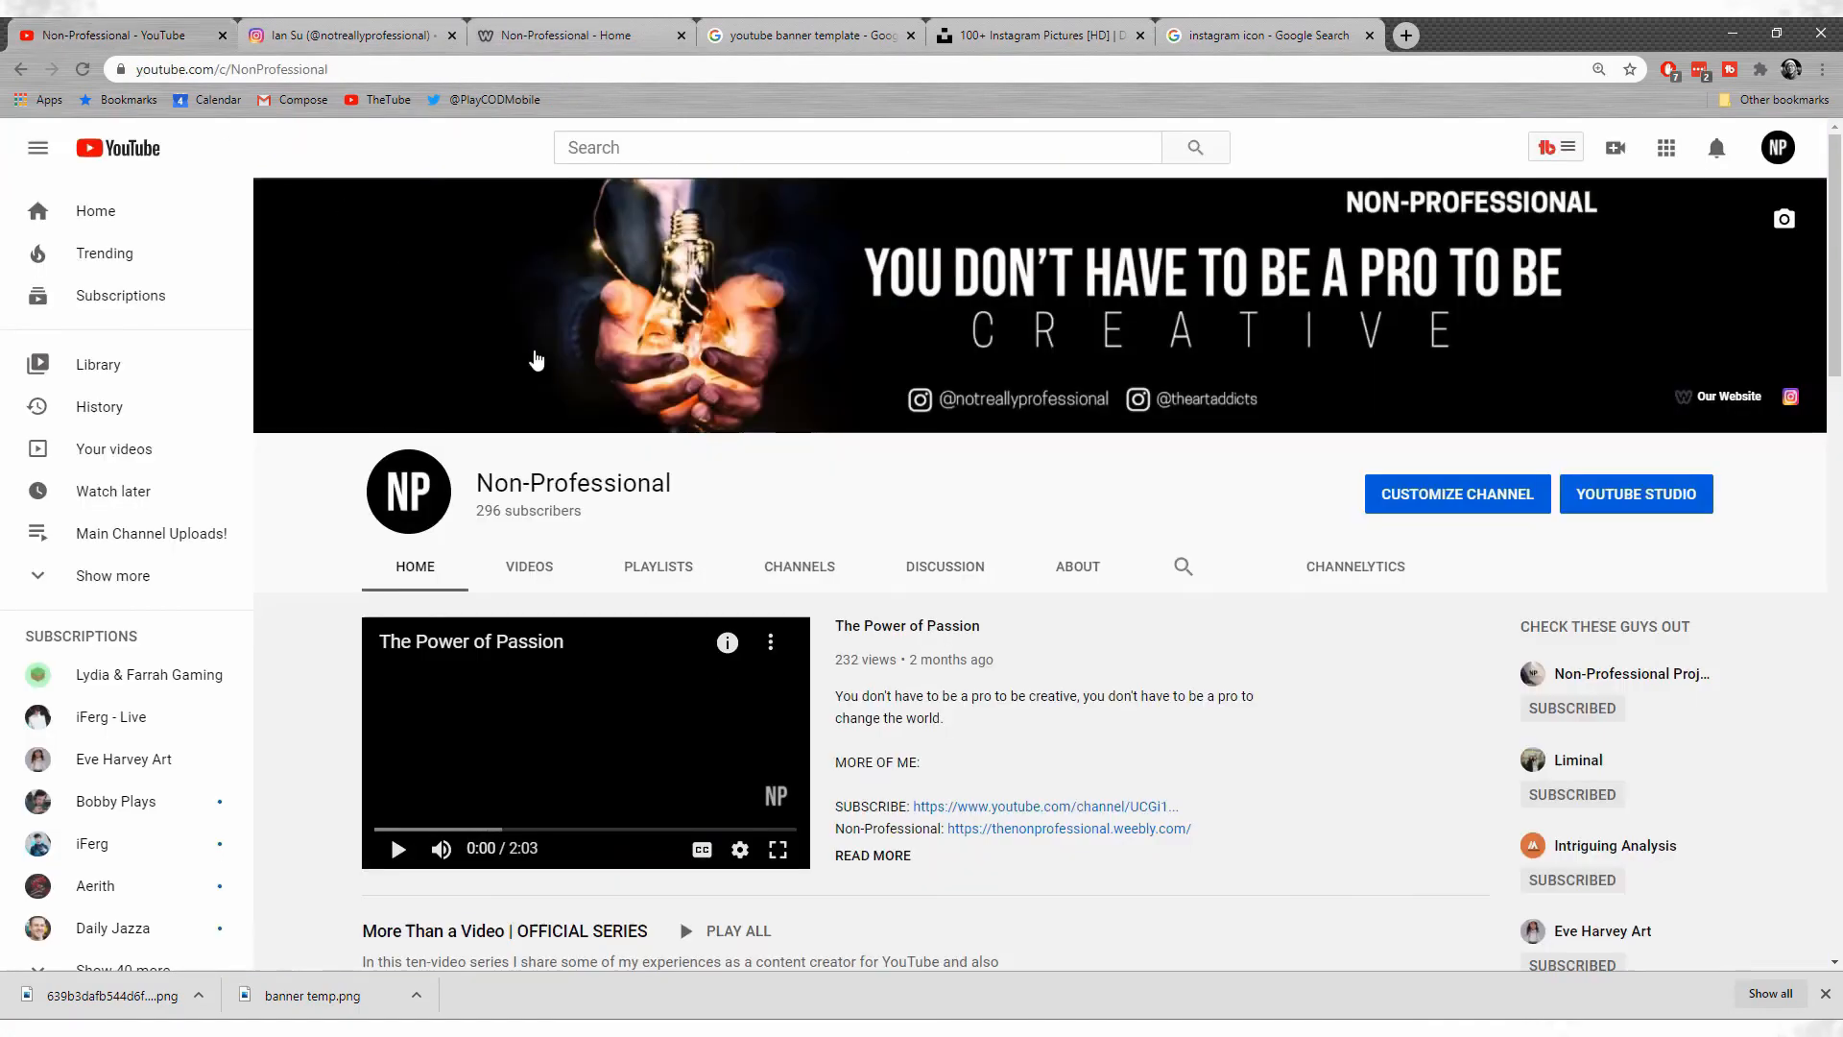